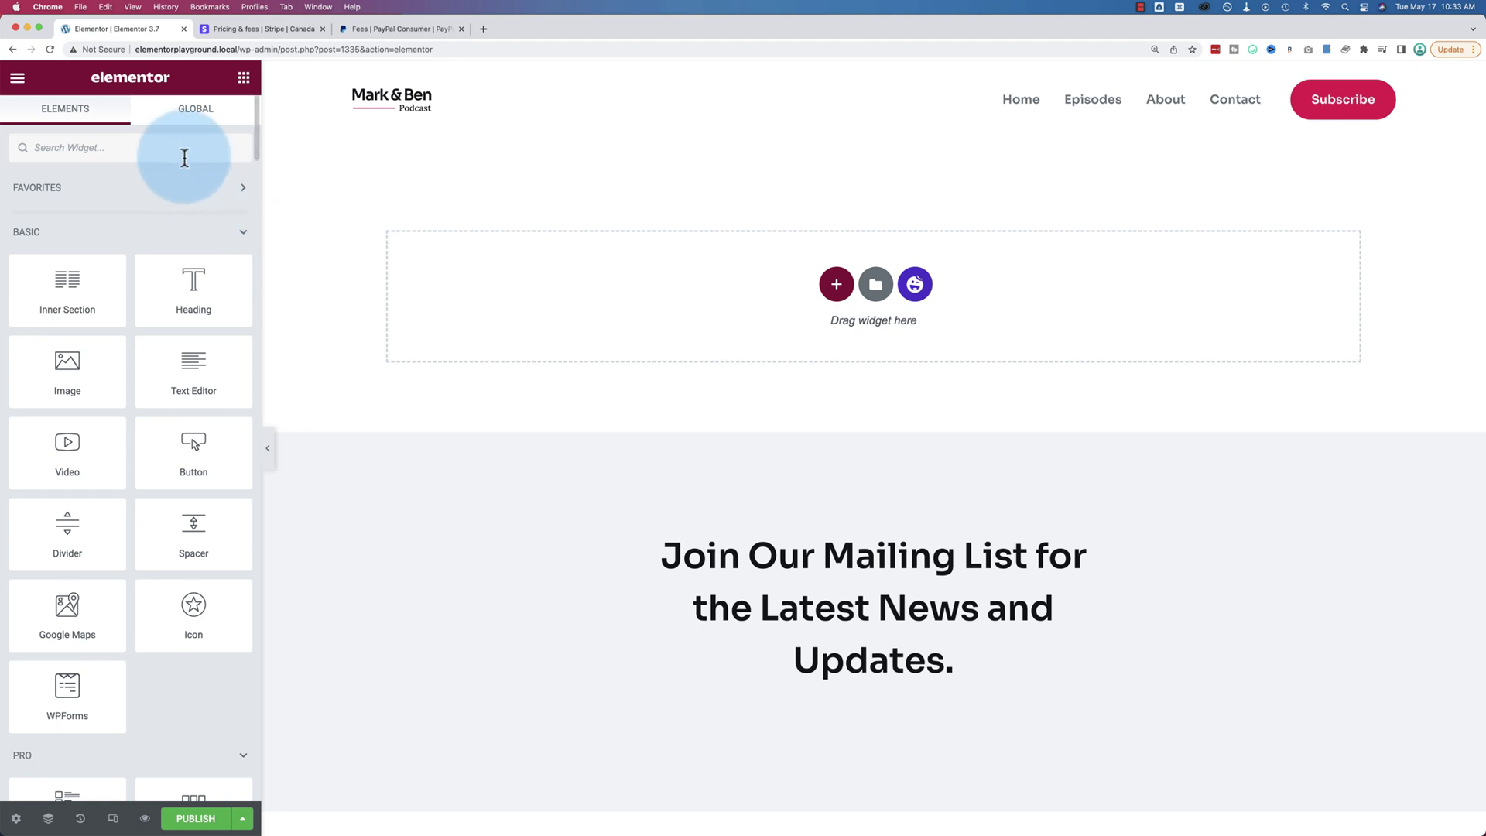
- Search the widgets for 'stripe' and place the Stripe Button widget at the top of the page
{"action": "left_click", "coordinate": [178, 152]}
{"action": "type", "text": "stripe"}
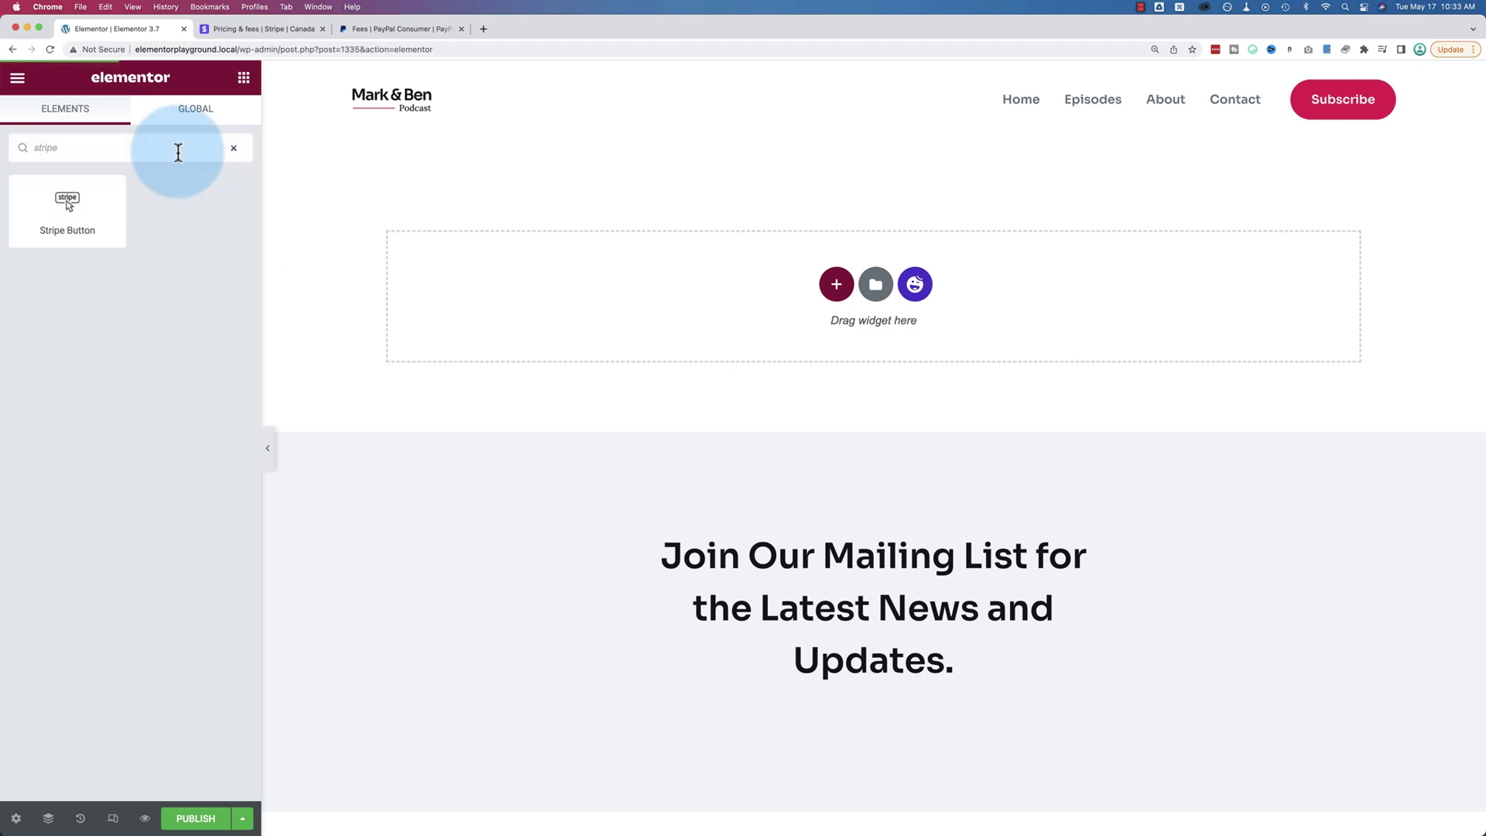
{"action": "left_click_drag", "start_coordinate": [66, 206], "coordinate": [708, 256]}
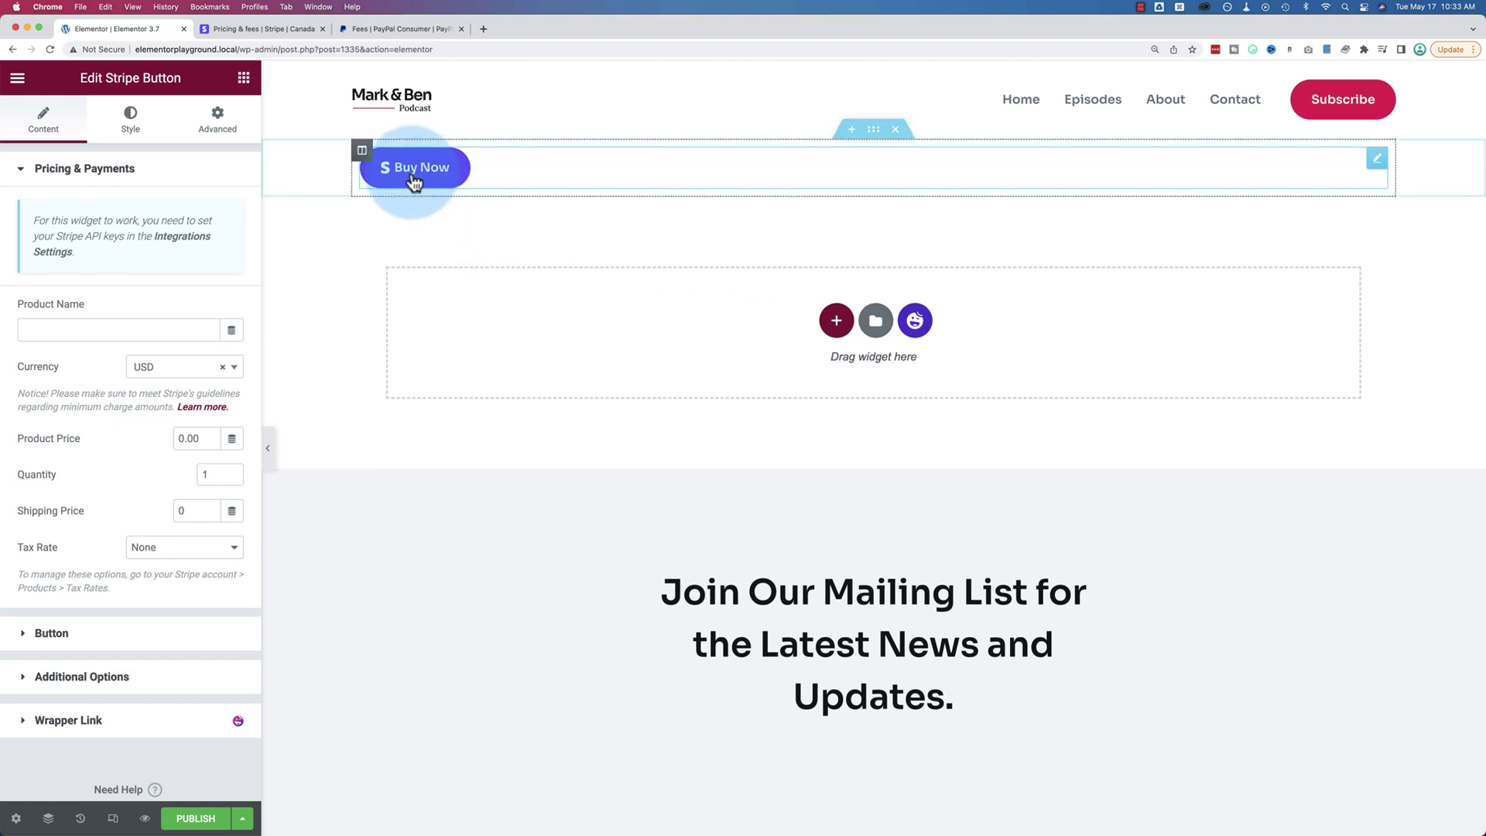
{"action": "left_click", "coordinate": [432, 159]}
{"action": "left_click", "coordinate": [494, 300]}
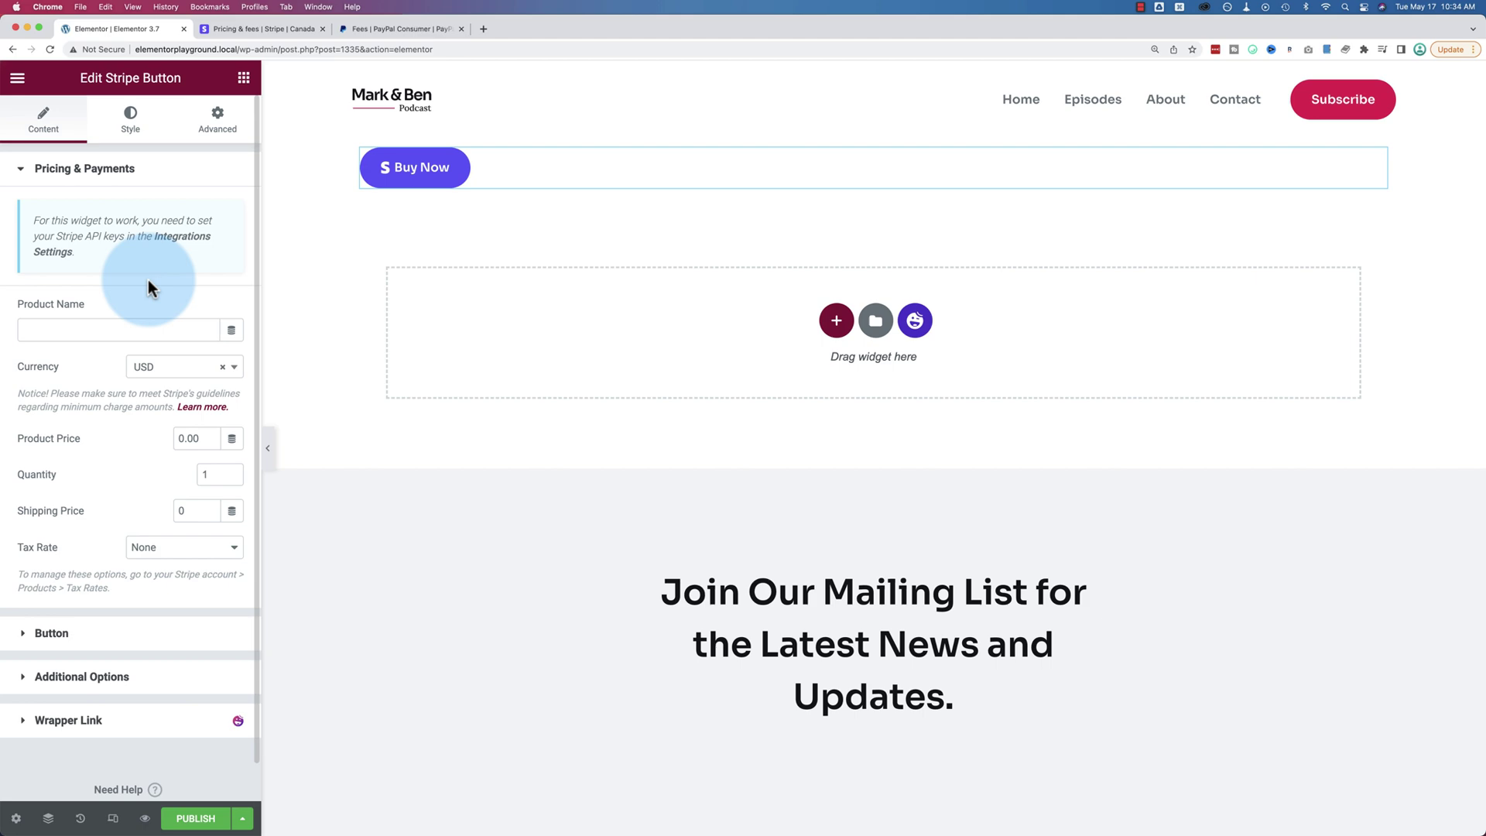
{"action": "left_click_drag", "start_coordinate": [76, 252], "coordinate": [109, 51]}
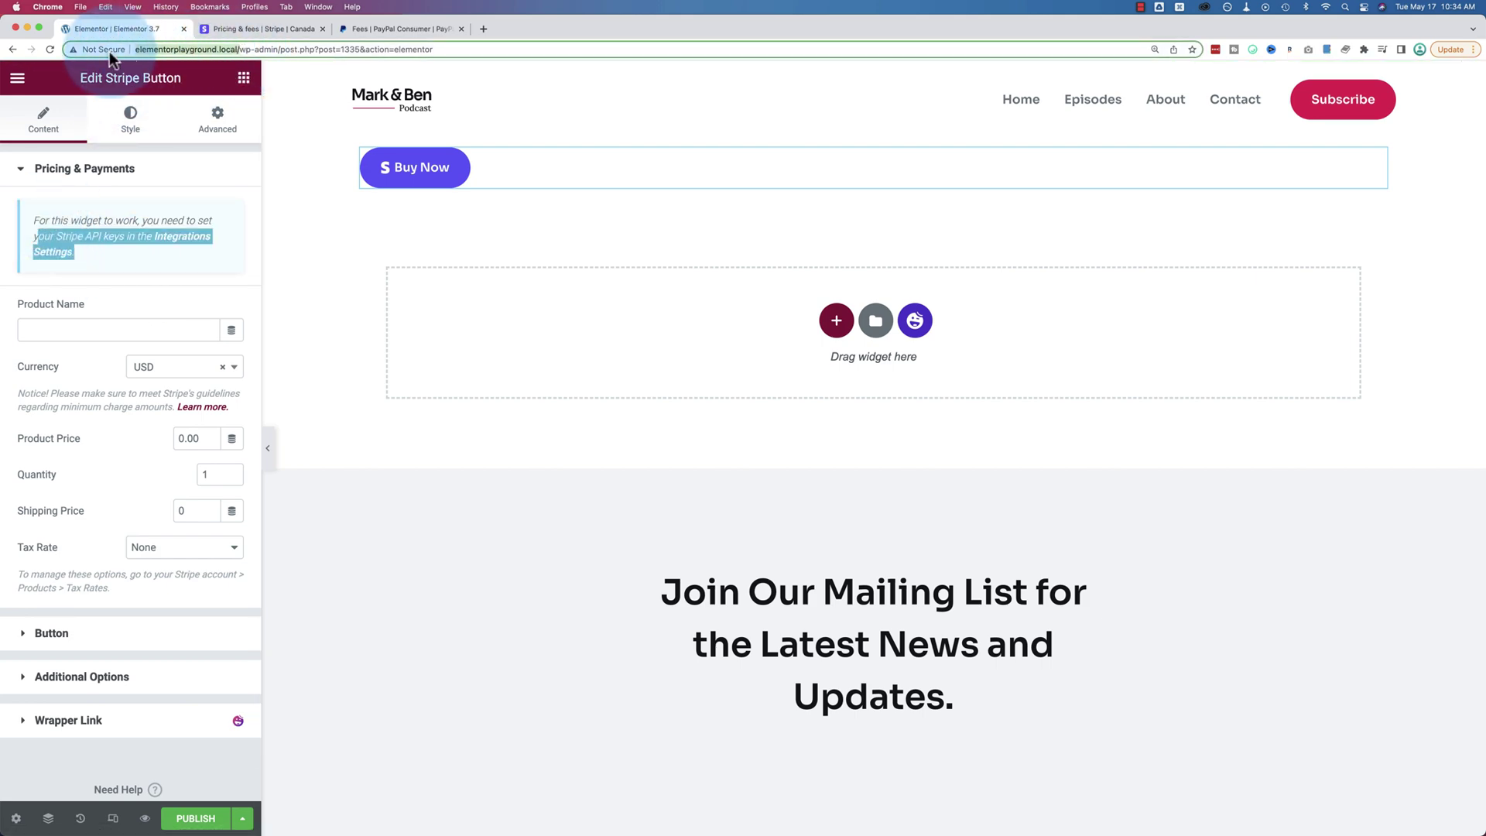
- In a new tab, open elementorplayground.local admin and go to Elementor Settings > Integrations
{"action": "key", "text": "super+t"}
{"action": "type", "text": "elementorplayground.local/"}
{"action": "key", "text": "Return"}
{"action": "left_click_drag", "start_coordinate": [550, 26], "coordinate": [151, 21]}
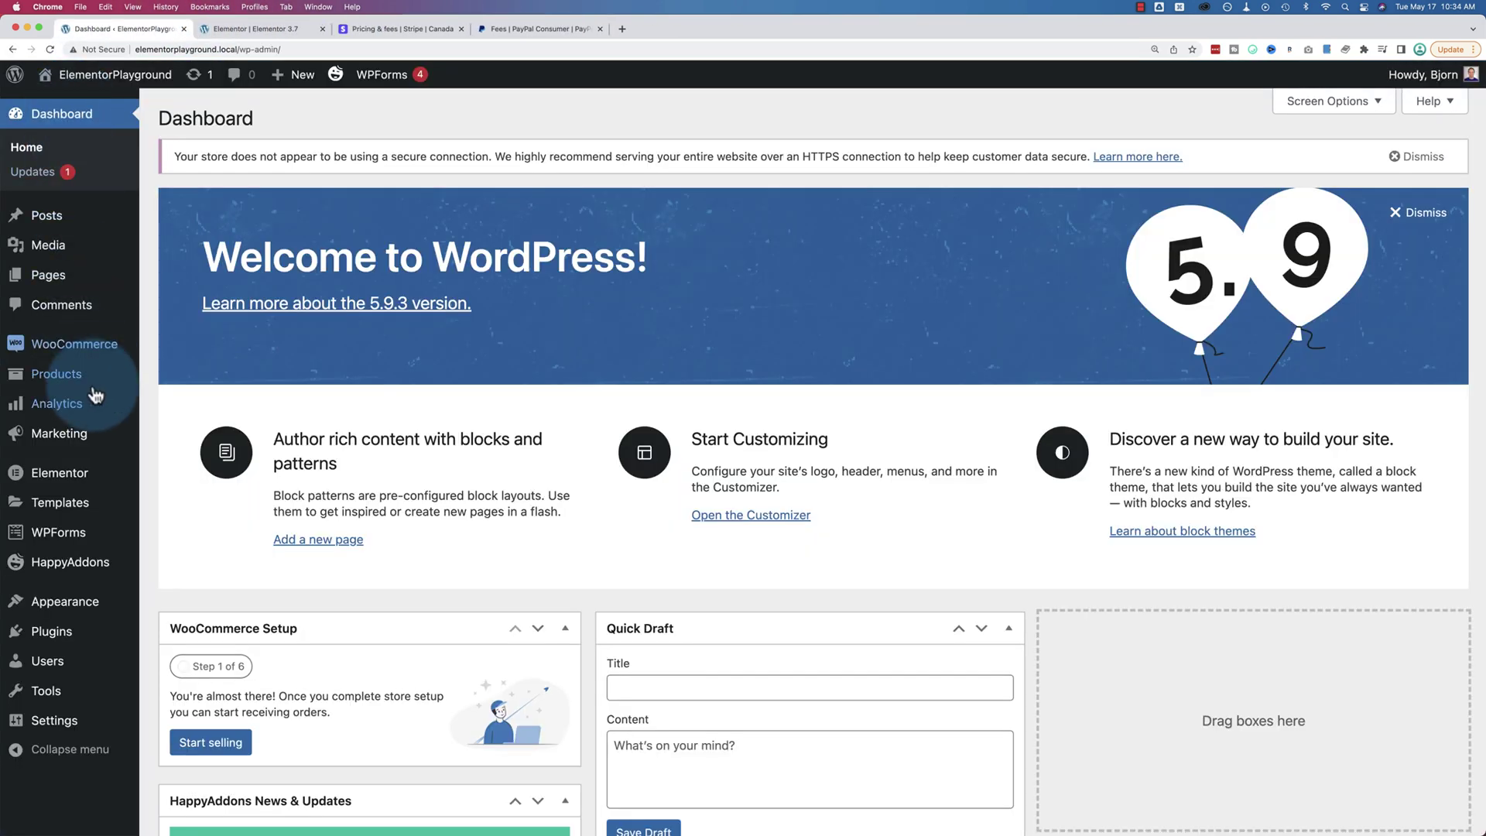
{"action": "mouse_move", "coordinate": [62, 473]}
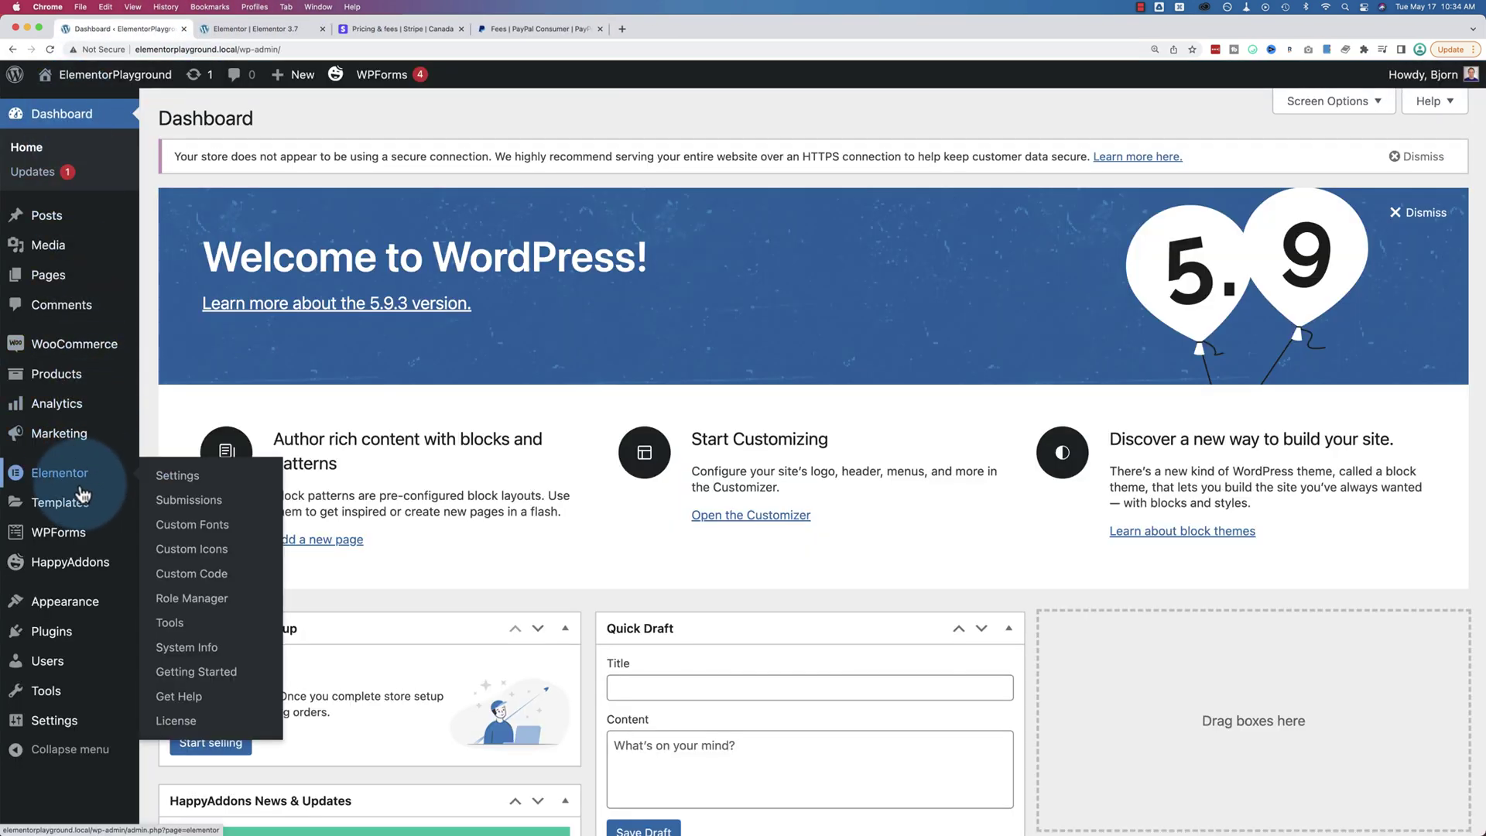
{"action": "left_click", "coordinate": [183, 482]}
{"action": "left_click", "coordinate": [285, 184]}
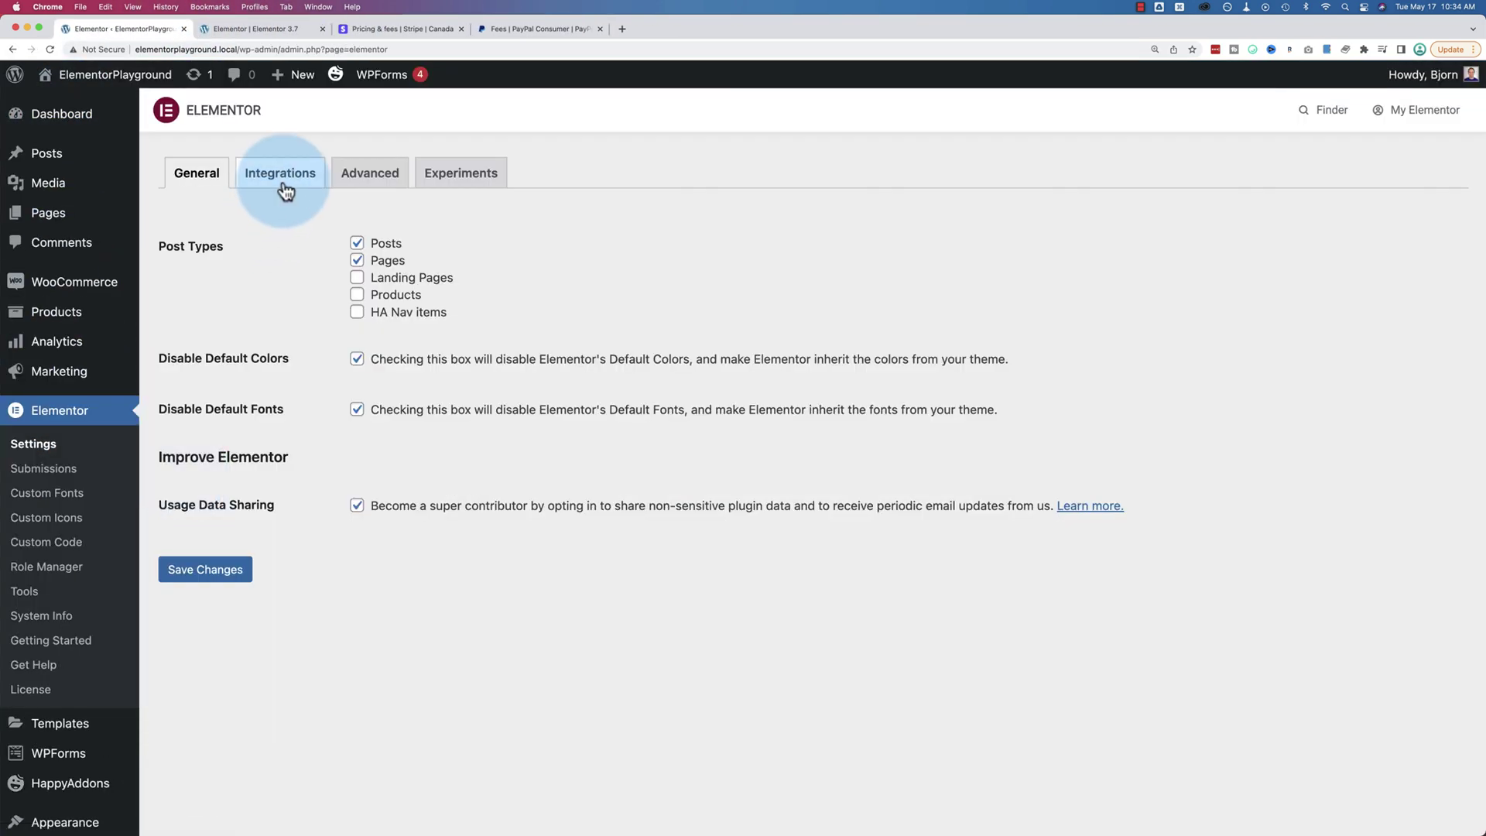
- Review the empty Stripe test and live secret key fields, then return to the editor
{"action": "scroll", "coordinate": [300, 341], "scroll_direction": "down", "scroll_amount": 20}
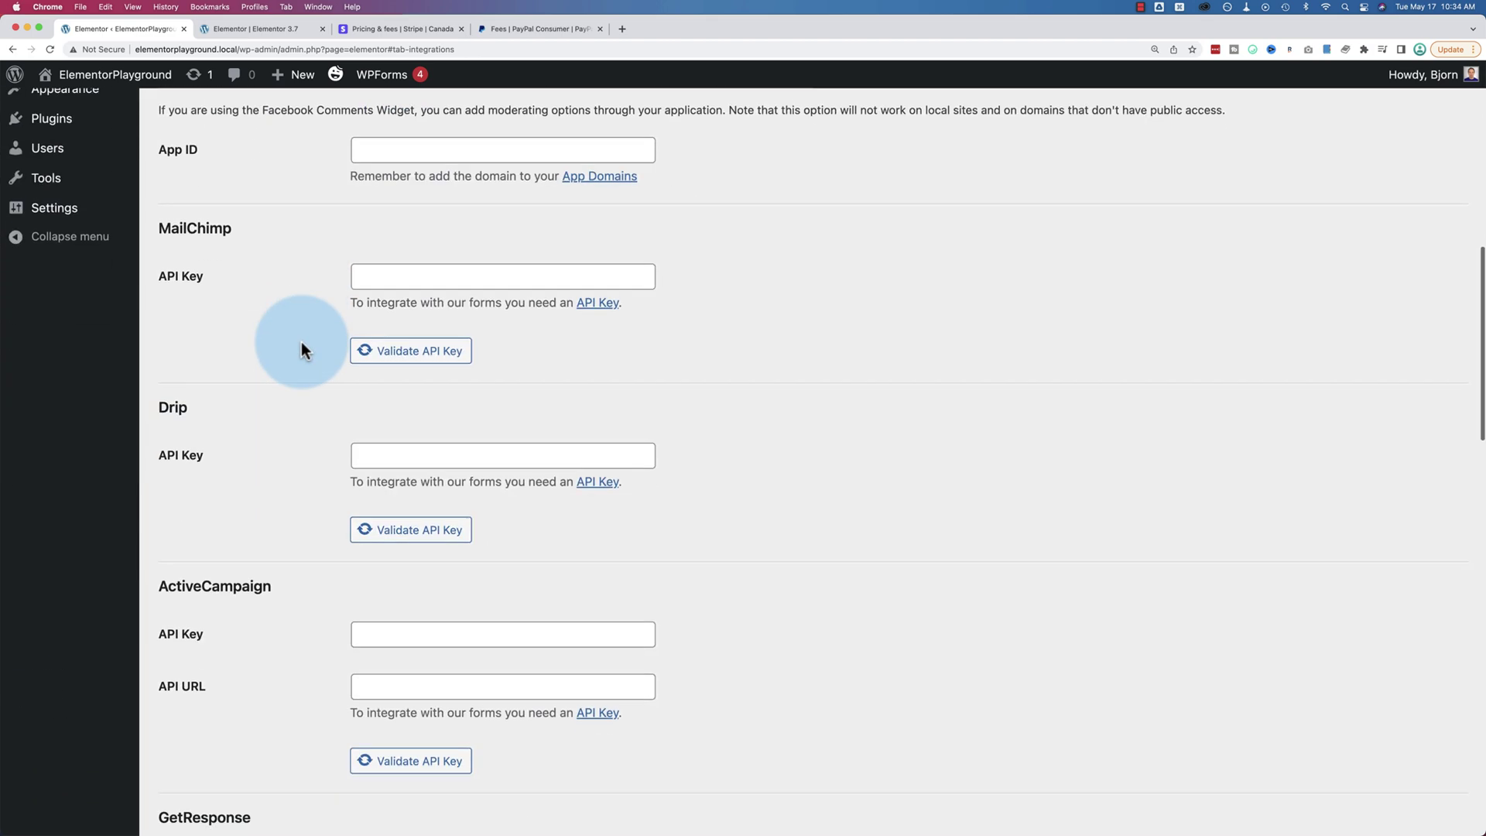
{"action": "scroll", "coordinate": [301, 341], "scroll_direction": "down", "scroll_amount": 5}
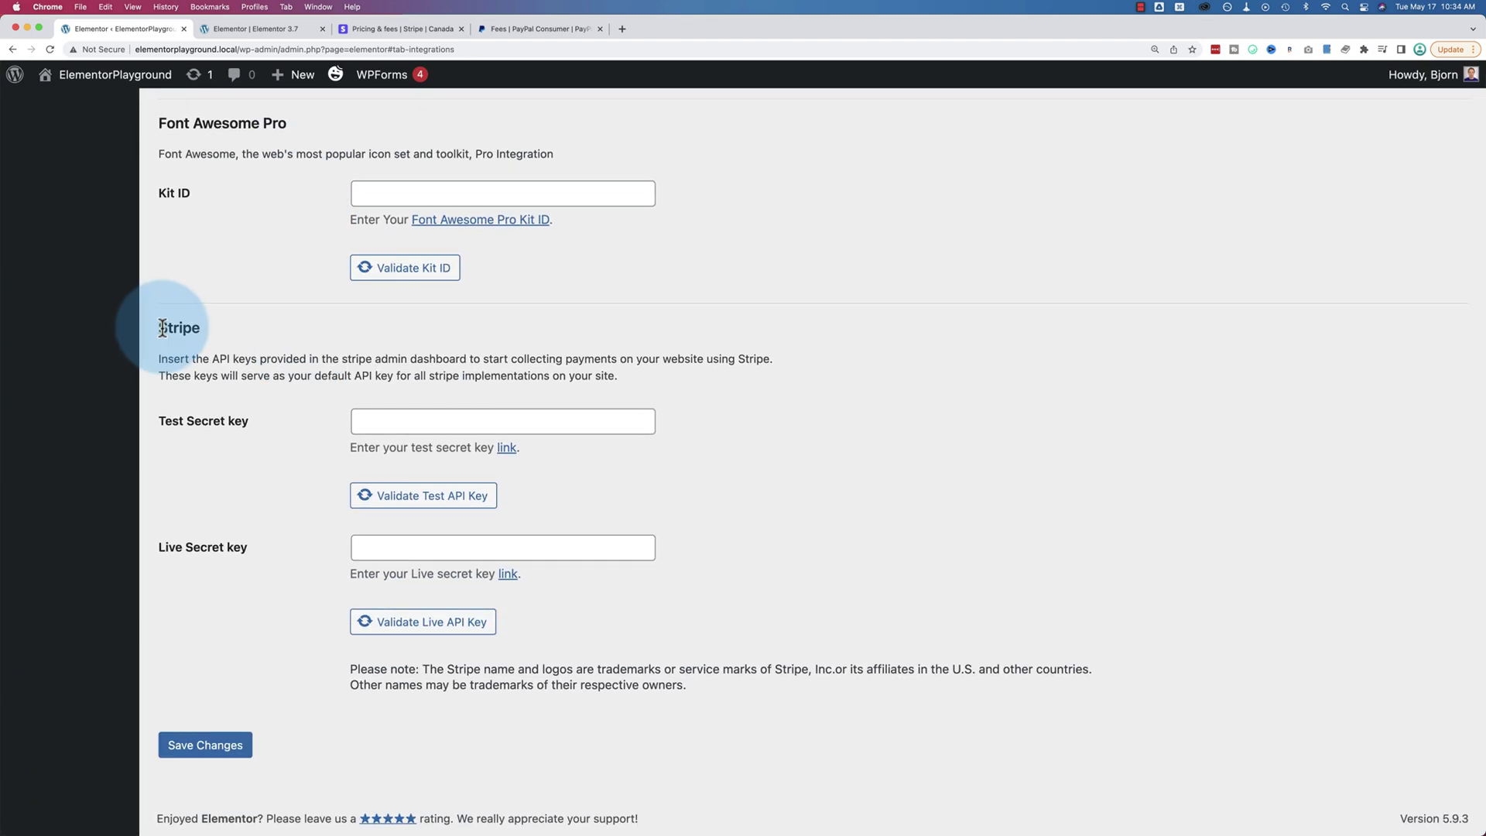
{"action": "left_click_drag", "start_coordinate": [151, 317], "coordinate": [617, 655]}
{"action": "left_click", "coordinate": [276, 409]}
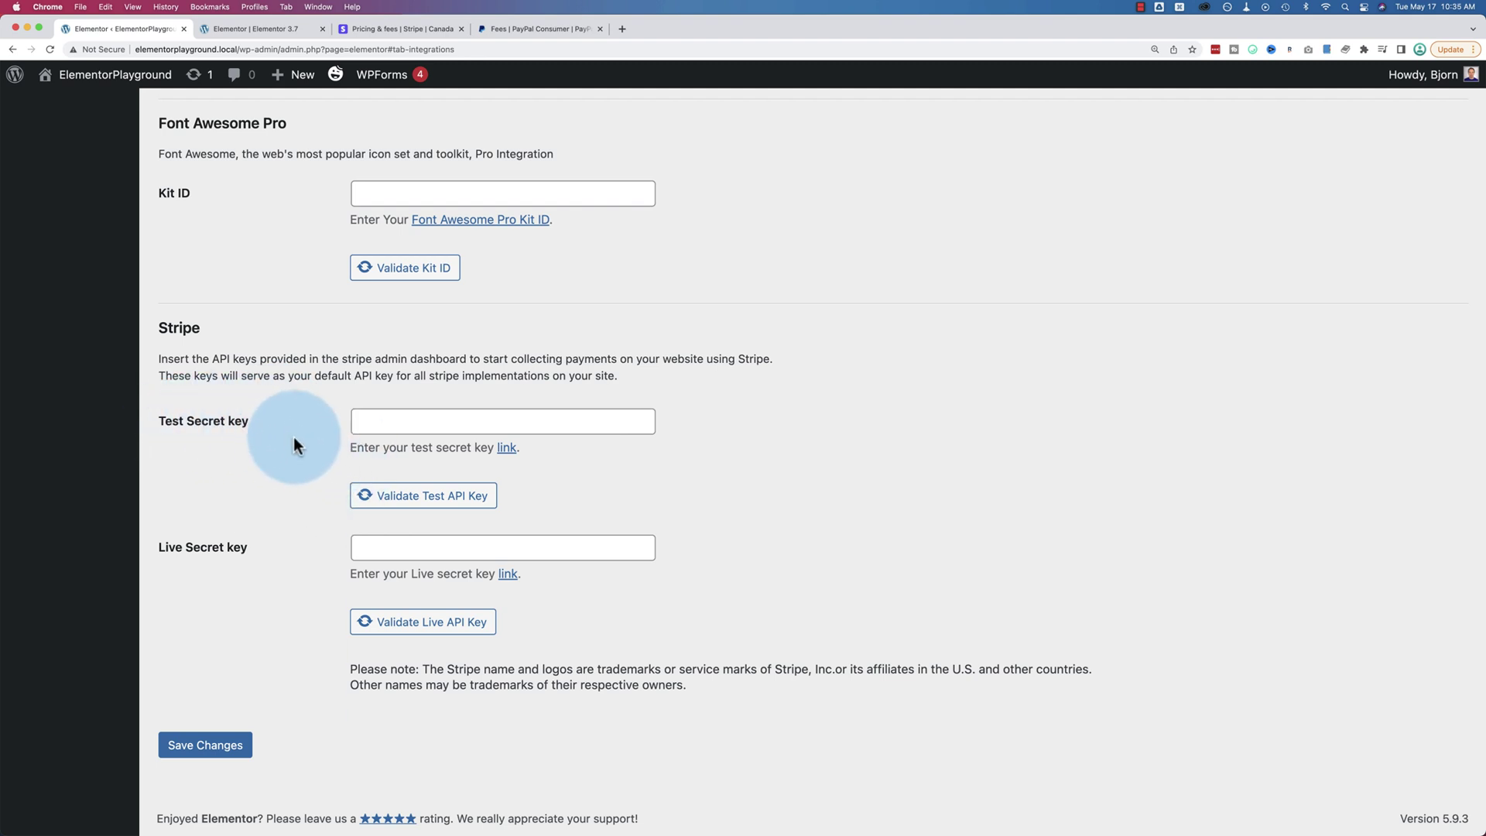
{"action": "left_click", "coordinate": [395, 420]}
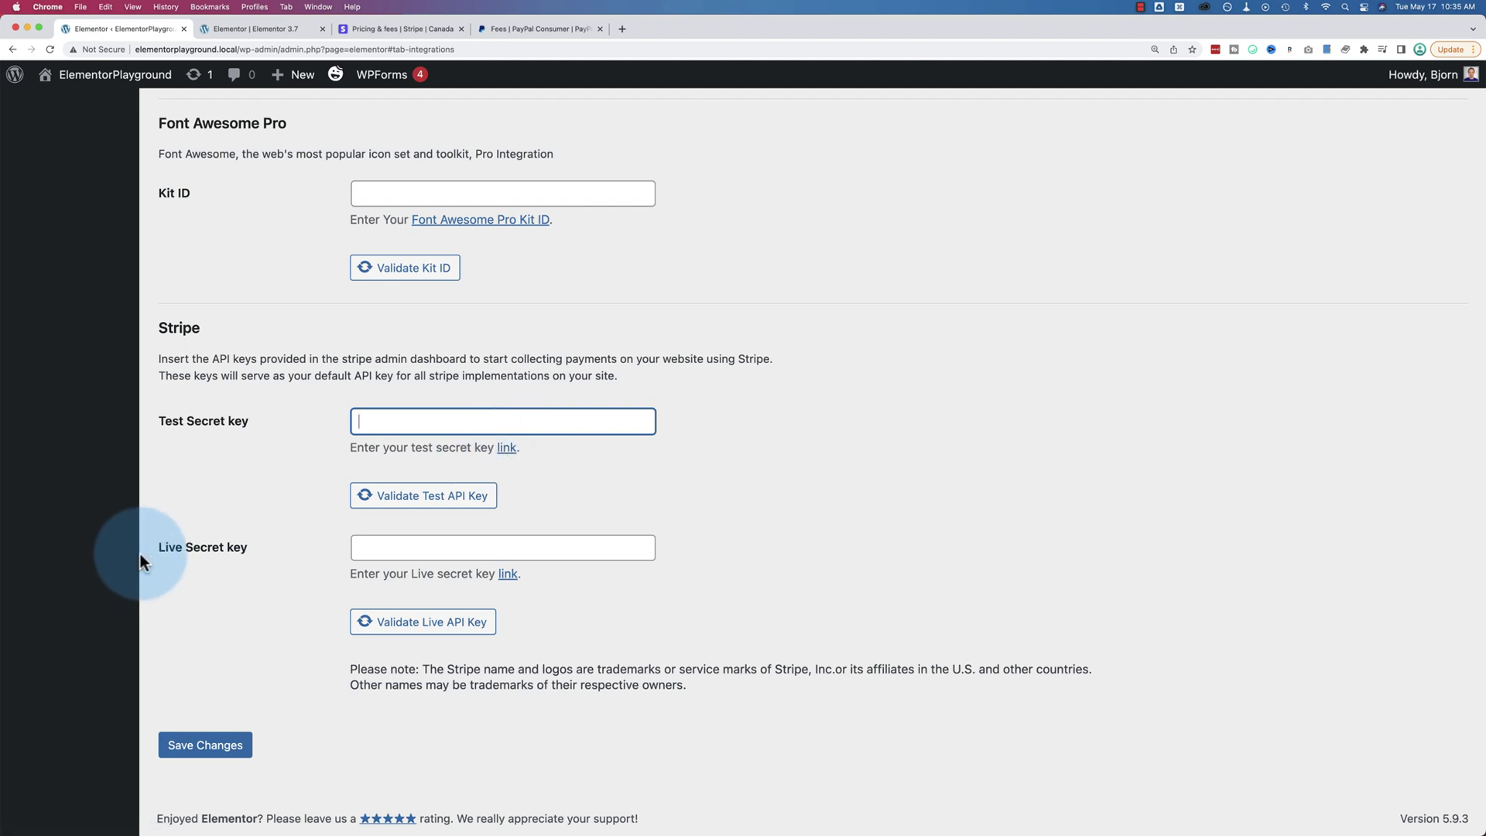
{"action": "left_click_drag", "start_coordinate": [139, 546], "coordinate": [243, 549]}
{"action": "left_click", "coordinate": [256, 549]}
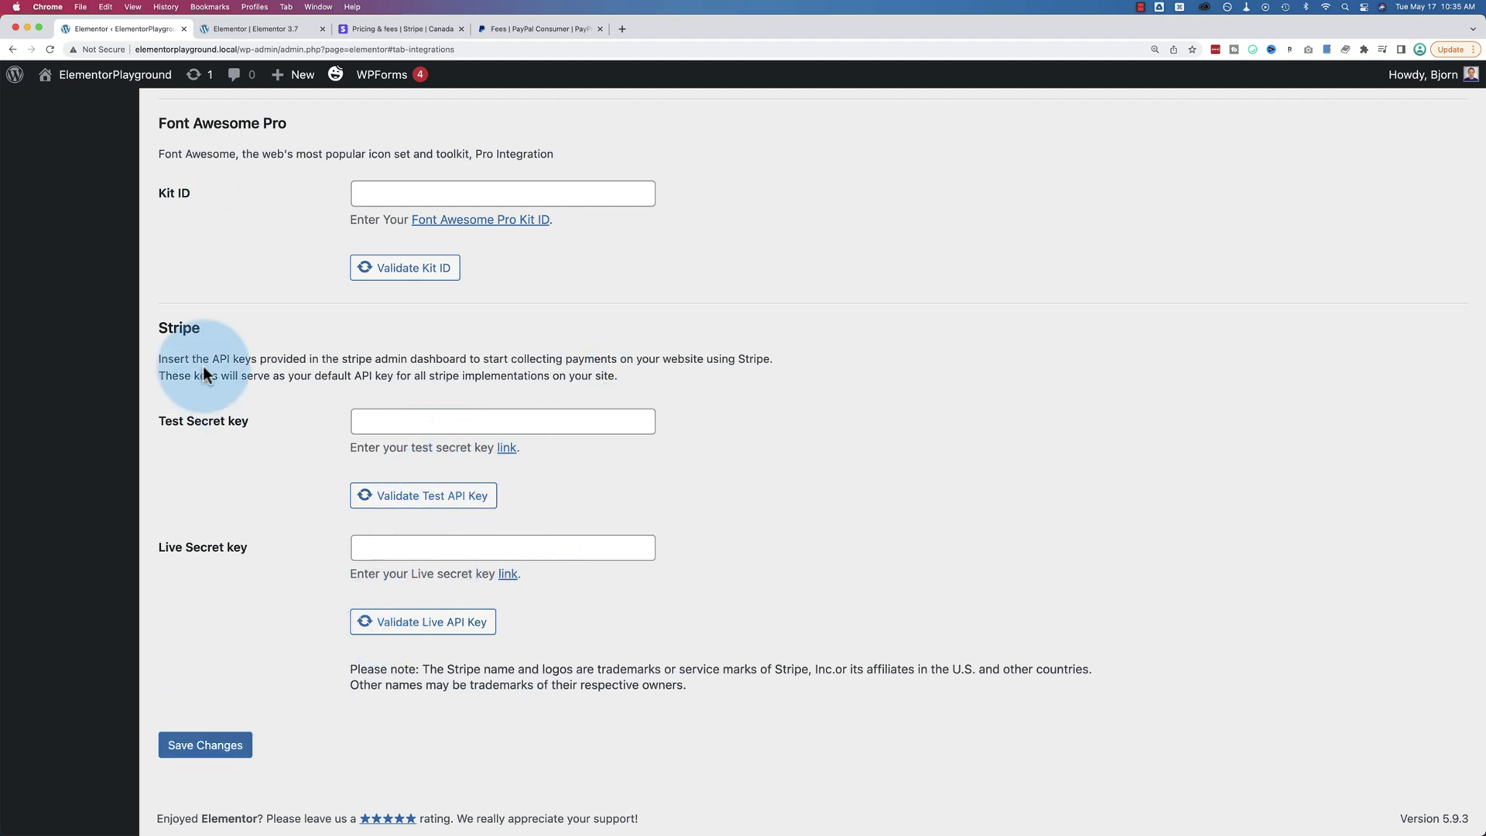
{"action": "left_click", "coordinate": [253, 34]}
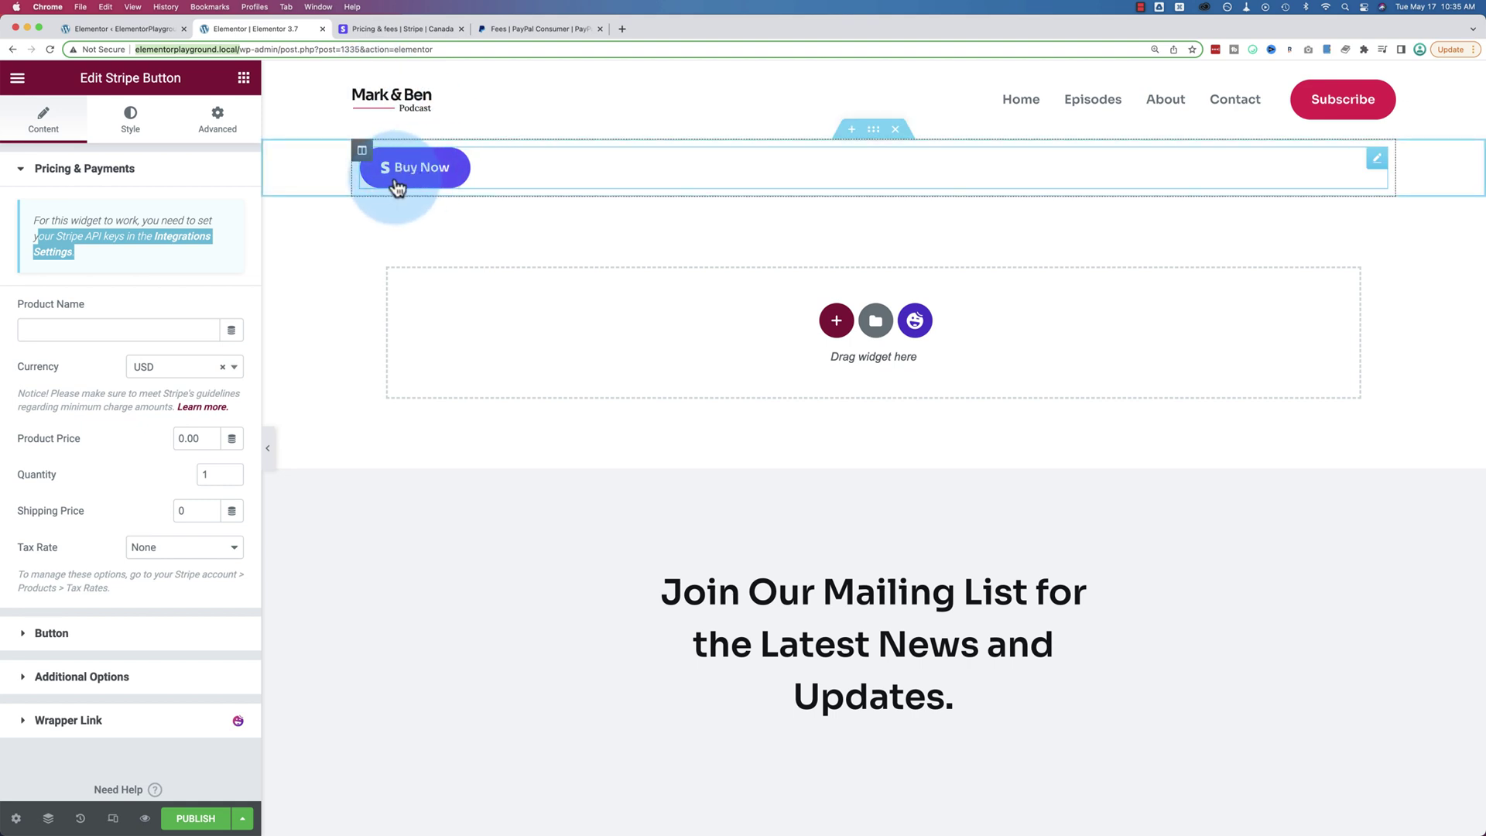
{"action": "scroll", "coordinate": [116, 533], "scroll_direction": "down", "scroll_amount": 1}
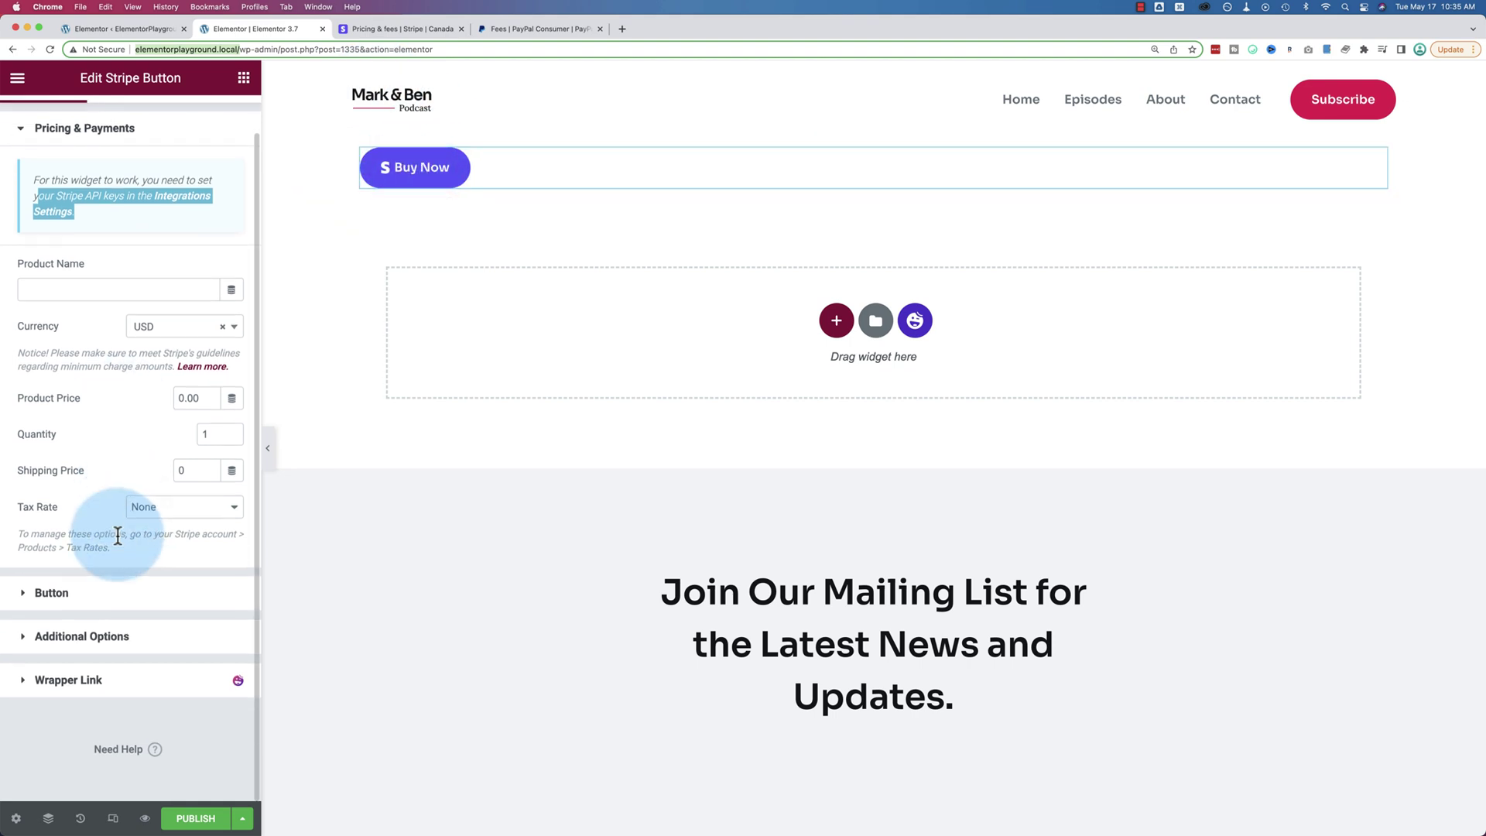
{"action": "left_click", "coordinate": [67, 646]}
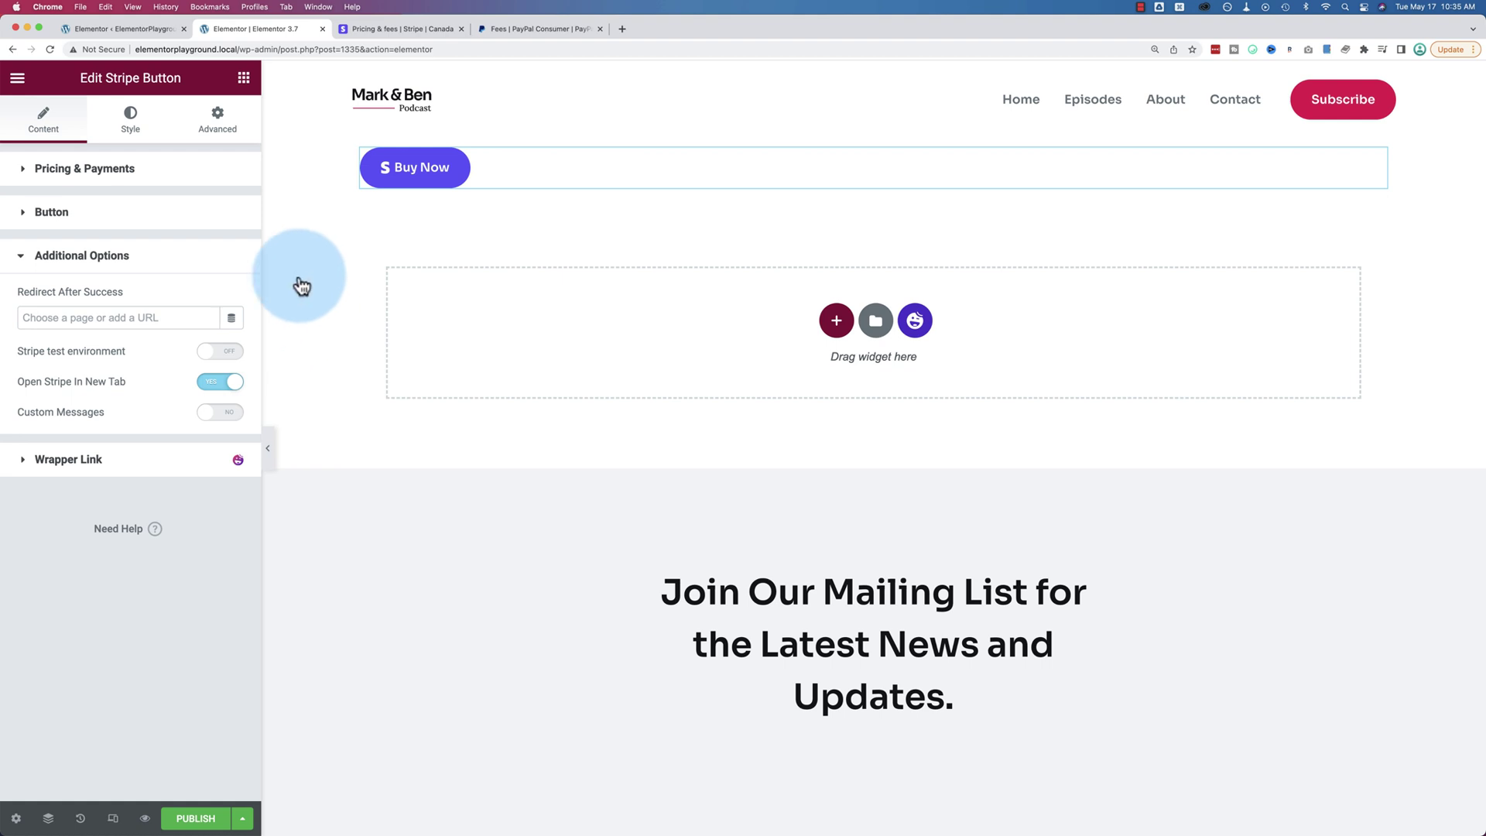
{"action": "left_click", "coordinate": [150, 30]}
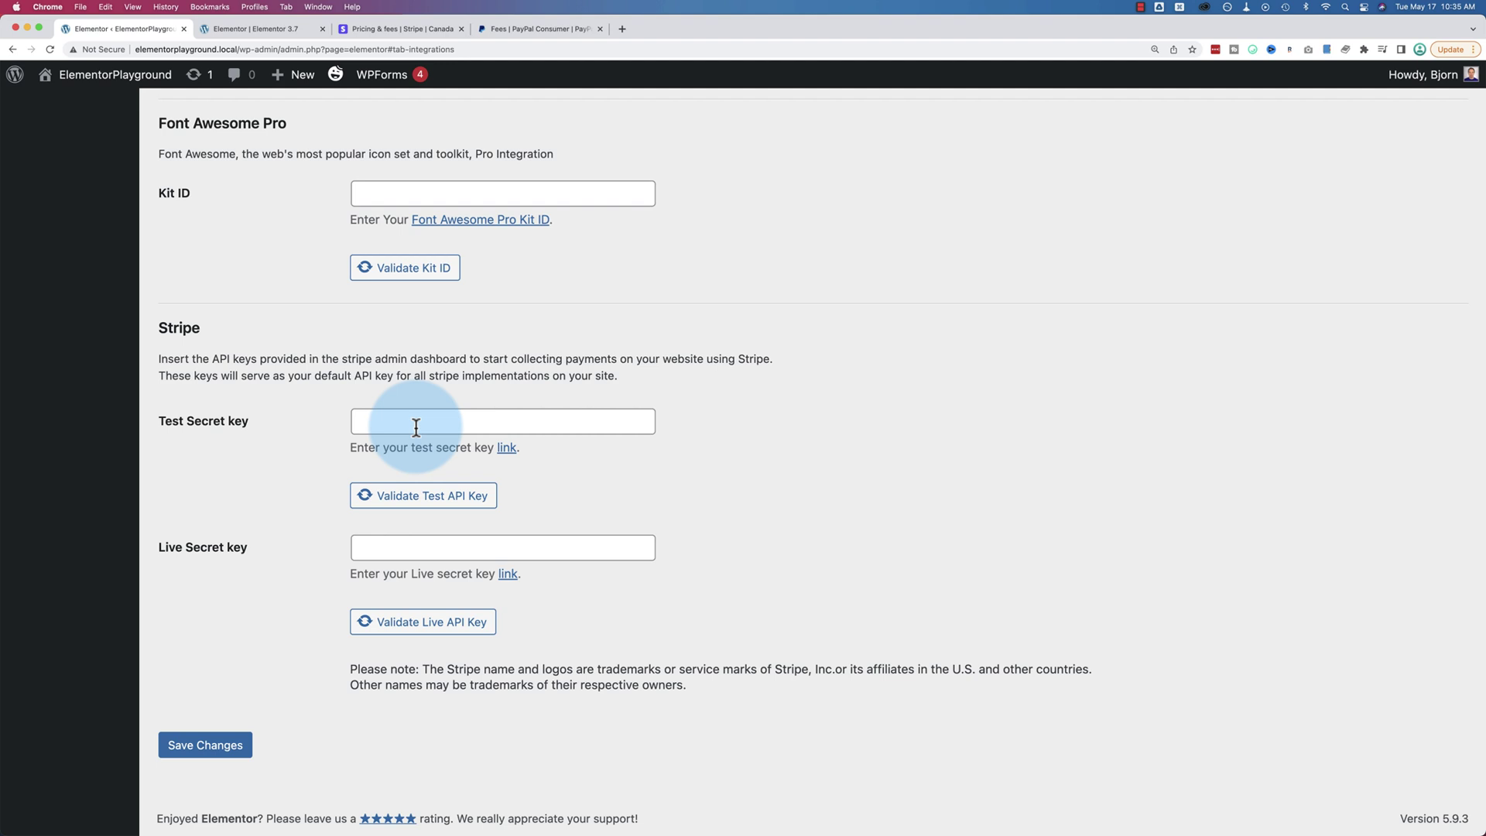
{"action": "left_click", "coordinate": [281, 30]}
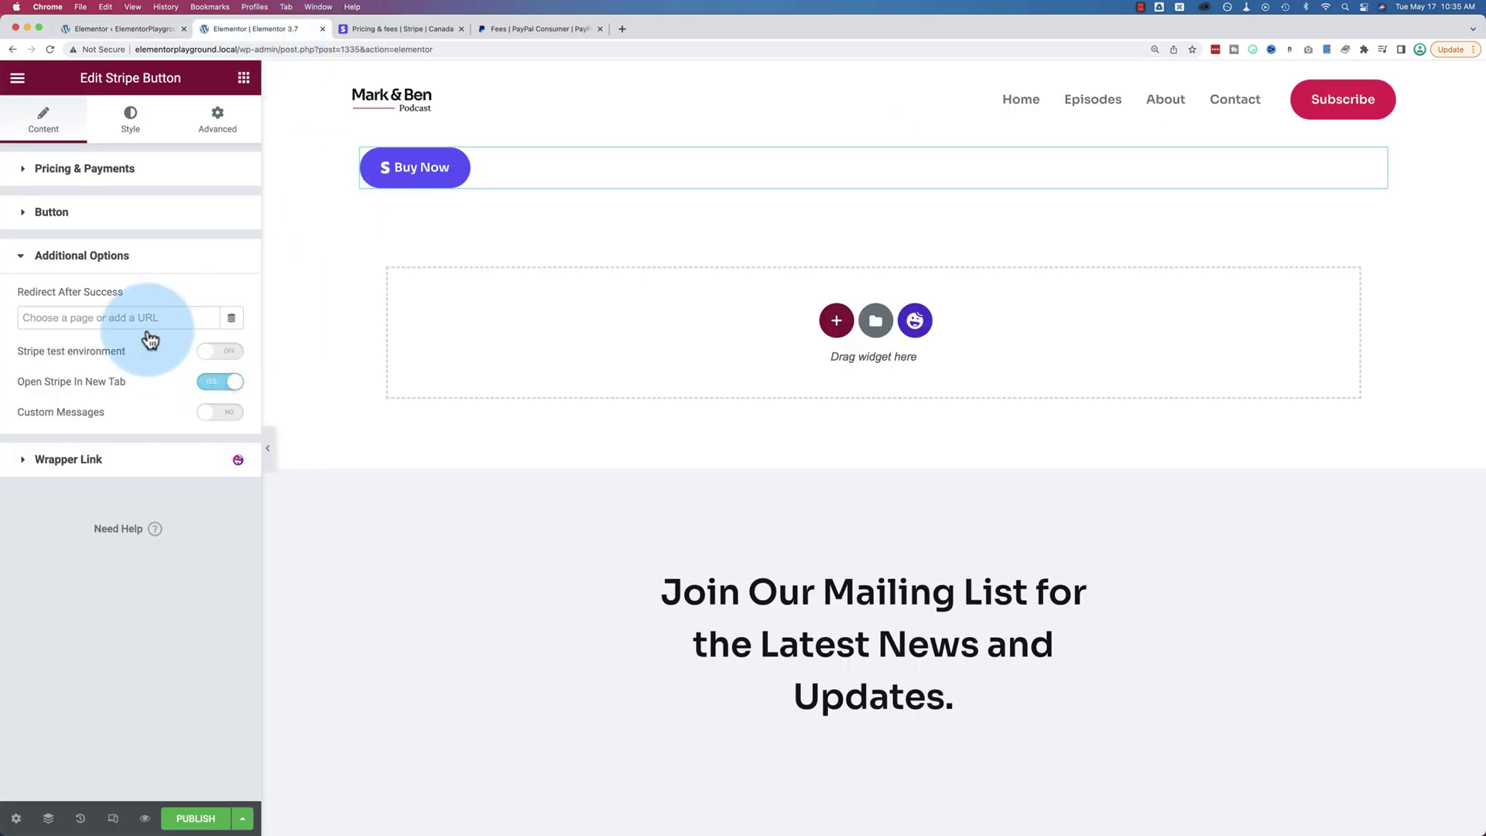
{"action": "left_click", "coordinate": [133, 175]}
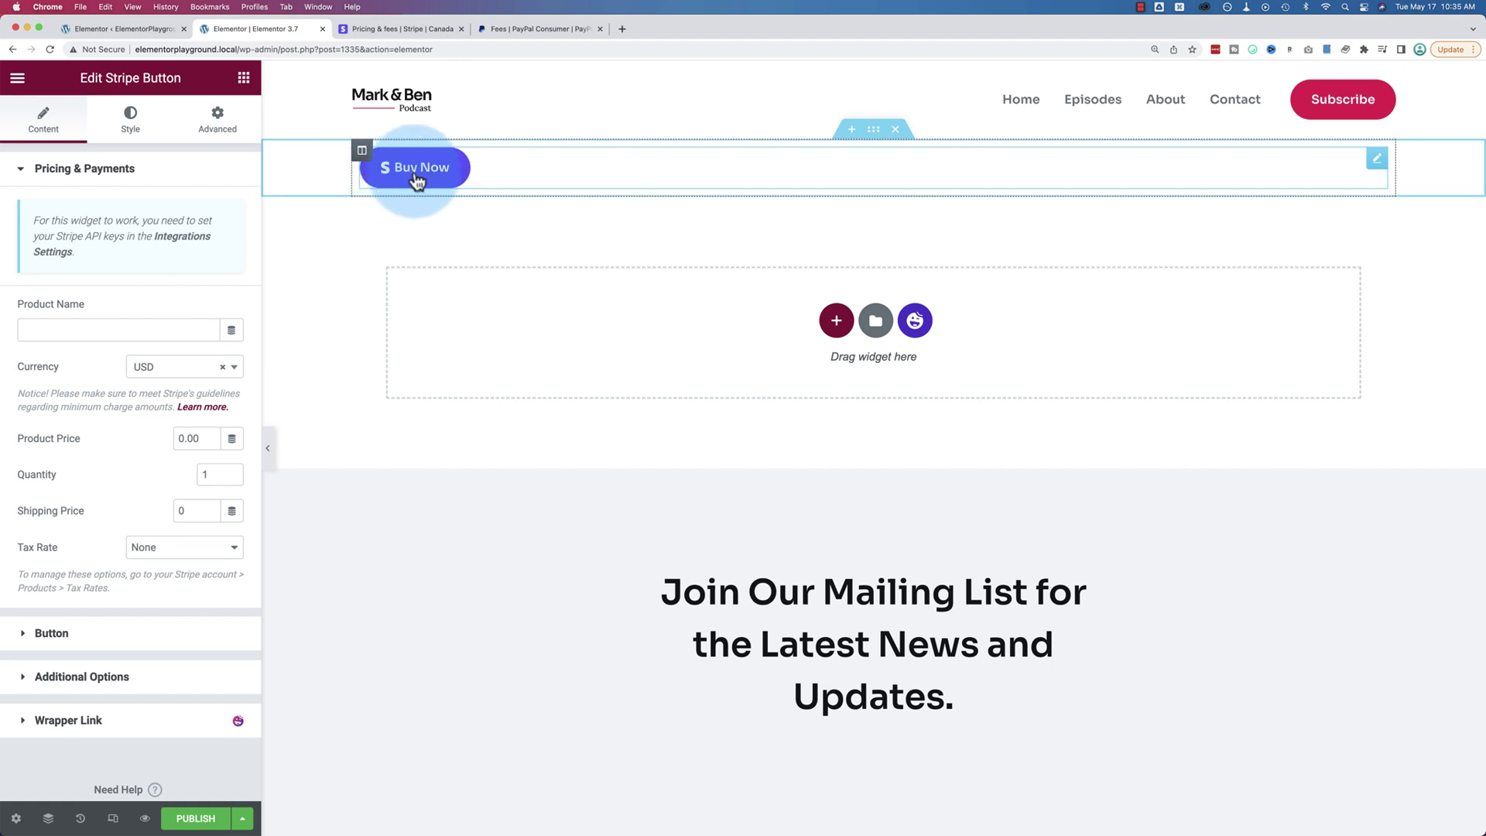
- Enter 'Light Bulb' as the Stripe button's Product Name
{"action": "left_click", "coordinate": [58, 330]}
{"action": "type", "text": "Light Bul"}
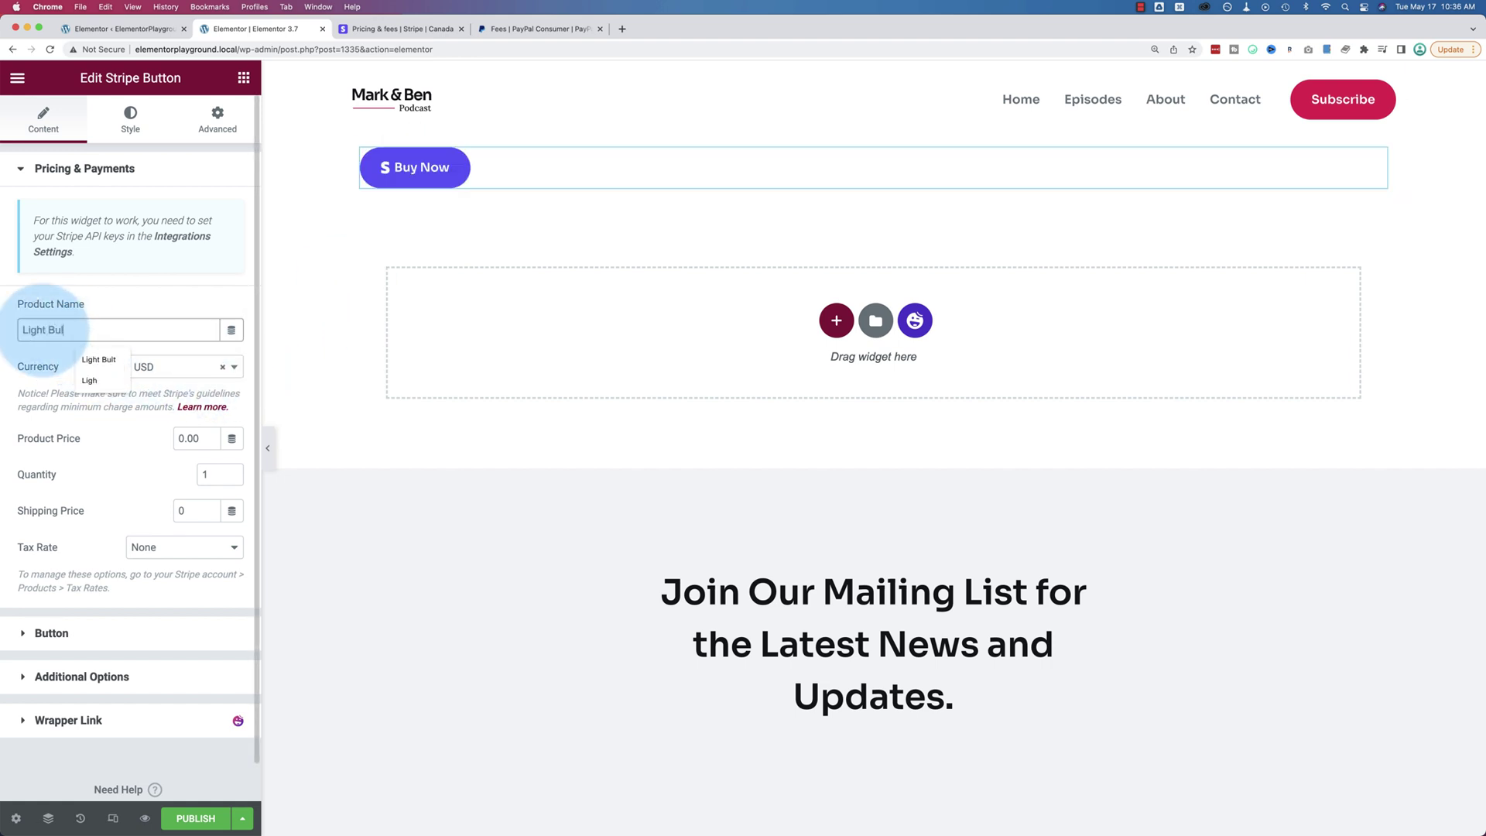
{"action": "type", "text": "b"}
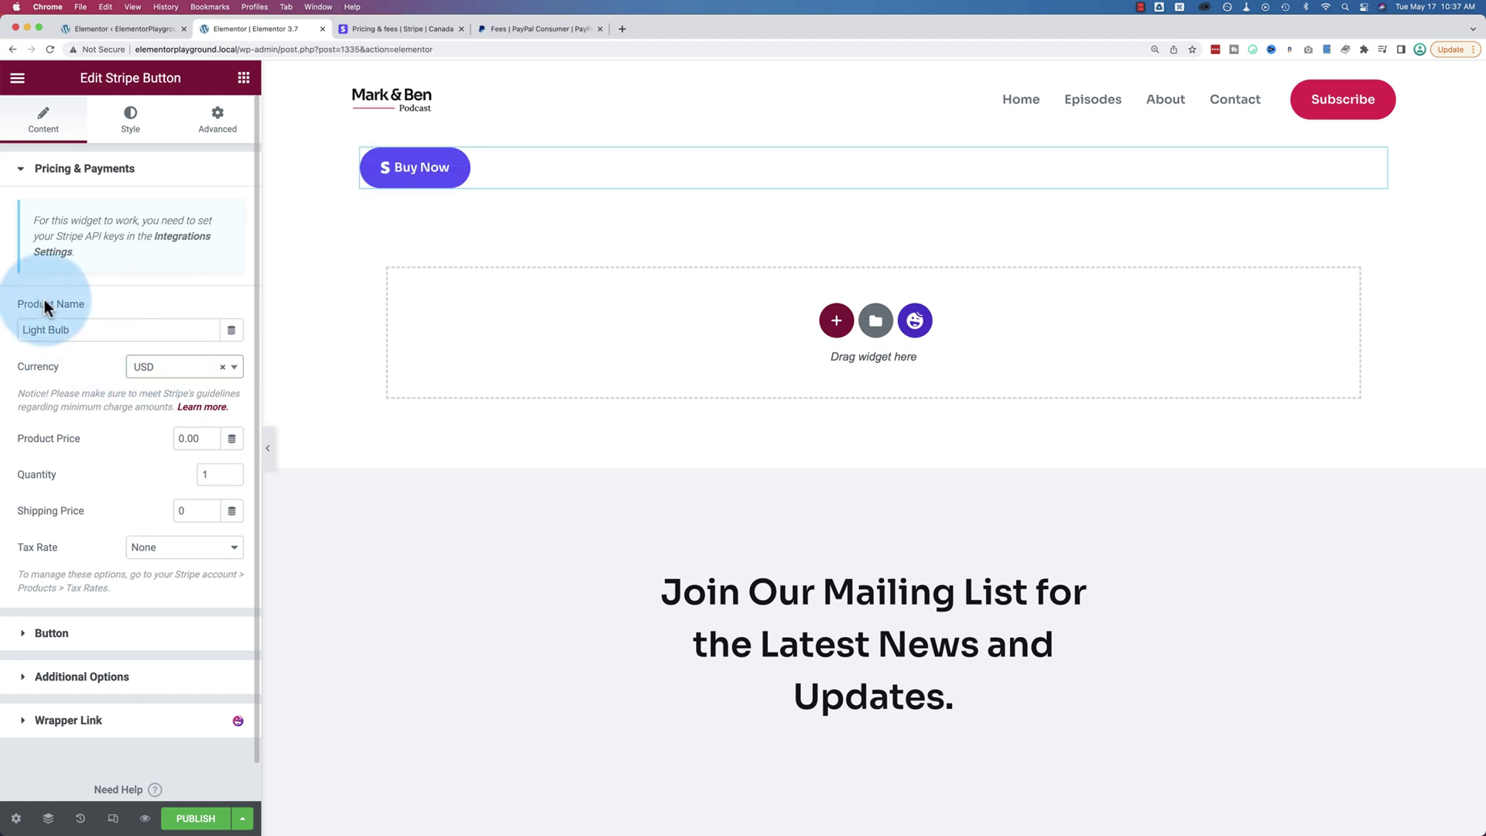
{"action": "triple_click", "coordinate": [74, 331]}
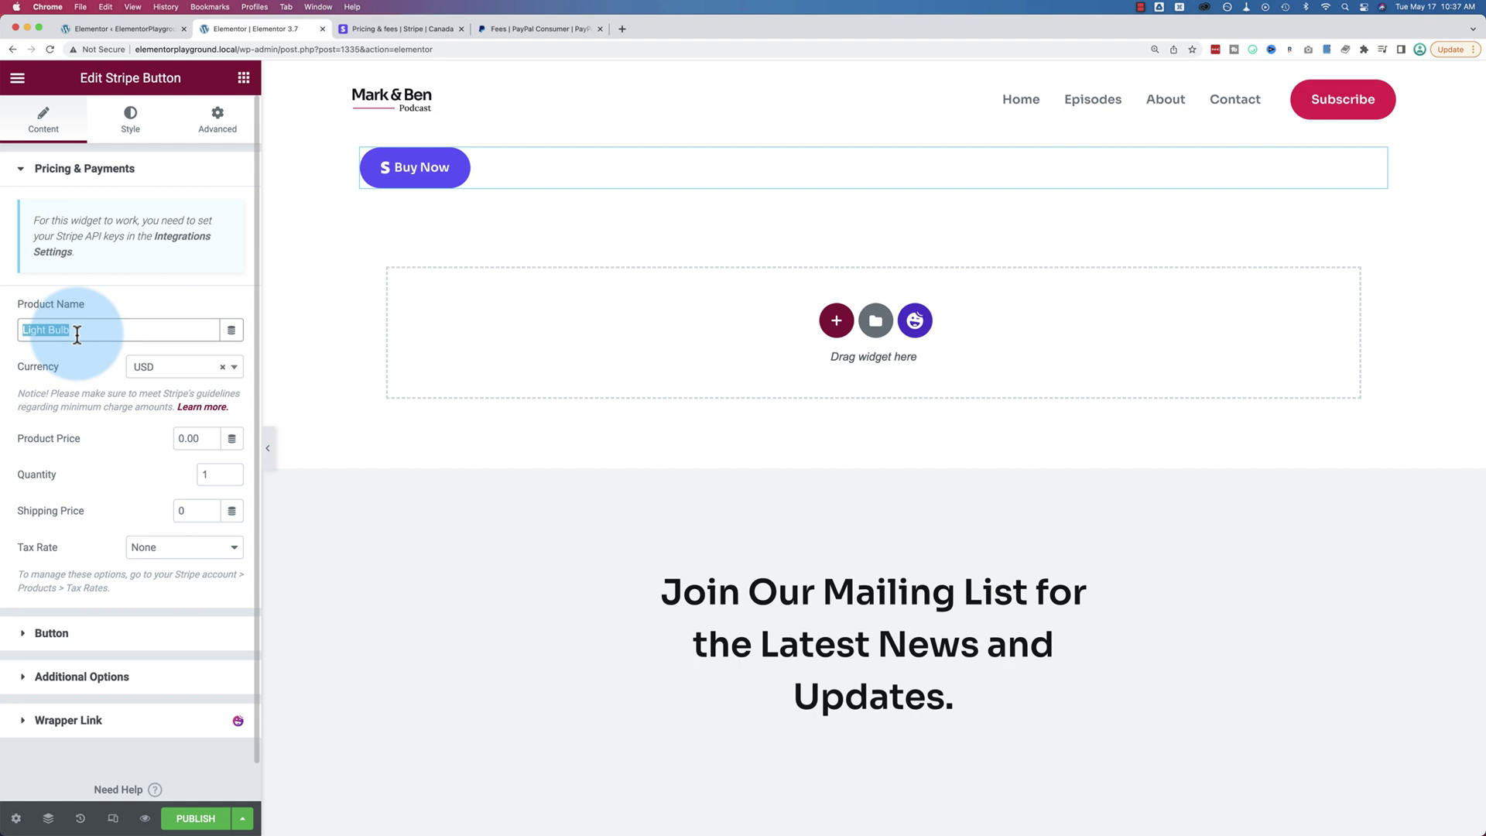
{"action": "left_click", "coordinate": [77, 332]}
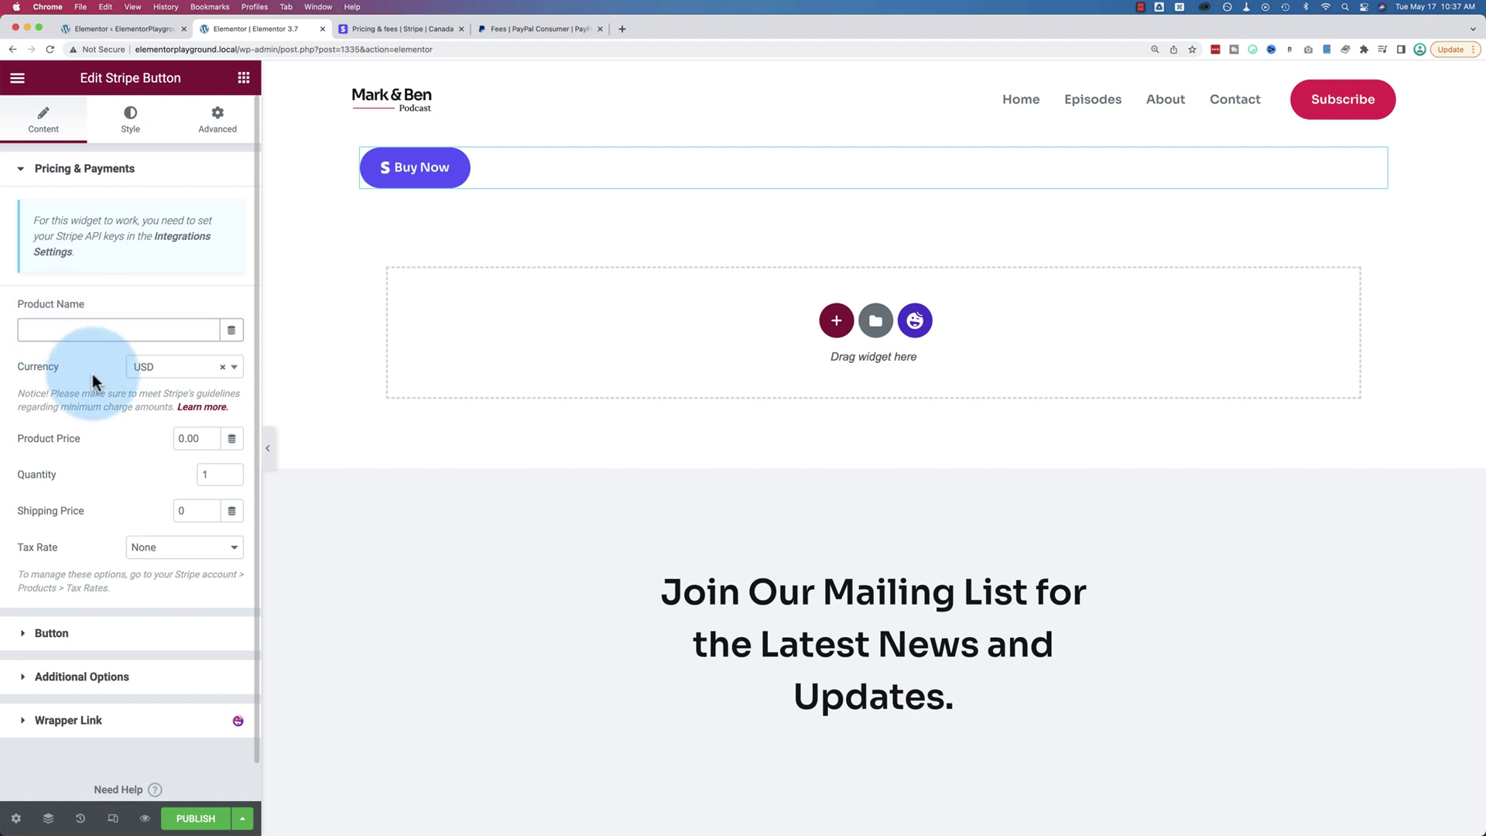
{"action": "triple_click", "coordinate": [93, 330]}
{"action": "key", "text": "BackSpace"}
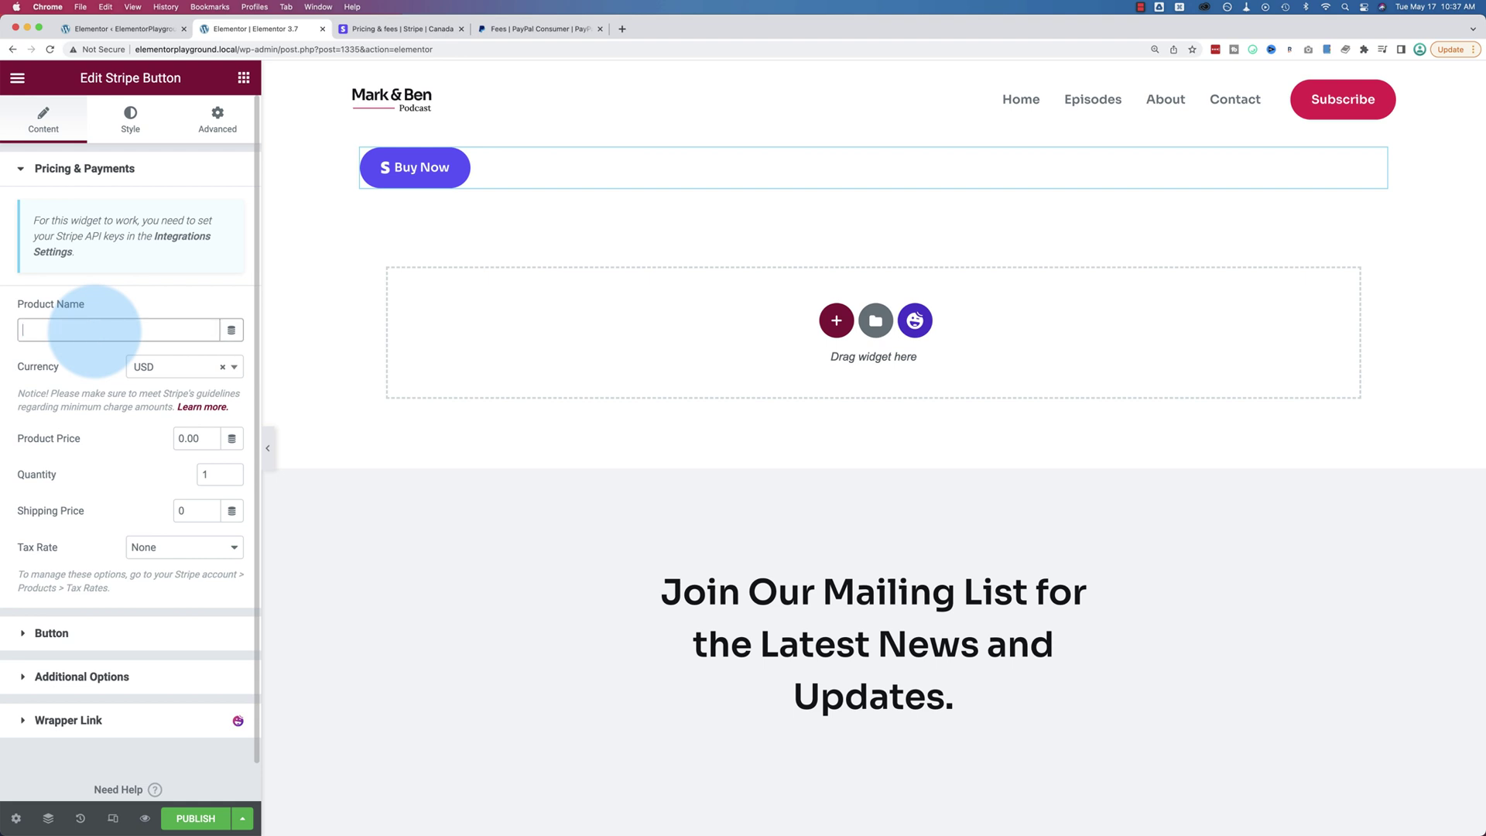
{"action": "type", "text": "Light Bulb"}
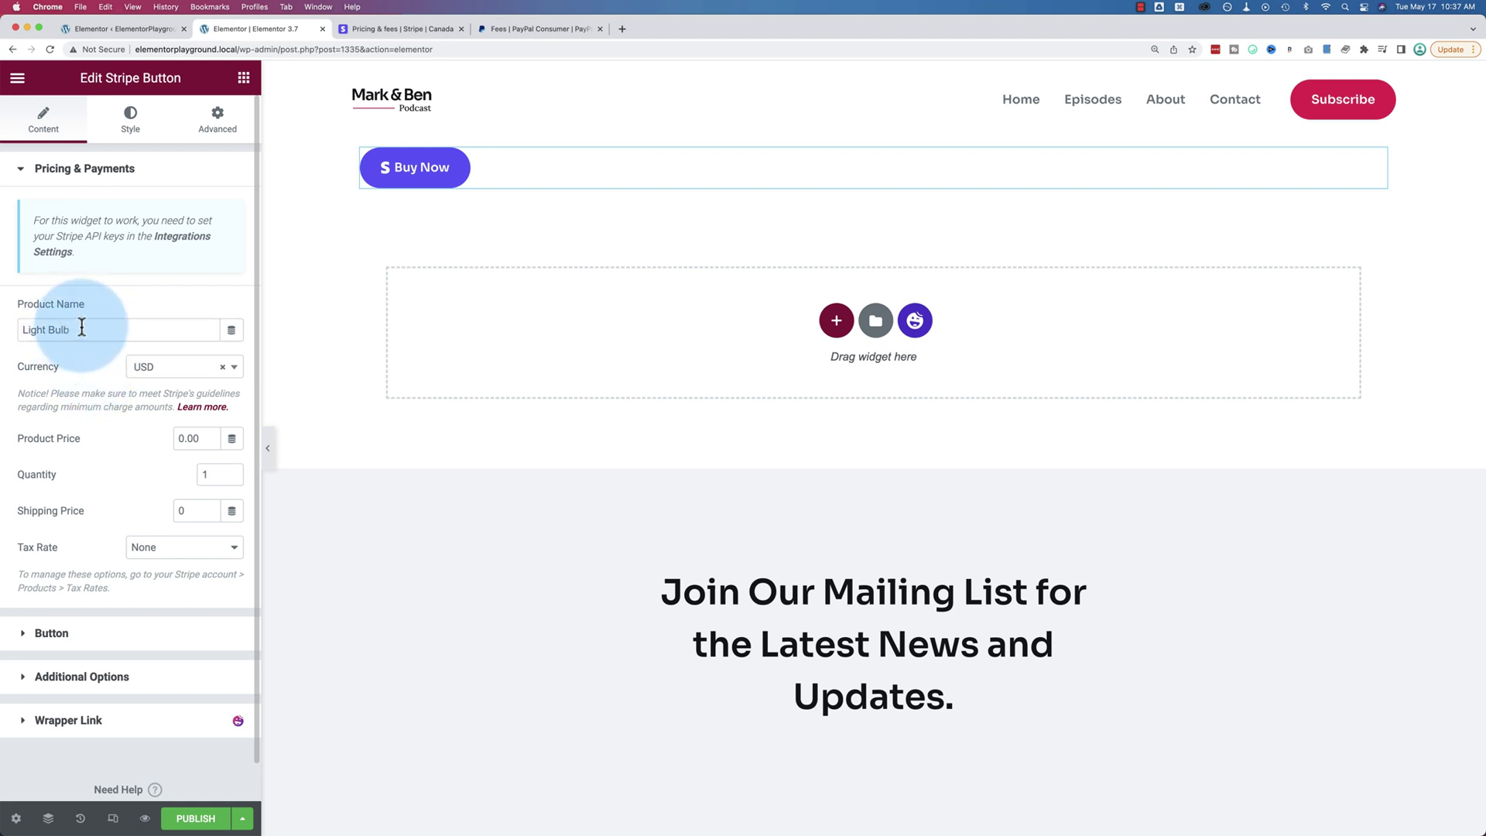
{"action": "left_click", "coordinate": [90, 330]}
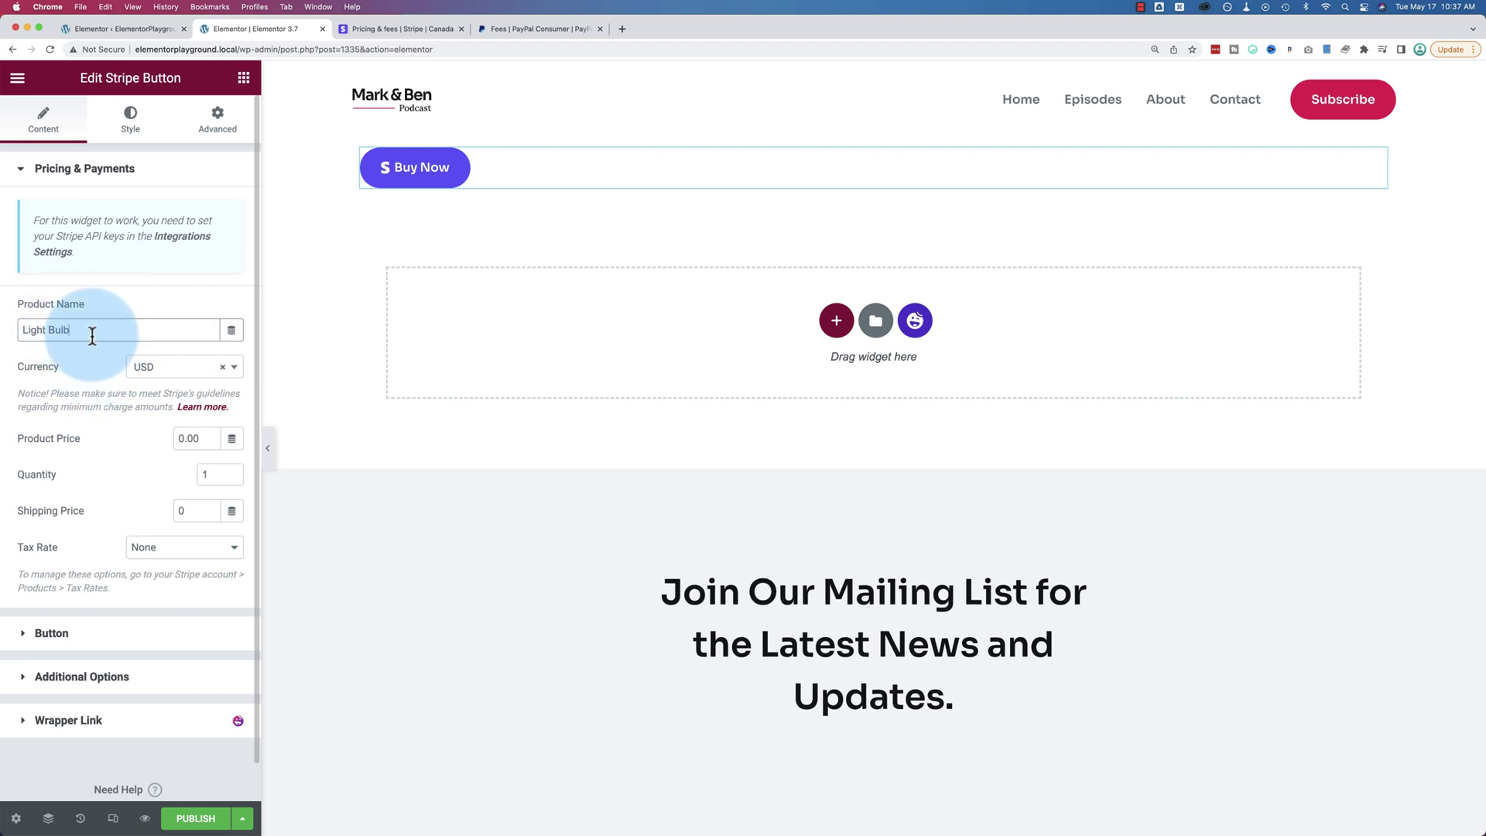
- Add an Image widget showing the lightbulb image idea.png above the Buy Now button
{"action": "left_click", "coordinate": [245, 75]}
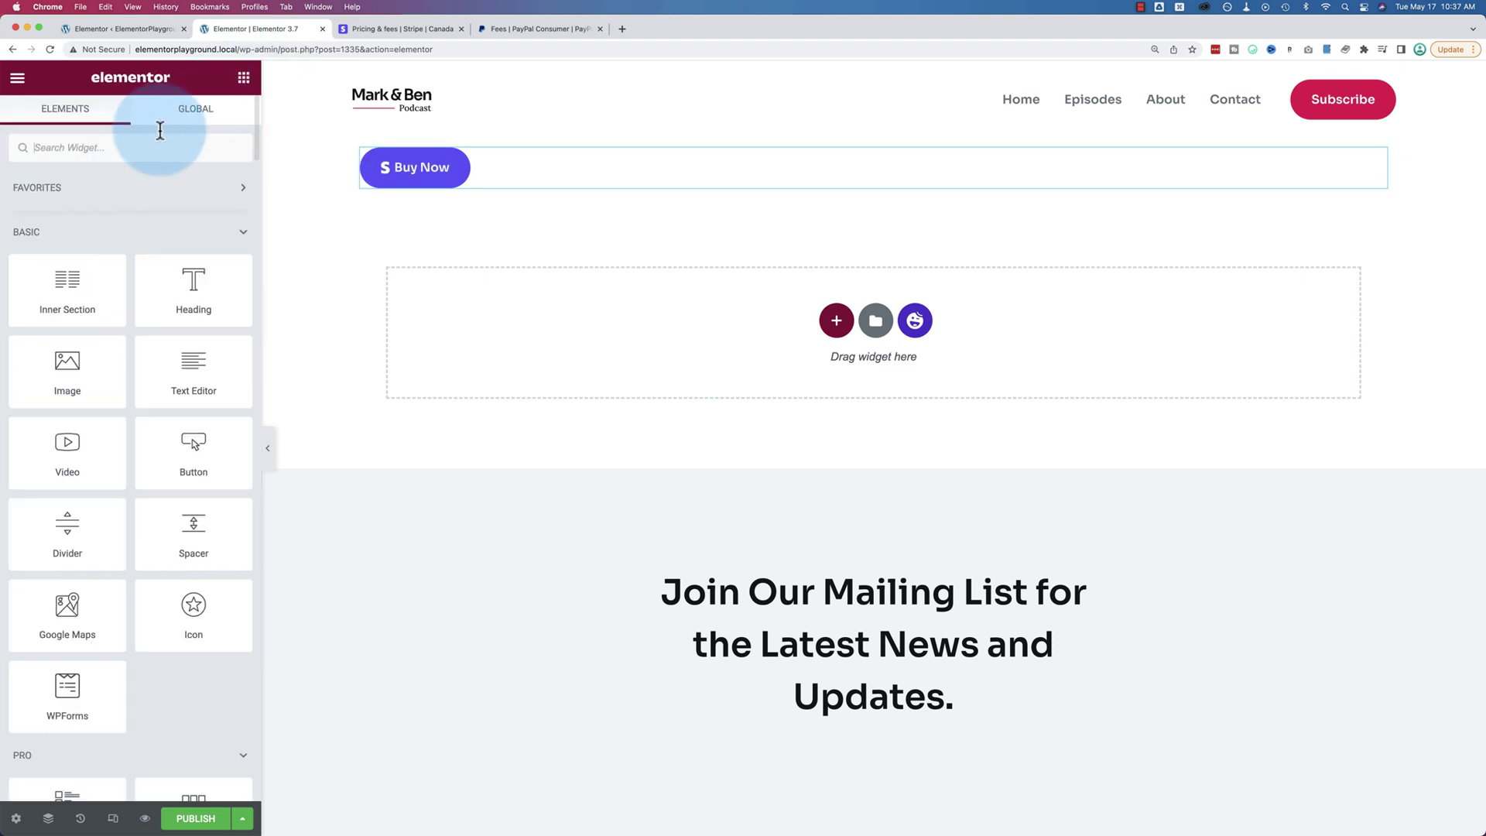
{"action": "left_click", "coordinate": [123, 148]}
{"action": "type", "text": "image"}
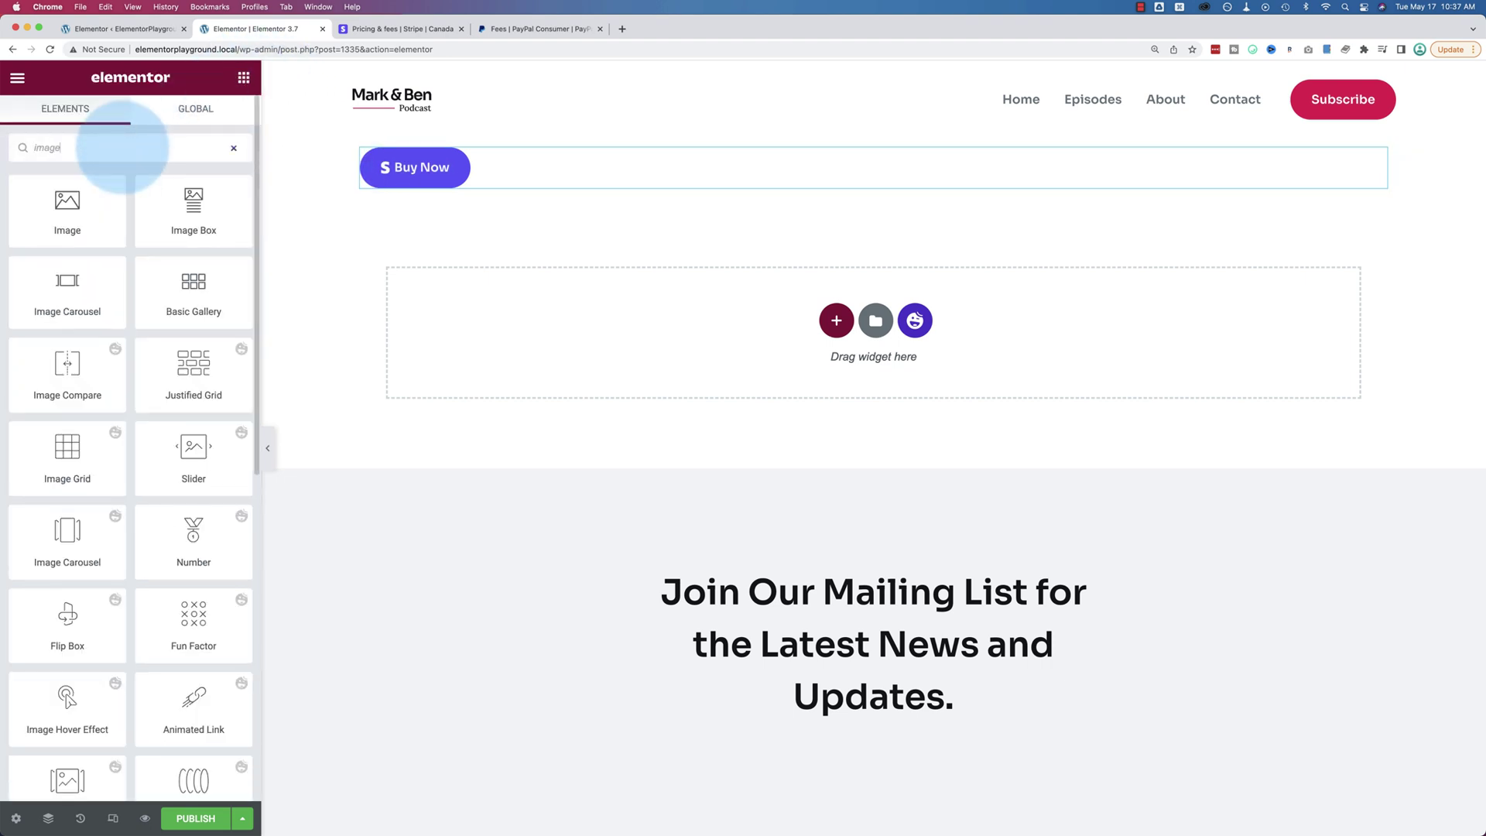
{"action": "left_click_drag", "start_coordinate": [93, 175], "coordinate": [420, 155]}
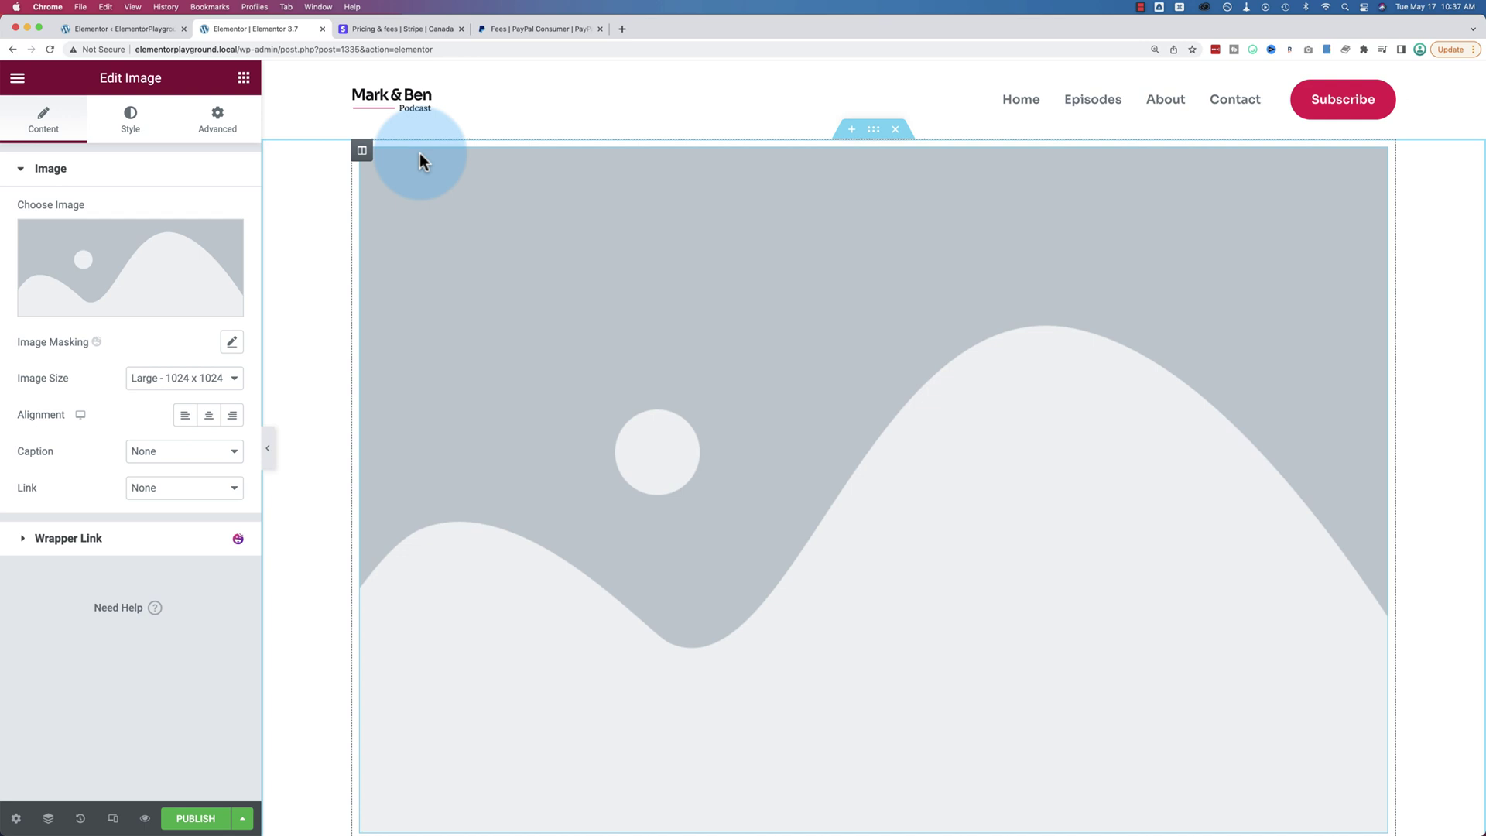
{"action": "left_click", "coordinate": [202, 308]}
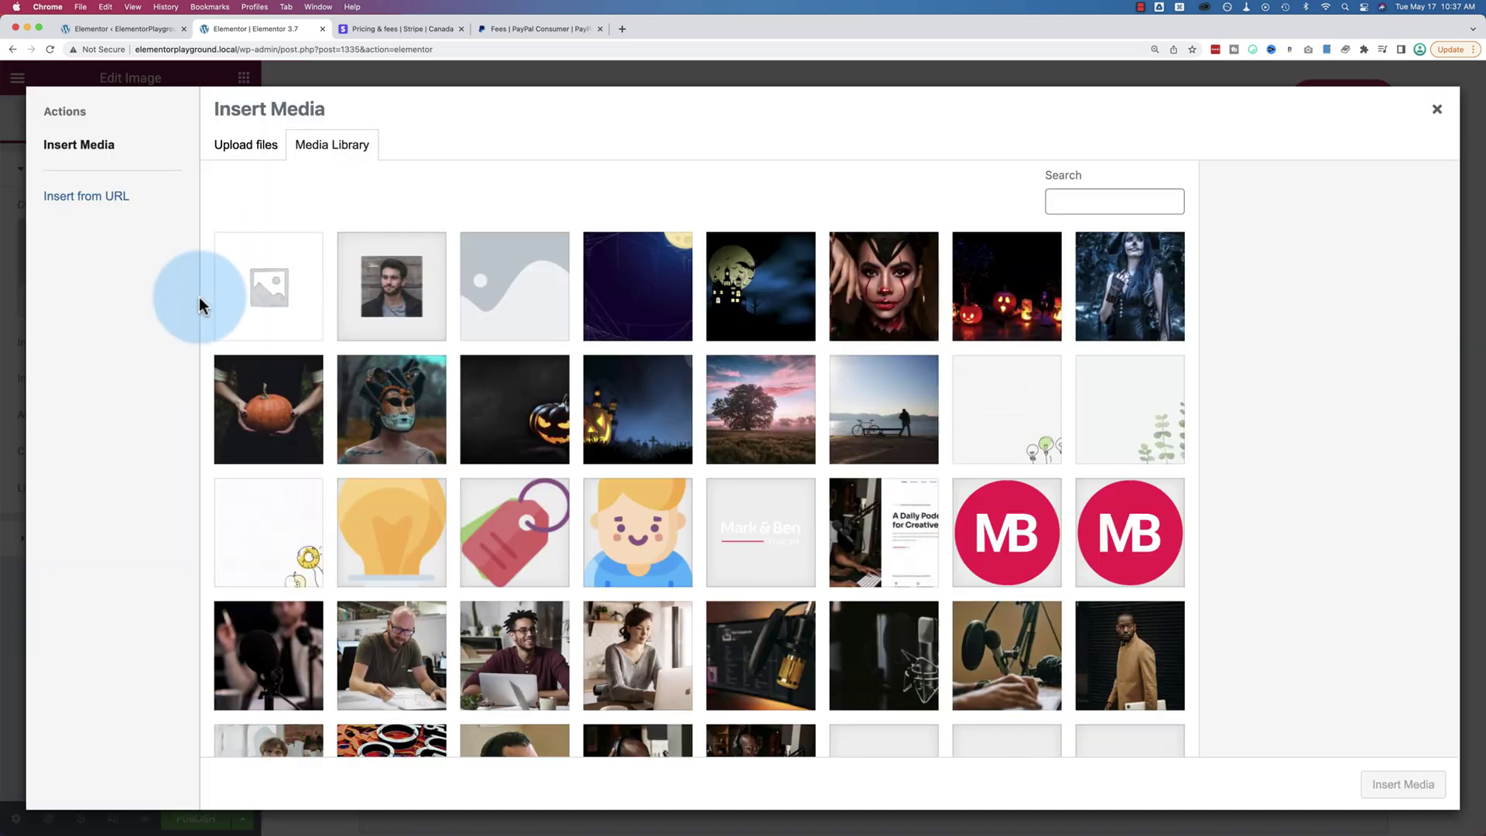
{"action": "left_click", "coordinate": [407, 511]}
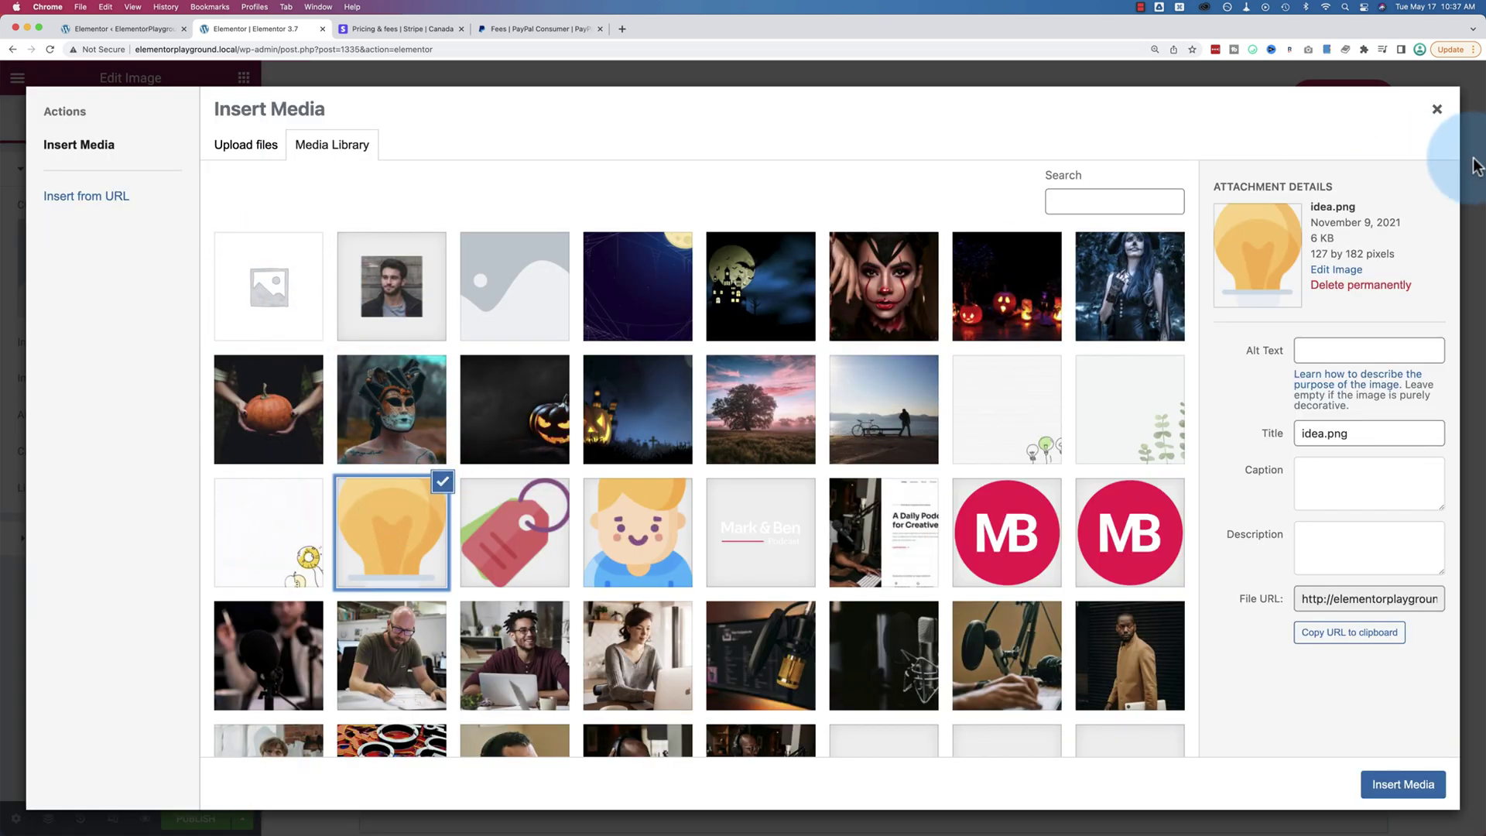
{"action": "left_click", "coordinate": [1402, 783]}
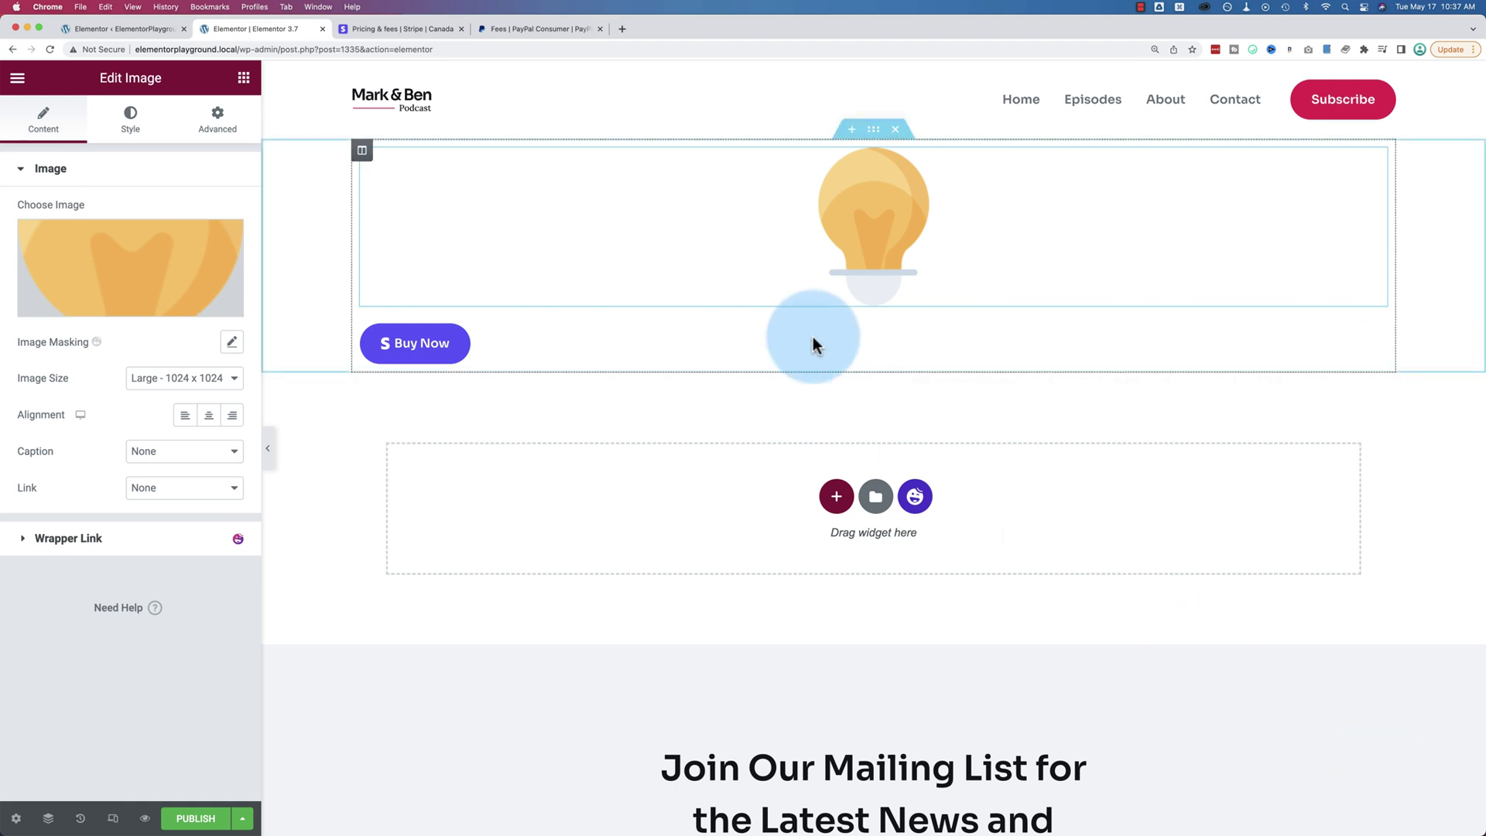
- Add two new columns and move the empty one left so the image sits in the middle
{"action": "right_click", "coordinate": [372, 153]}
{"action": "left_click", "coordinate": [421, 225]}
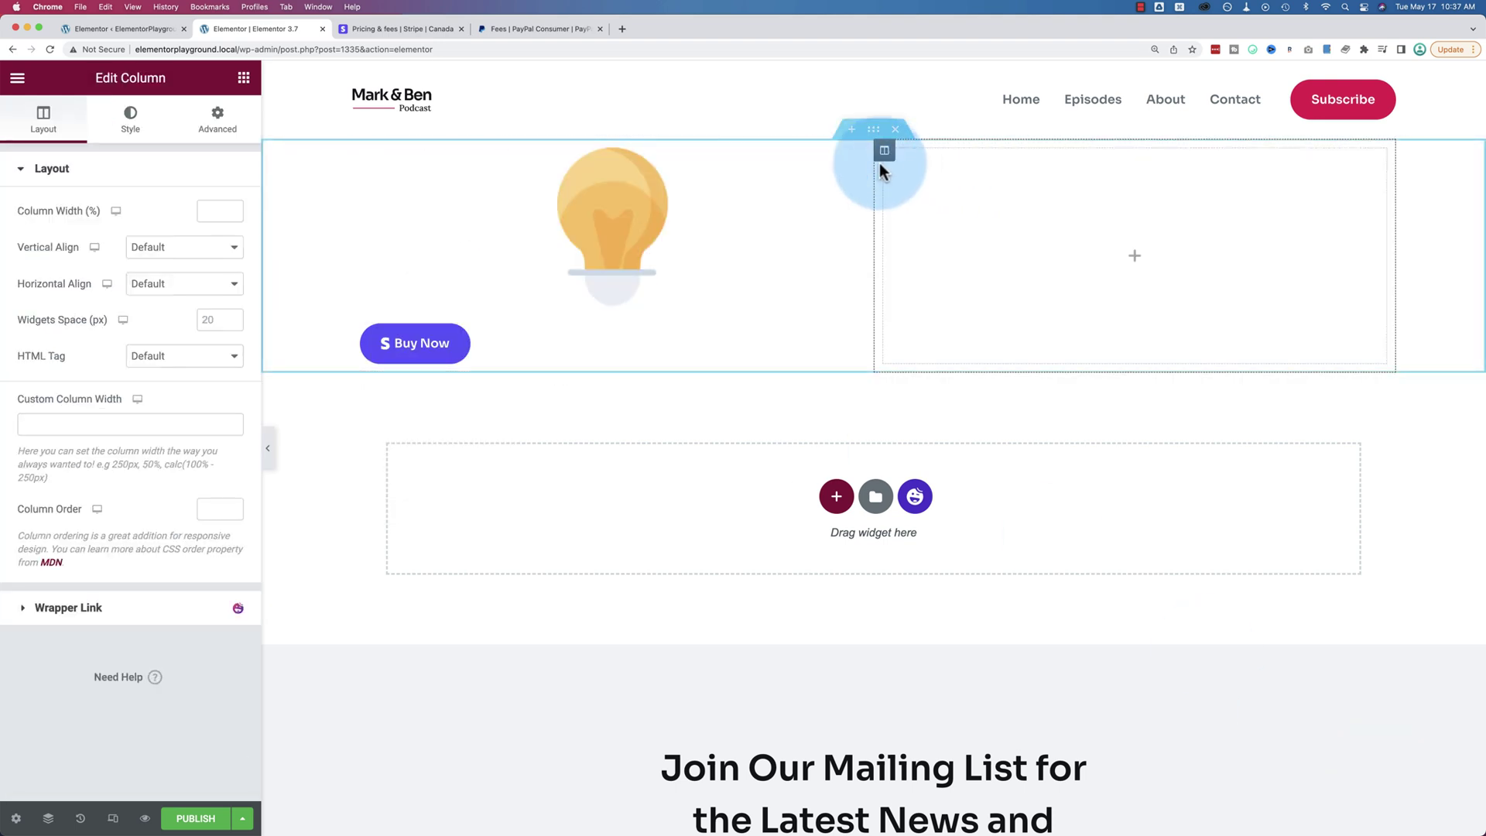
{"action": "right_click", "coordinate": [358, 150]}
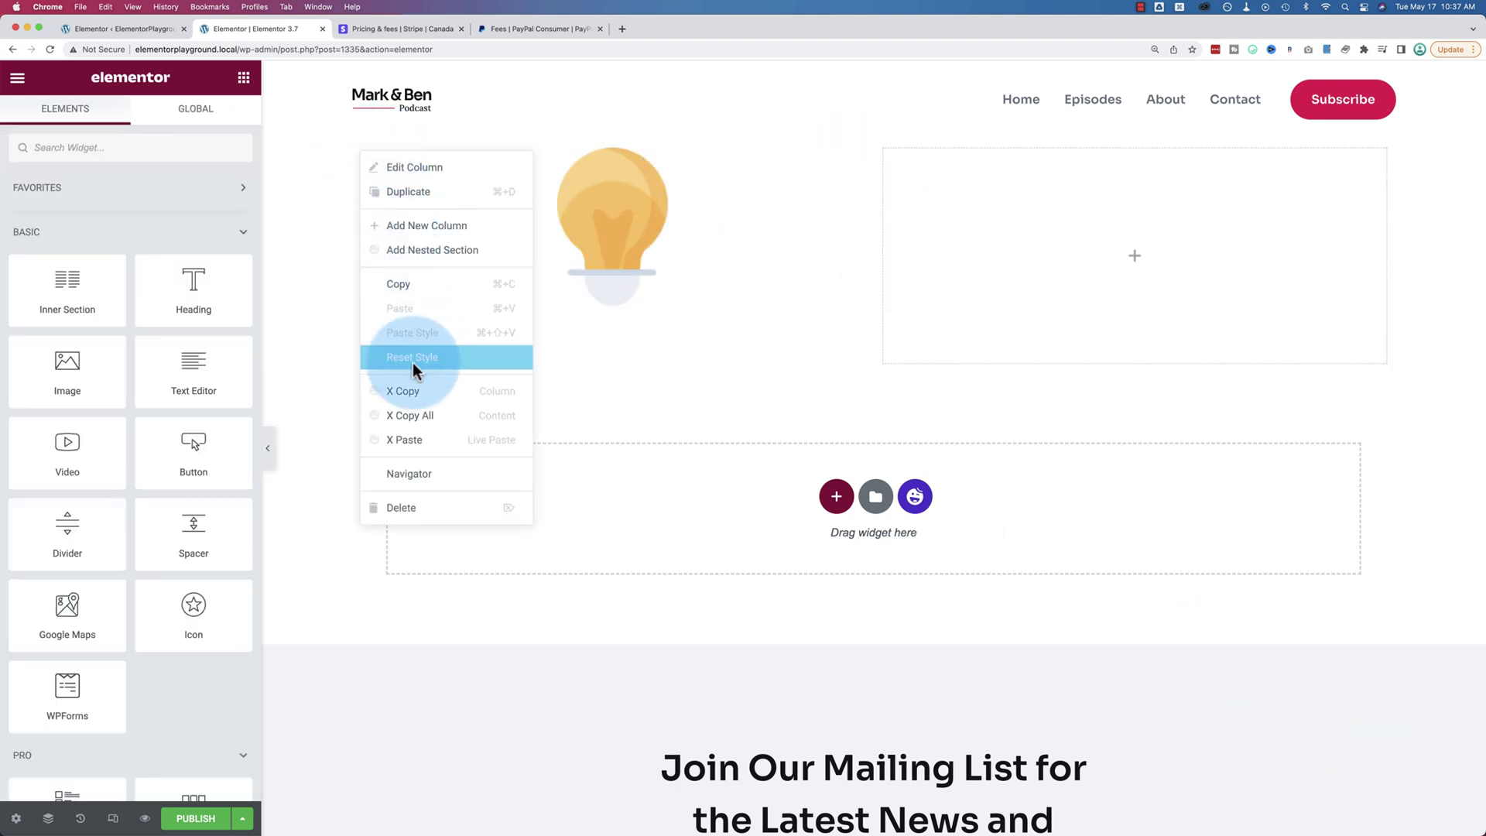
{"action": "left_click", "coordinate": [410, 225]}
{"action": "left_click", "coordinate": [408, 229]}
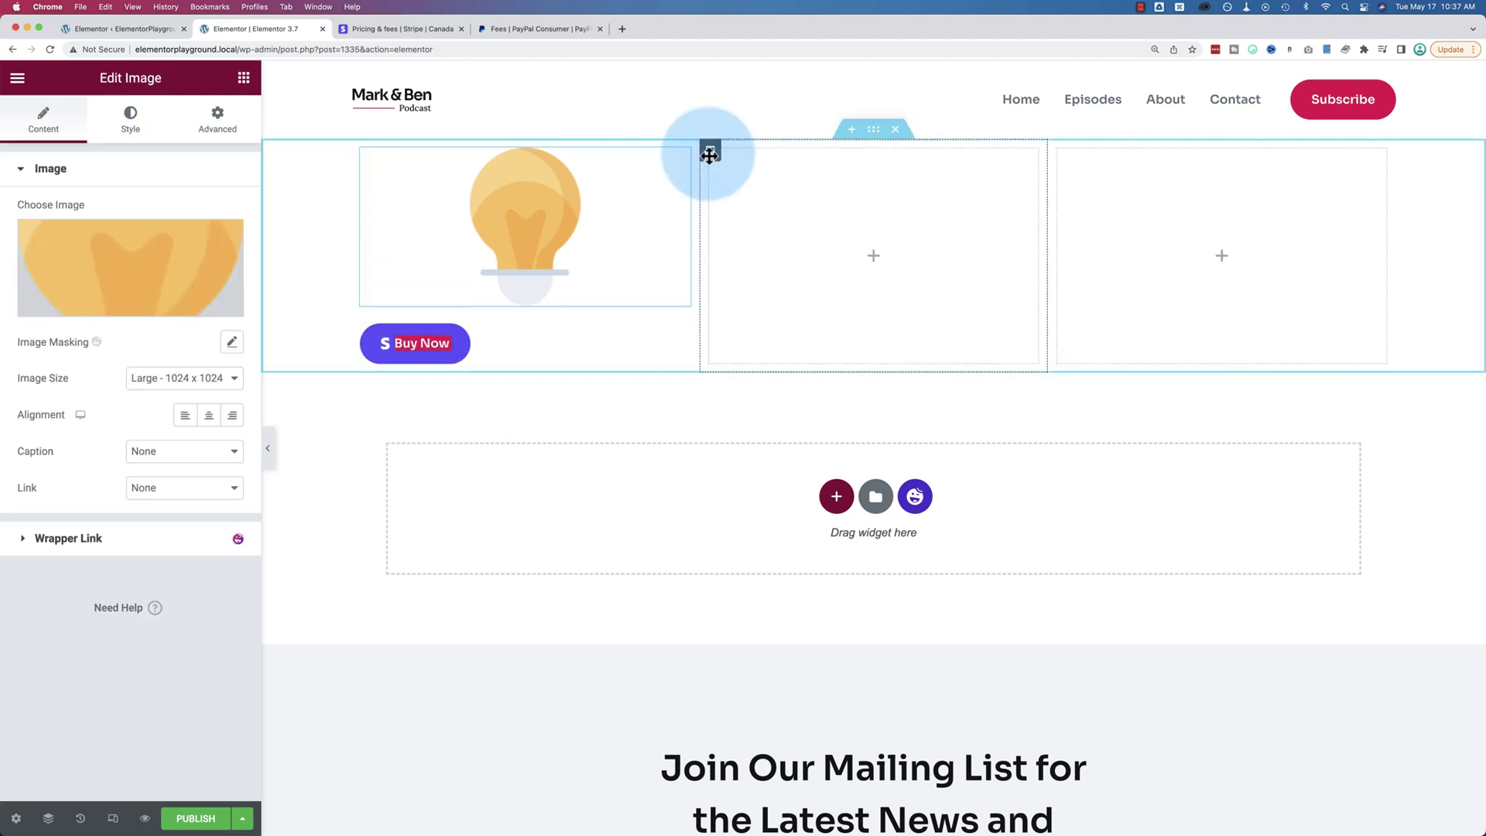
{"action": "left_click_drag", "start_coordinate": [709, 155], "coordinate": [359, 166]}
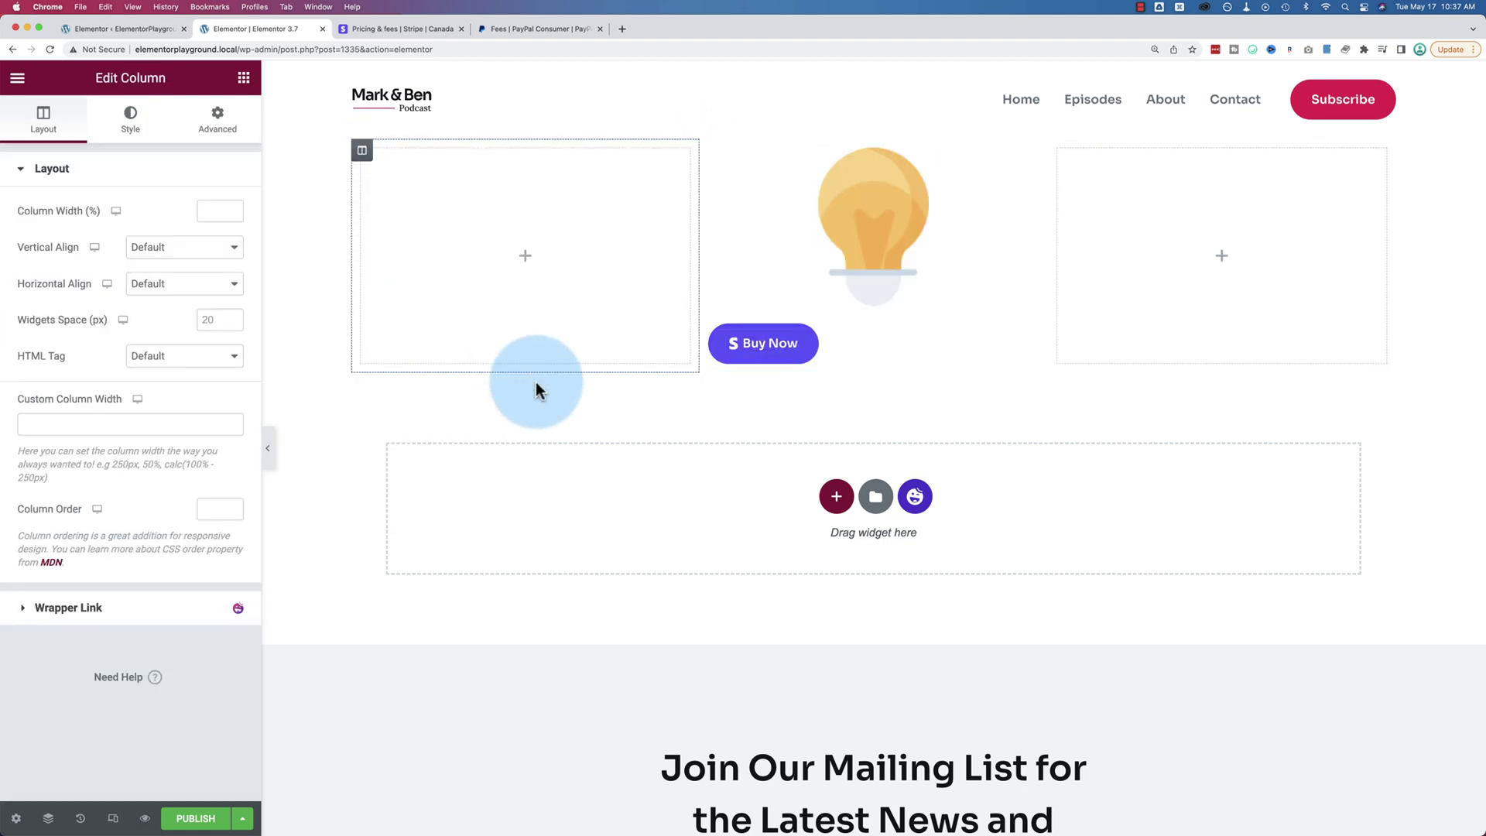
{"action": "left_click", "coordinate": [839, 346]}
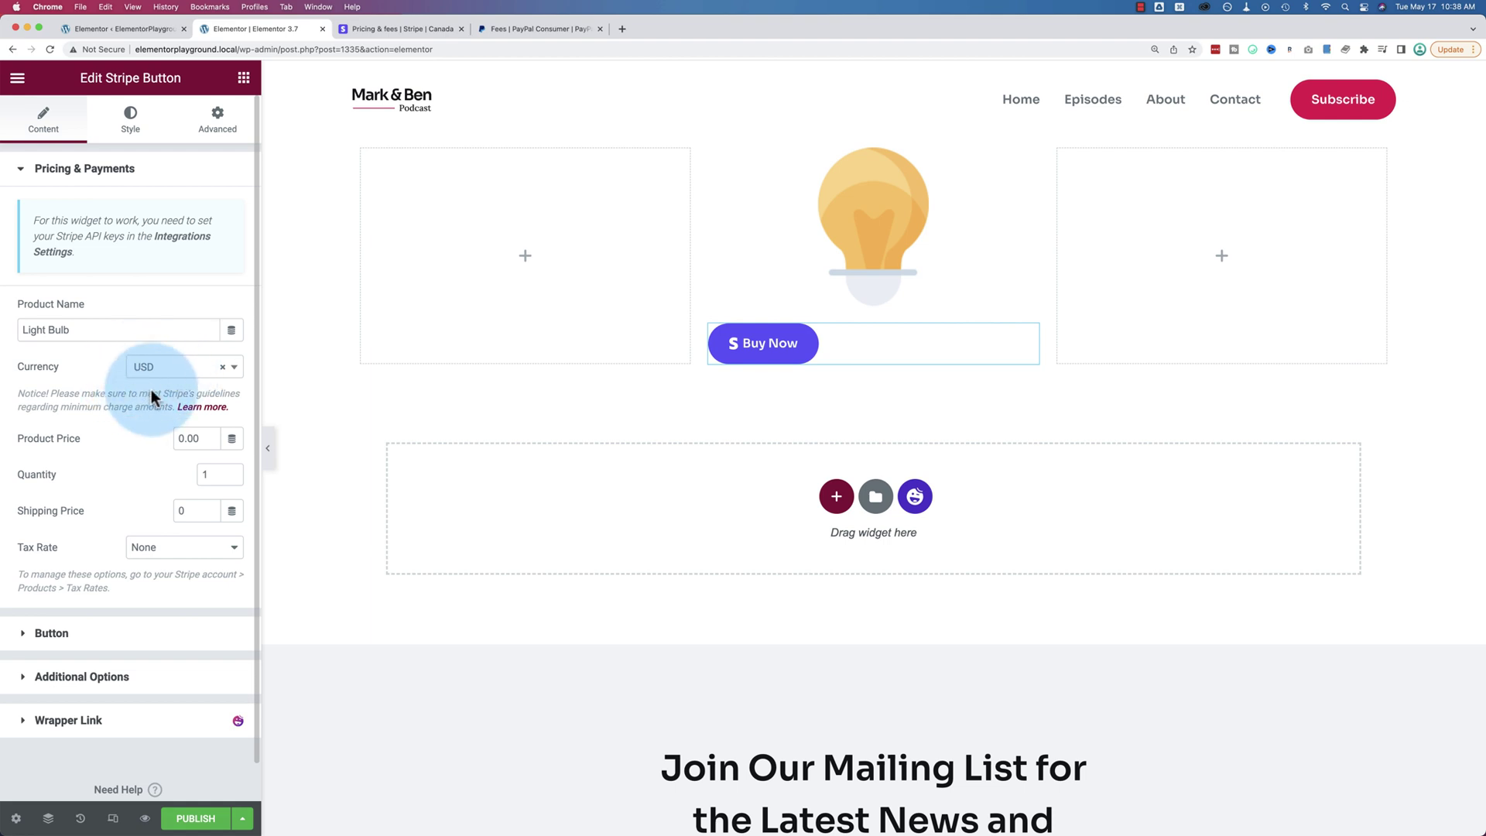
- Keep the currency as USD and set the Product Price to 5
{"action": "left_click", "coordinate": [236, 371]}
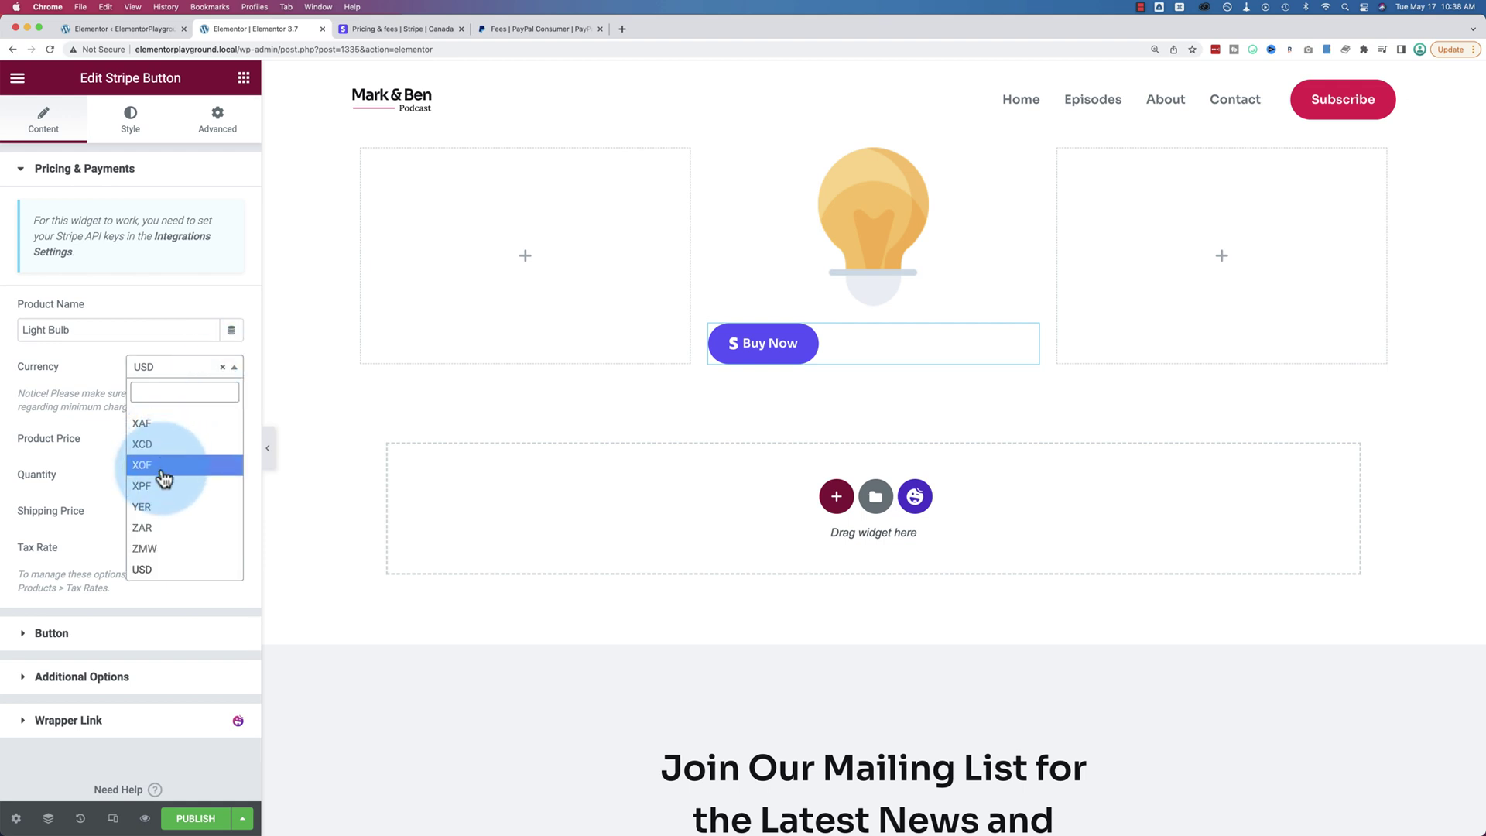
{"action": "scroll", "coordinate": [164, 479], "scroll_direction": "up", "scroll_amount": 5}
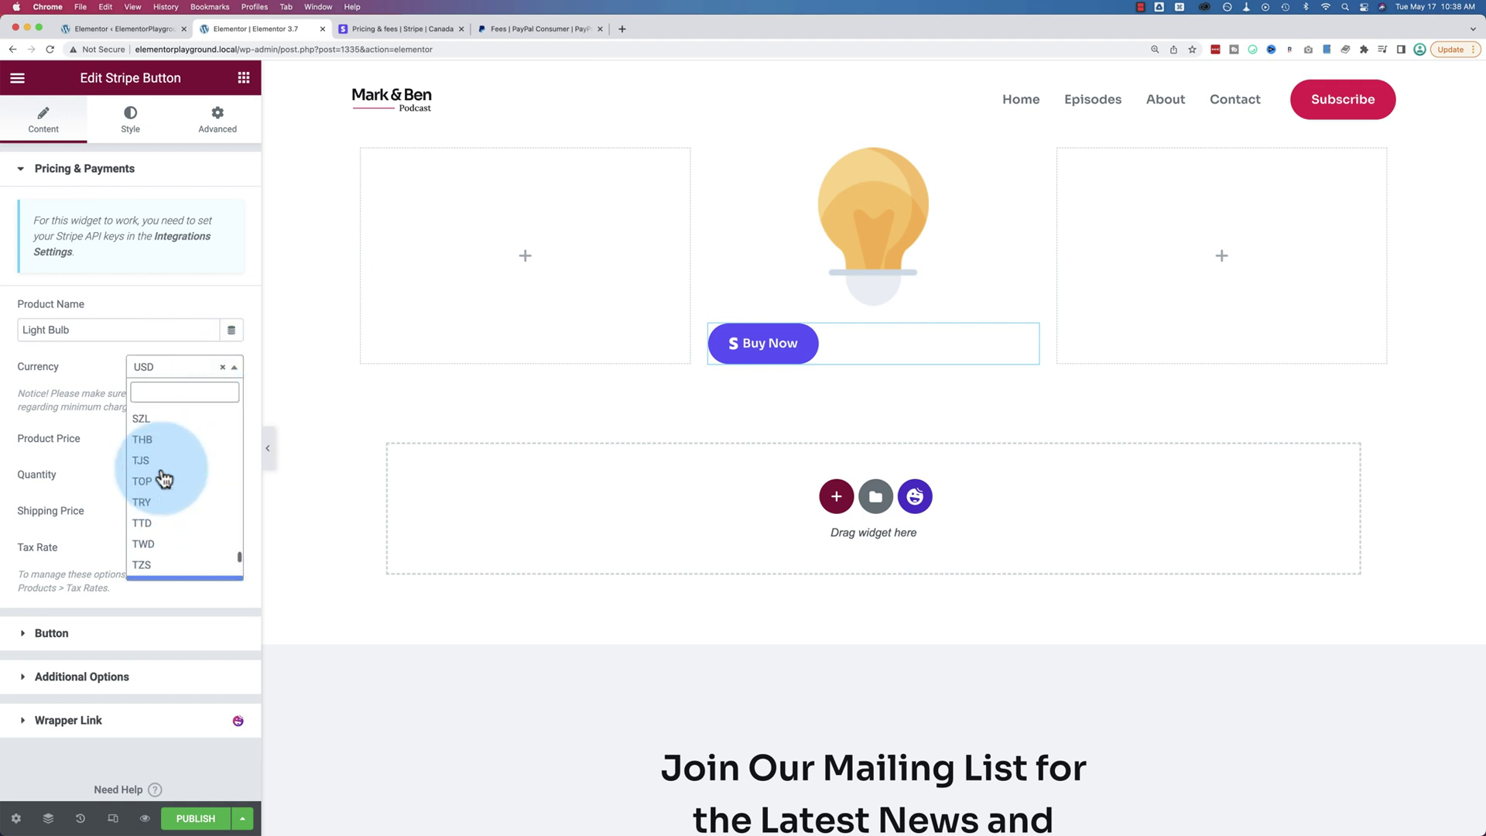
{"action": "scroll", "coordinate": [164, 478], "scroll_direction": "up", "scroll_amount": 10}
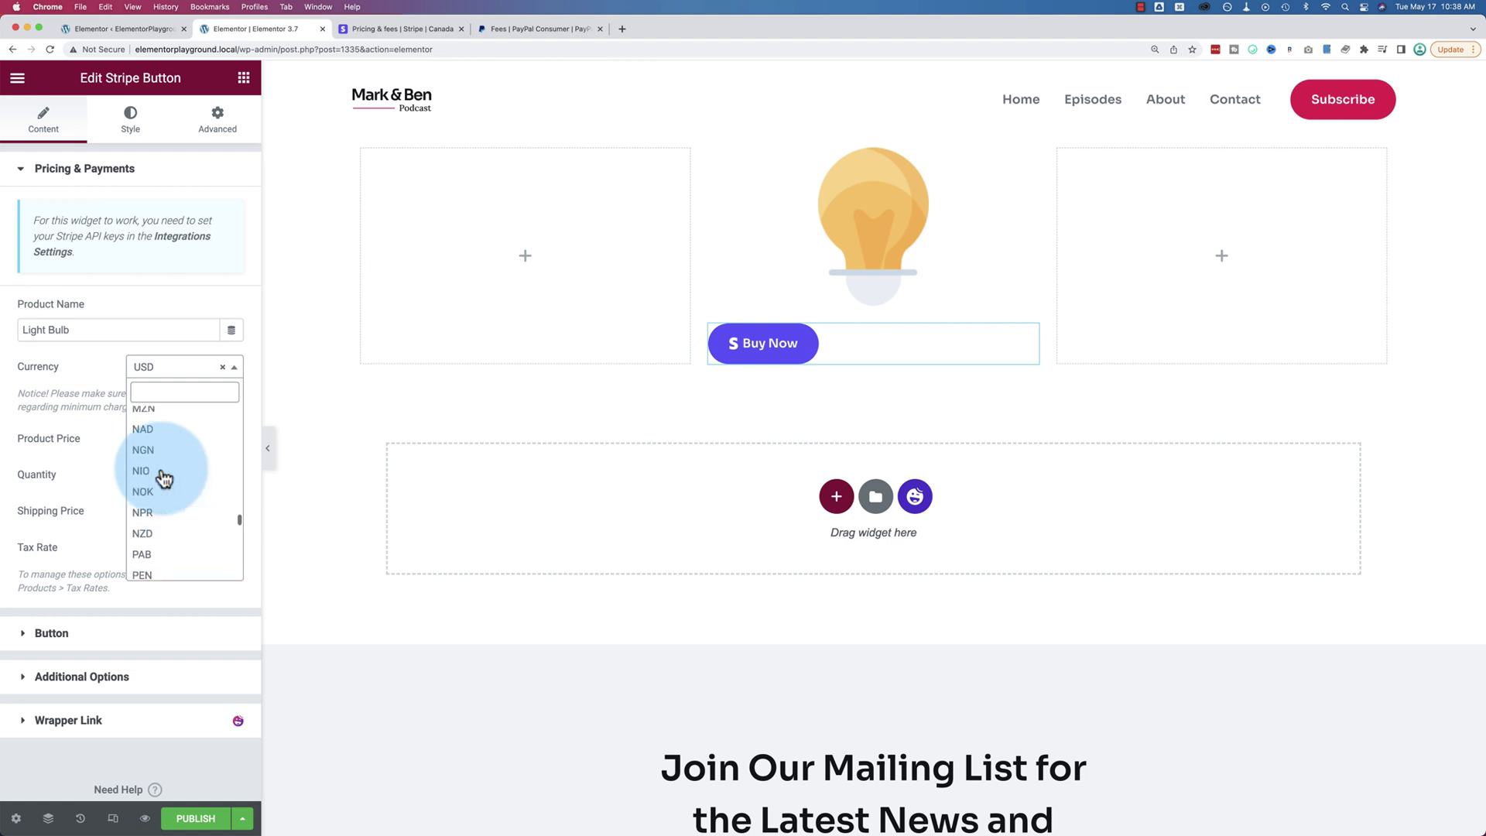
{"action": "scroll", "coordinate": [164, 478], "scroll_direction": "up", "scroll_amount": 10}
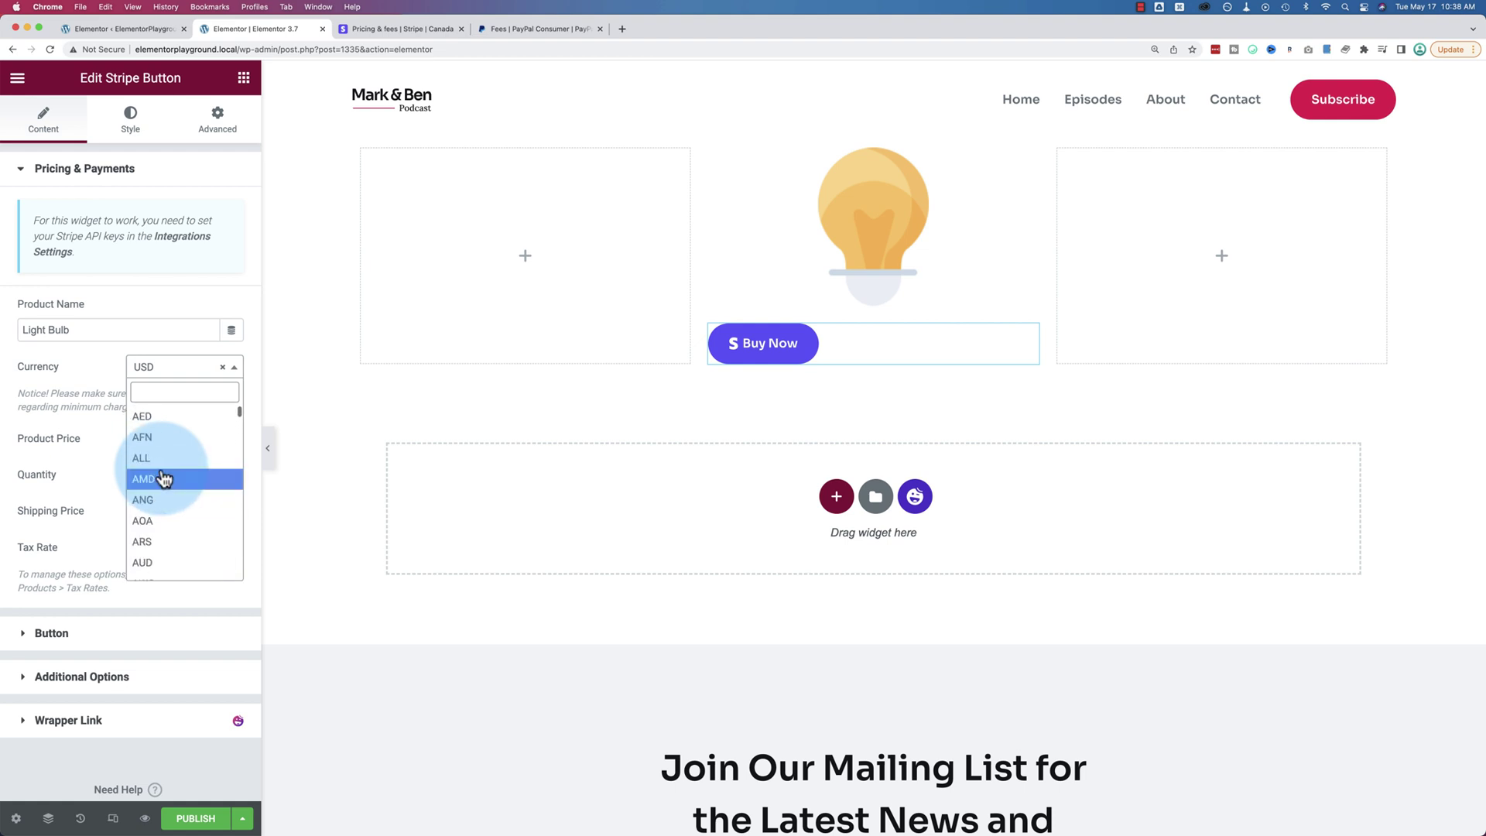
{"action": "left_click", "coordinate": [109, 392]}
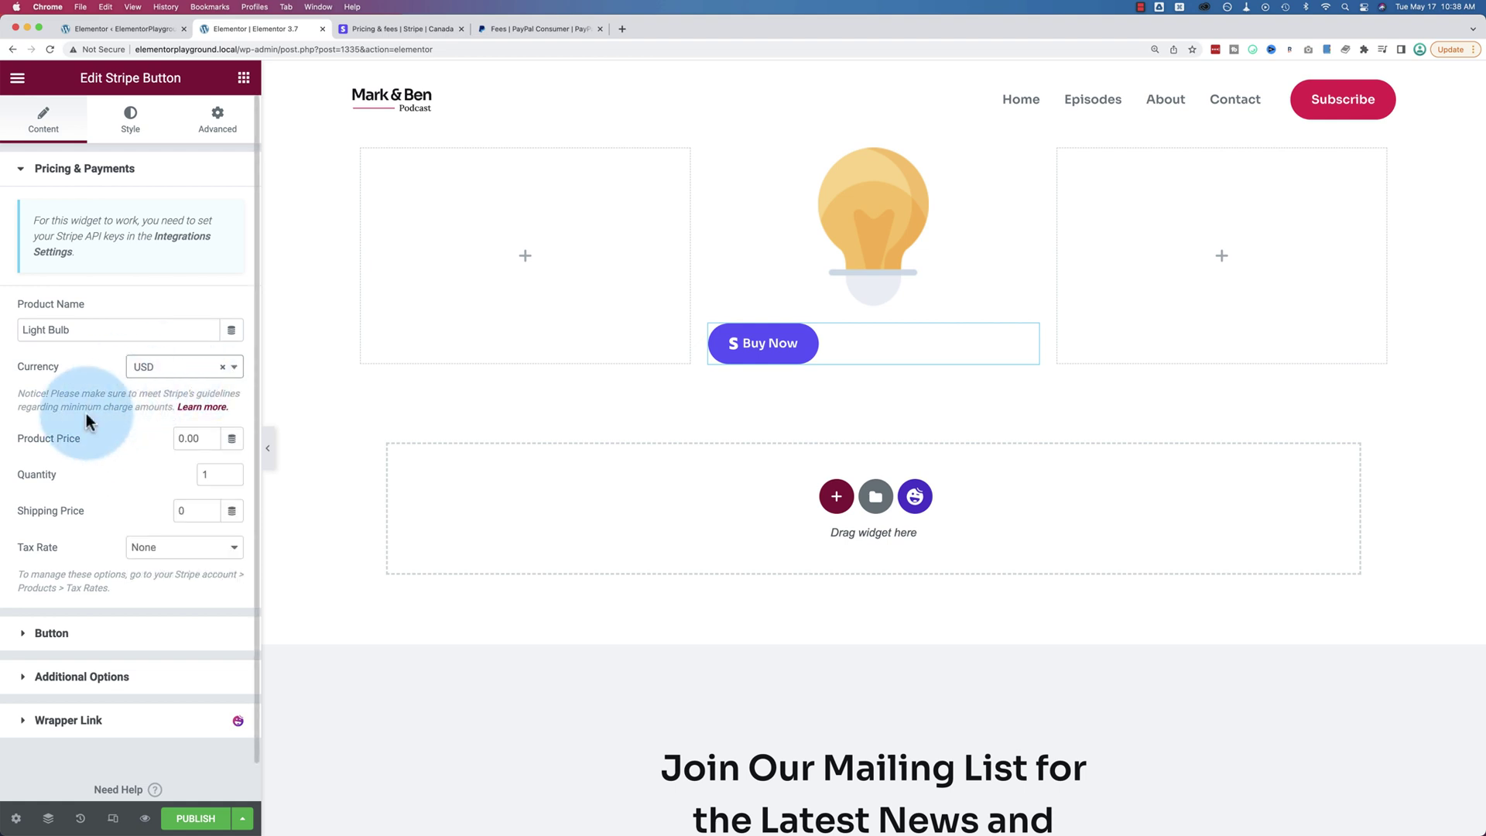
{"action": "scroll", "coordinate": [89, 418], "scroll_direction": "down", "scroll_amount": 1}
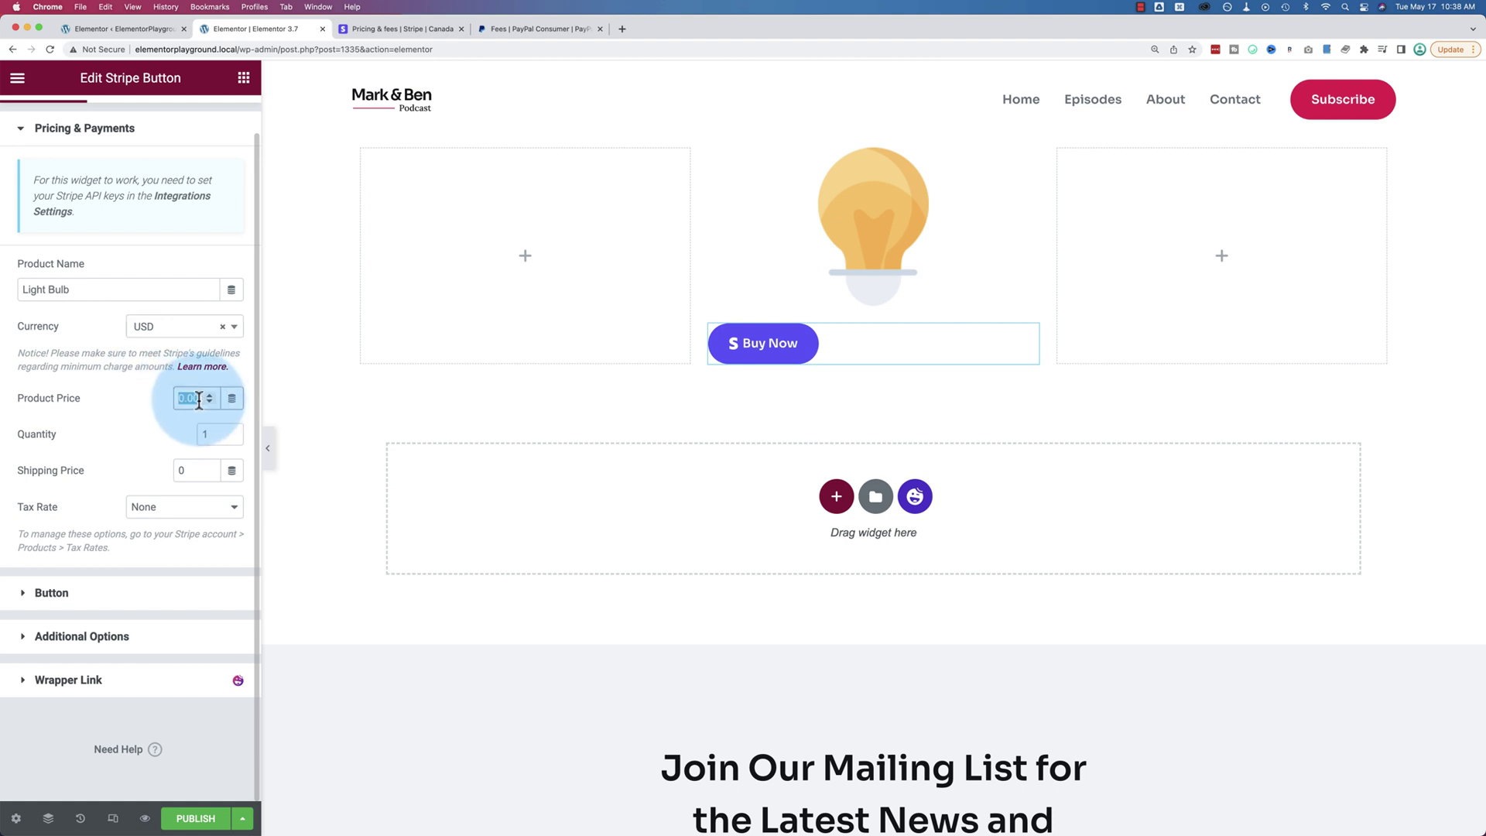
{"action": "type", "text": "5"}
{"action": "key", "text": "Tab"}
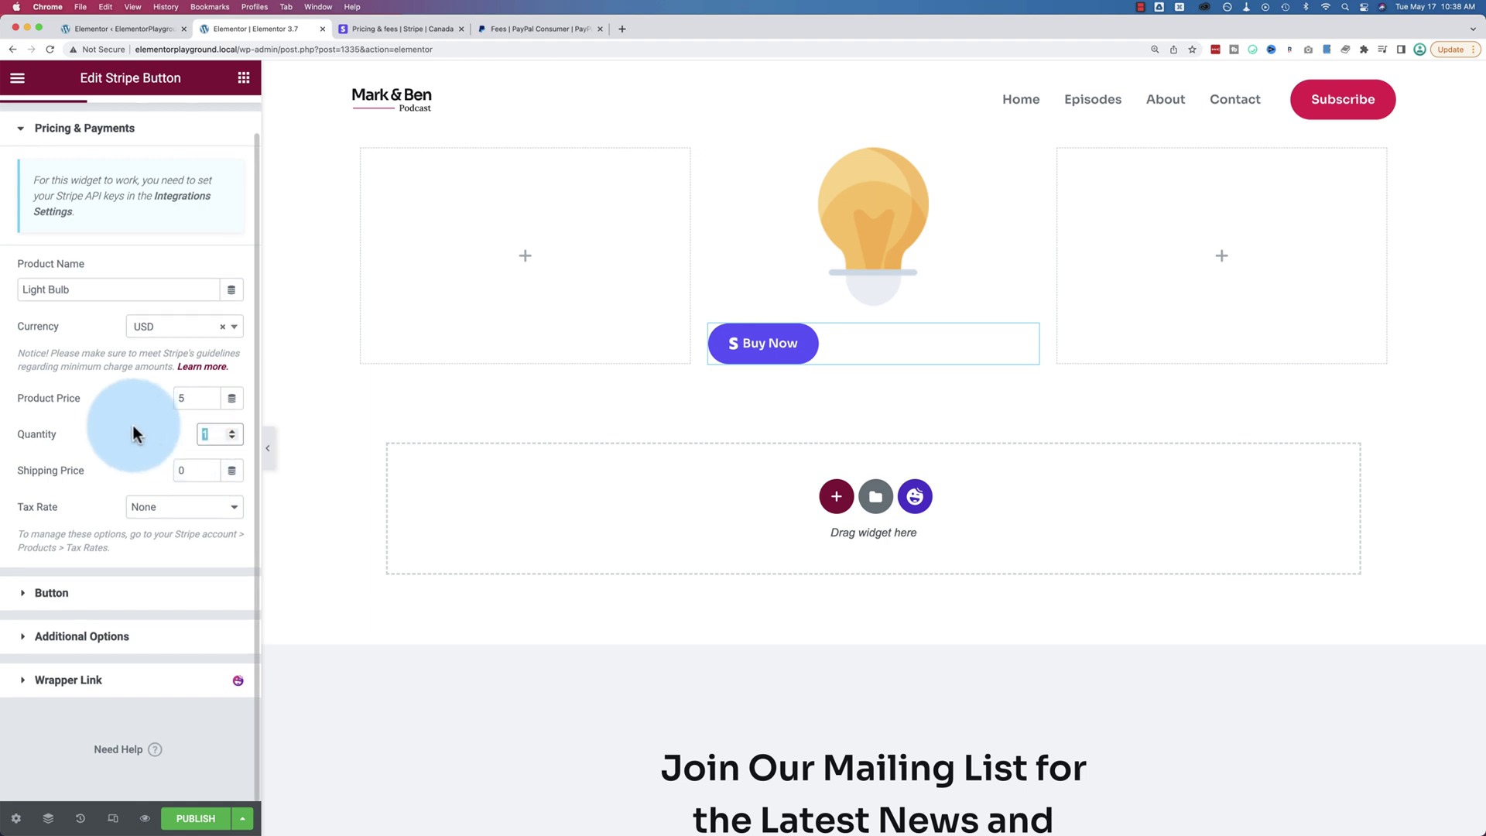
- Change the button text to 'Buy 1 Now' and set its icon to None
{"action": "left_click", "coordinate": [70, 593]}
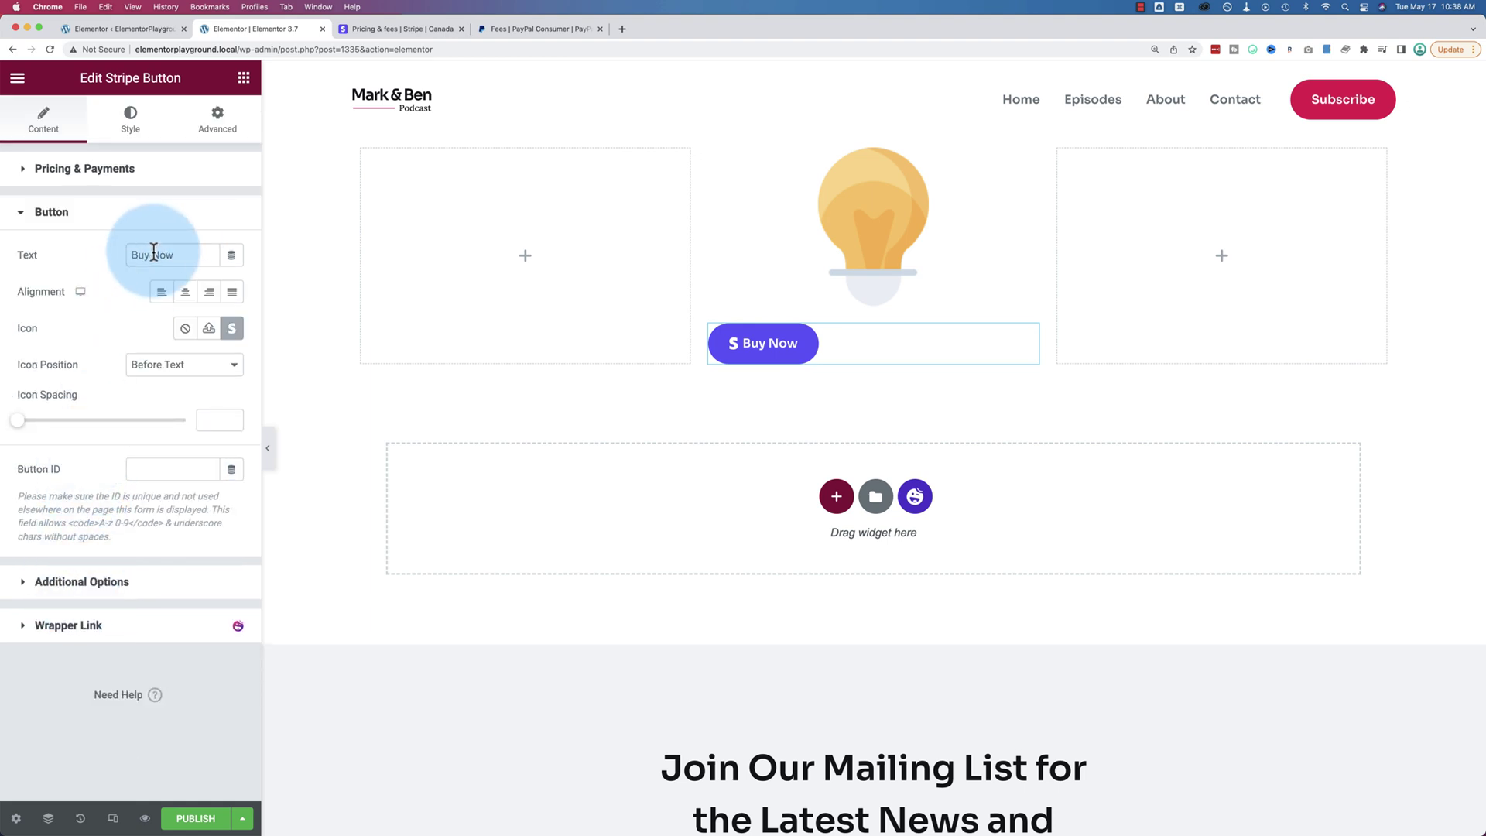
{"action": "left_click", "coordinate": [193, 254]}
{"action": "type", "text": "1"}
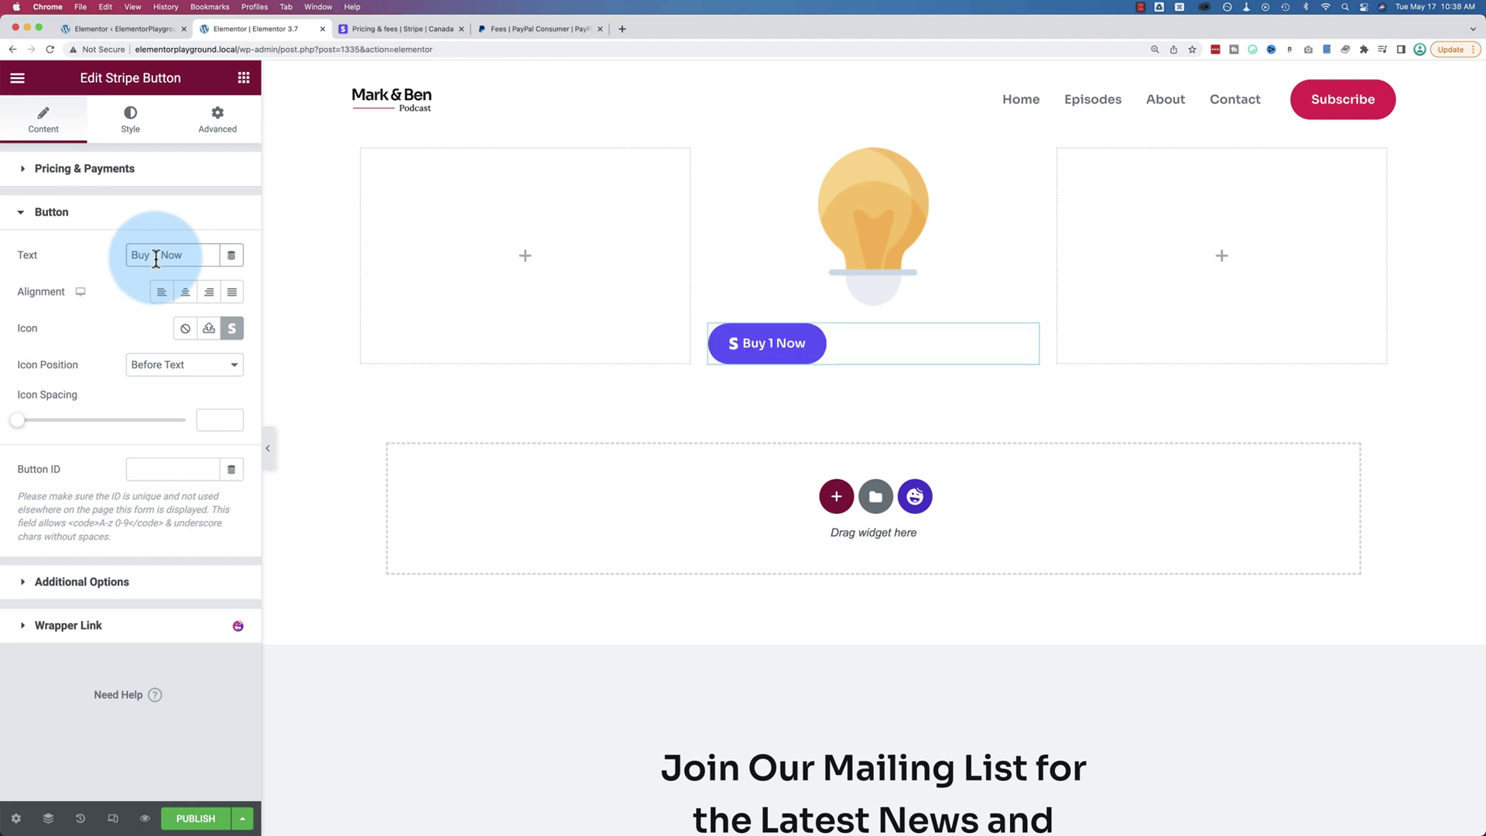
{"action": "left_click", "coordinate": [186, 329]}
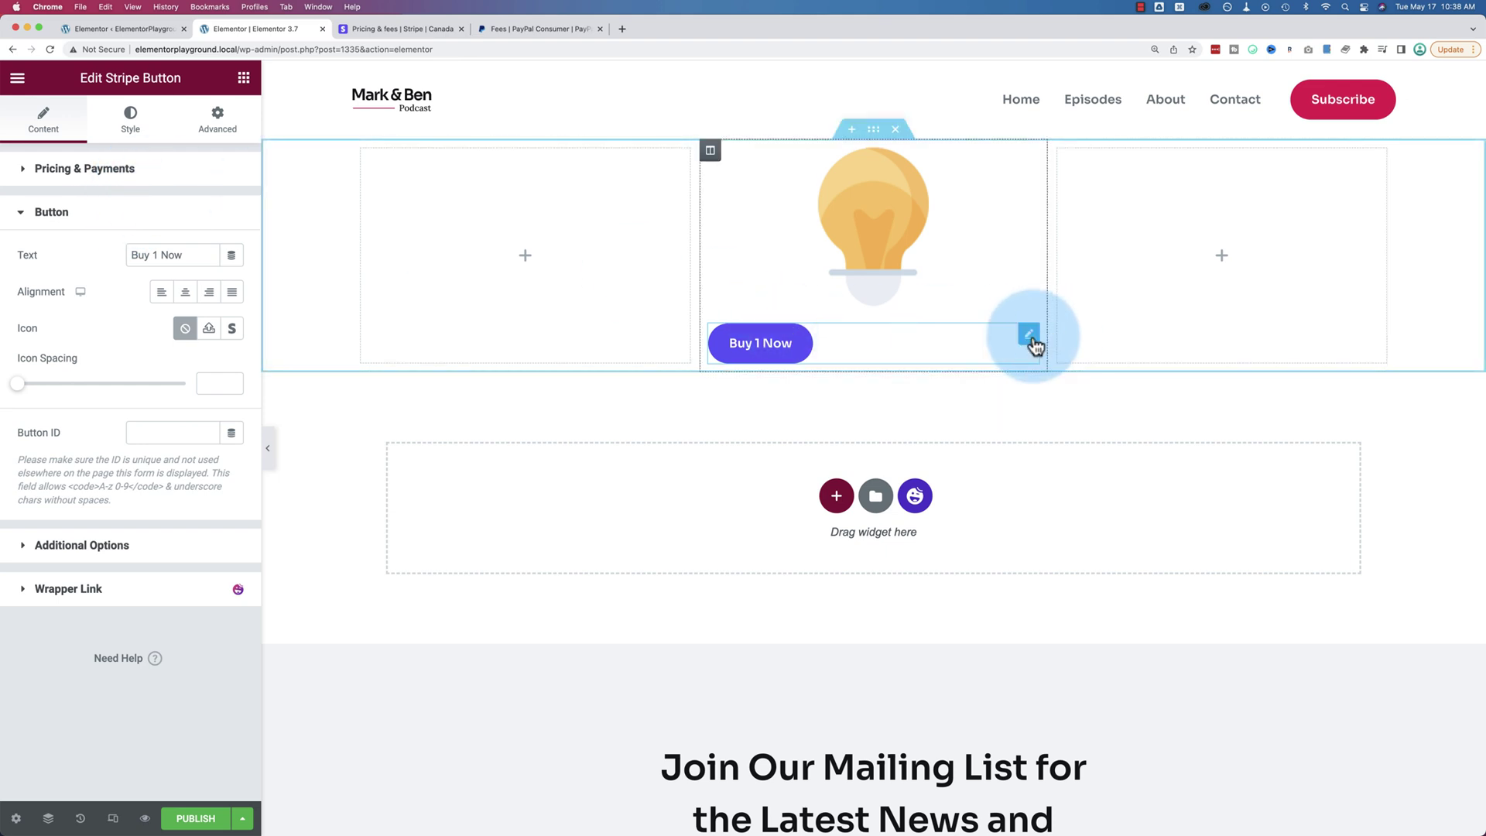
- Duplicate the Buy 1 Now button and set the copy's Quantity to 5
{"action": "right_click", "coordinate": [1034, 344]}
{"action": "left_click", "coordinate": [1086, 374]}
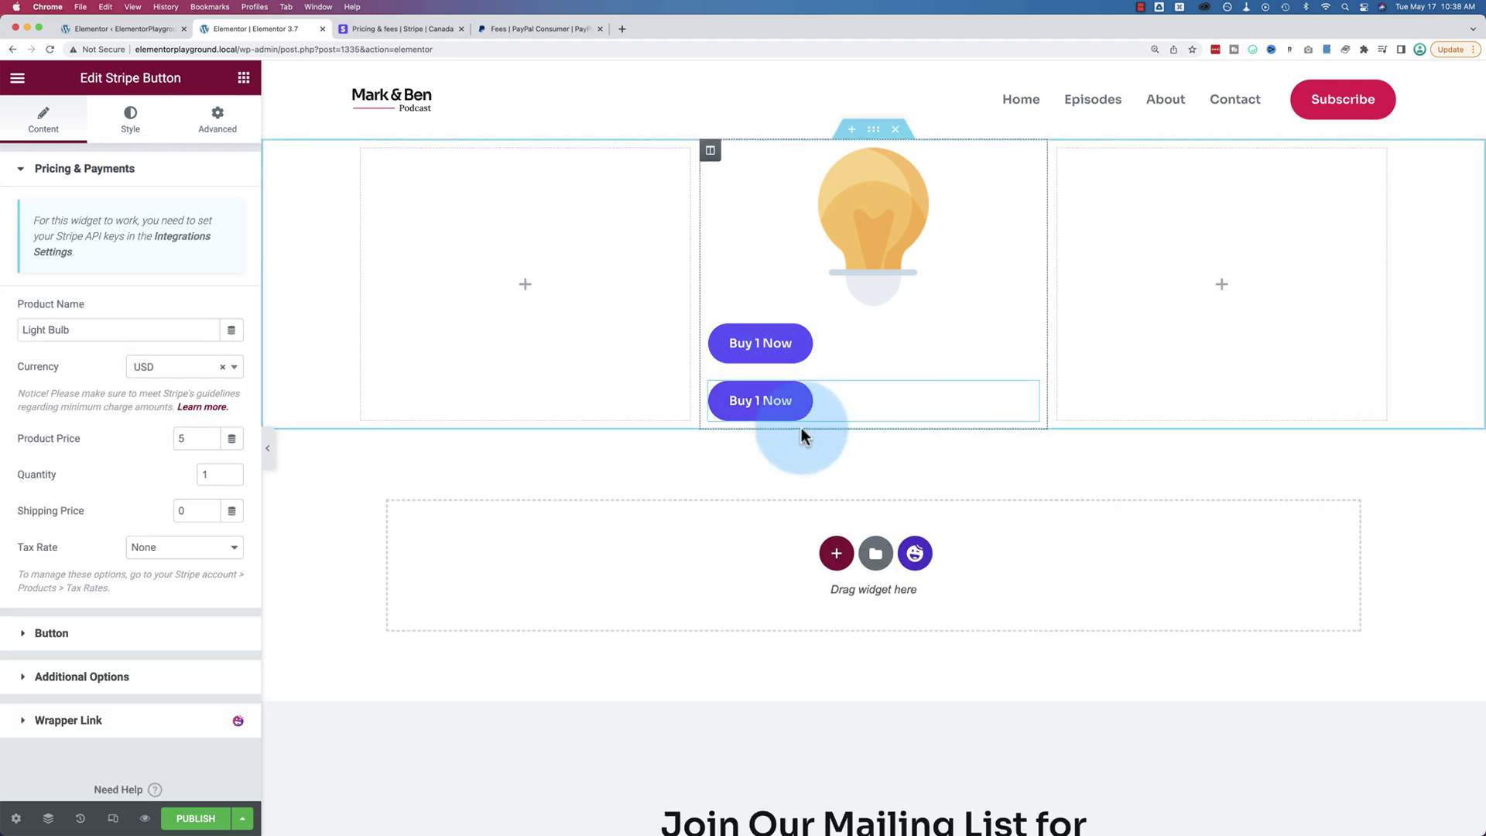
{"action": "double_click", "coordinate": [211, 472]}
{"action": "type", "text": "5"}
{"action": "left_click", "coordinate": [144, 564]}
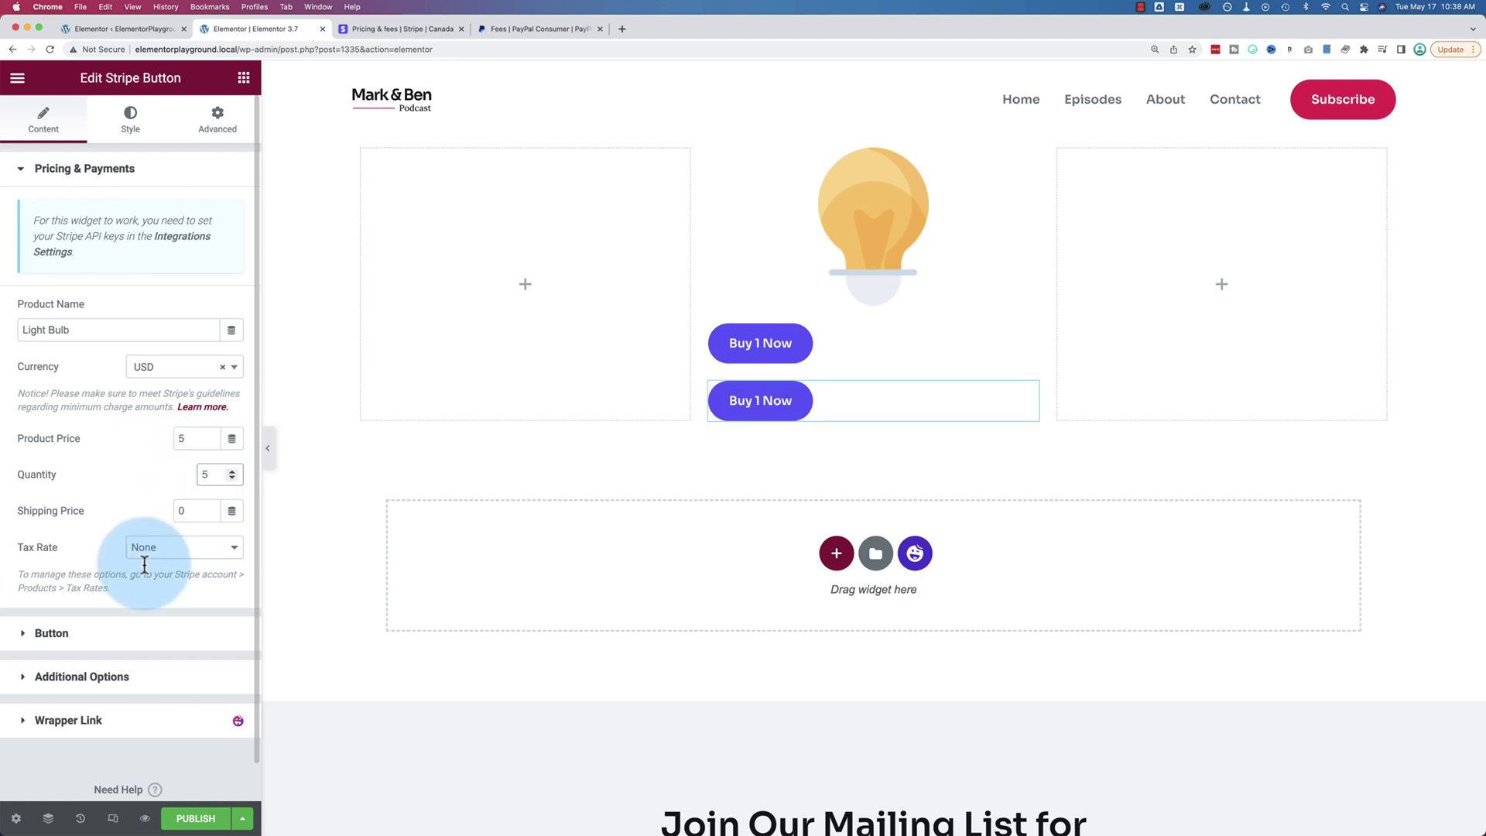
- Relabel the copy 'Buy 5 Bulbs' and the original button 'Buy 1 Bulb'
{"action": "left_click", "coordinate": [60, 632]}
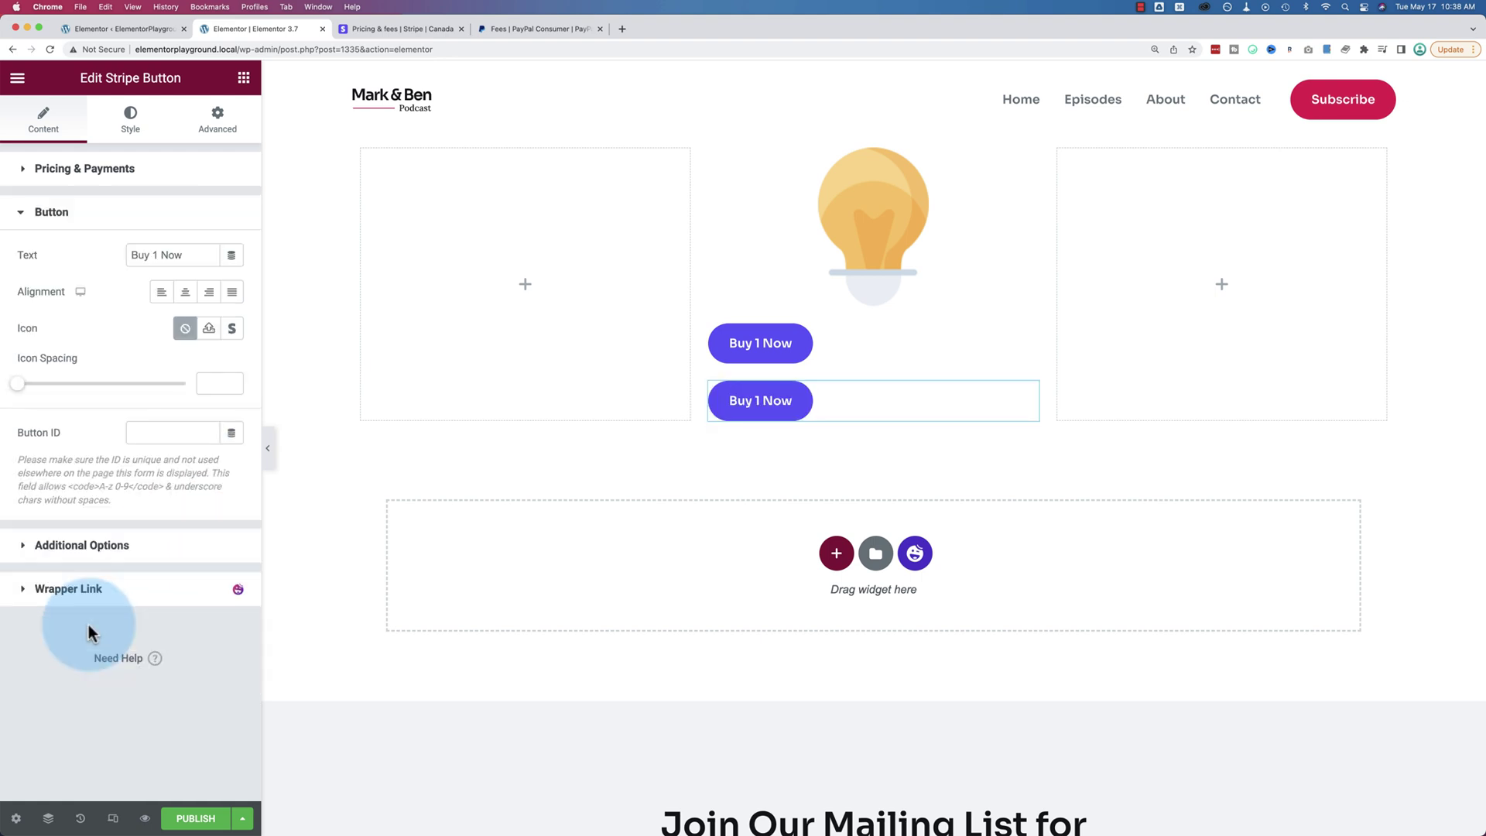
{"action": "double_click", "coordinate": [156, 255]}
{"action": "type", "text": "5 "}
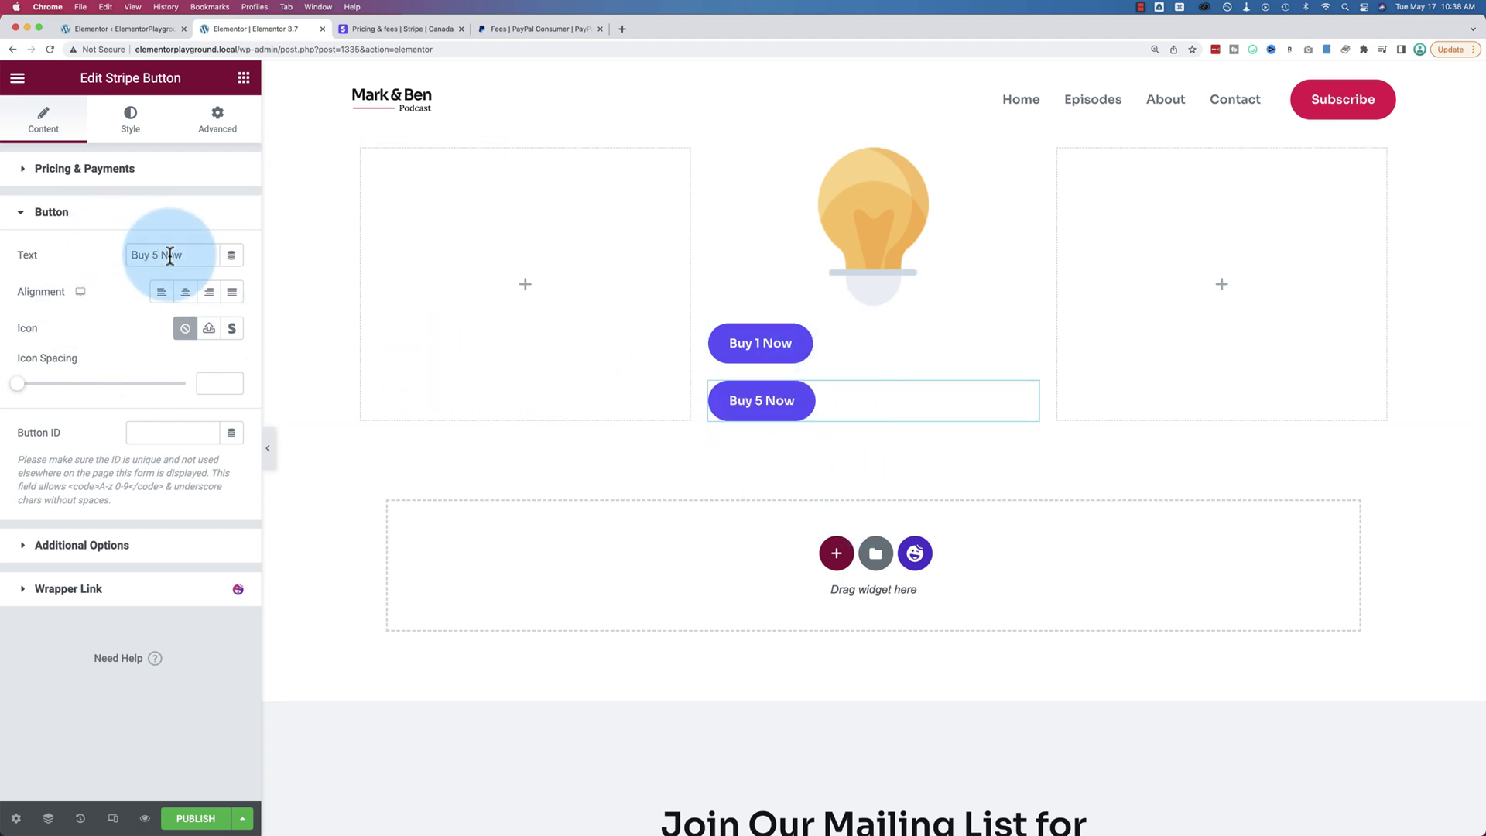
{"action": "type", "text": "Bulbs"}
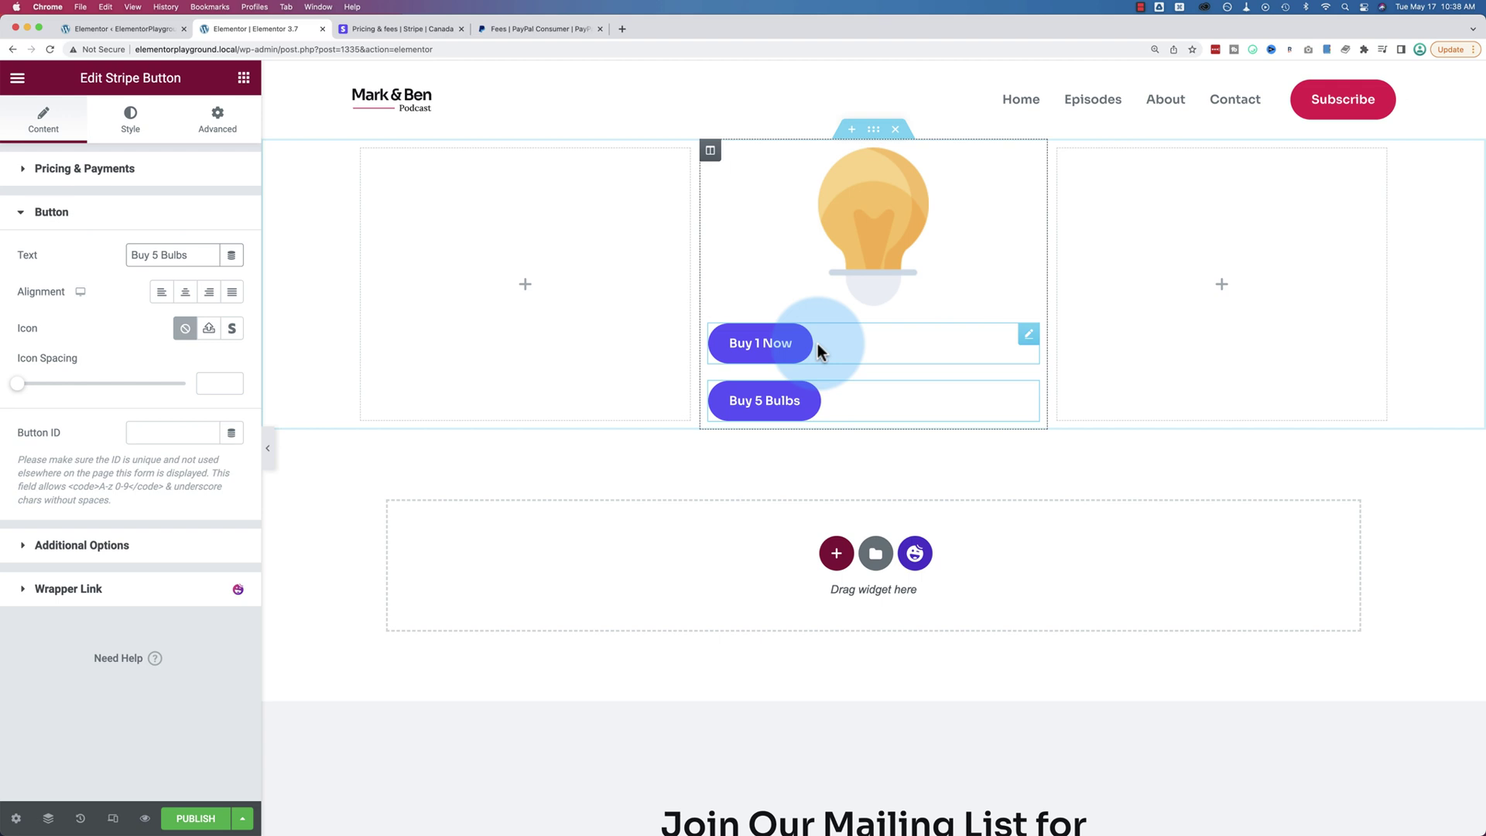
{"action": "left_click", "coordinate": [774, 345]}
{"action": "left_click", "coordinate": [105, 632]}
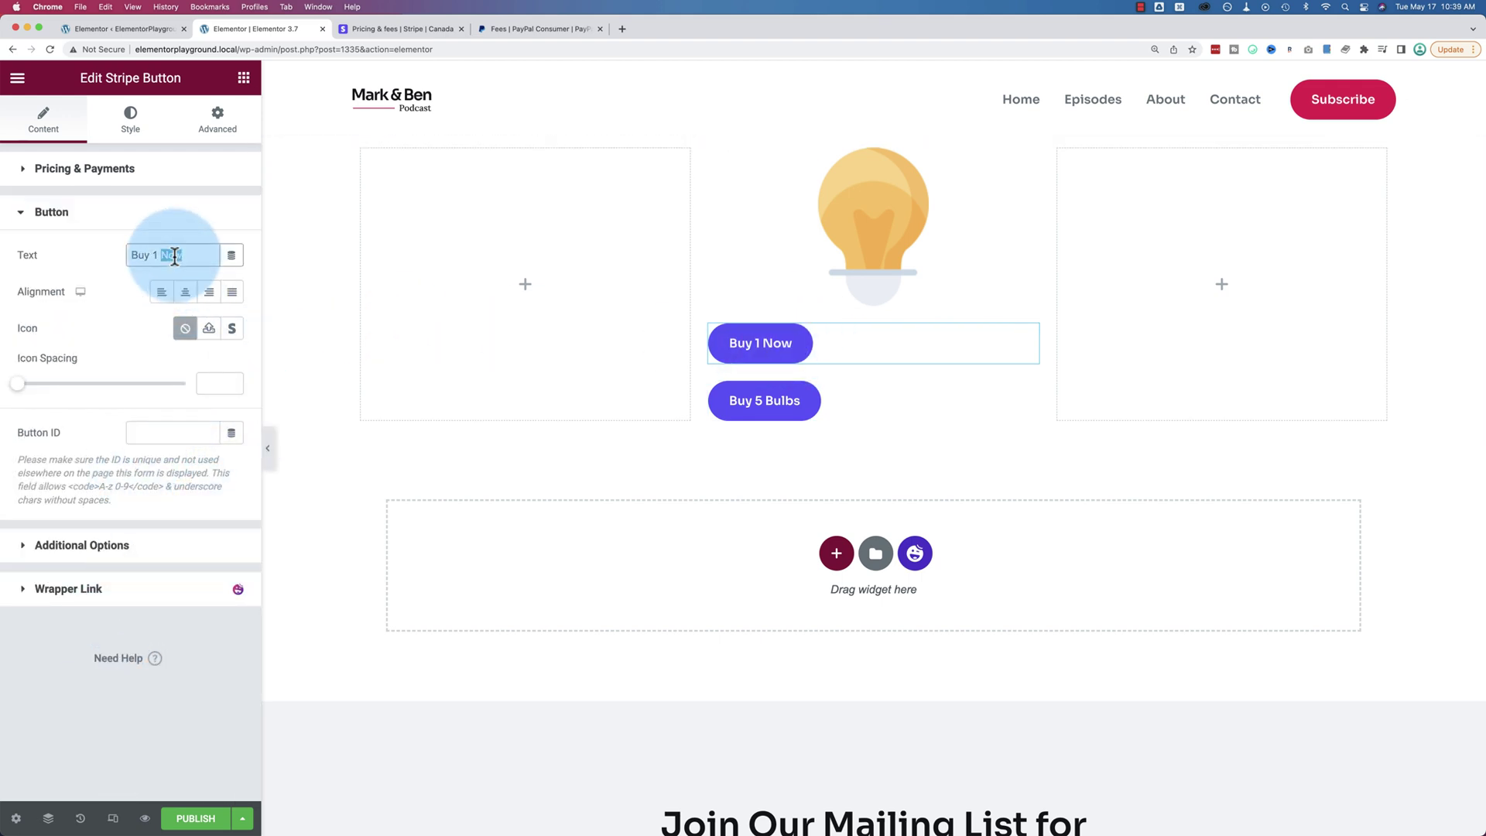
{"action": "type", "text": "Bulb"}
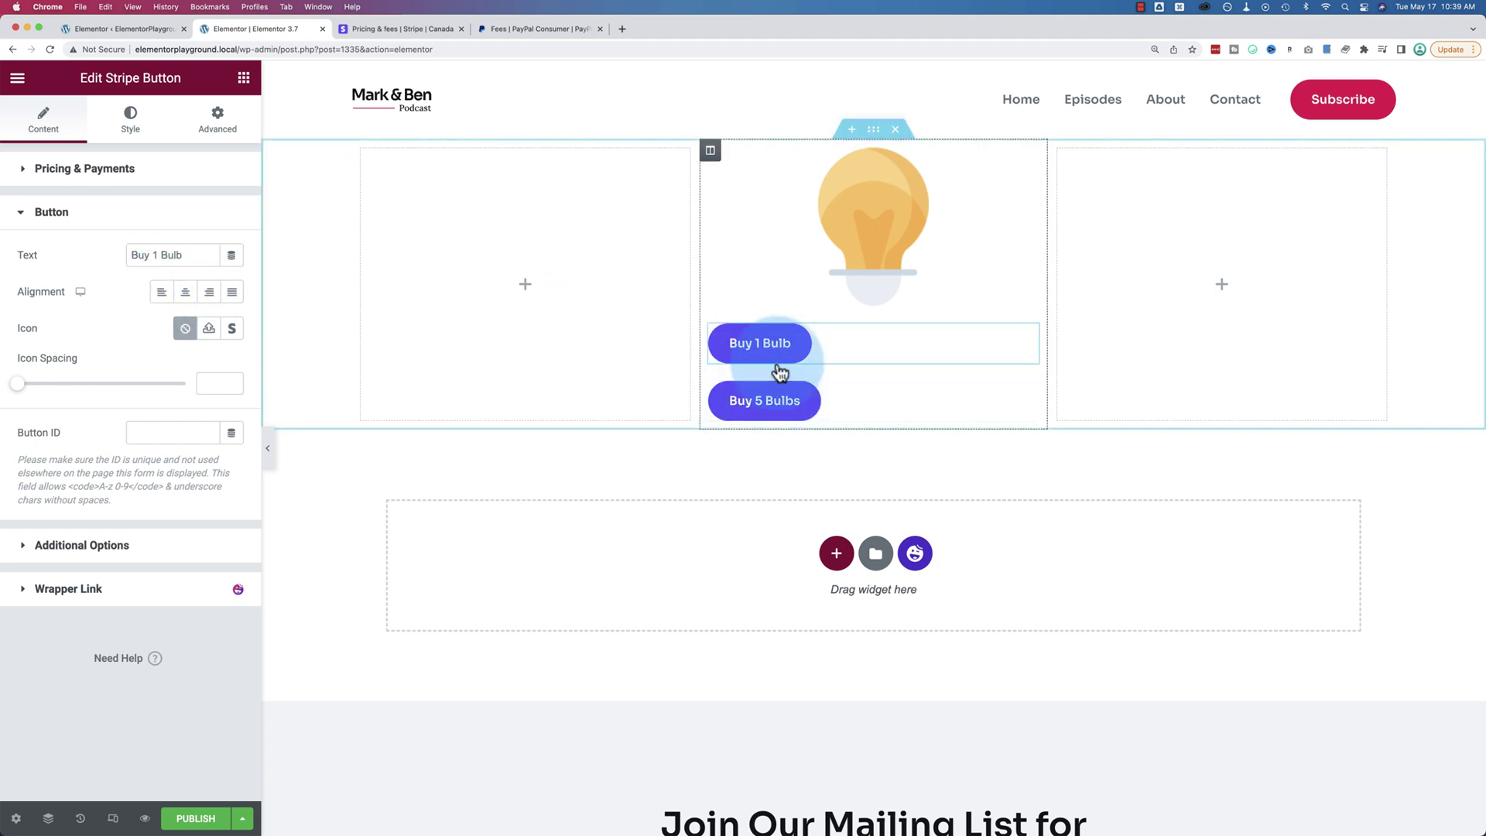
{"action": "left_click", "coordinate": [68, 184]}
{"action": "left_click", "coordinate": [216, 439]}
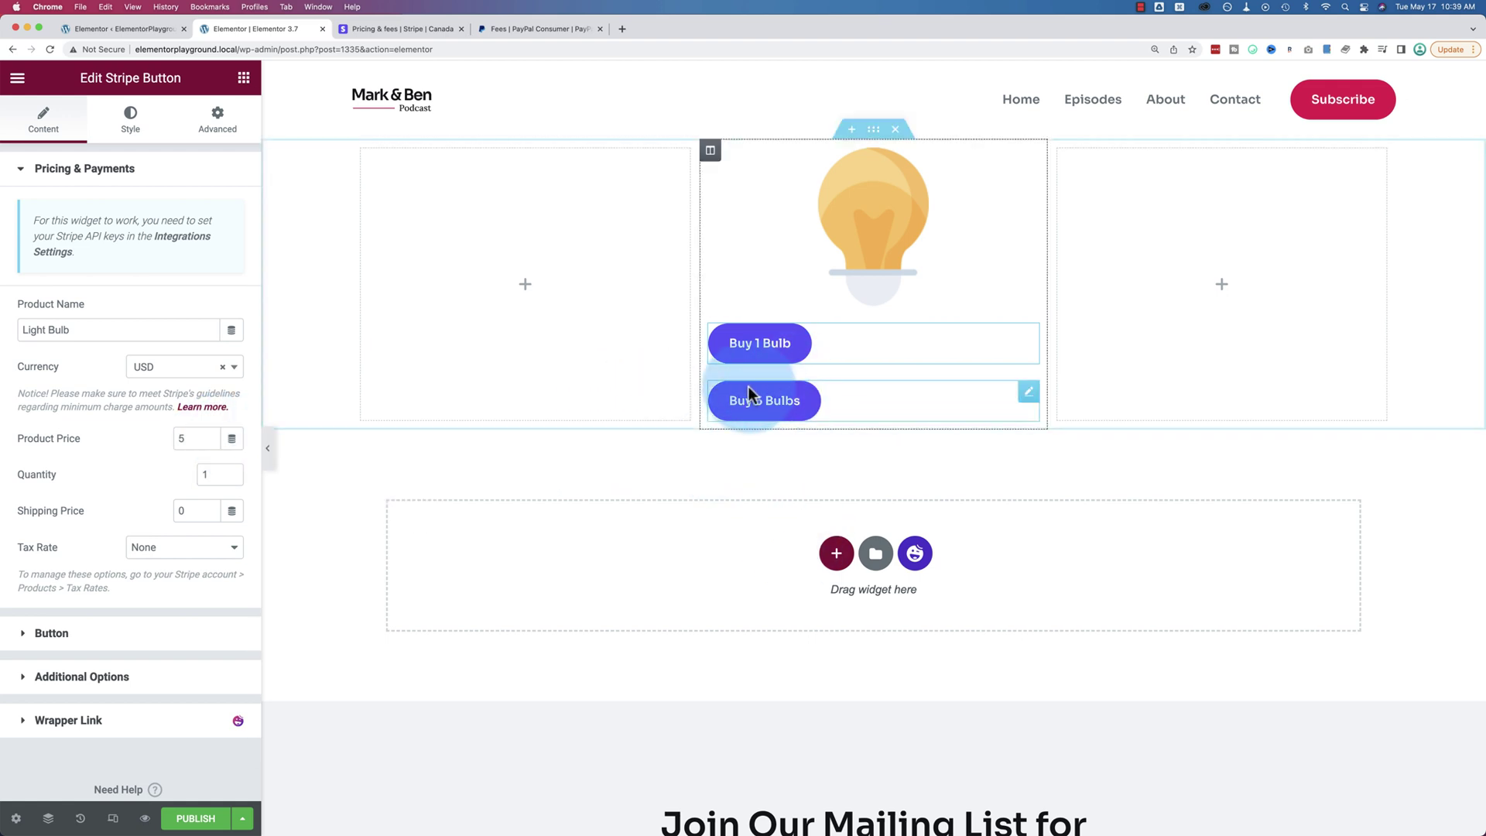
{"action": "scroll", "coordinate": [80, 489], "scroll_direction": "down", "scroll_amount": 2}
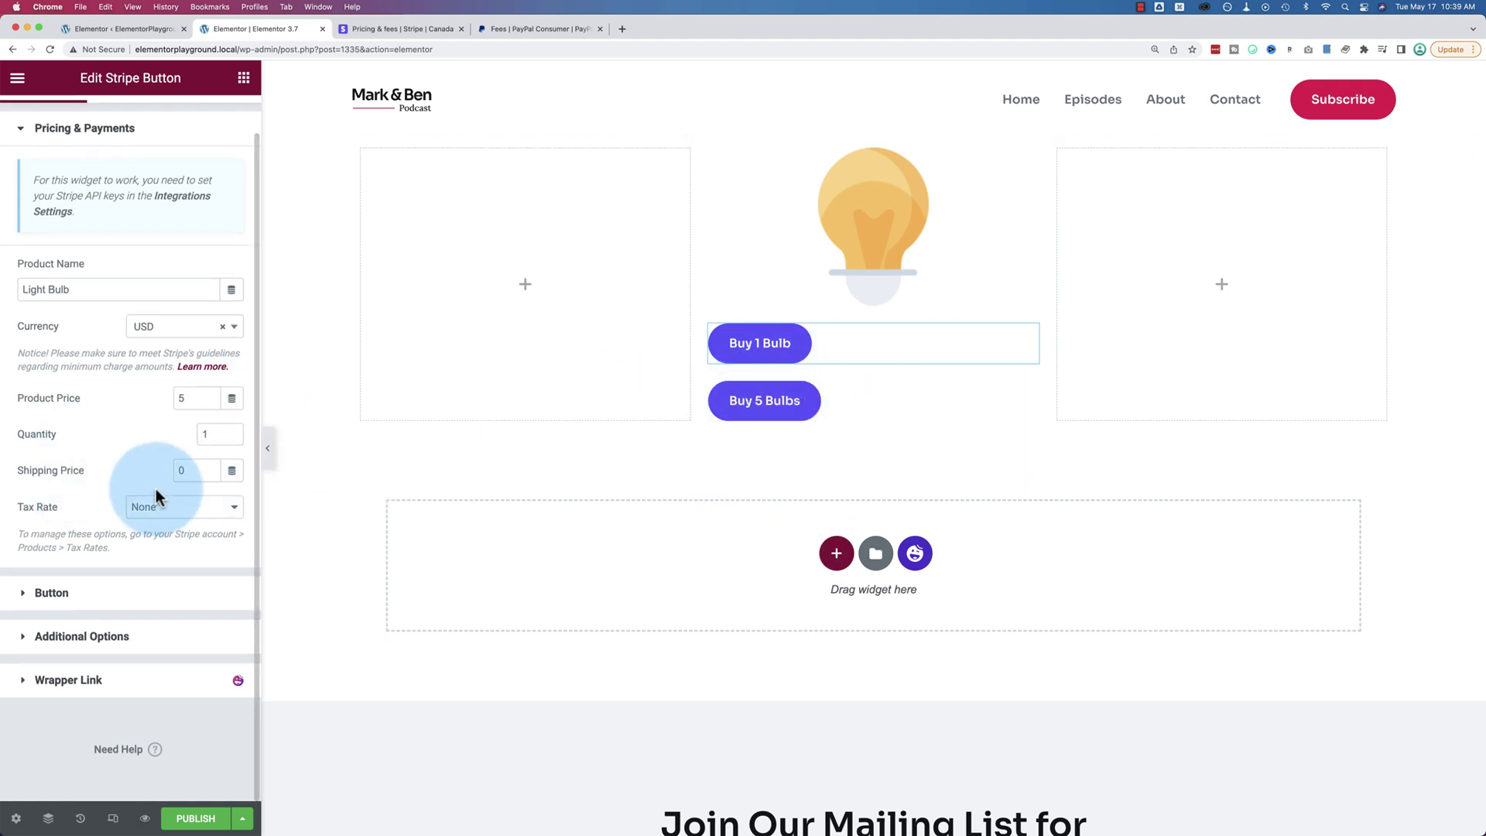
{"action": "scroll", "coordinate": [136, 484], "scroll_direction": "up", "scroll_amount": 2}
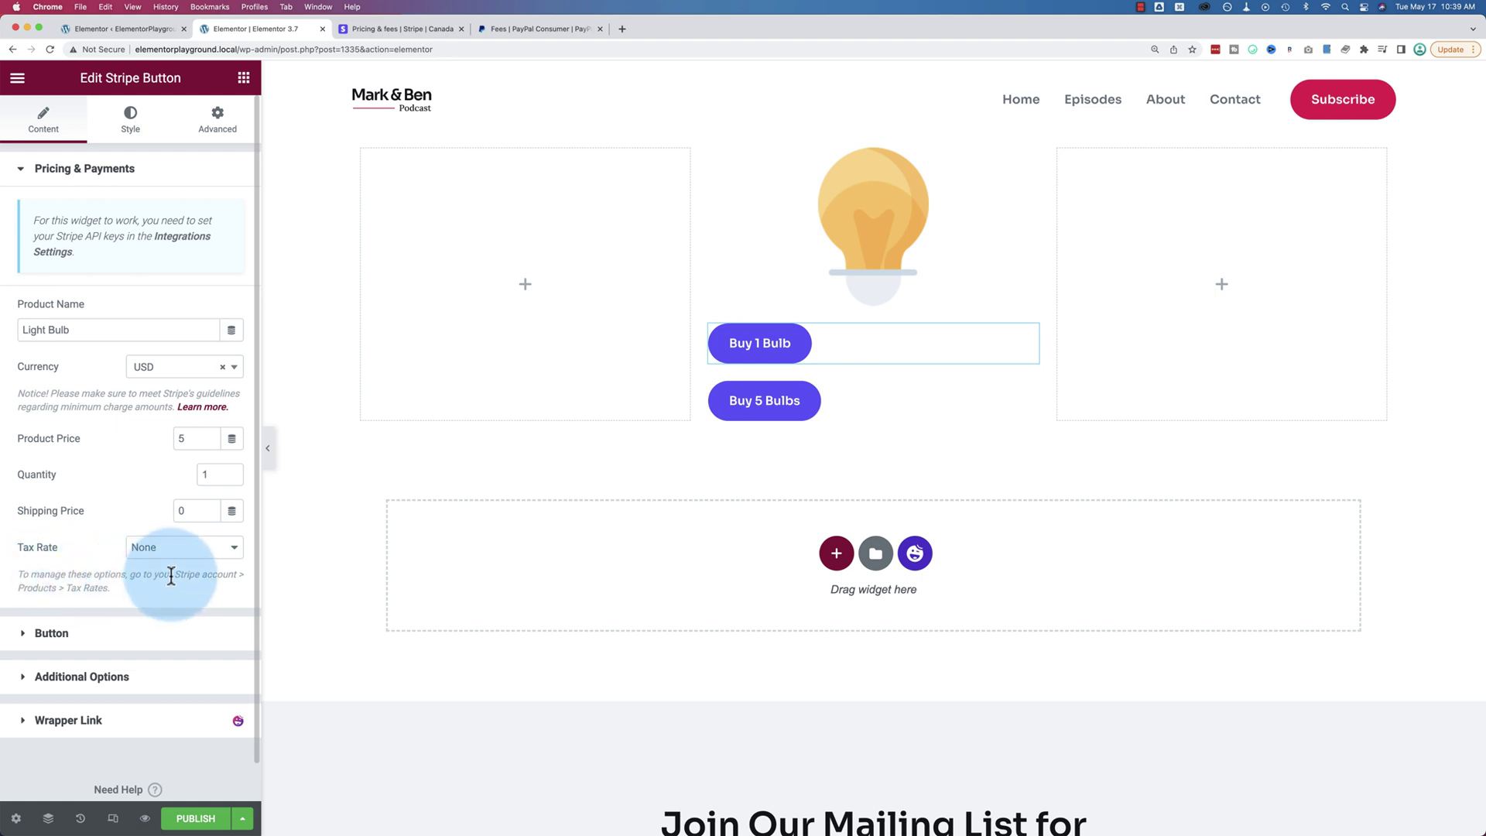
{"action": "left_click_drag", "start_coordinate": [175, 576], "coordinate": [242, 576]}
{"action": "left_click_drag", "start_coordinate": [35, 588], "coordinate": [107, 588]}
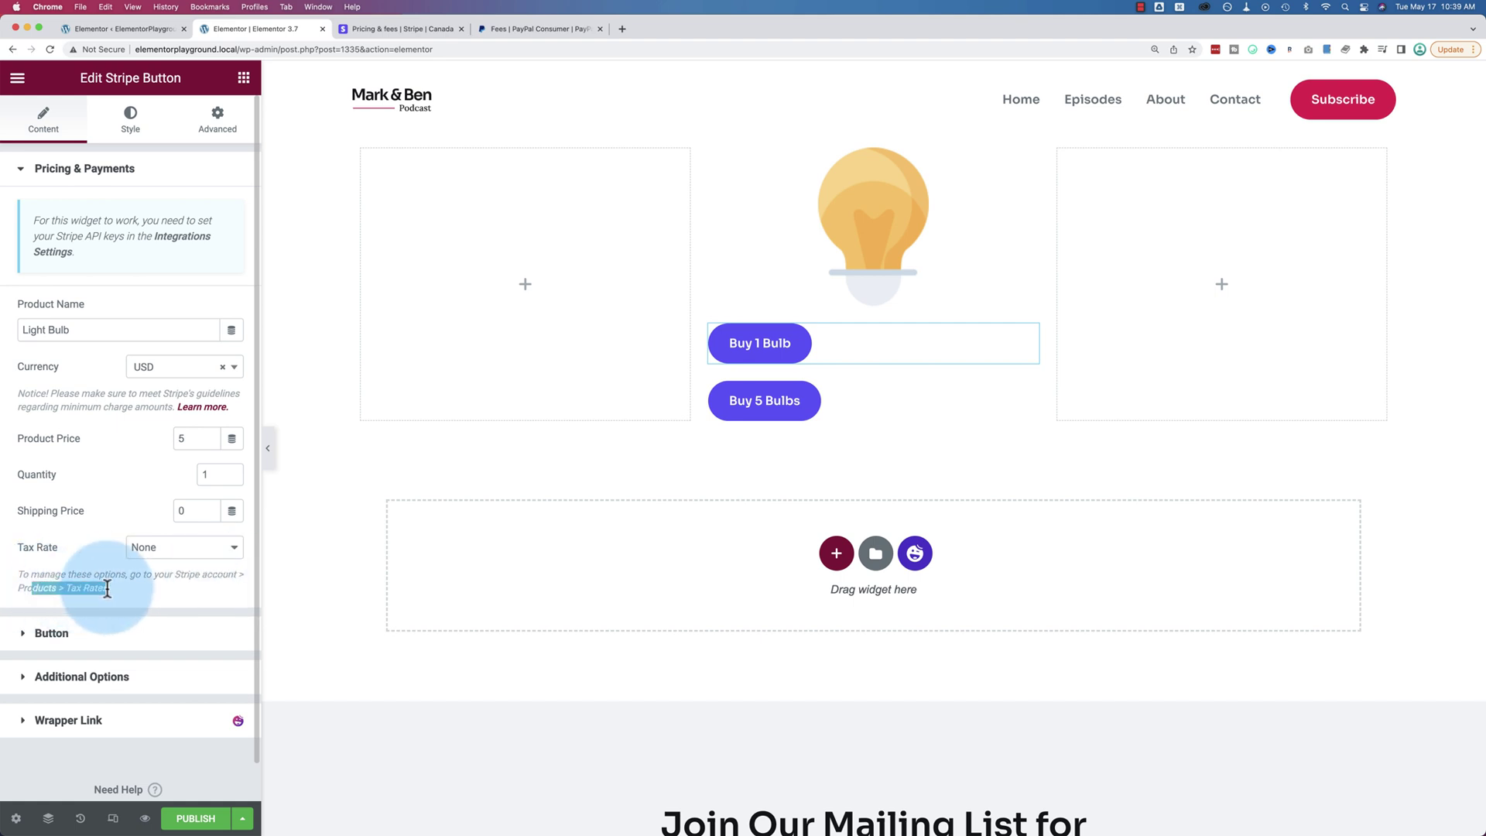
{"action": "left_click", "coordinate": [227, 554]}
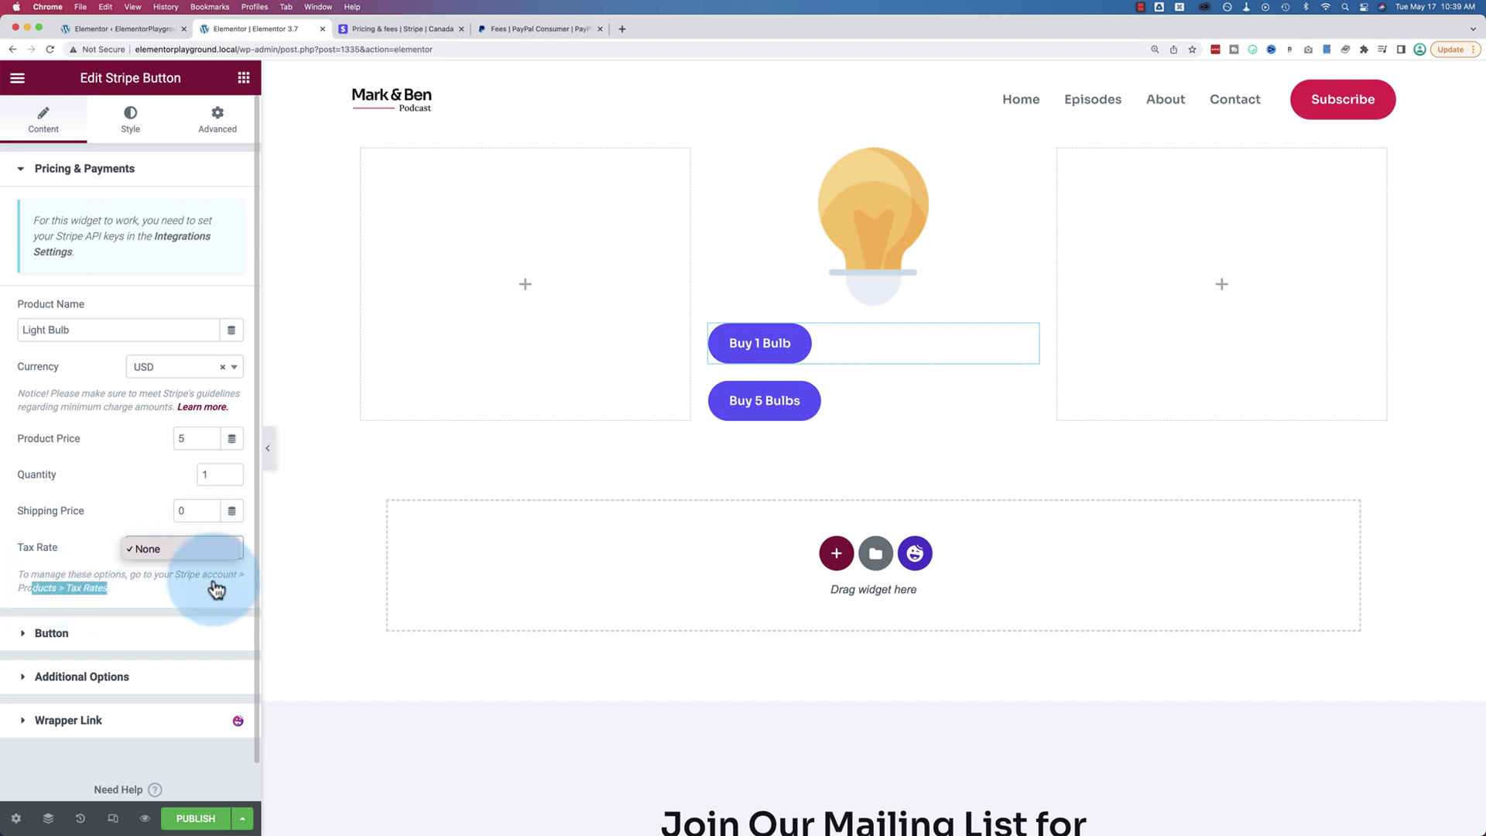
{"action": "left_click", "coordinate": [211, 556]}
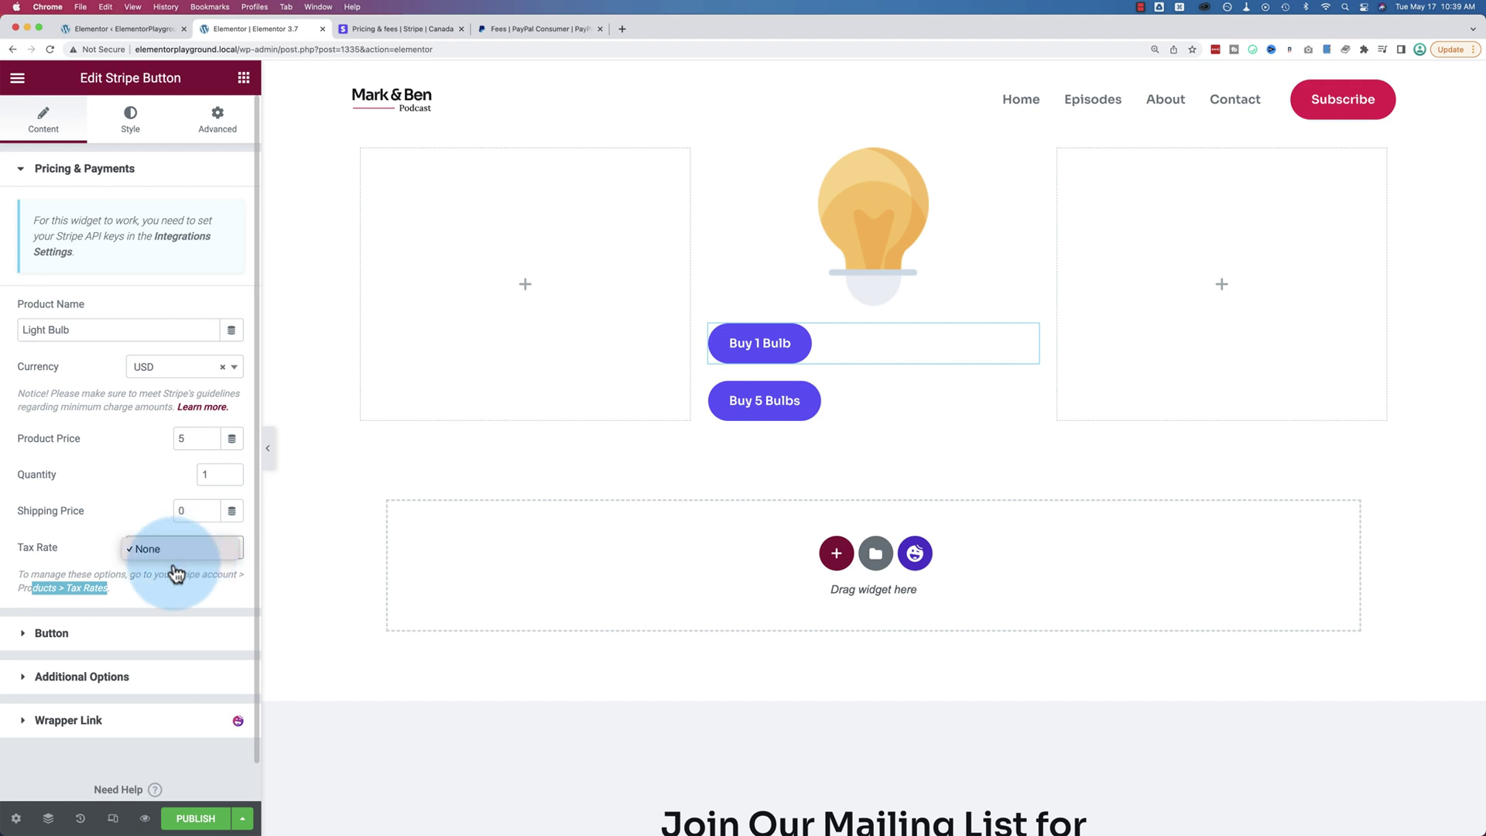
{"action": "left_click", "coordinate": [124, 631]}
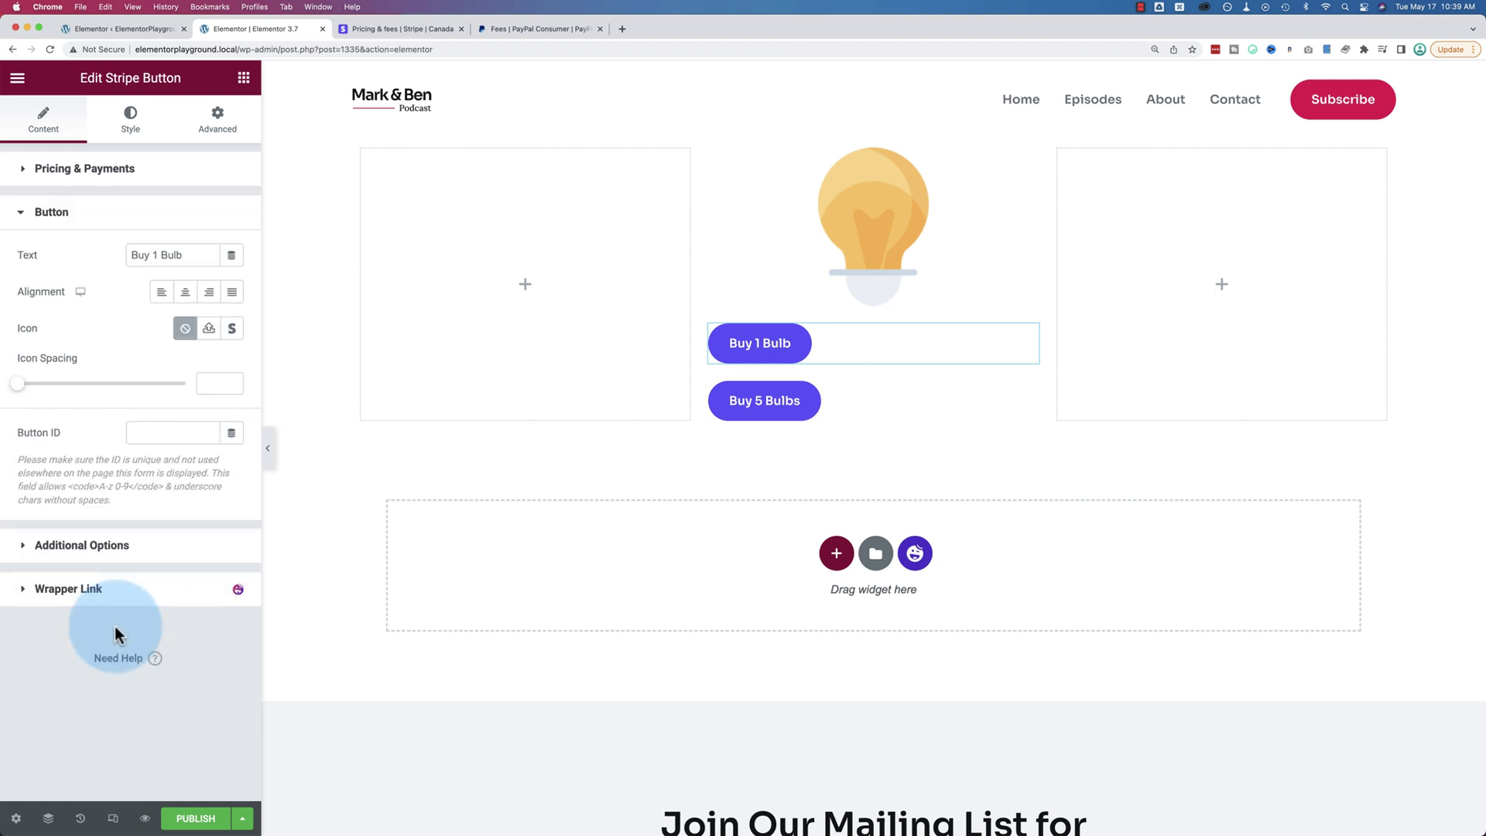
- Centre-align both the Buy 1 Bulb and Buy 5 Bulbs buttons
{"action": "left_click", "coordinate": [184, 292]}
{"action": "left_click", "coordinate": [855, 409]}
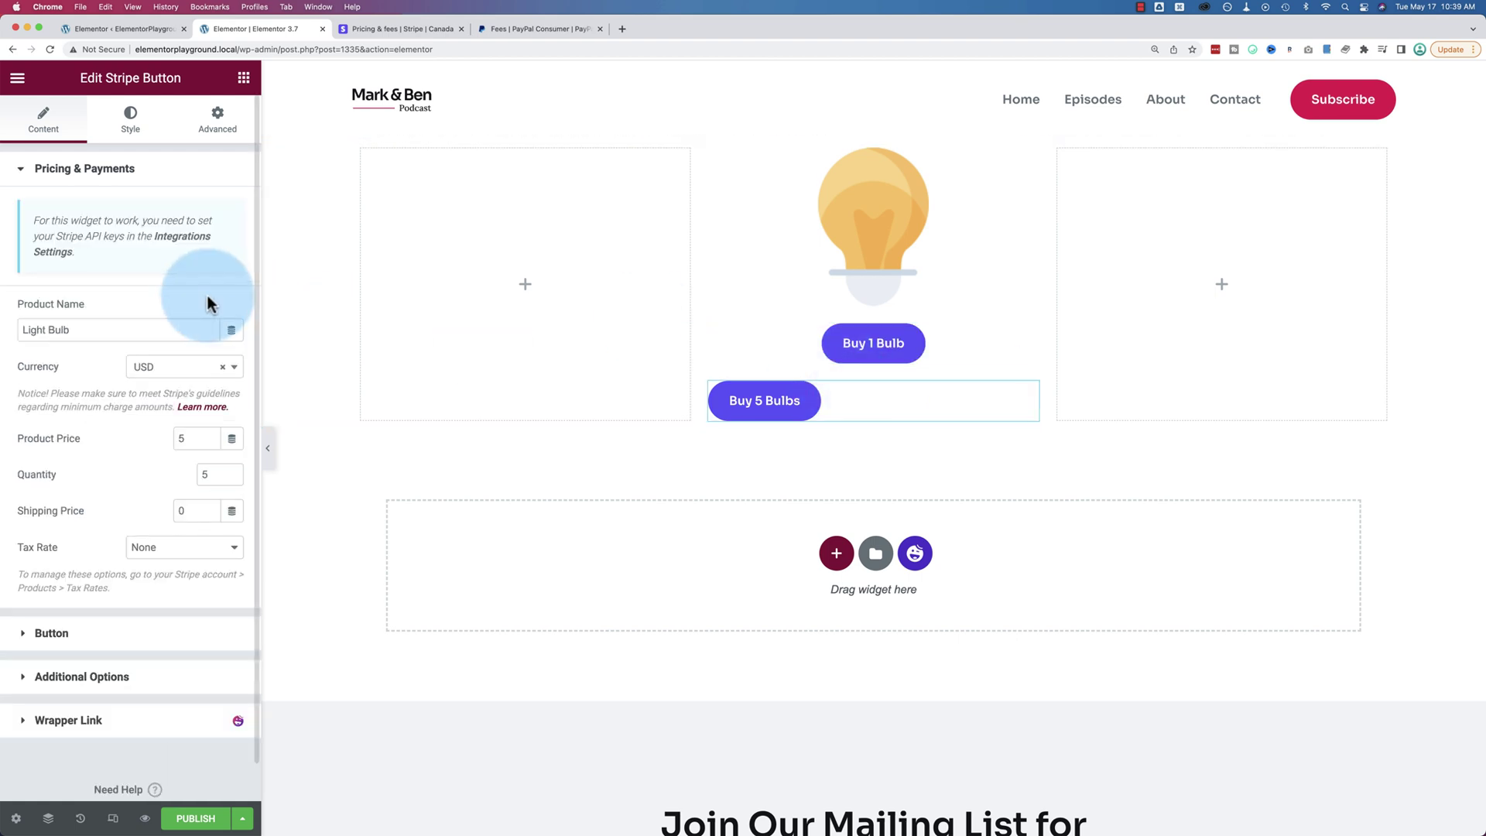
{"action": "left_click", "coordinate": [153, 642]}
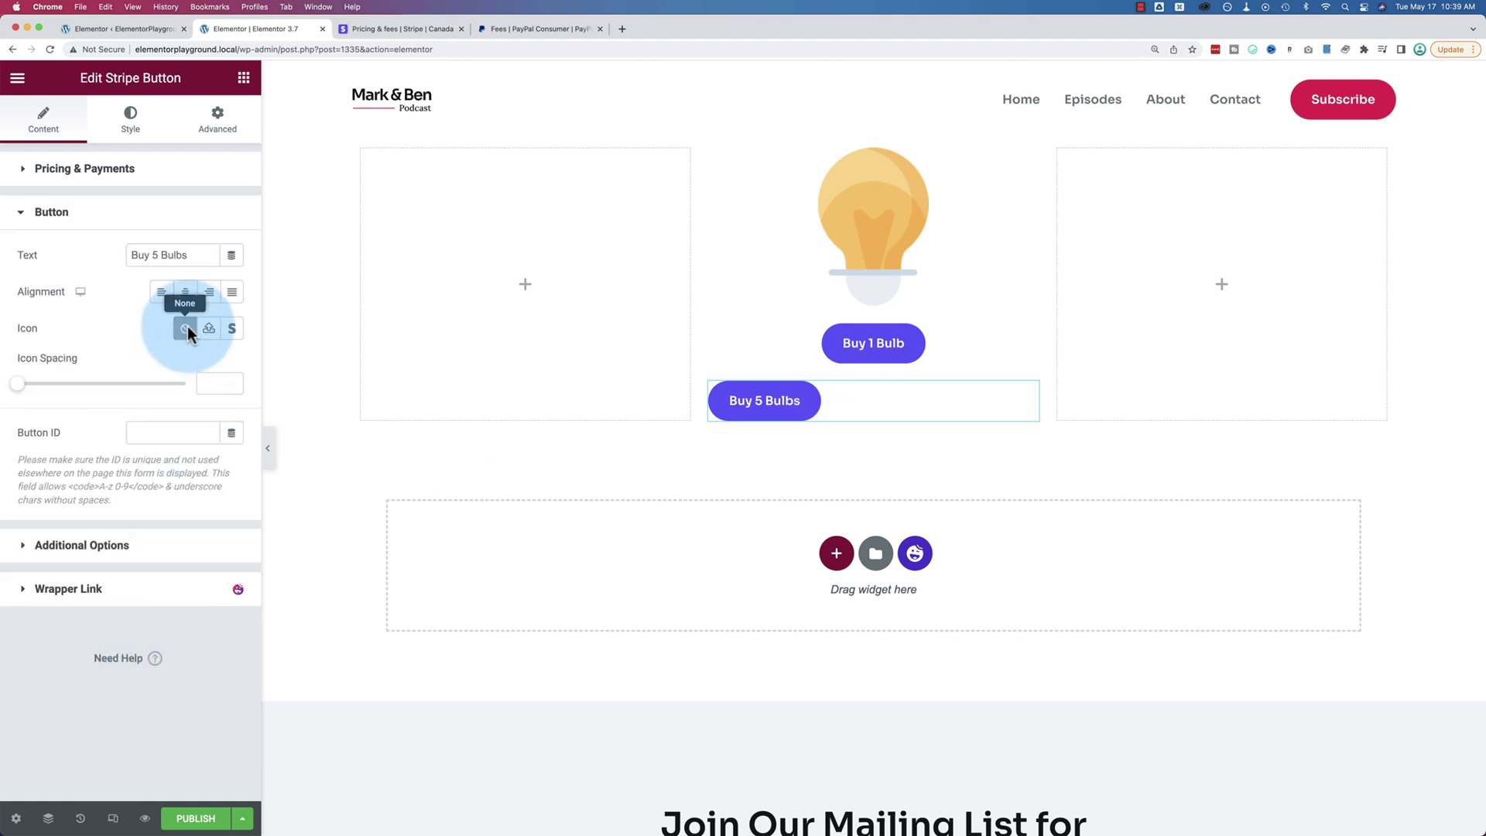
{"action": "left_click", "coordinate": [187, 298]}
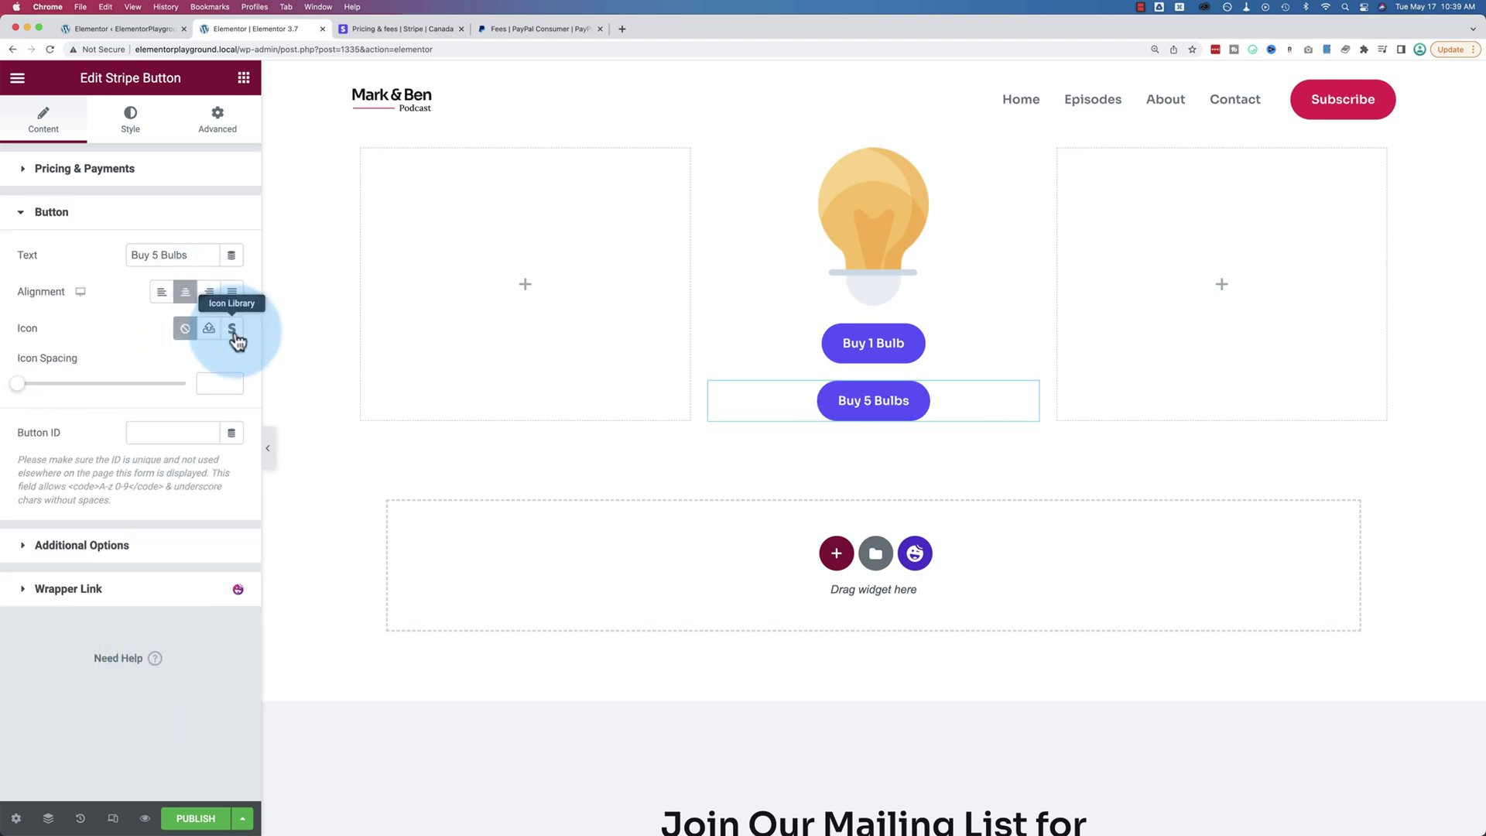
- Browse the Icon Library without inserting an icon, then expand Additional Options
{"action": "left_click", "coordinate": [232, 328]}
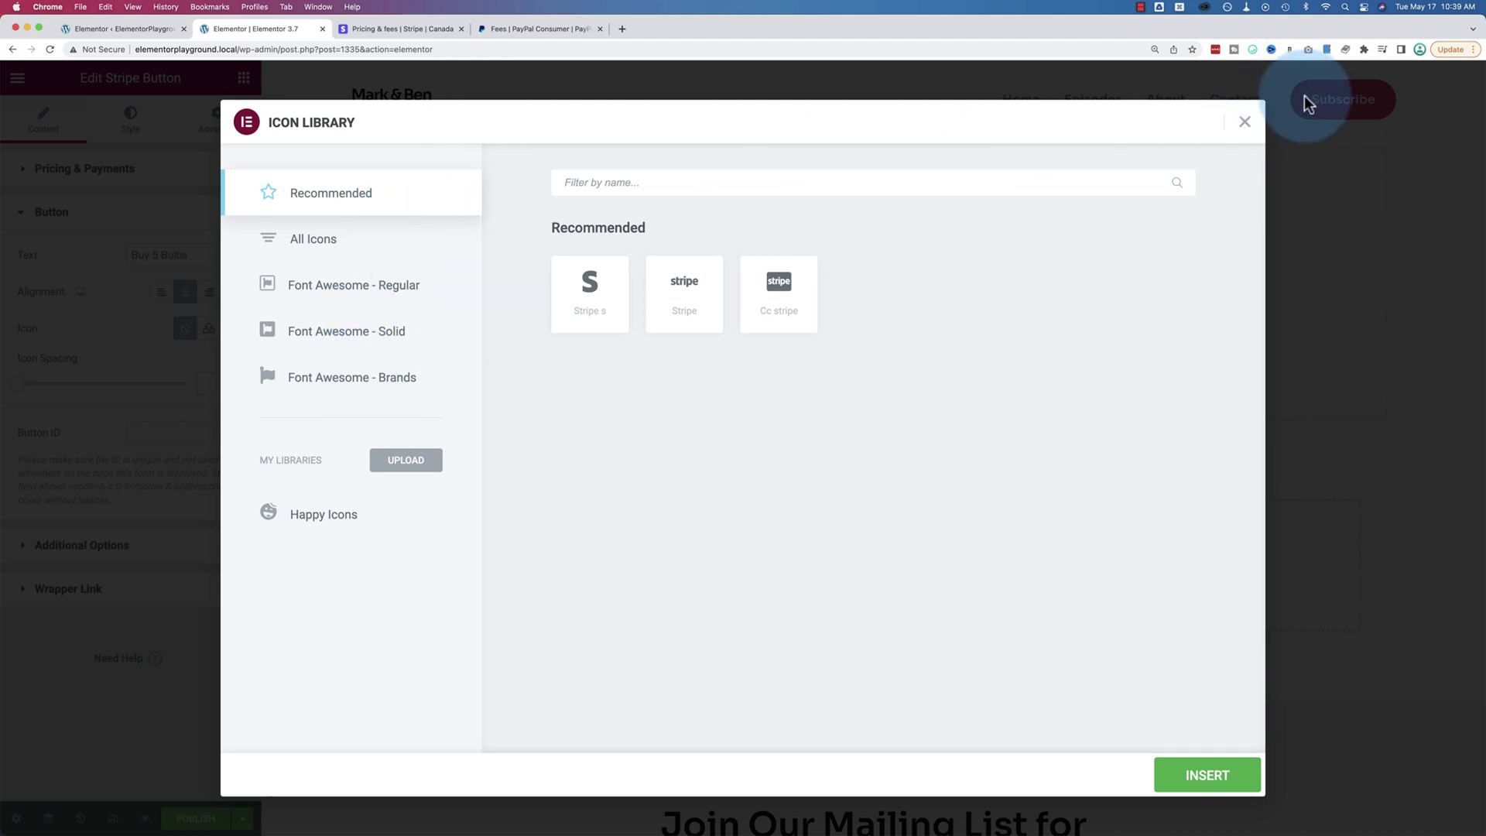
{"action": "left_click", "coordinate": [1244, 125]}
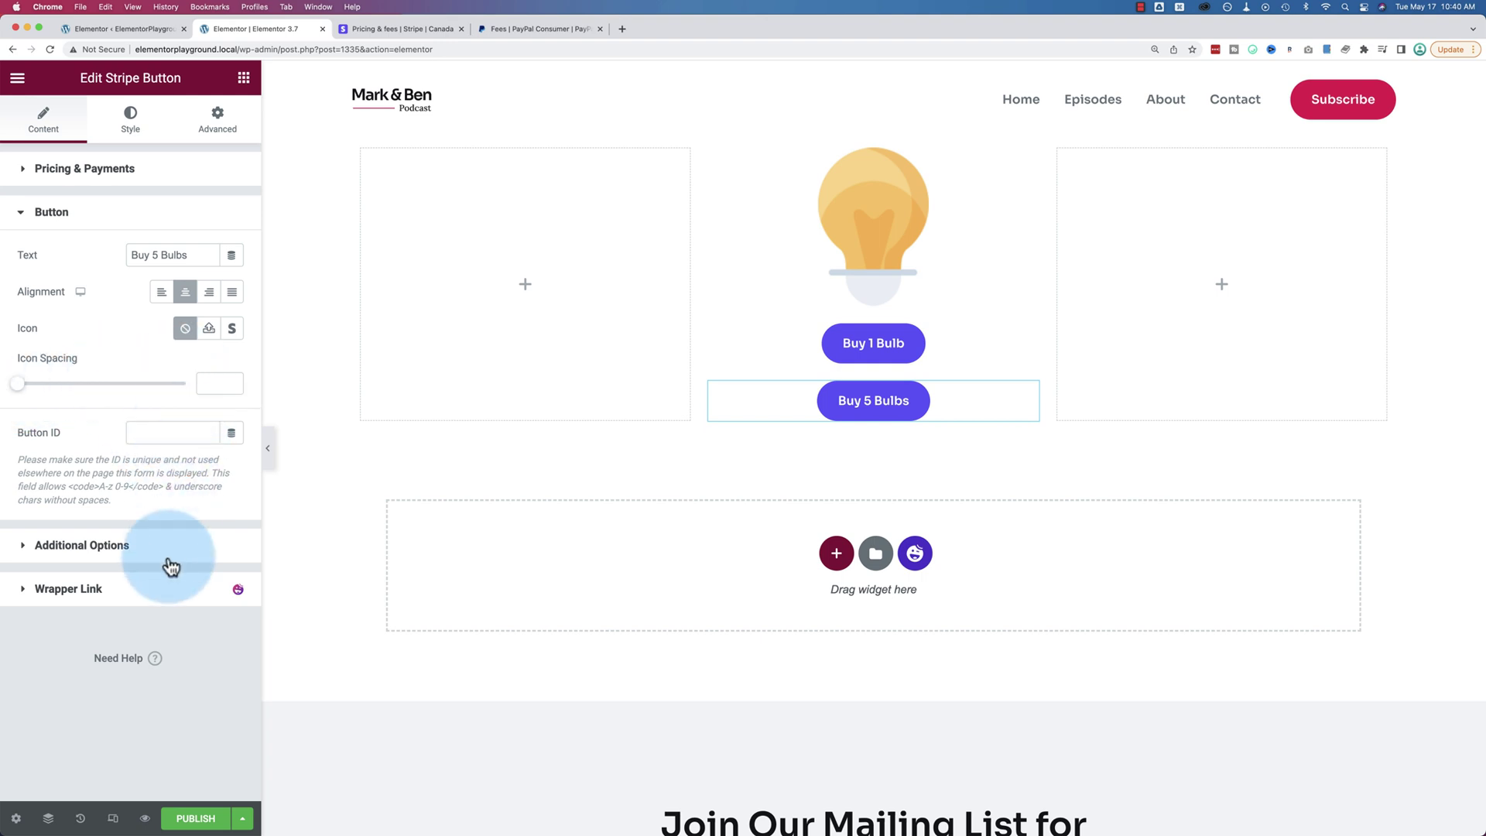
{"action": "left_click", "coordinate": [107, 551]}
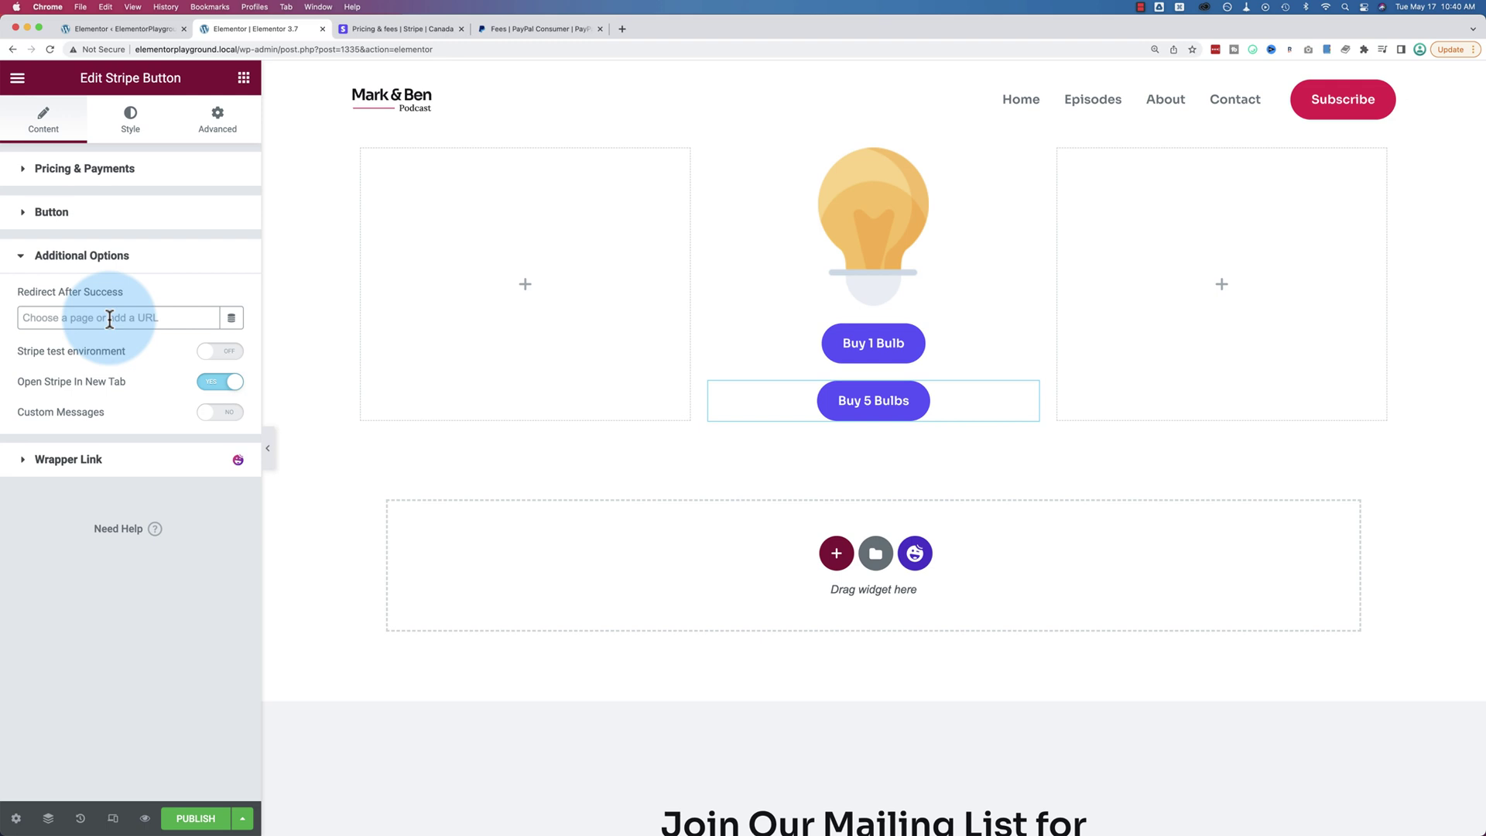
- Switch Custom Messages to YES, keeping the default error and Stripe-not-connected texts
{"action": "left_click", "coordinate": [864, 347]}
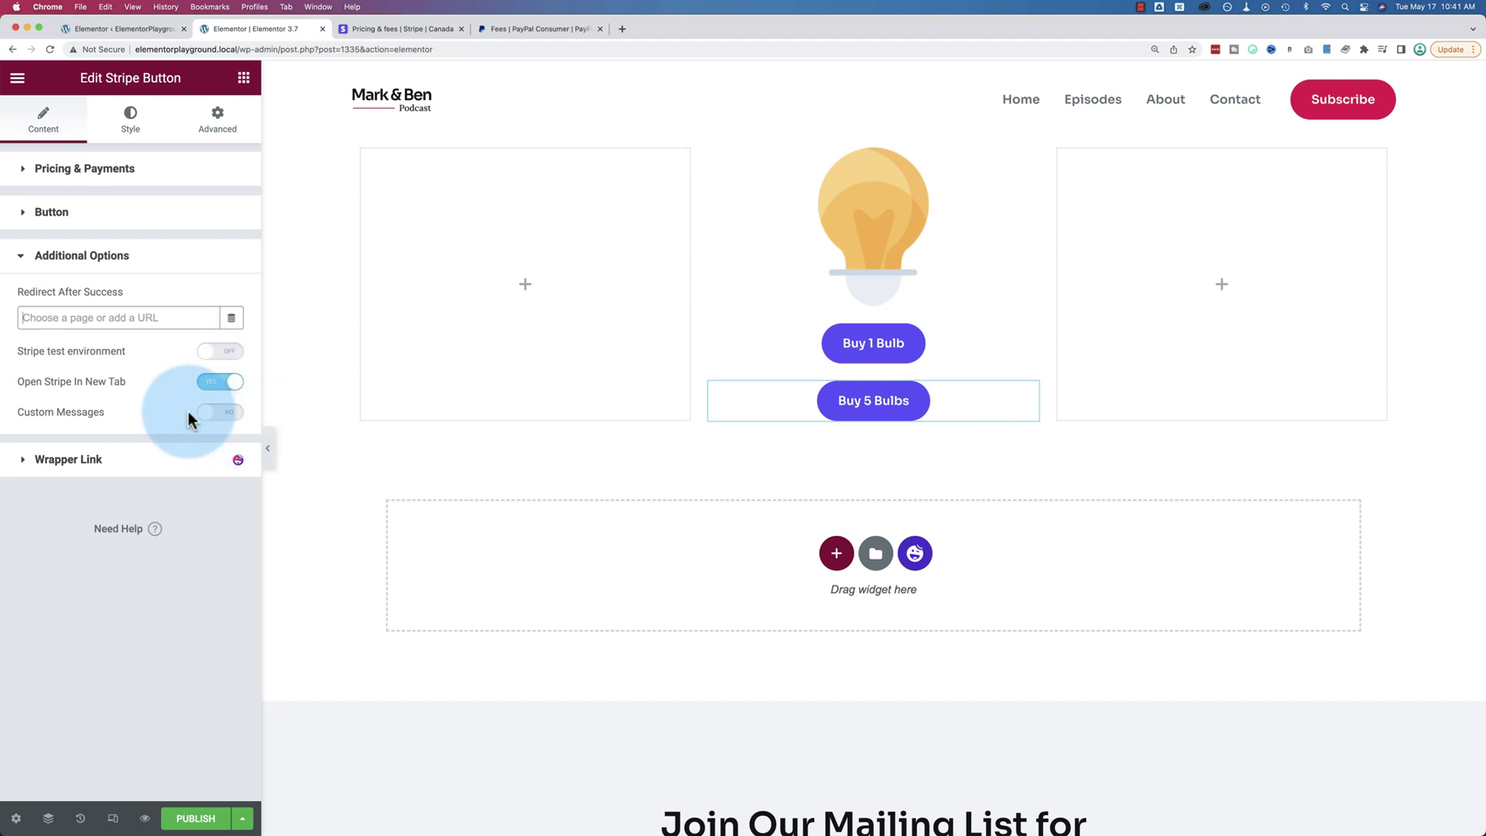
{"action": "left_click", "coordinate": [215, 413]}
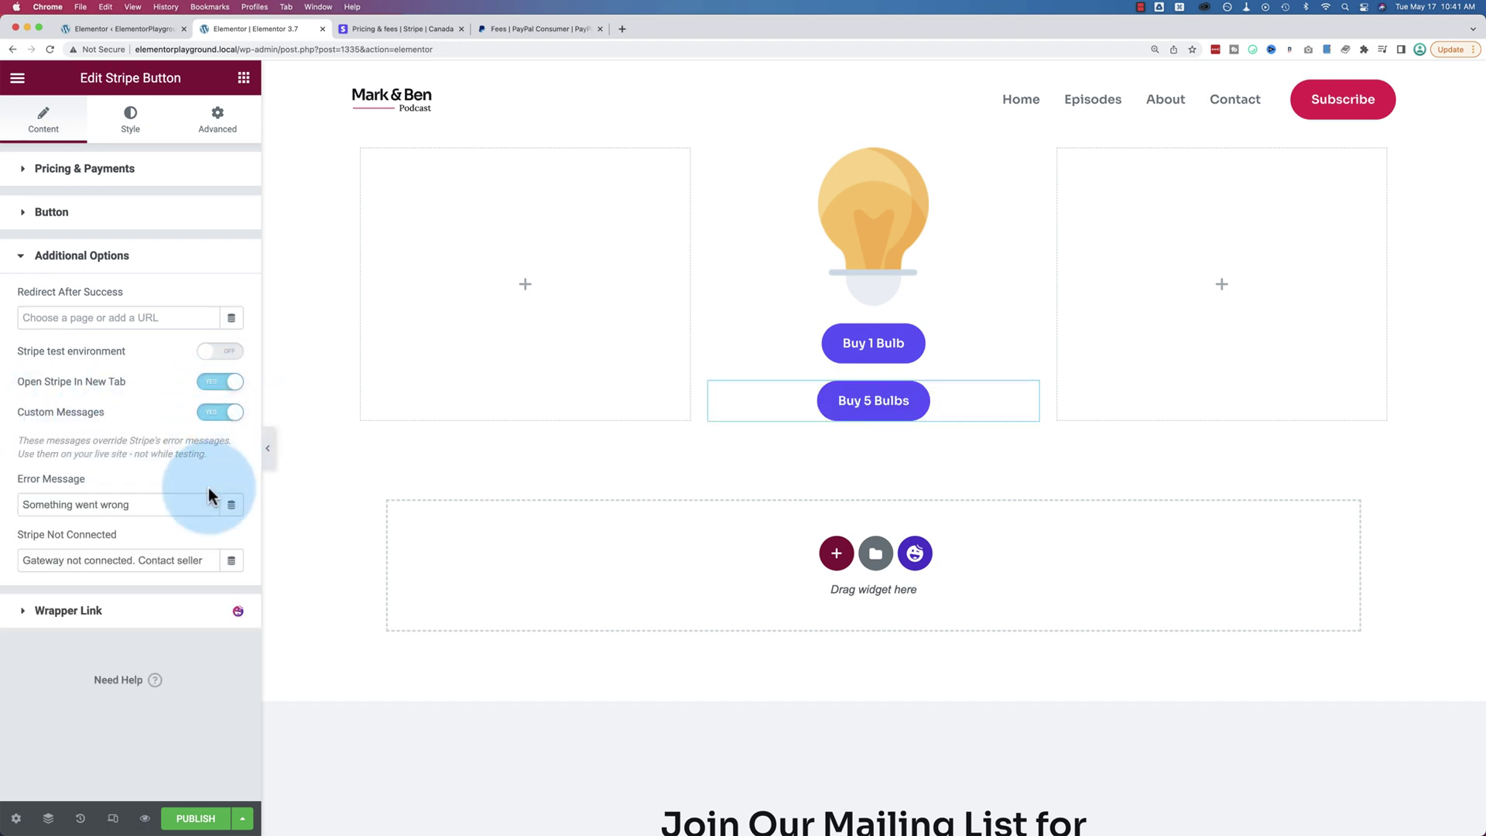
{"action": "left_click_drag", "start_coordinate": [17, 541], "coordinate": [183, 551]}
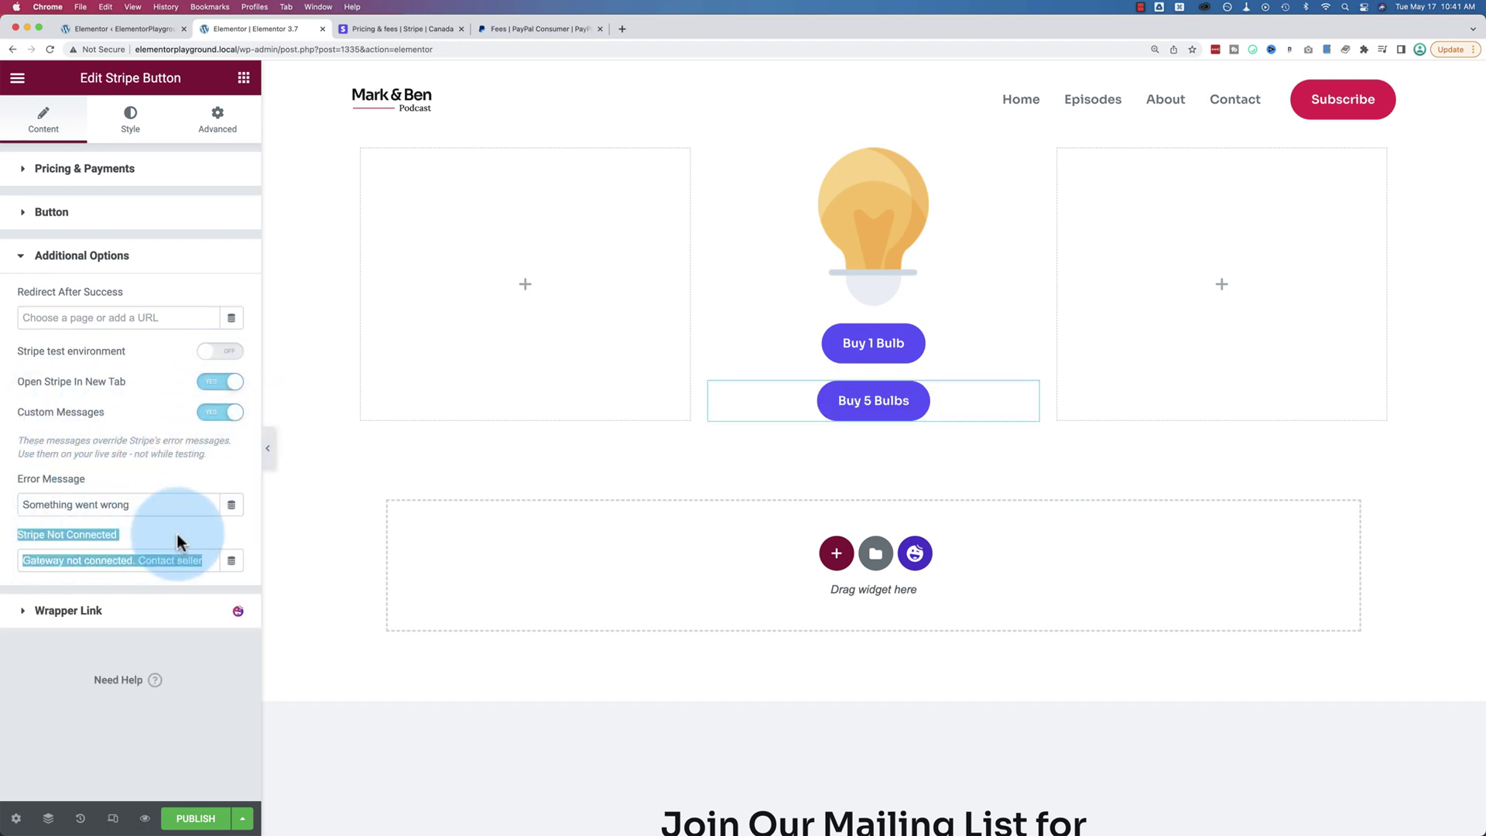
{"action": "left_click", "coordinate": [101, 611]}
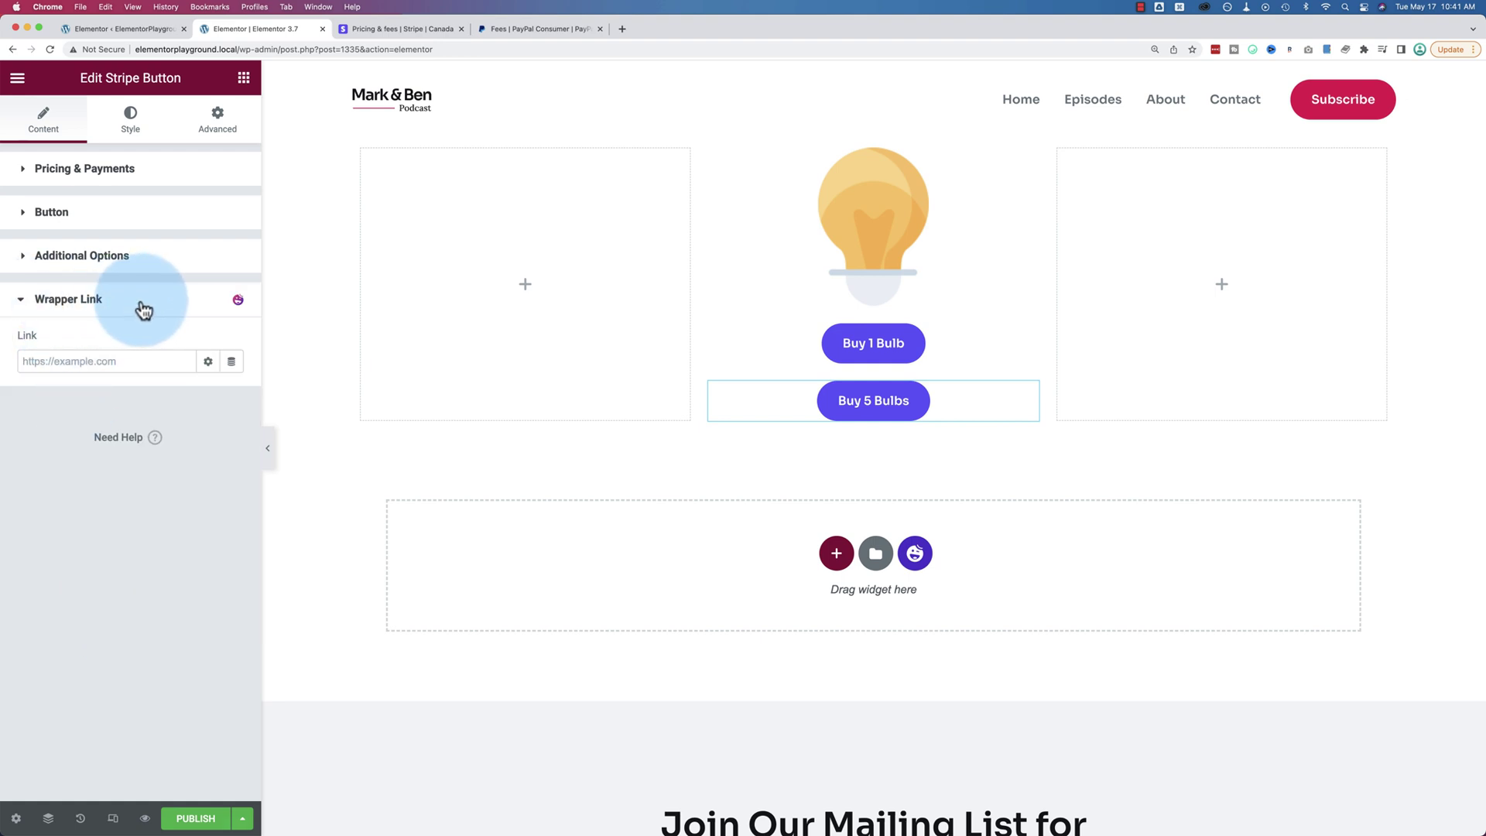
{"action": "left_click", "coordinate": [70, 309]}
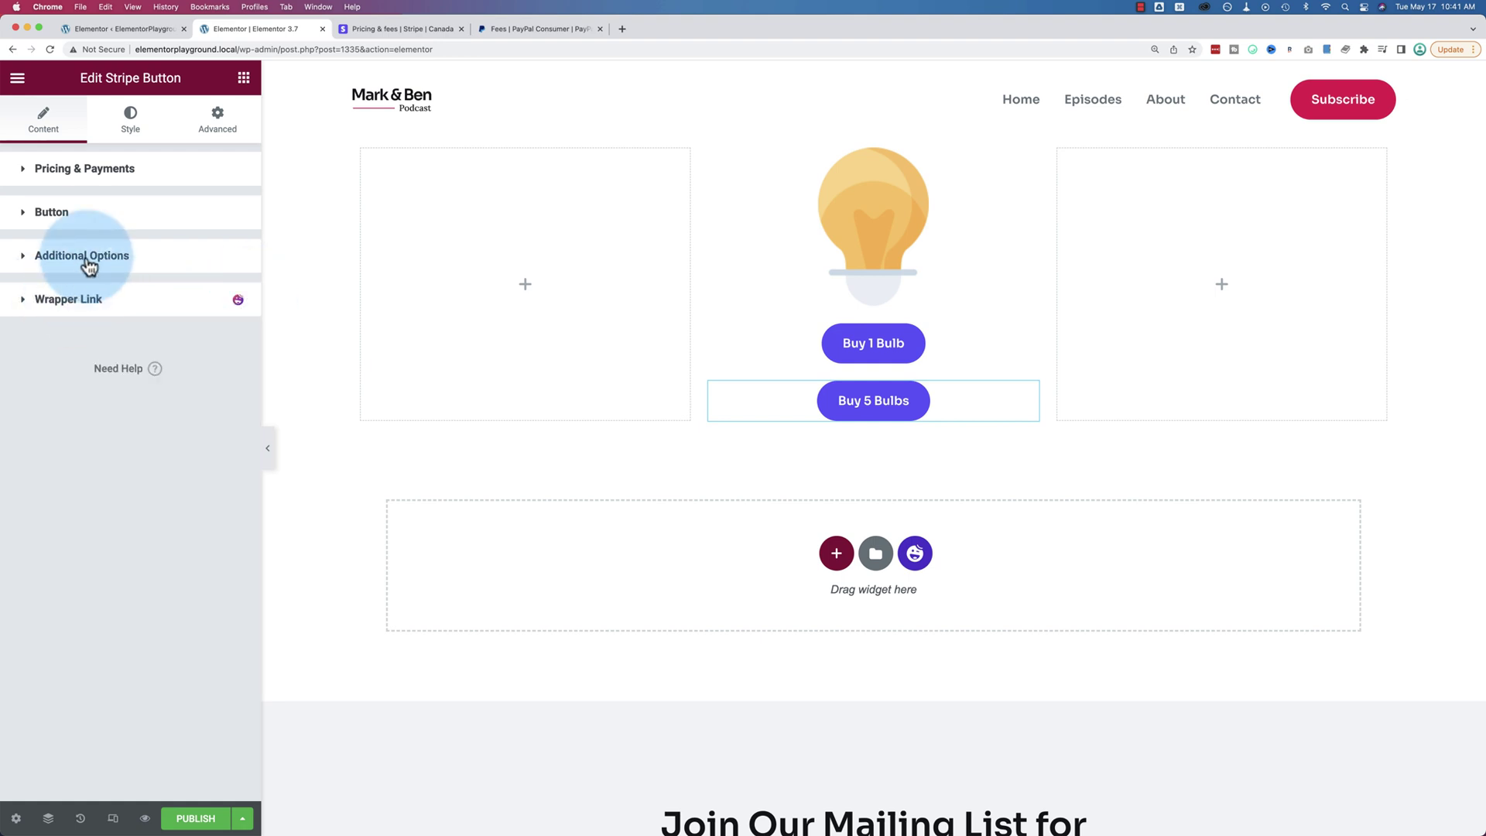
{"action": "left_click", "coordinate": [86, 260]}
{"action": "left_click", "coordinate": [86, 259]}
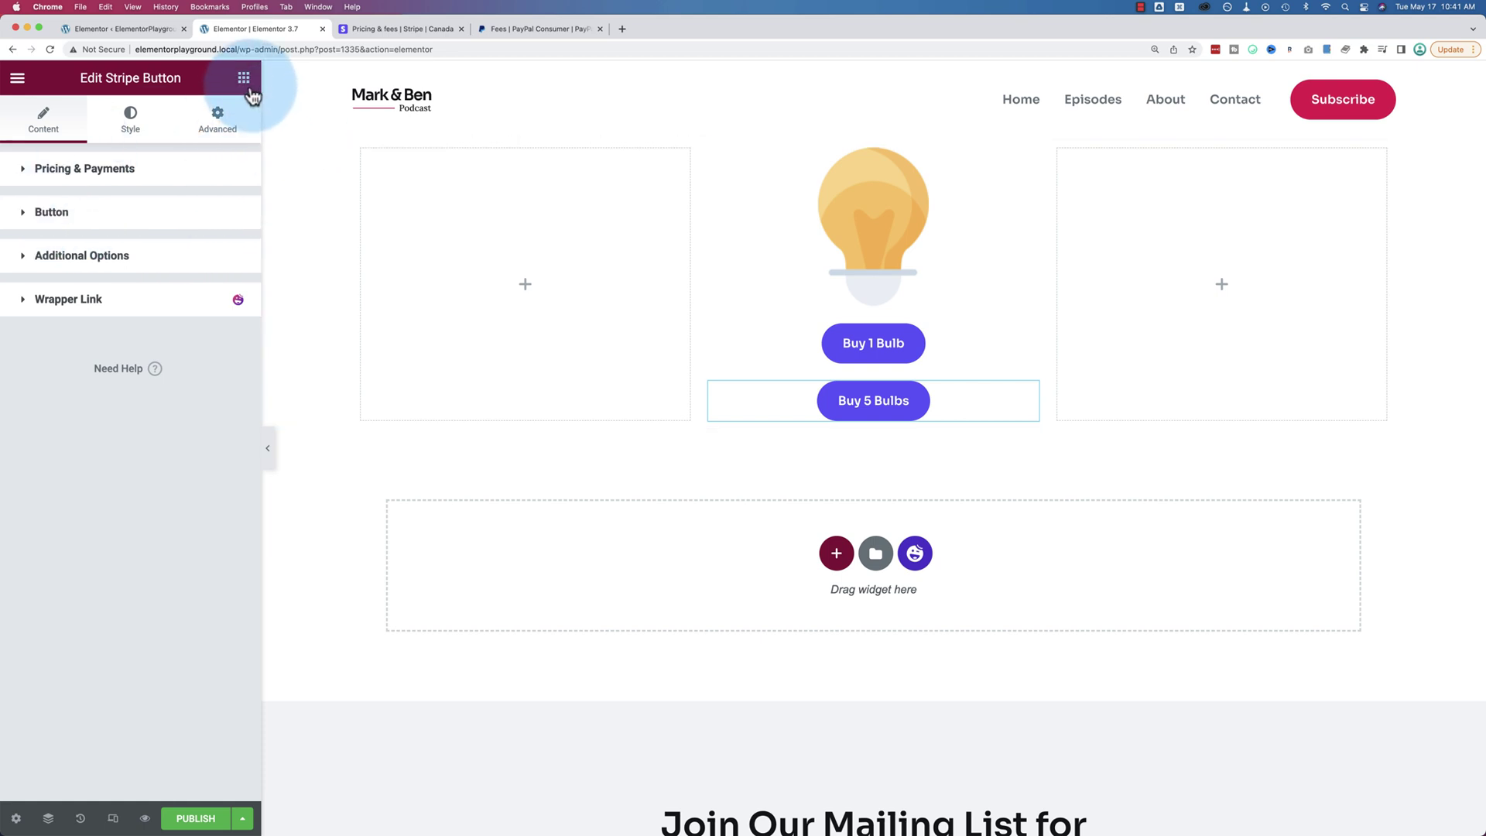
- Pin a note 'I would like this light bulb to be more yellow' on the bulb image
{"action": "left_click", "coordinate": [19, 80]}
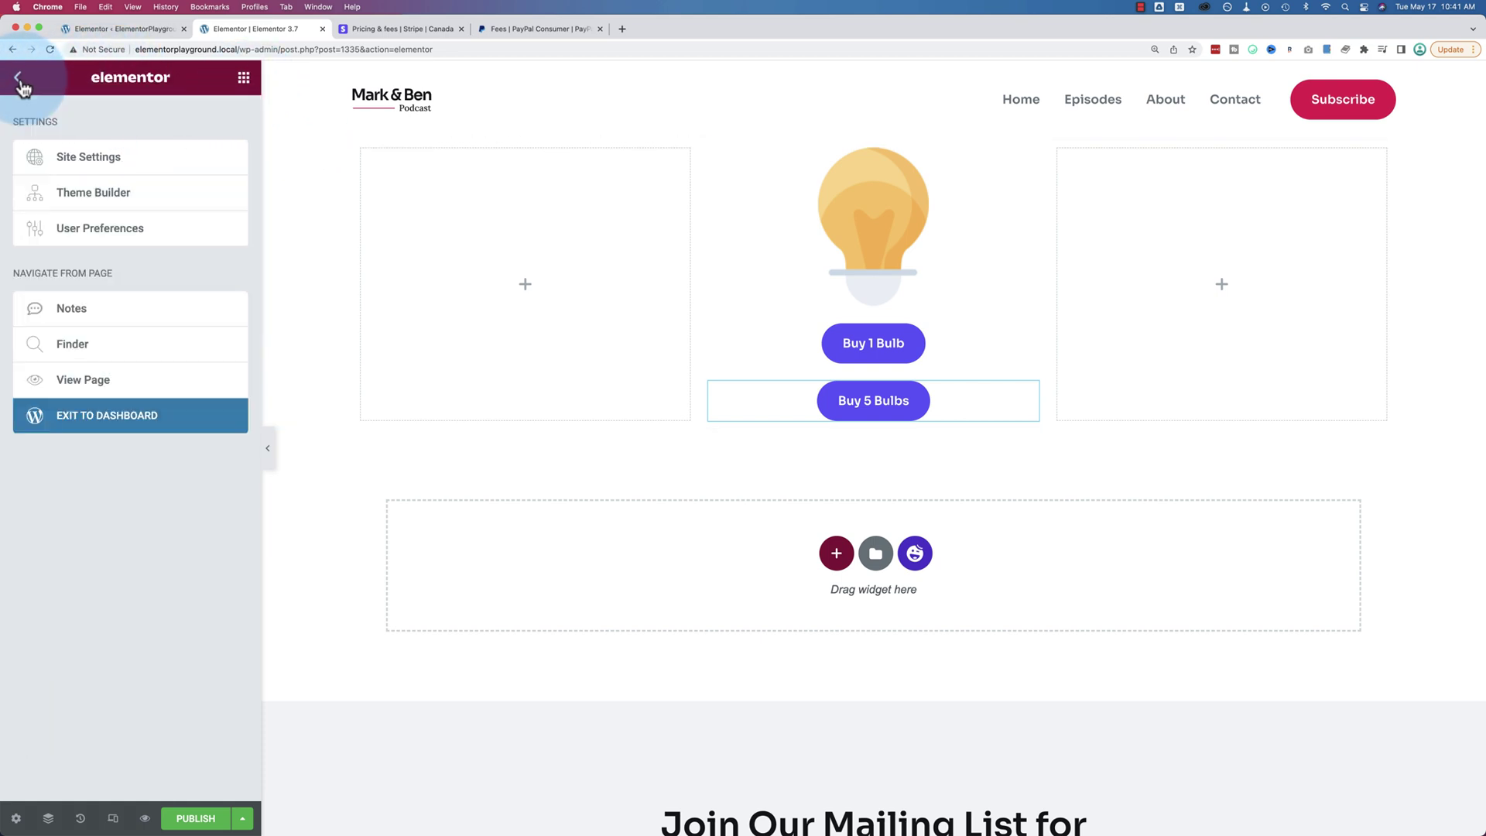
{"action": "left_click", "coordinate": [104, 314]}
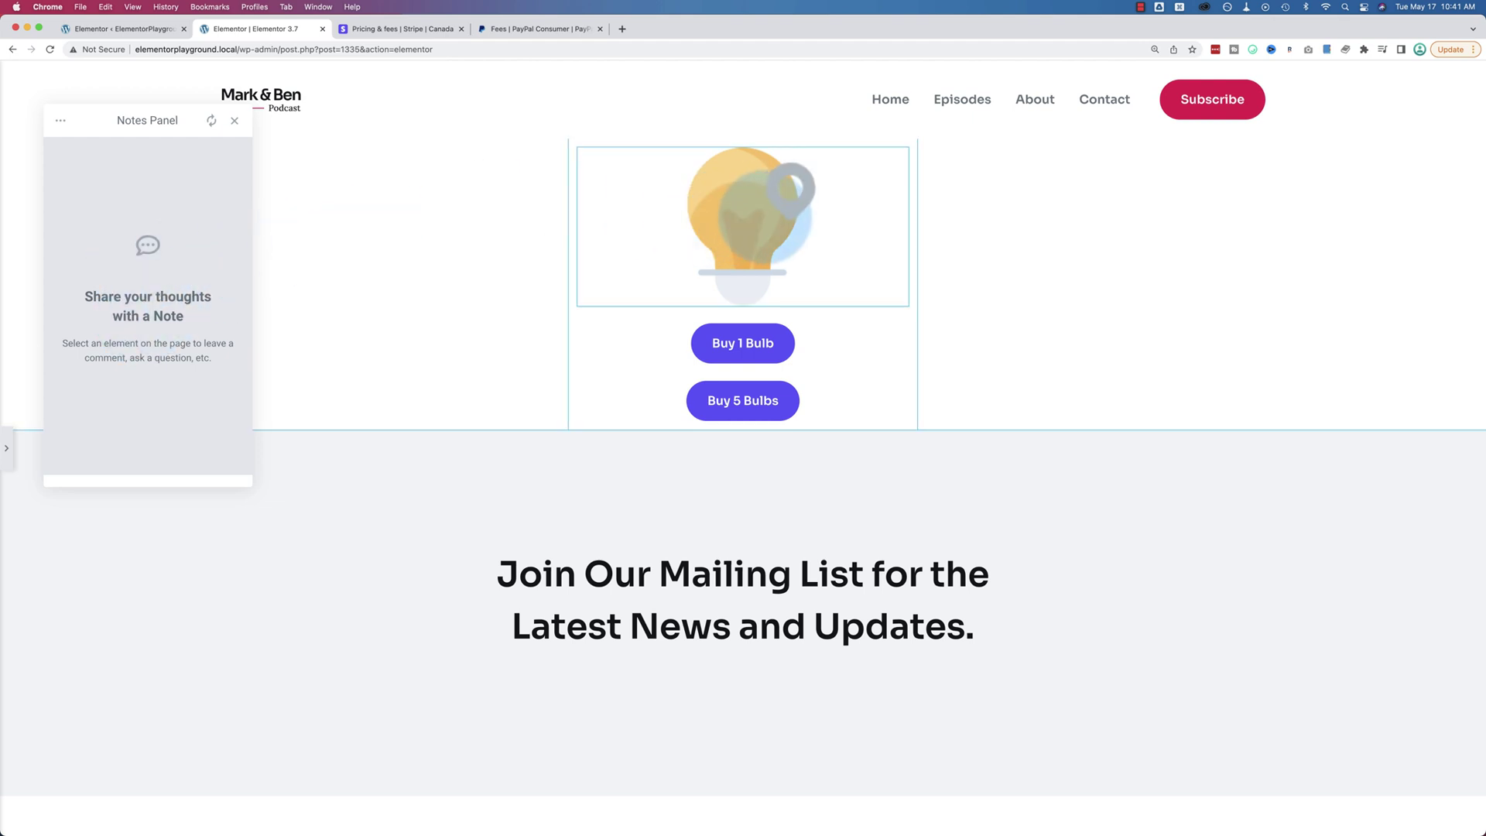
{"action": "left_click", "coordinate": [782, 211]}
{"action": "left_click", "coordinate": [847, 253]}
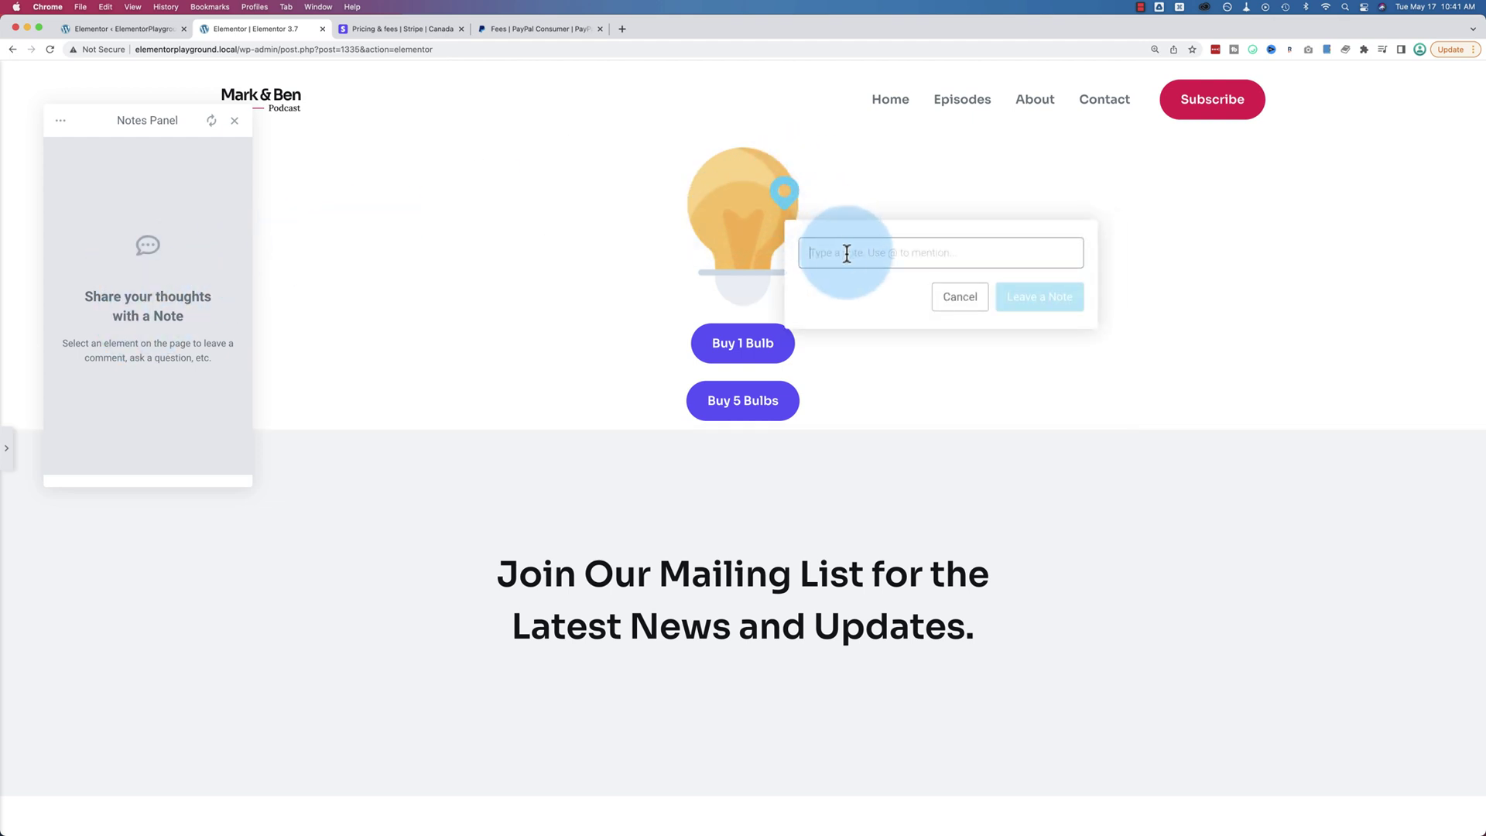
{"action": "type", "text": "I would like this light bulb to be more yellow"}
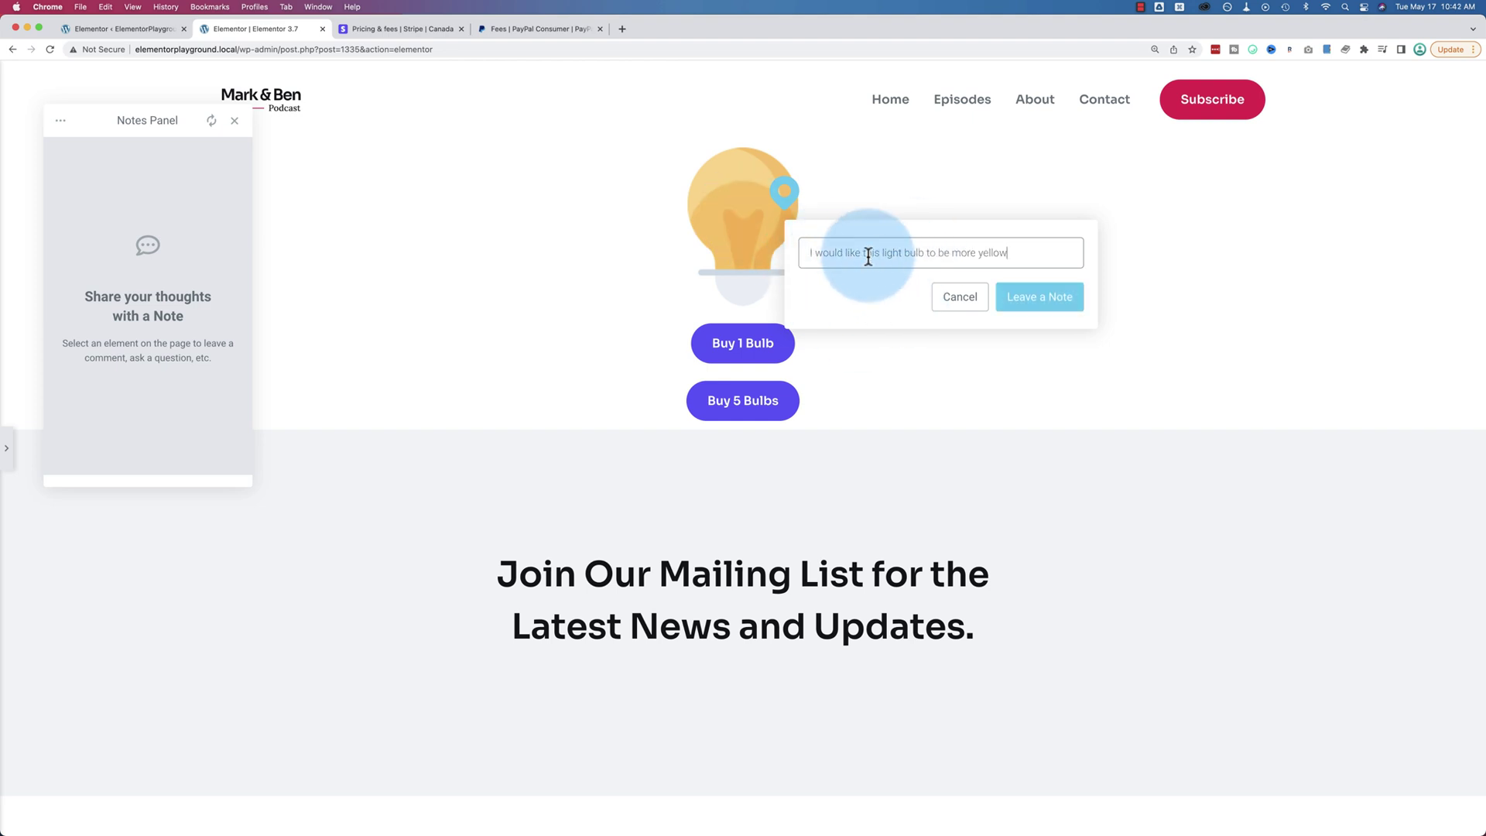
{"action": "left_click", "coordinate": [1032, 294]}
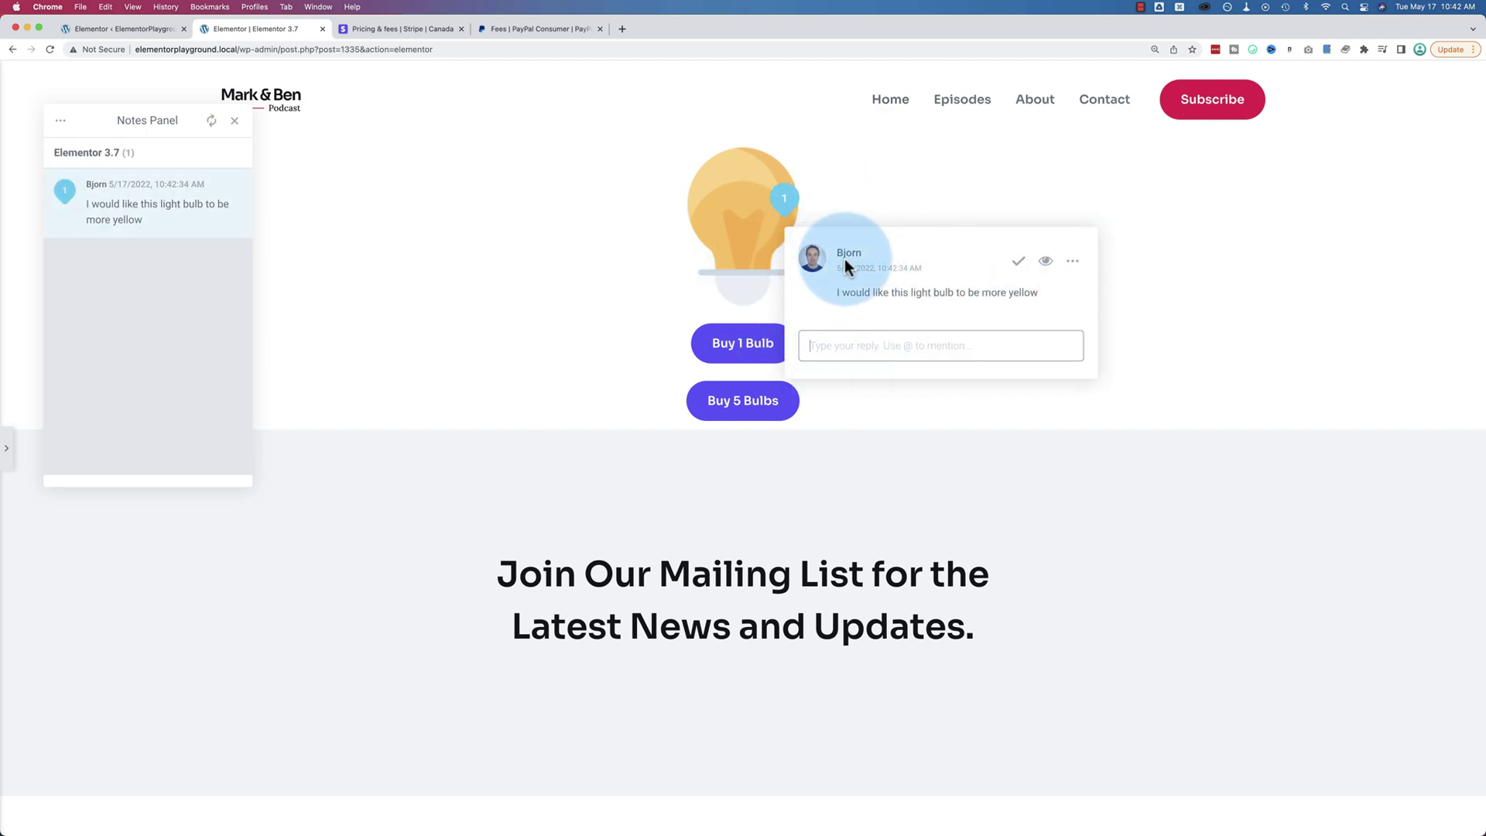
{"action": "left_click_drag", "start_coordinate": [855, 270], "coordinate": [921, 273]}
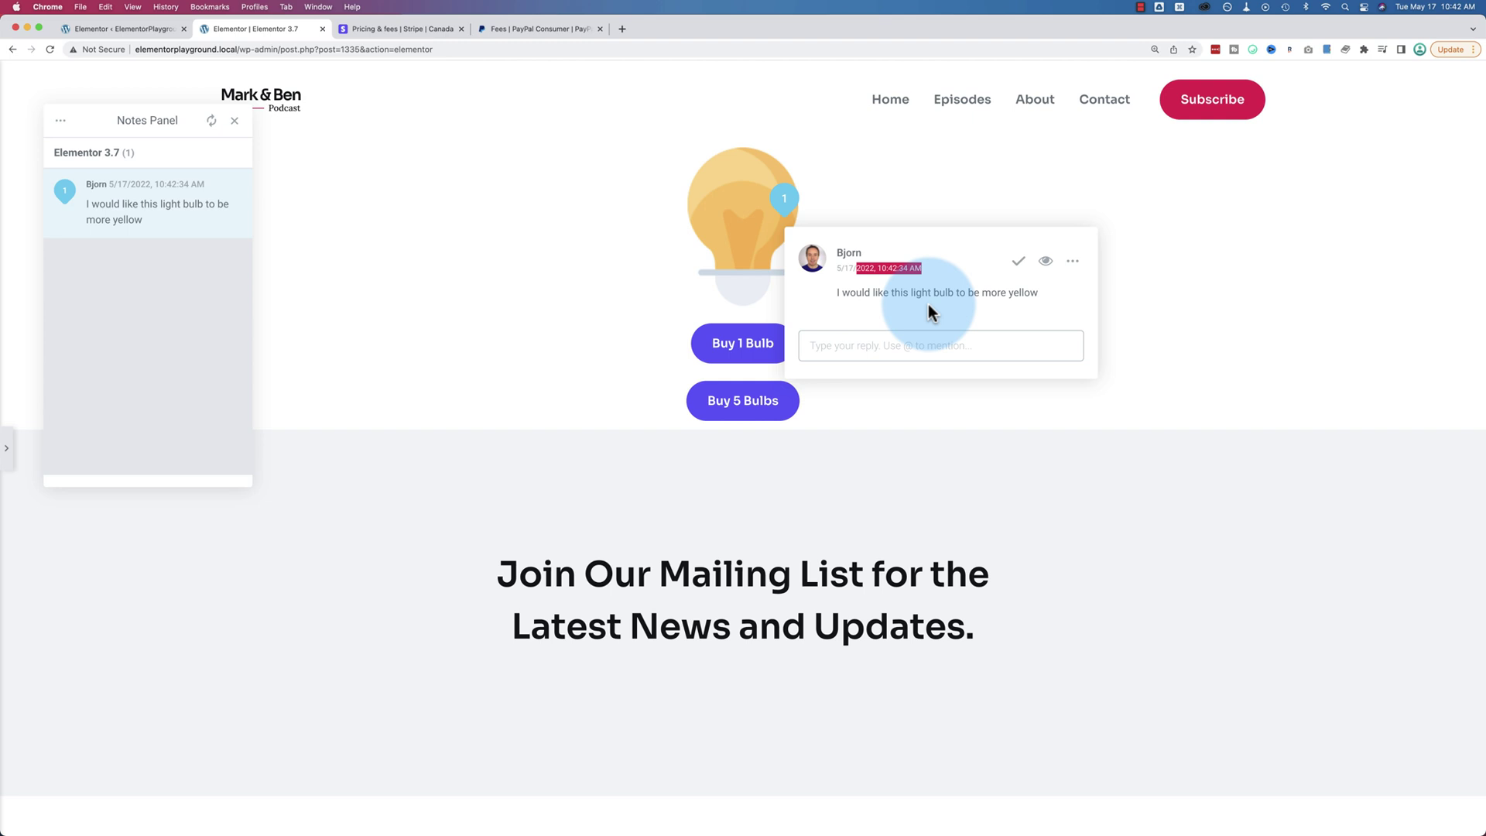
{"action": "left_click", "coordinate": [1072, 263]}
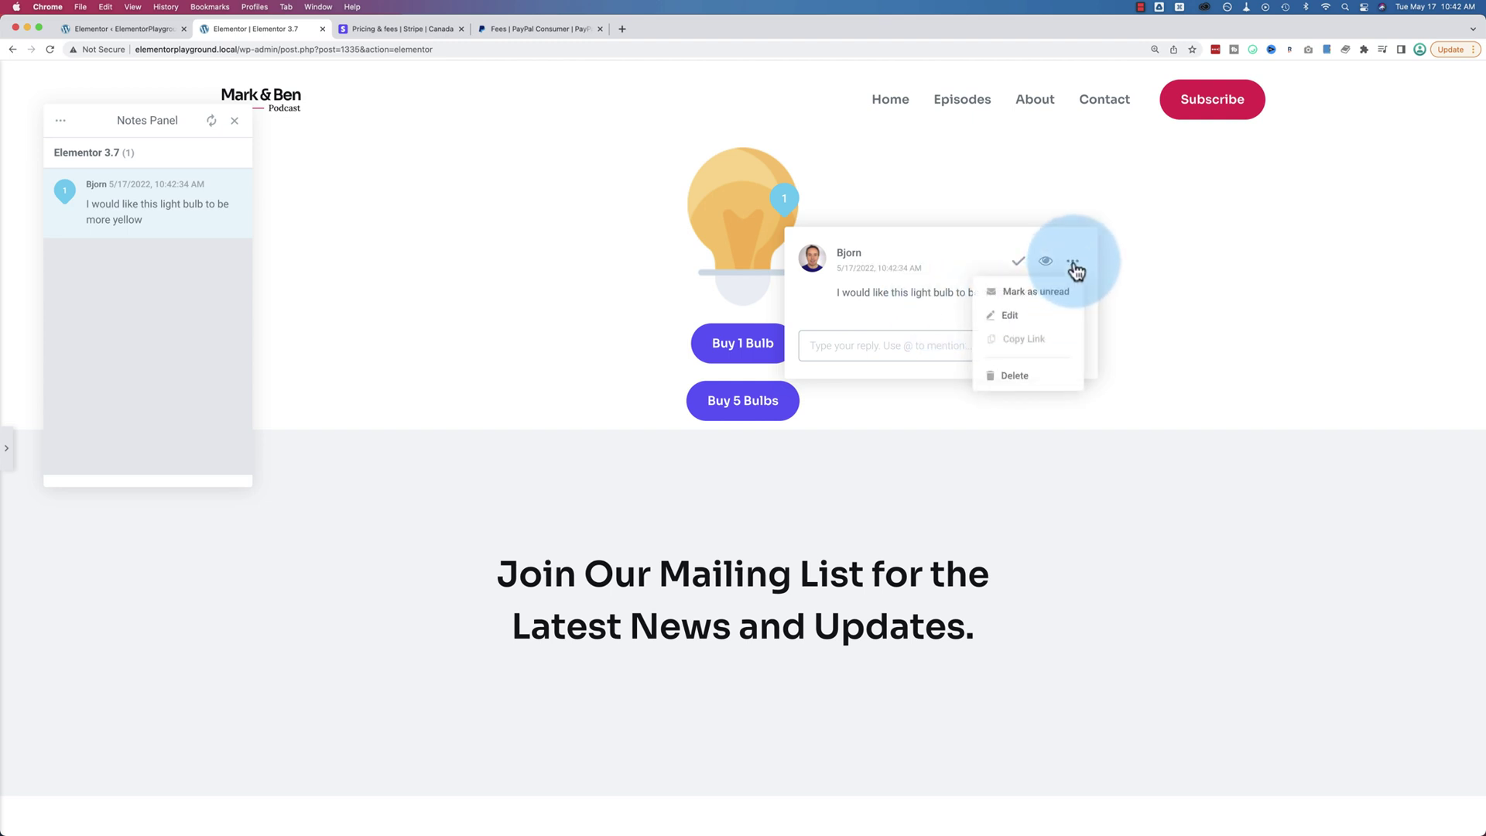
{"action": "left_click", "coordinate": [1006, 315]}
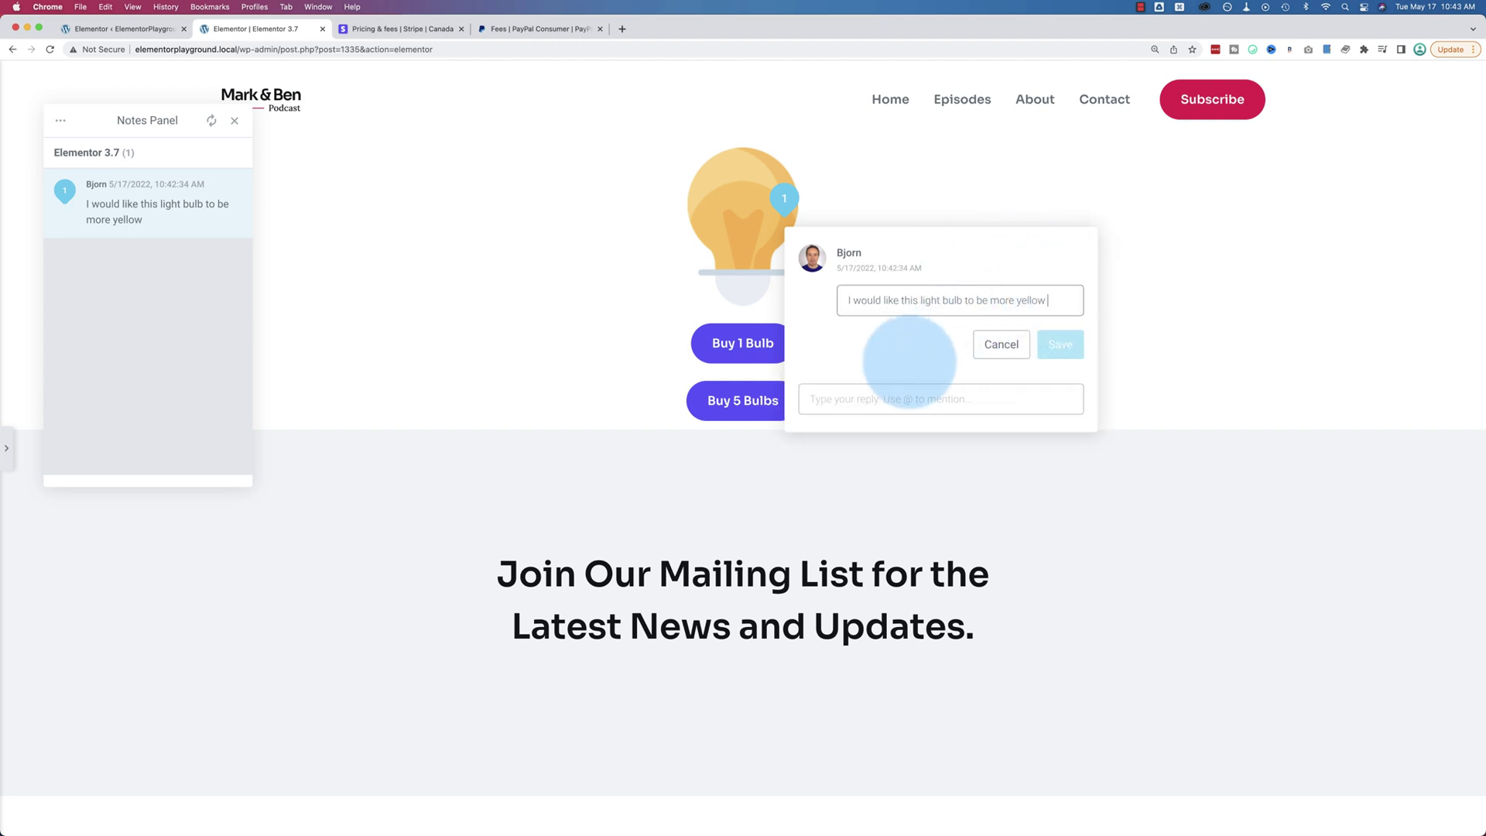
{"action": "type", "text": "@"}
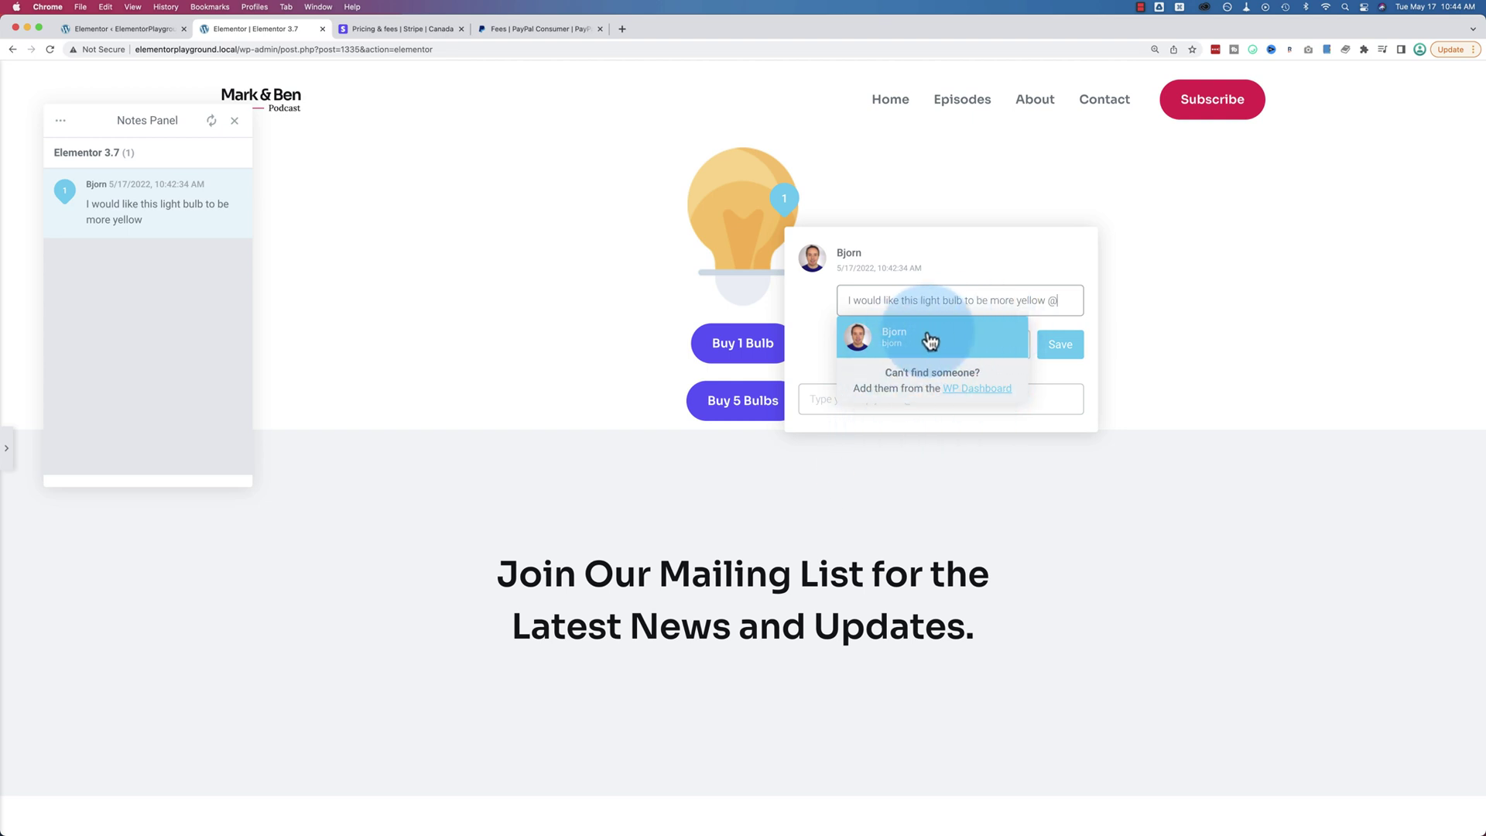
{"action": "key", "text": "BackSpace"}
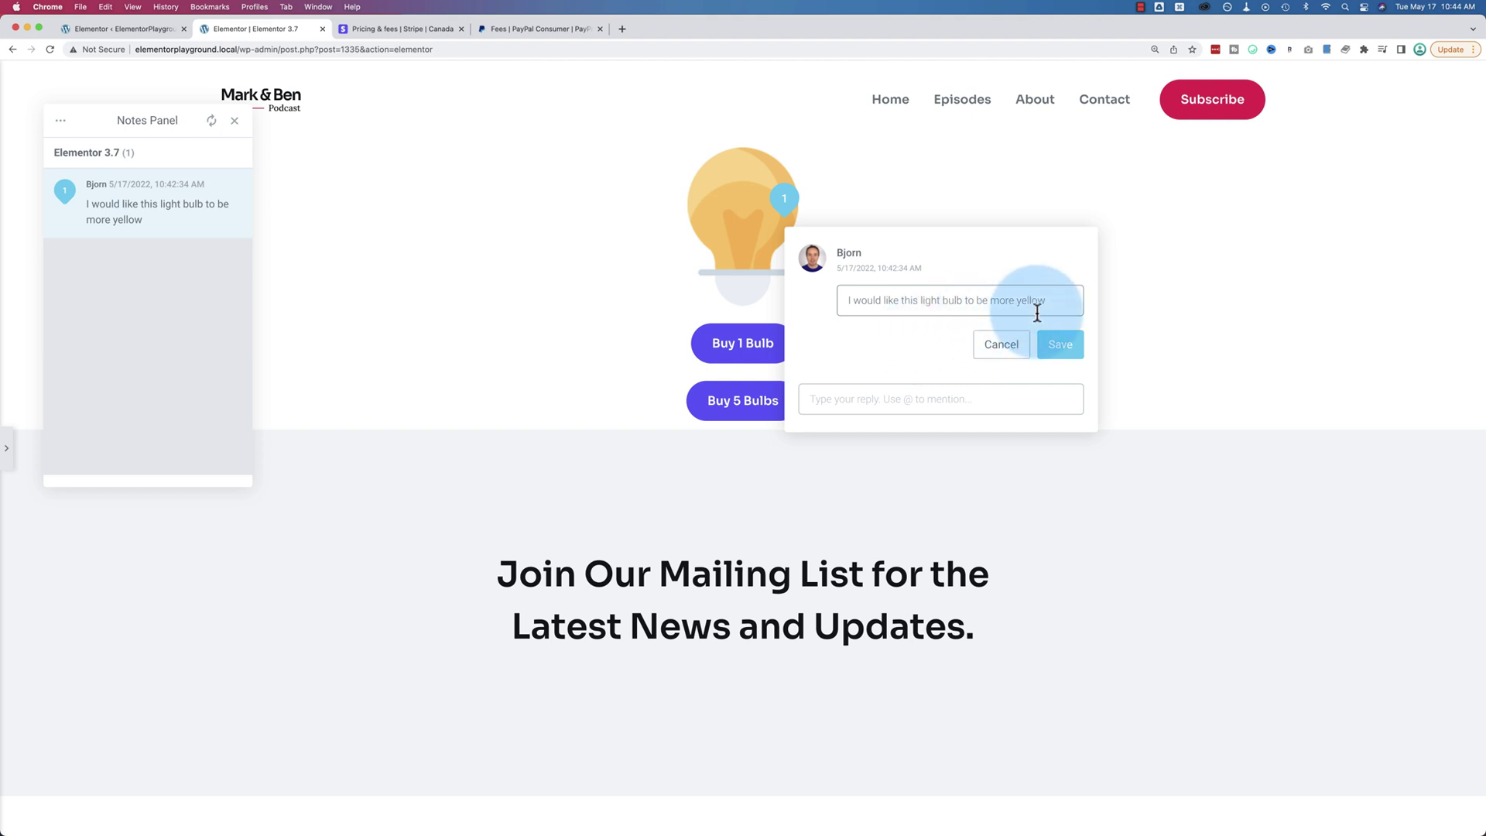
{"action": "key", "text": "super+a"}
{"action": "type", "text": "@bjorn"}
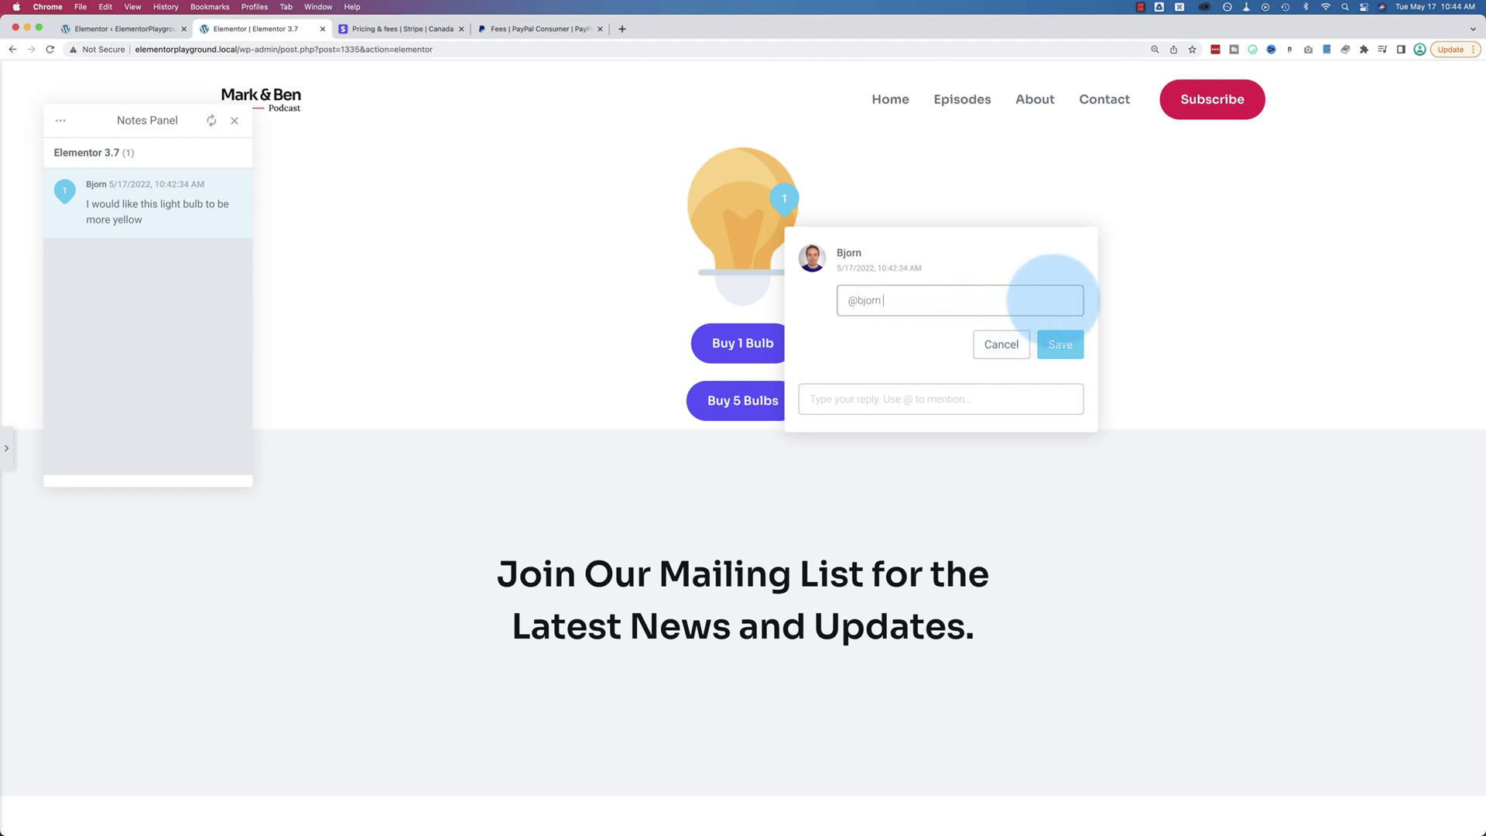
{"action": "left_click", "coordinate": [1058, 350]}
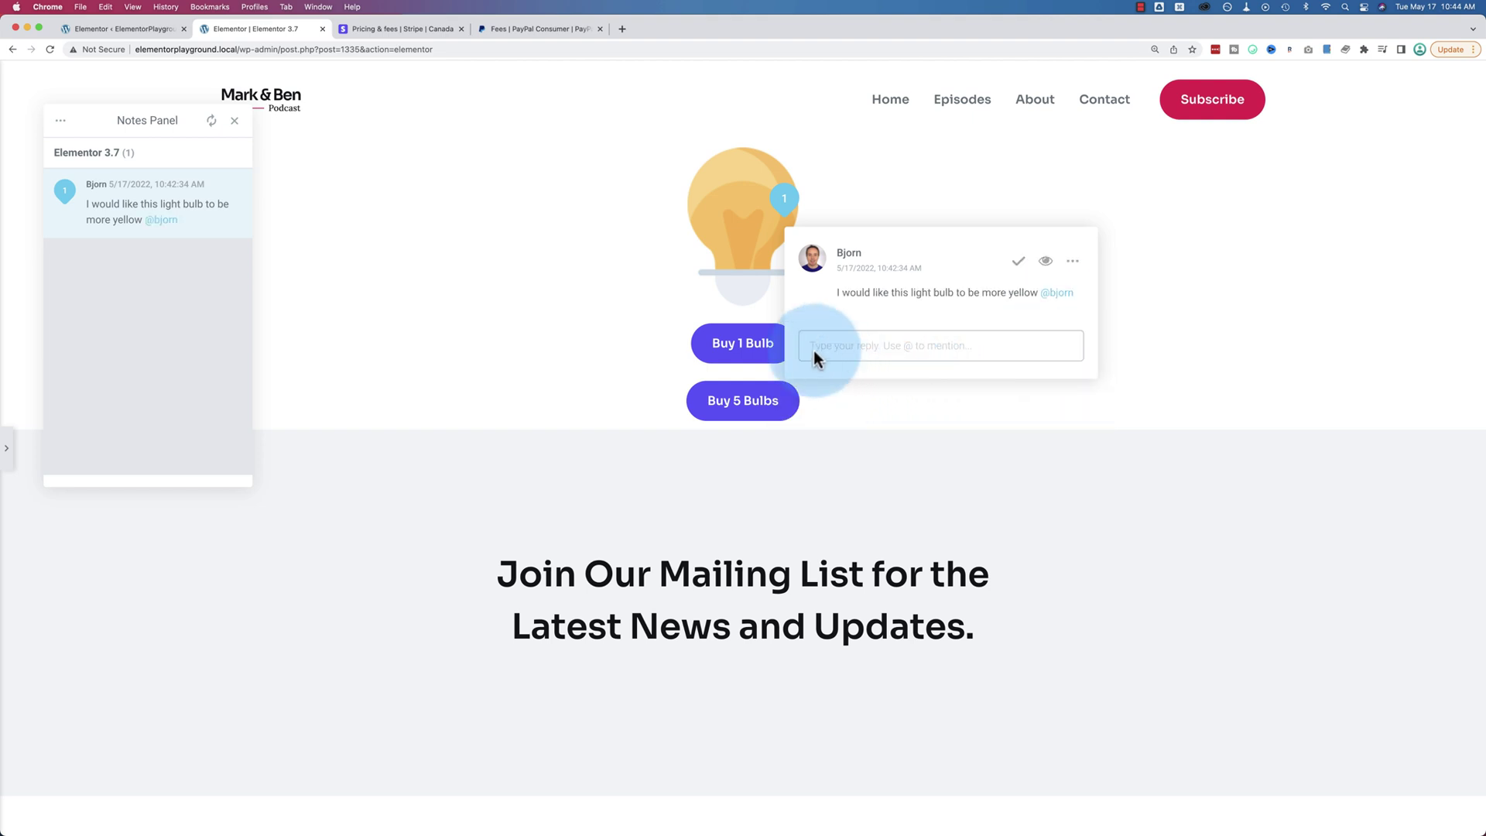
{"action": "left_click", "coordinate": [164, 225]}
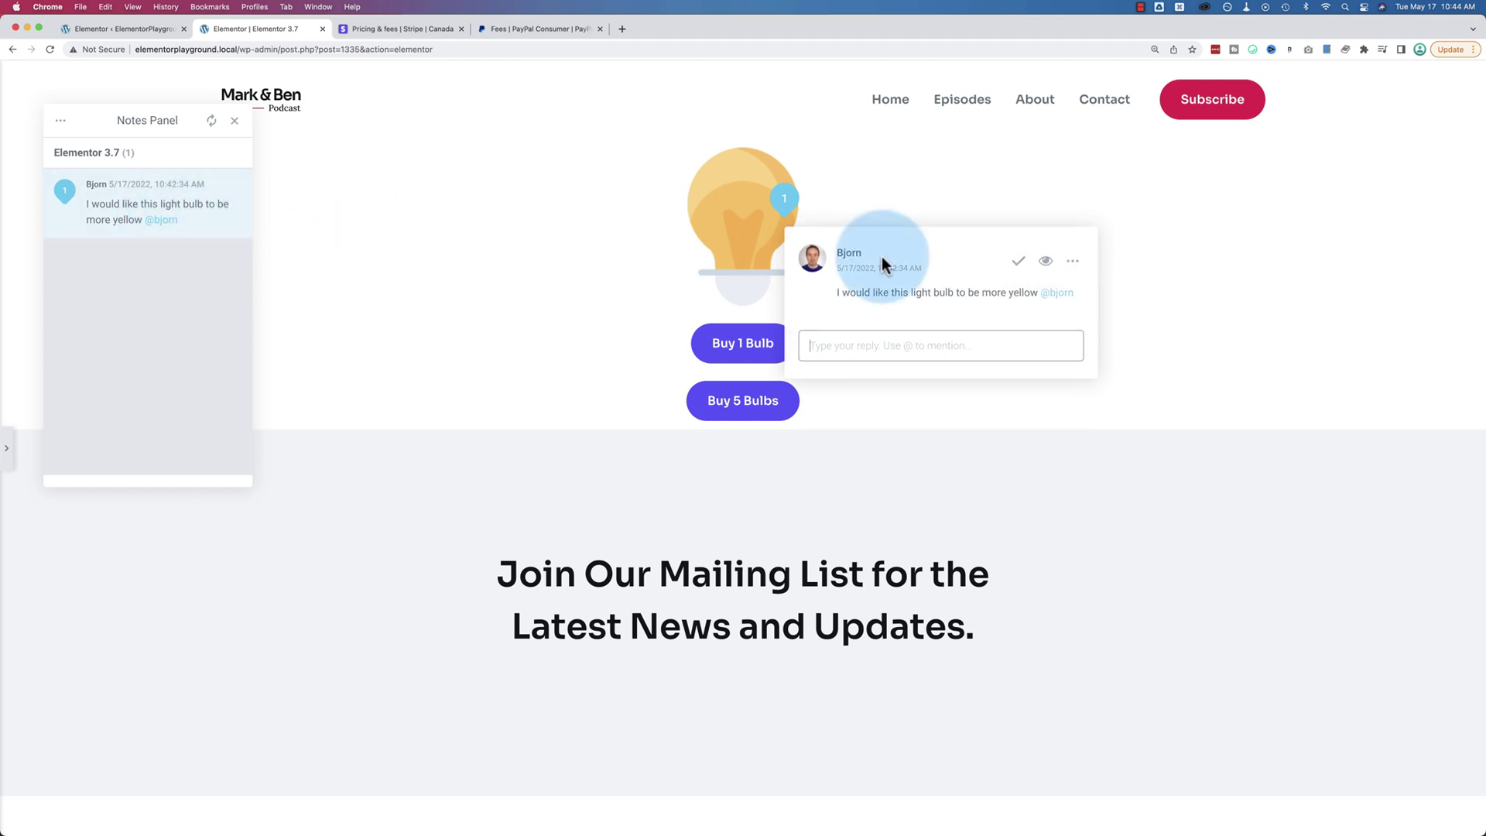
- Pin a 'This looks great!' note on Buy 1 Bulb and review both notes in the panel
{"action": "left_click", "coordinate": [763, 322]}
{"action": "left_click", "coordinate": [752, 327]}
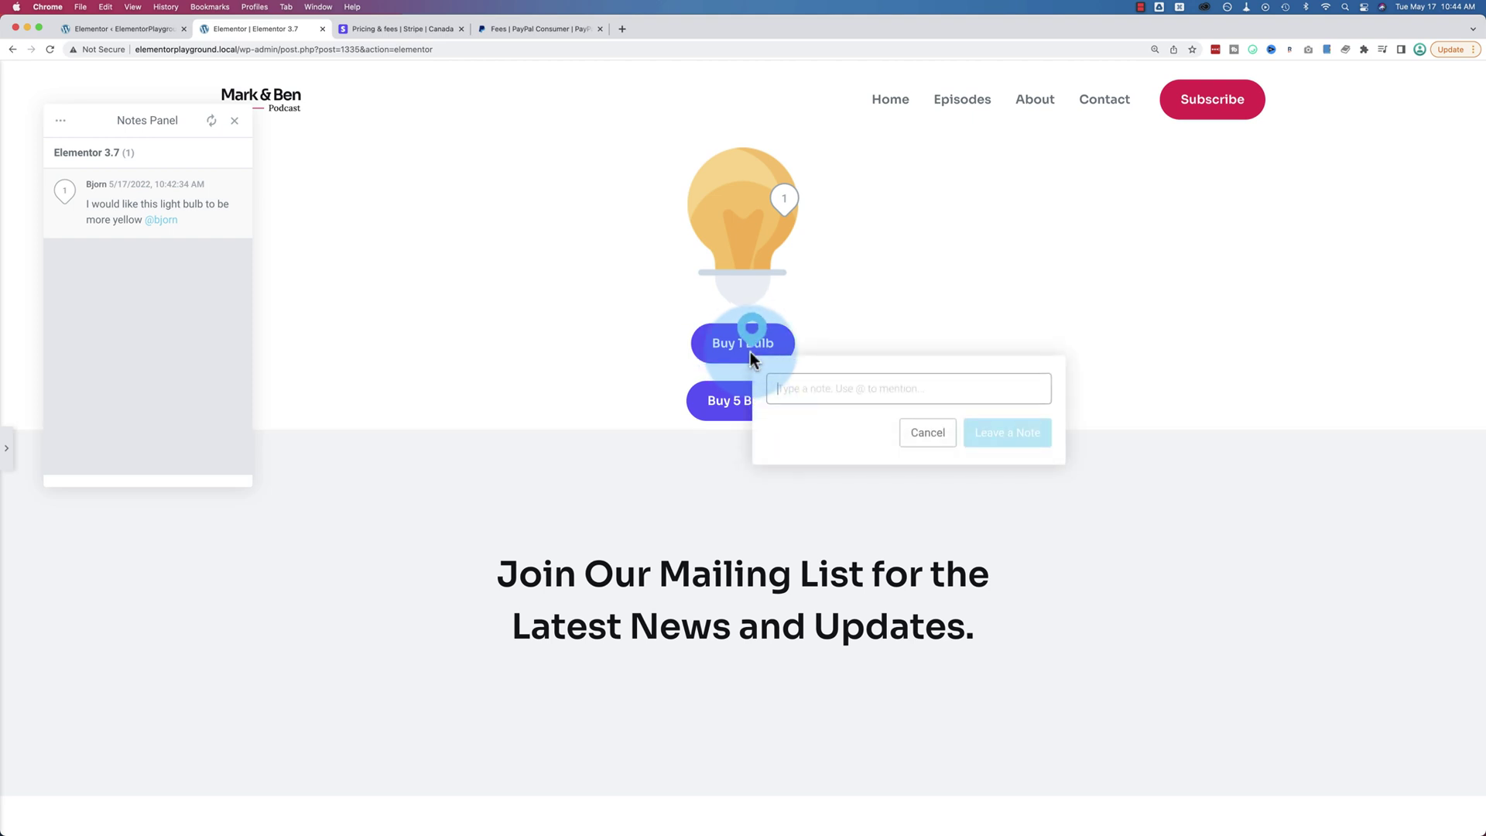
{"action": "type", "text": "This looks great!"}
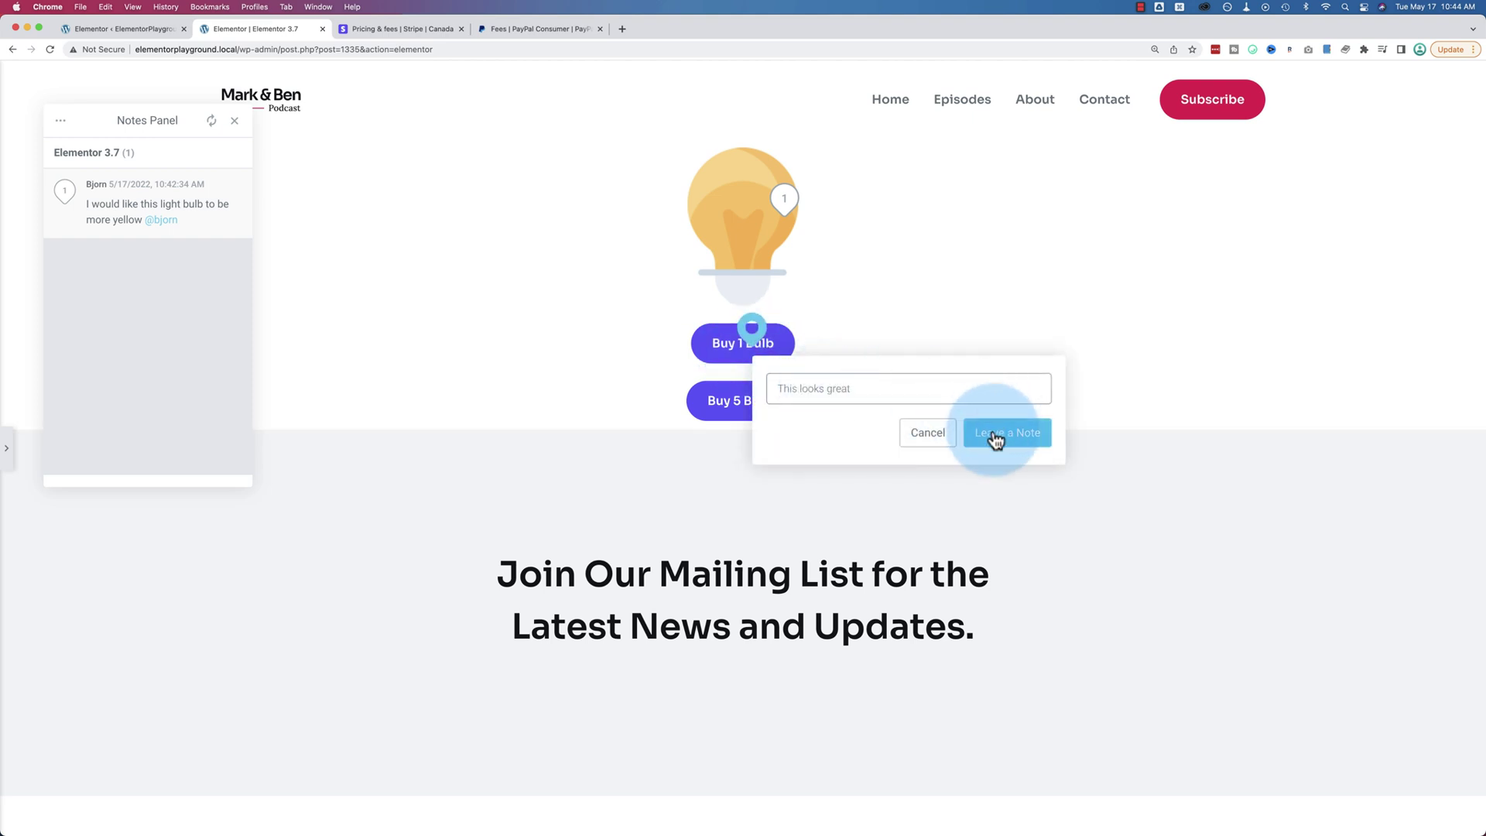
{"action": "left_click", "coordinate": [998, 434]}
{"action": "left_click", "coordinate": [165, 281]}
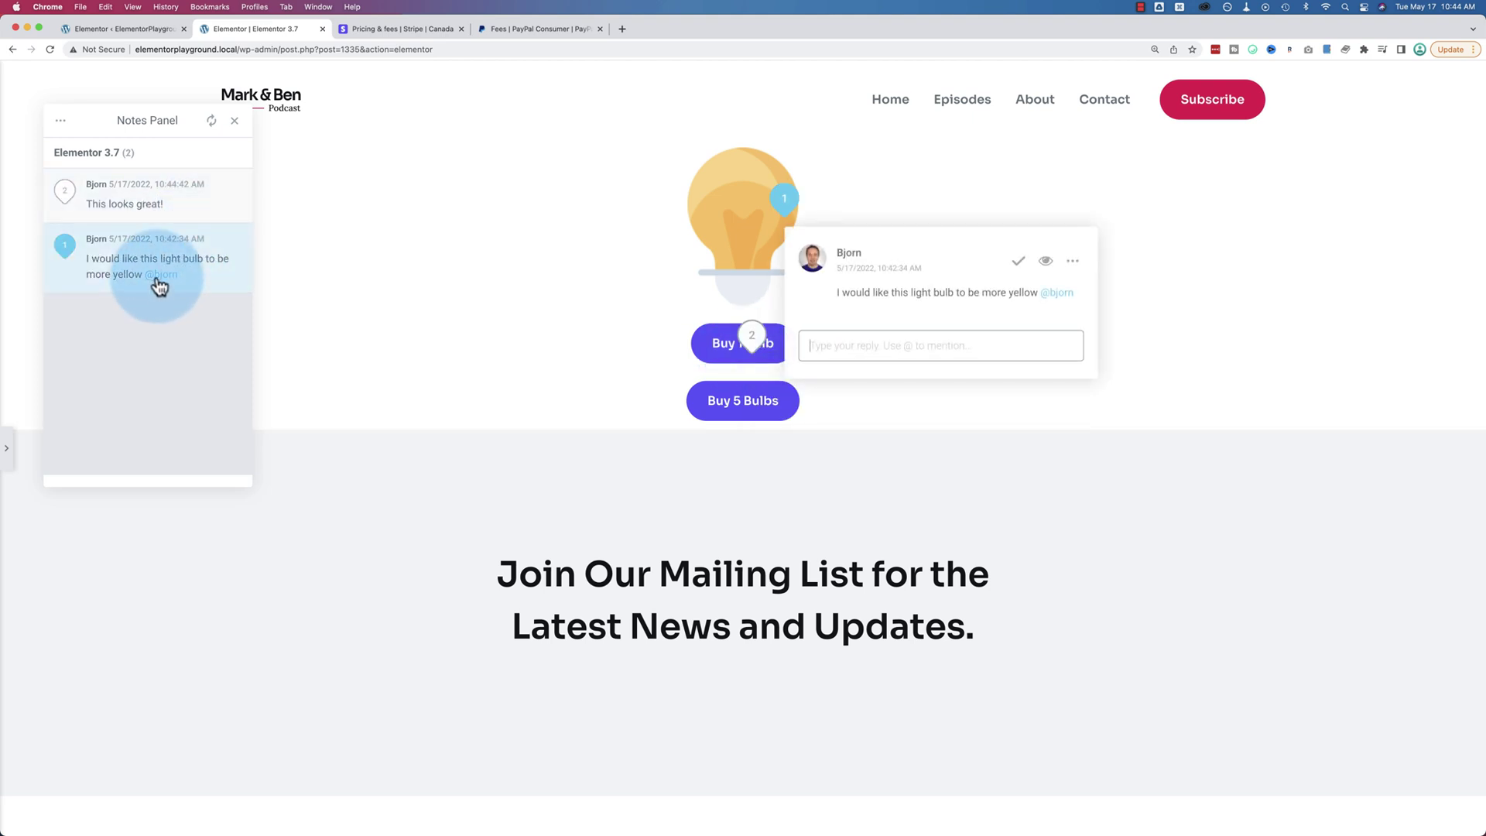
{"action": "left_click", "coordinate": [204, 219]}
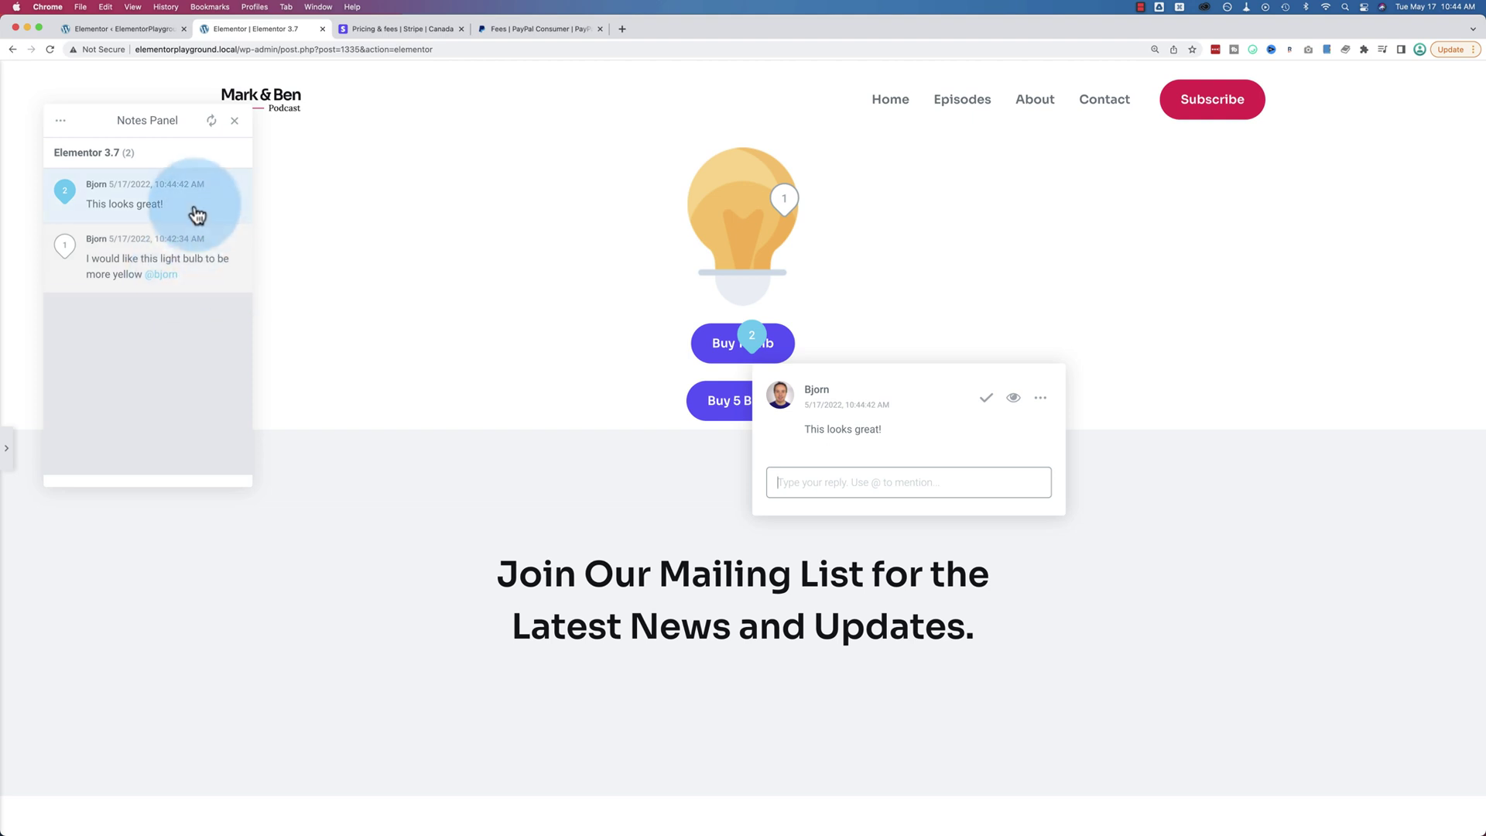
- Switch back and forth between the two notes' comments, ending on the first note
{"action": "left_click", "coordinate": [207, 247]}
{"action": "left_click", "coordinate": [225, 217]}
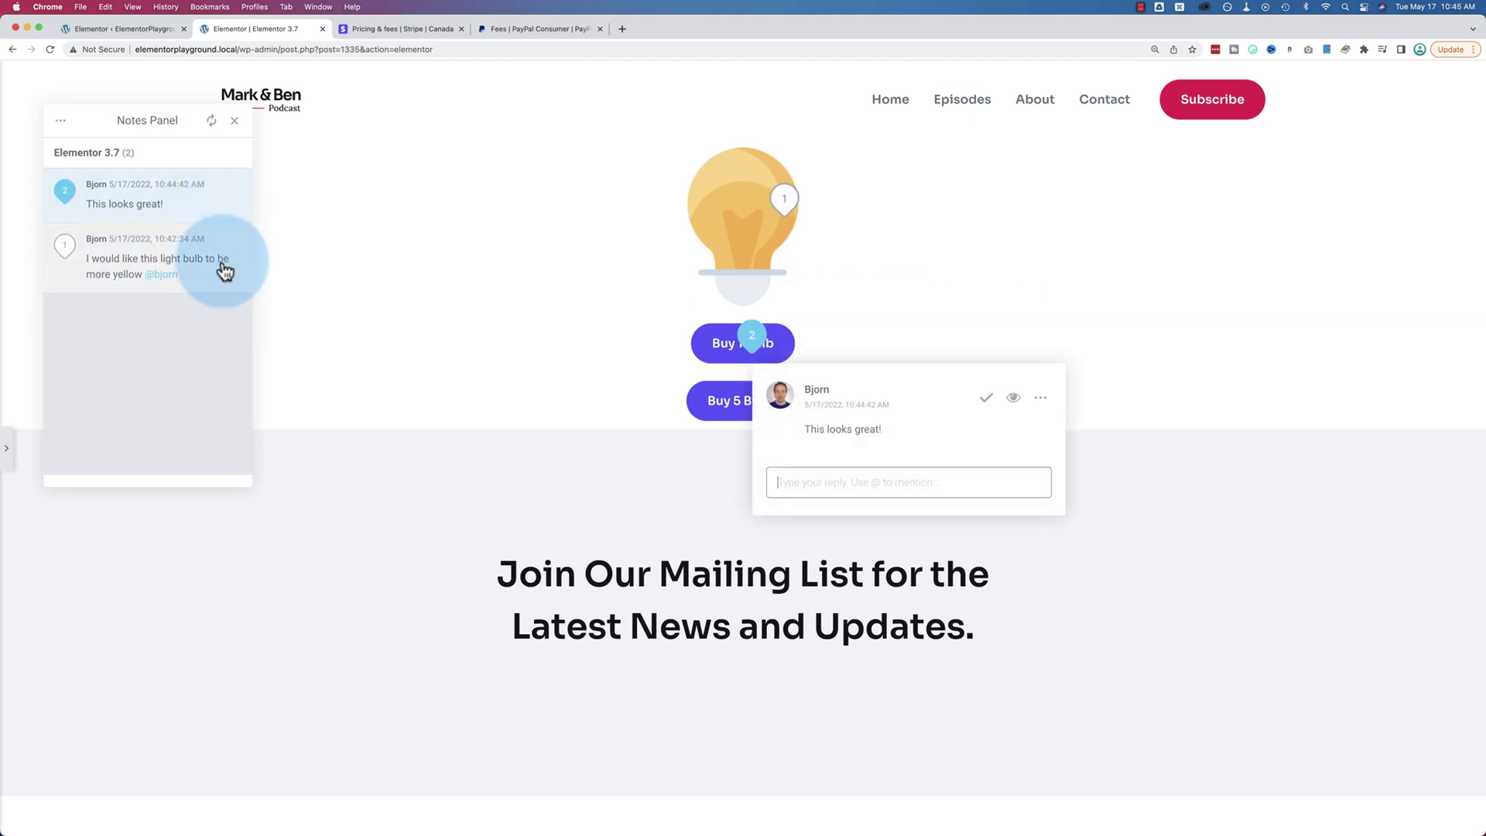
{"action": "left_click", "coordinate": [219, 248]}
{"action": "left_click", "coordinate": [220, 215]}
{"action": "left_click", "coordinate": [220, 257]}
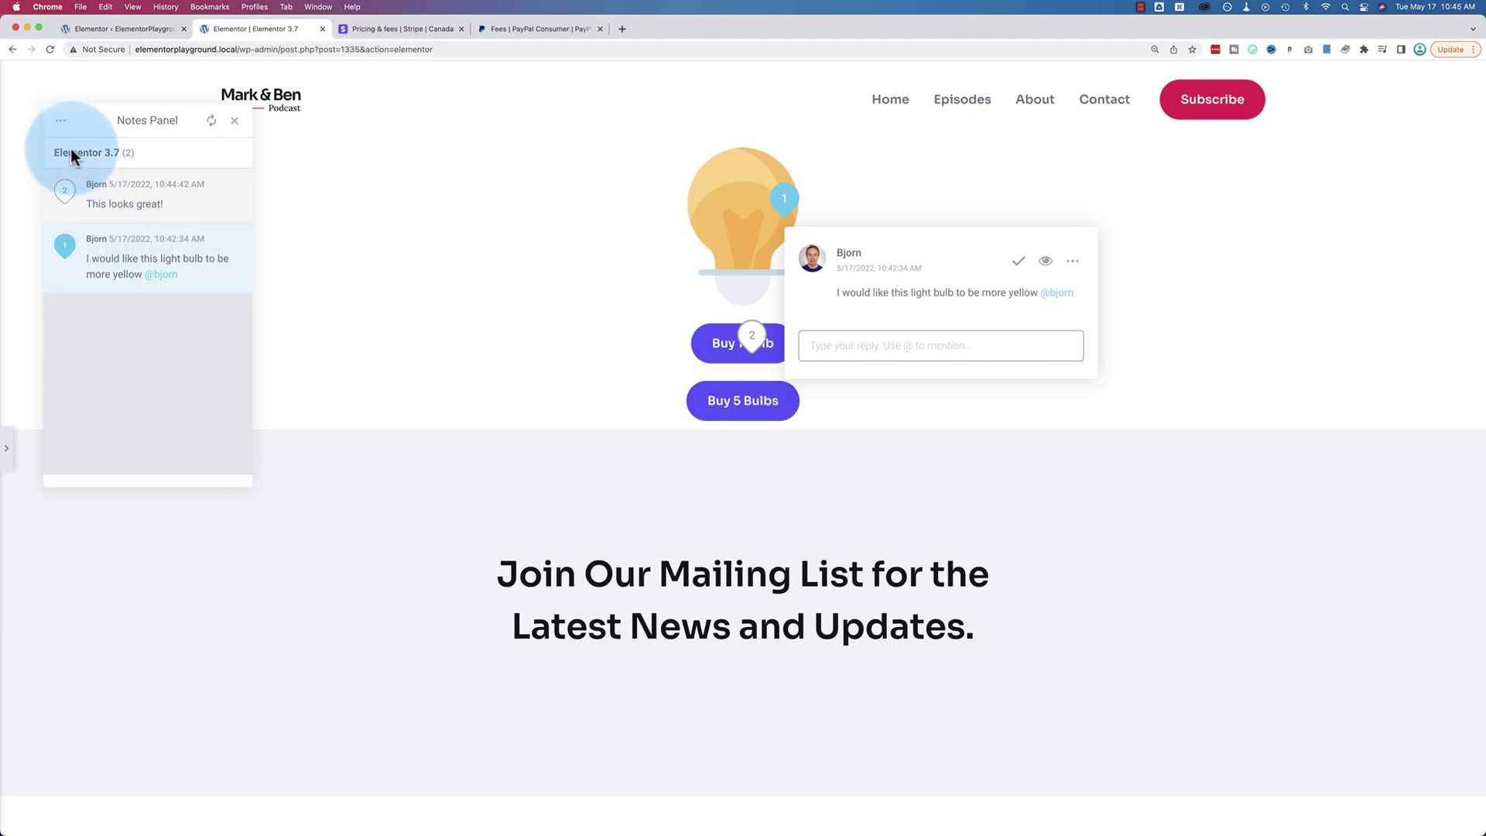
- Filter the Notes list to your own notes, restore all notes, and open note 1's thread
{"action": "left_click", "coordinate": [62, 124]}
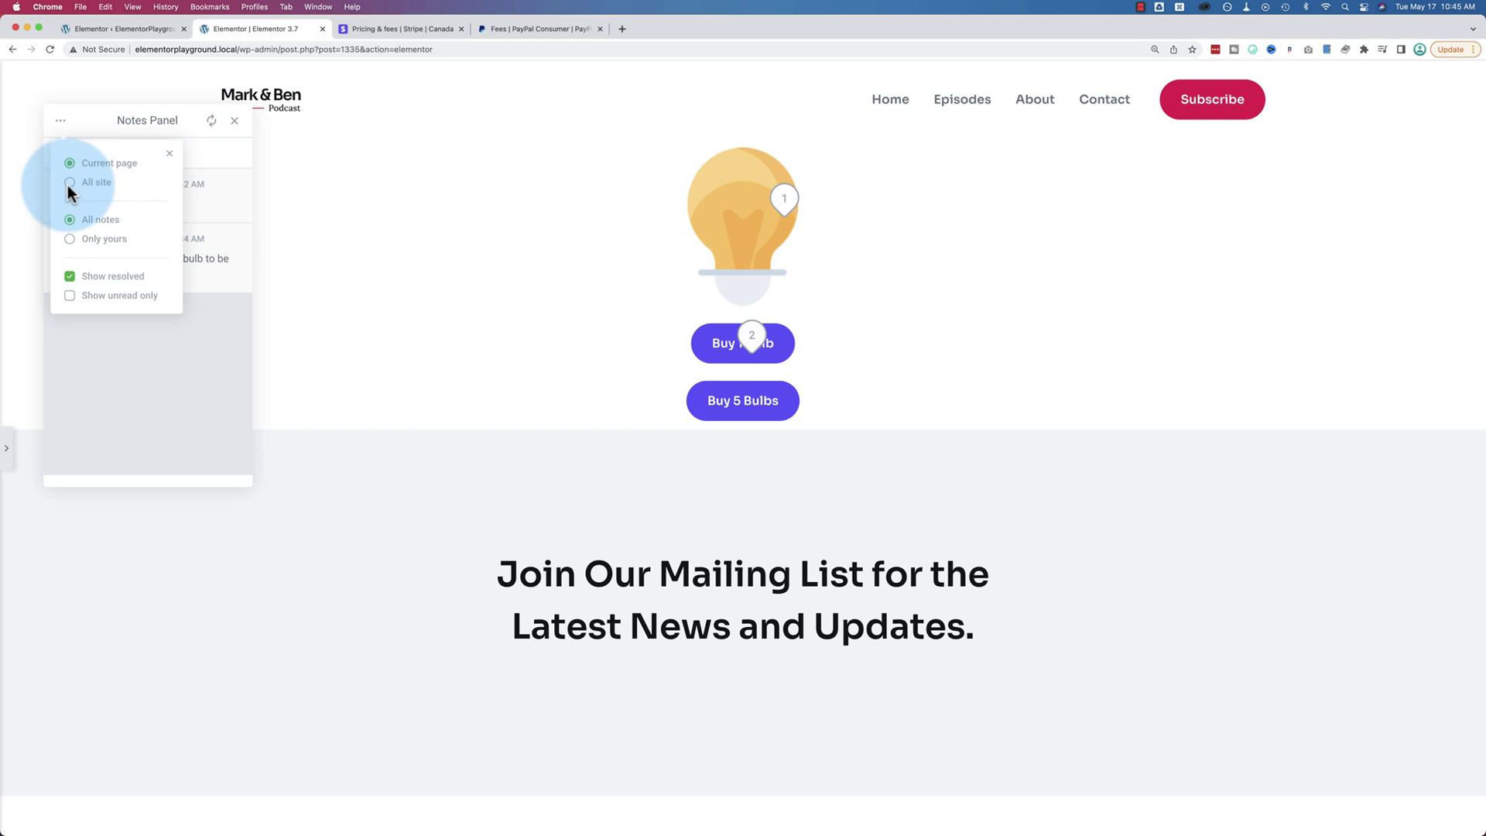
{"action": "left_click", "coordinate": [71, 240]}
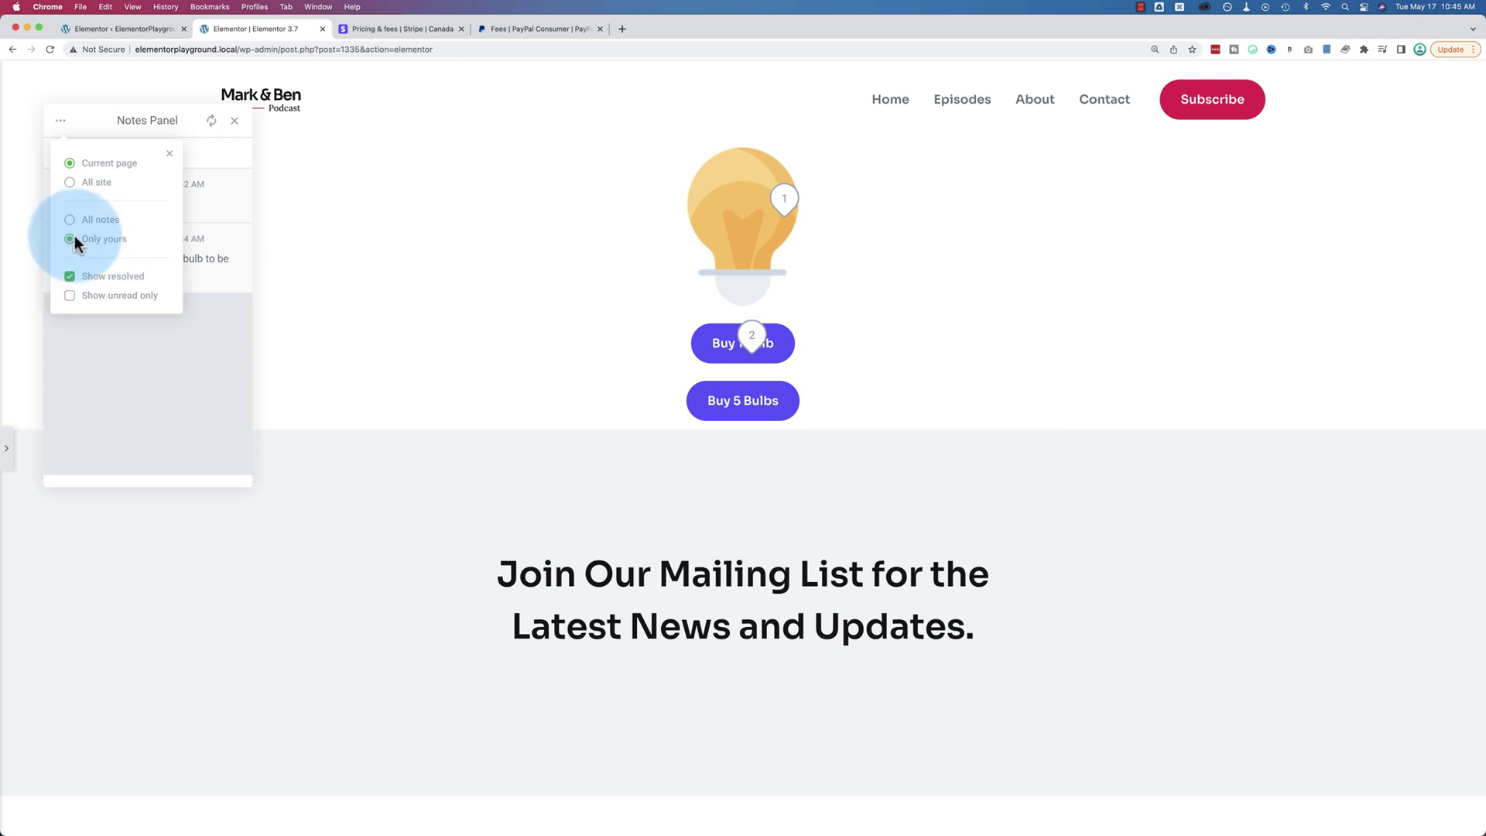
{"action": "left_click", "coordinate": [72, 219]}
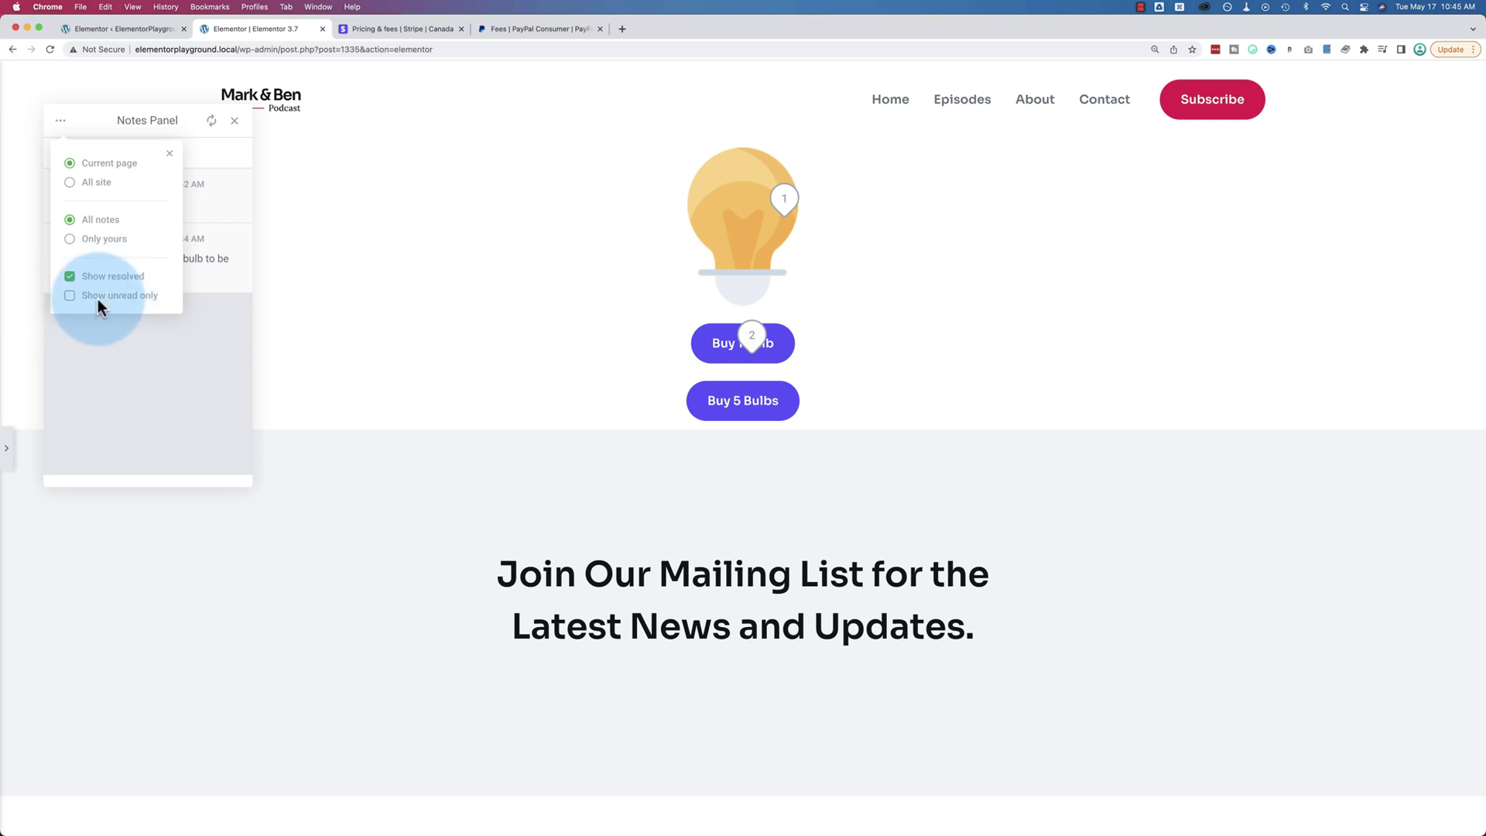
{"action": "left_click", "coordinate": [125, 334]}
{"action": "left_click", "coordinate": [784, 203]}
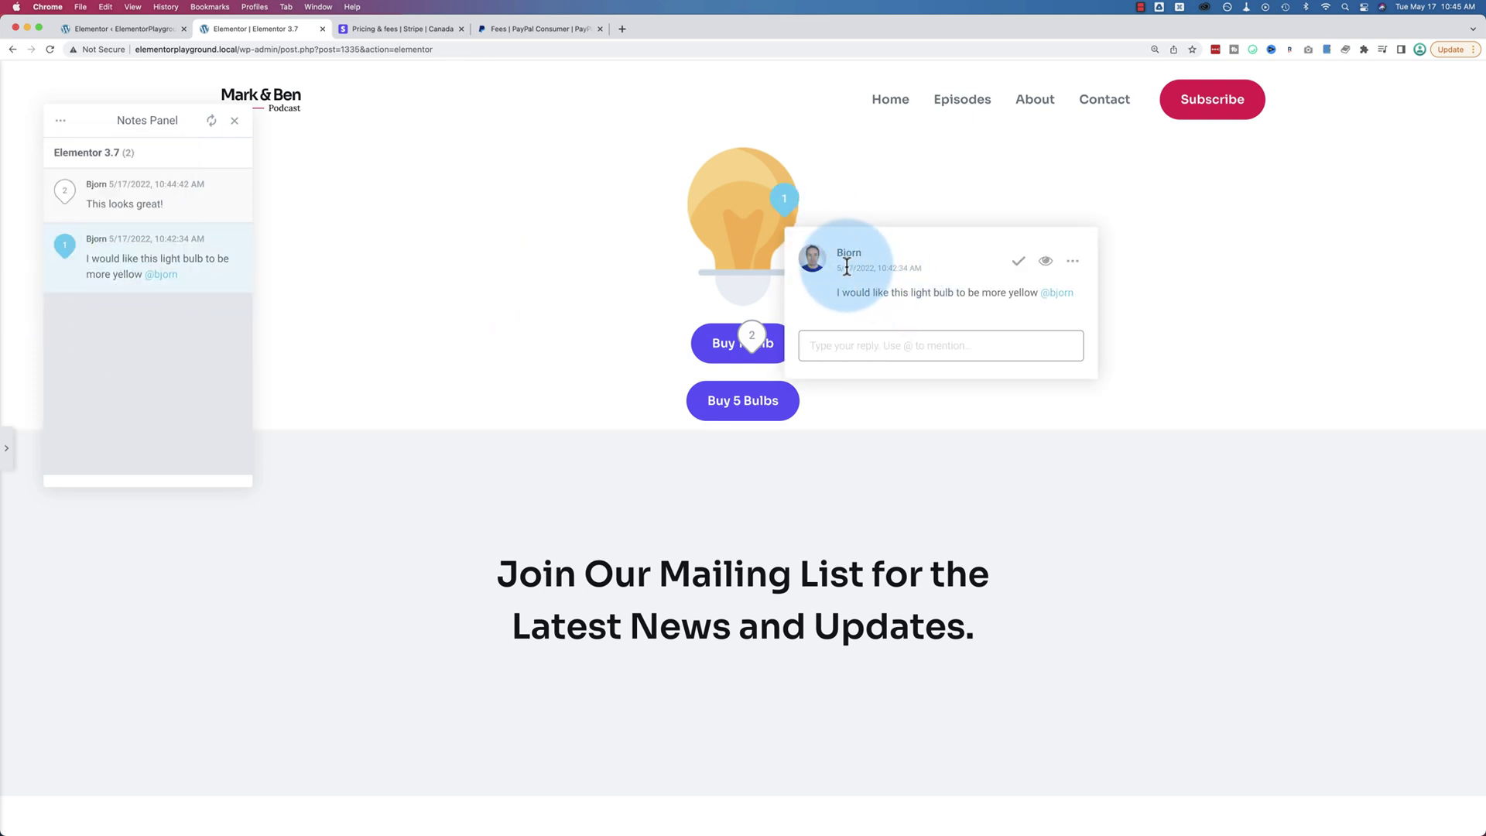
- Post the reply 'Good idea!' on the light bulb comment and check its '...' options
{"action": "mouse_move", "coordinate": [1046, 263]}
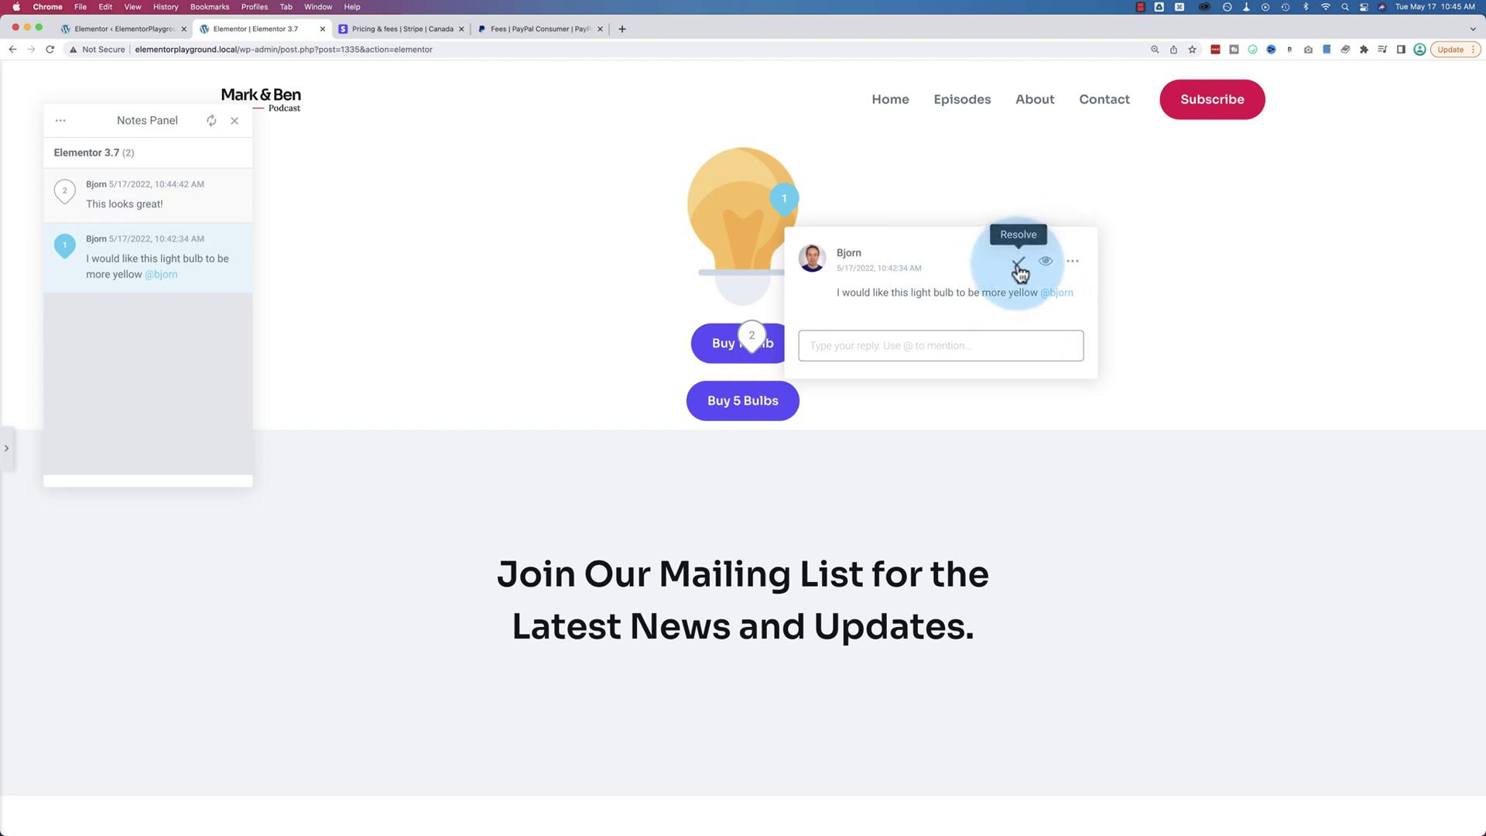
{"action": "left_click", "coordinate": [895, 348]}
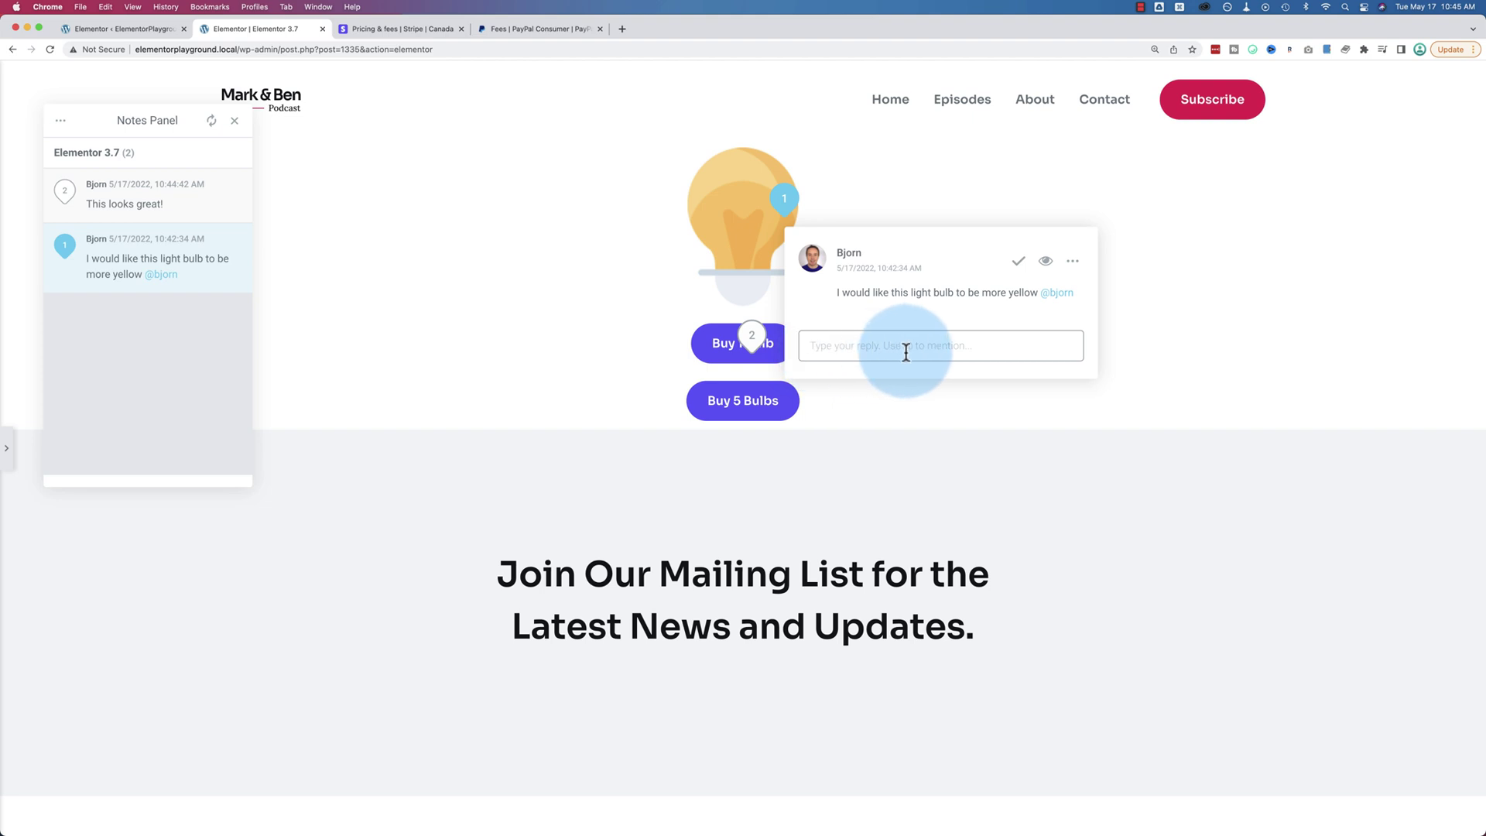
{"action": "type", "text": "Good idea!"}
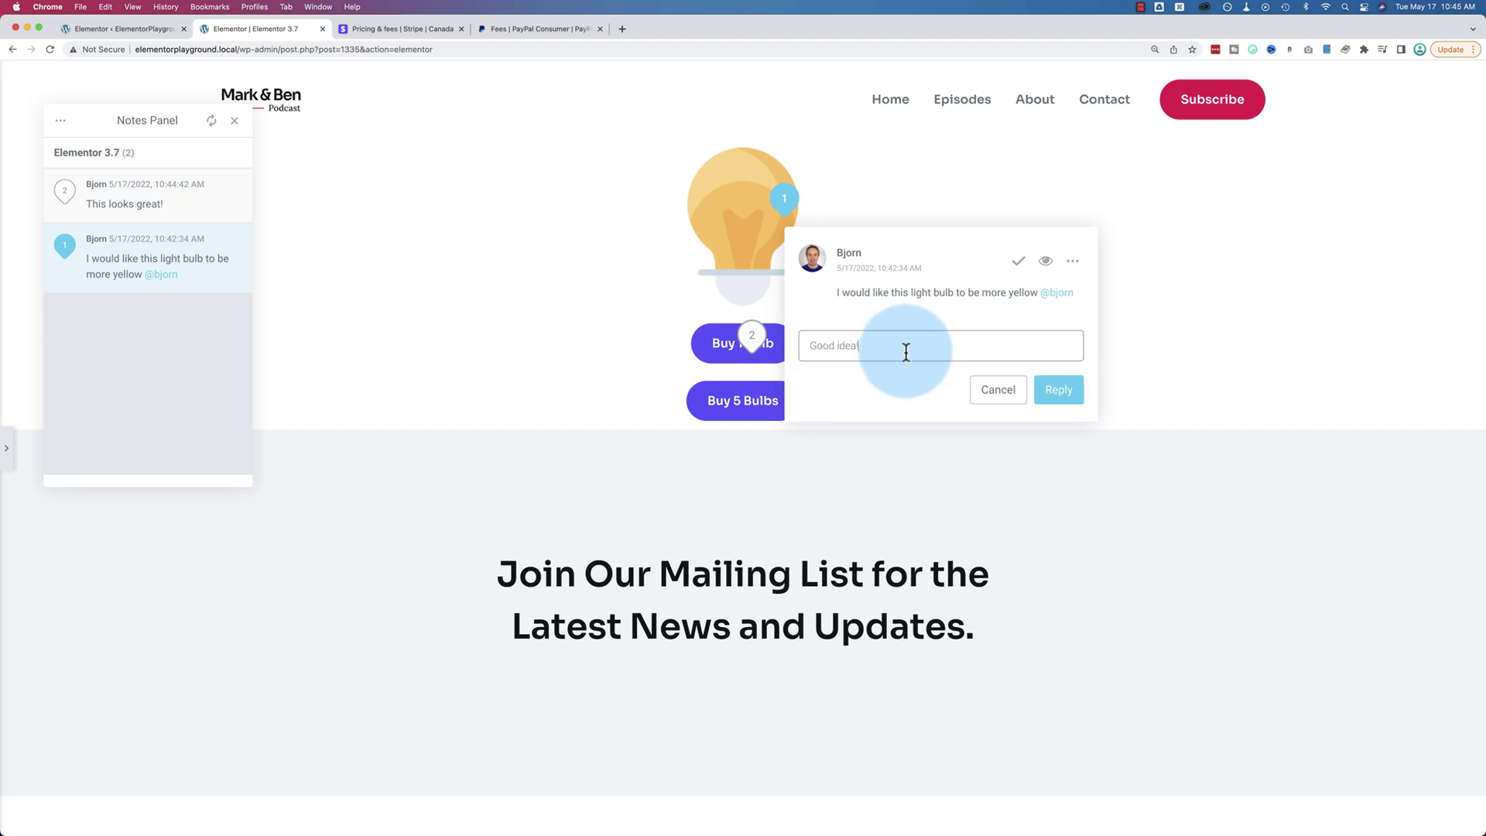
{"action": "left_click", "coordinate": [1054, 389]}
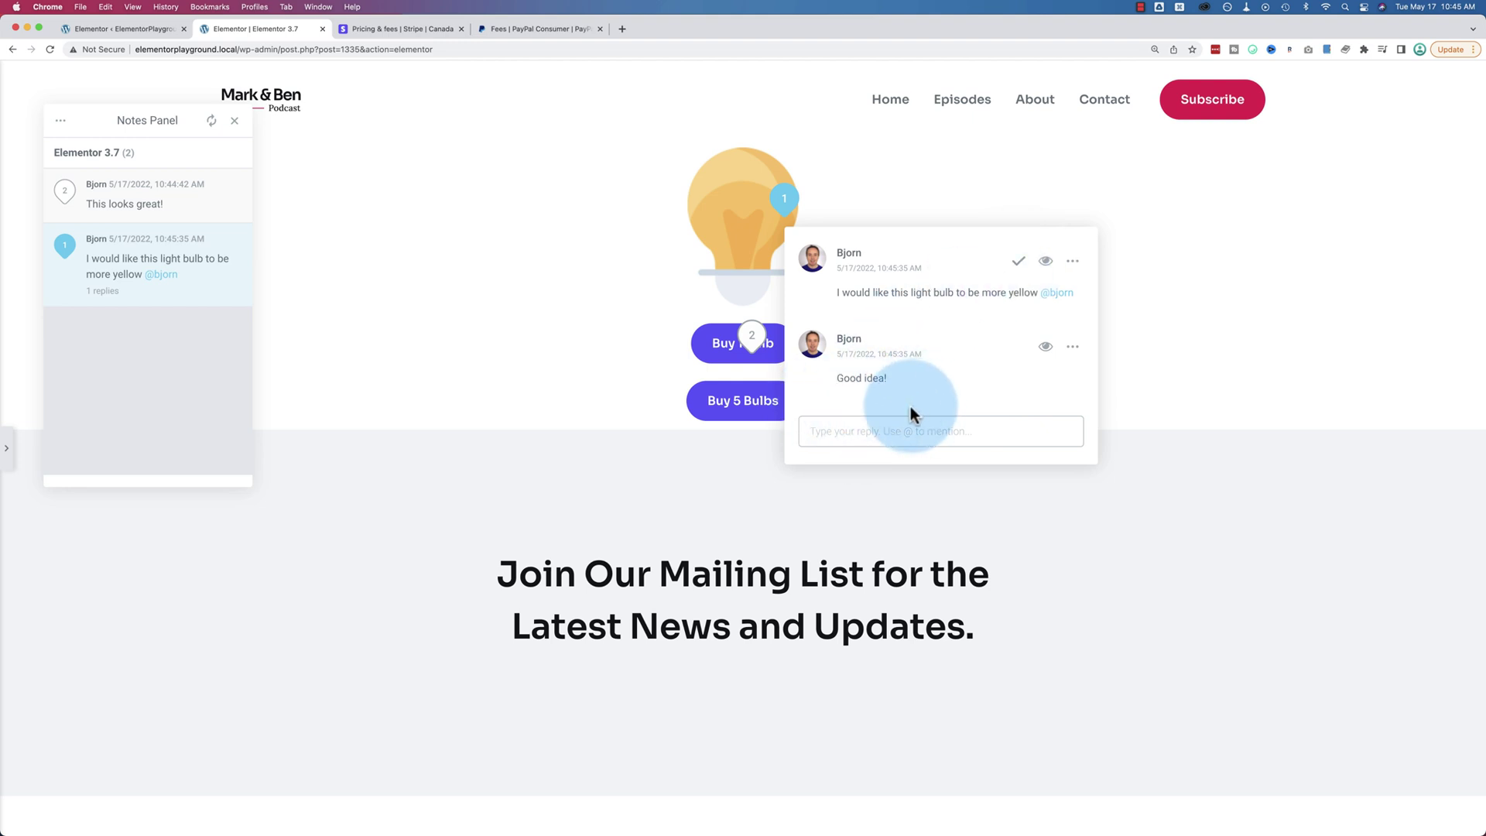
{"action": "left_click", "coordinate": [1071, 264]}
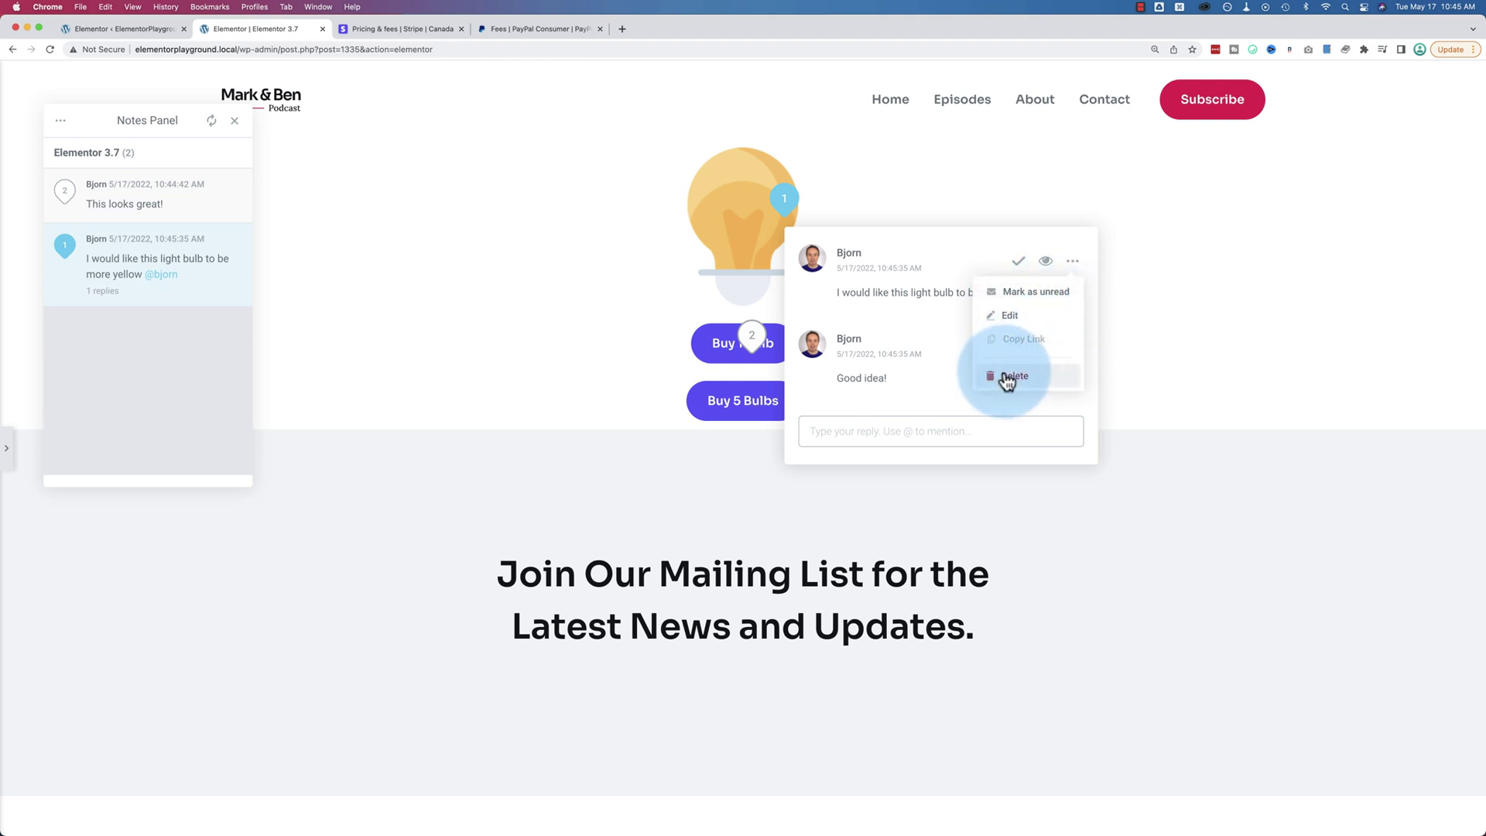
{"action": "left_click", "coordinate": [966, 290]}
- Mark the light bulb note resolved and hide resolved notes from the list
{"action": "left_click", "coordinate": [1018, 262]}
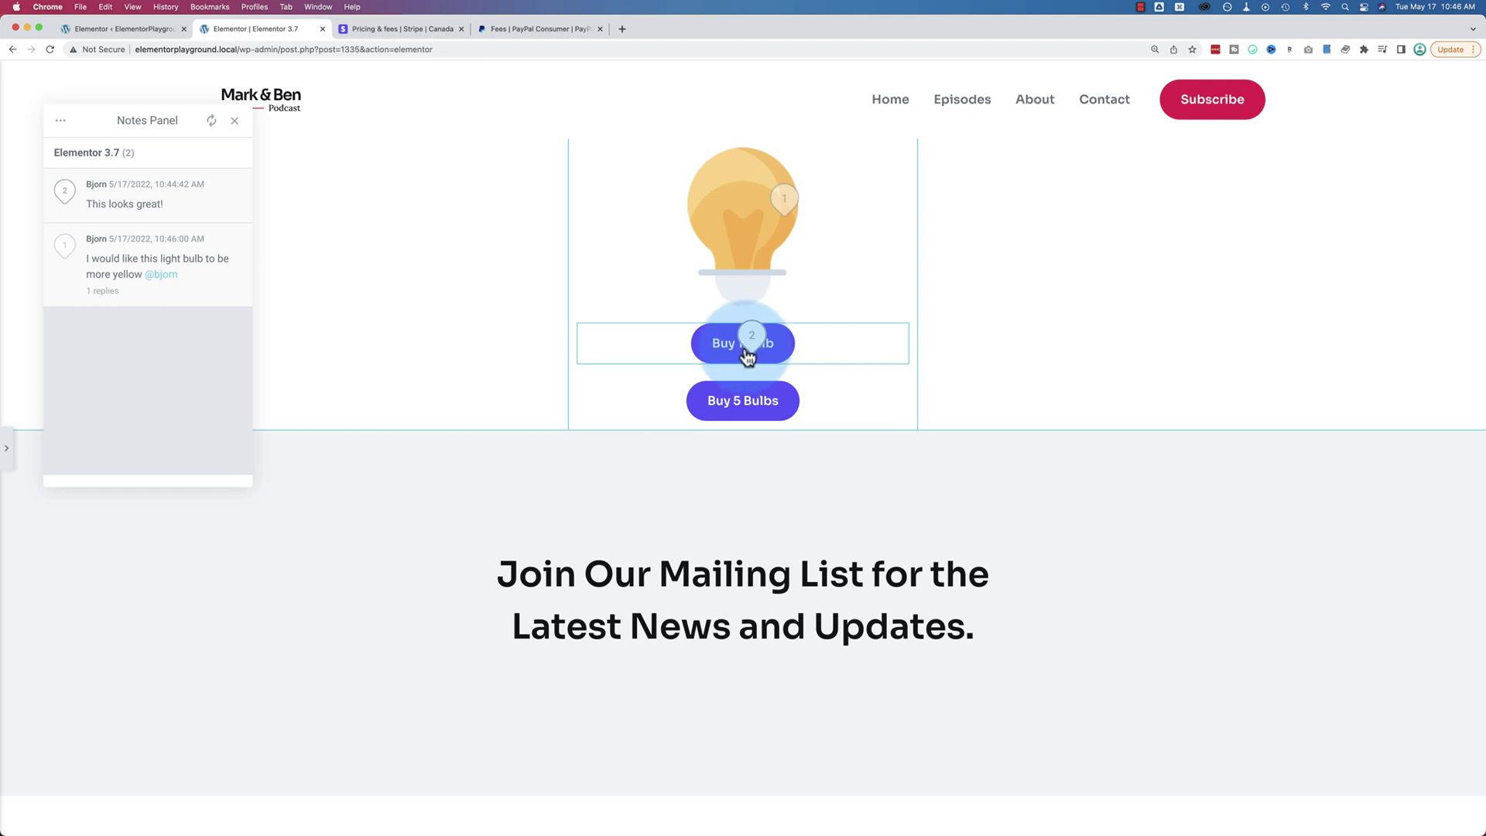
{"action": "left_click", "coordinate": [61, 123]}
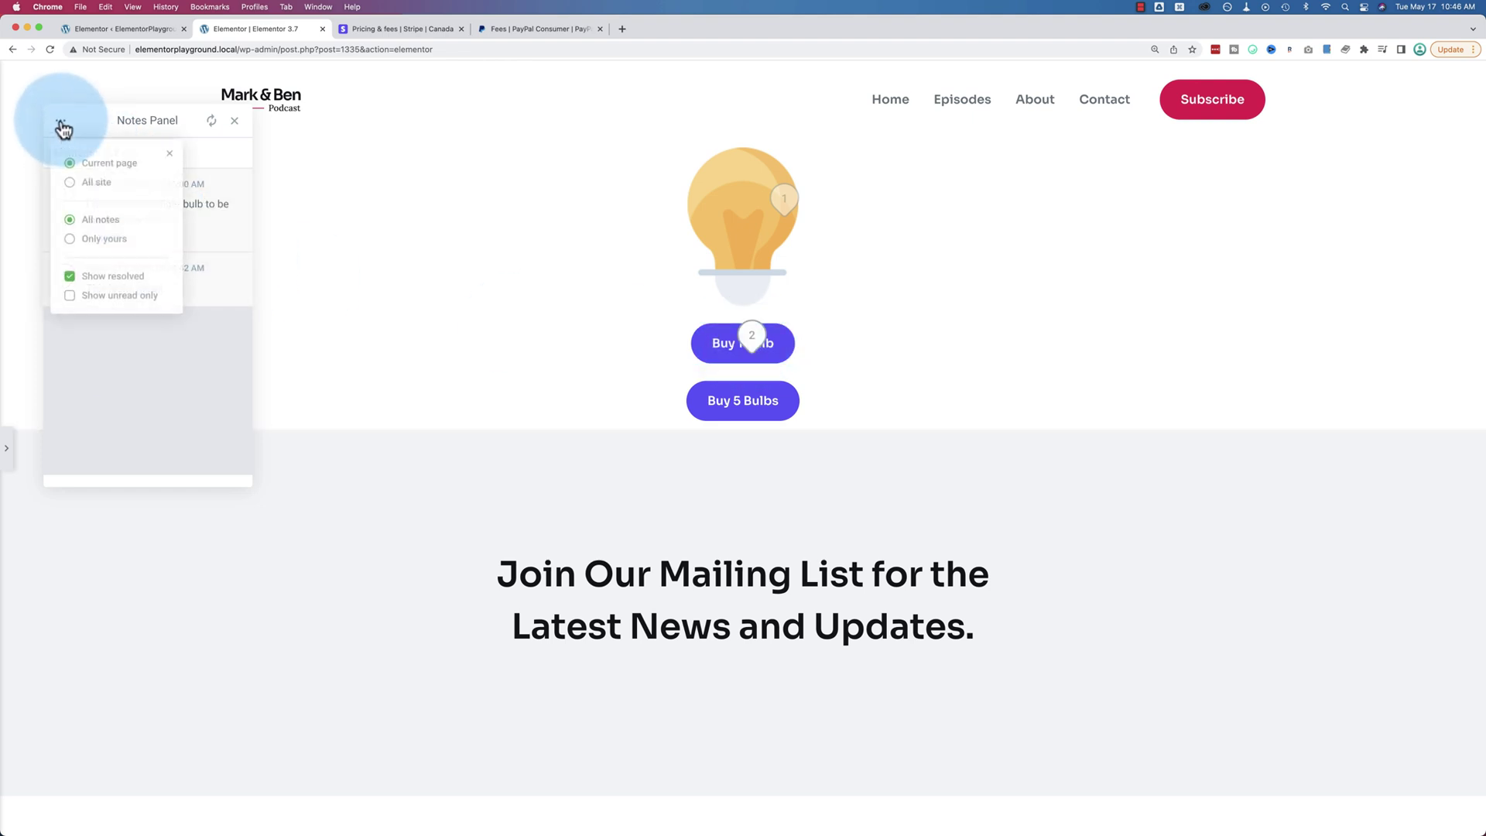
{"action": "left_click", "coordinate": [71, 276]}
{"action": "left_click", "coordinate": [120, 383]}
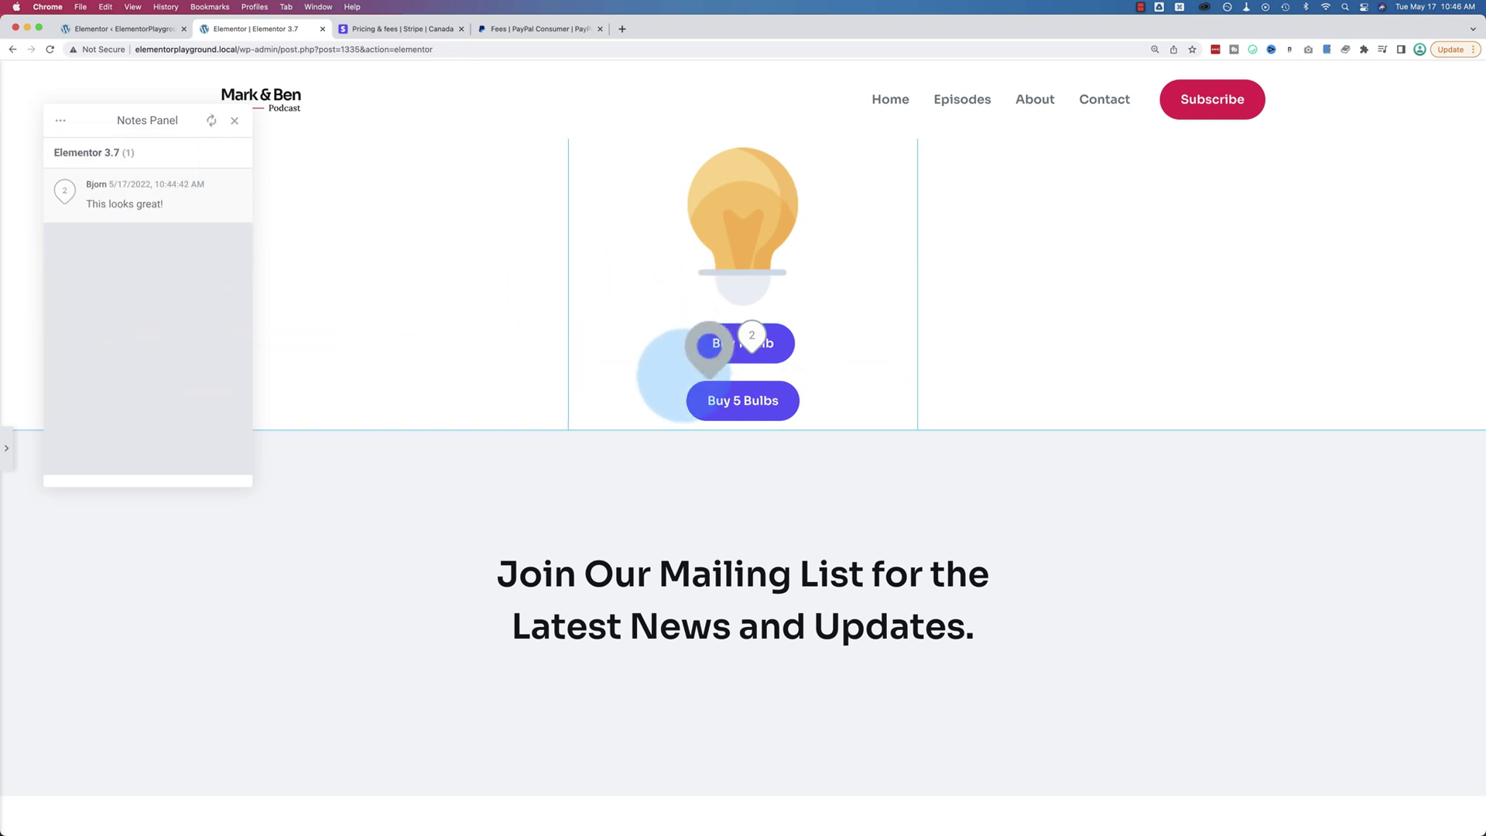
- Show resolved notes again and exit notes mode back to the editor
{"action": "left_click", "coordinate": [61, 128]}
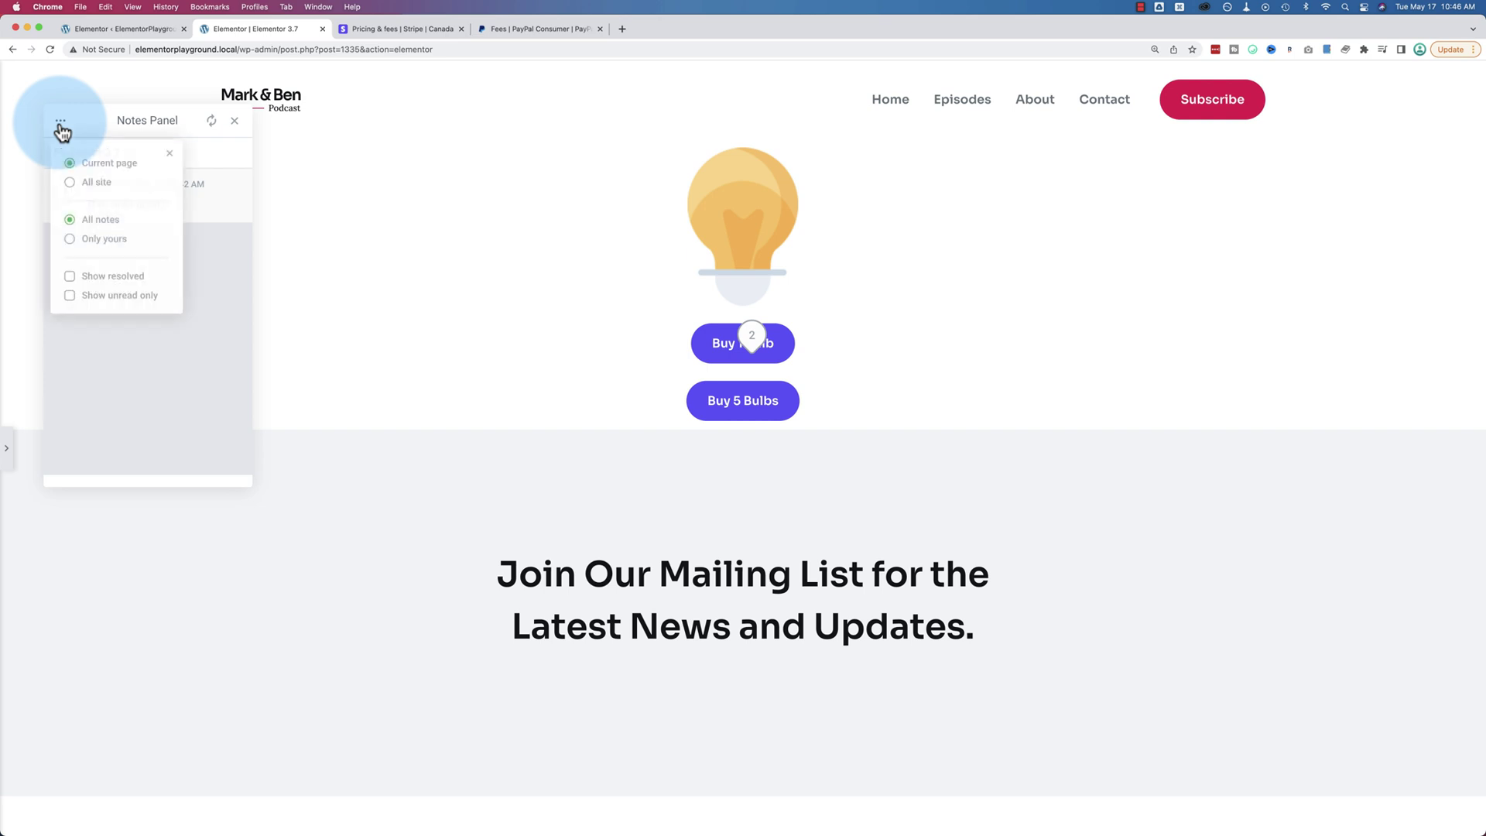
{"action": "left_click", "coordinate": [71, 277]}
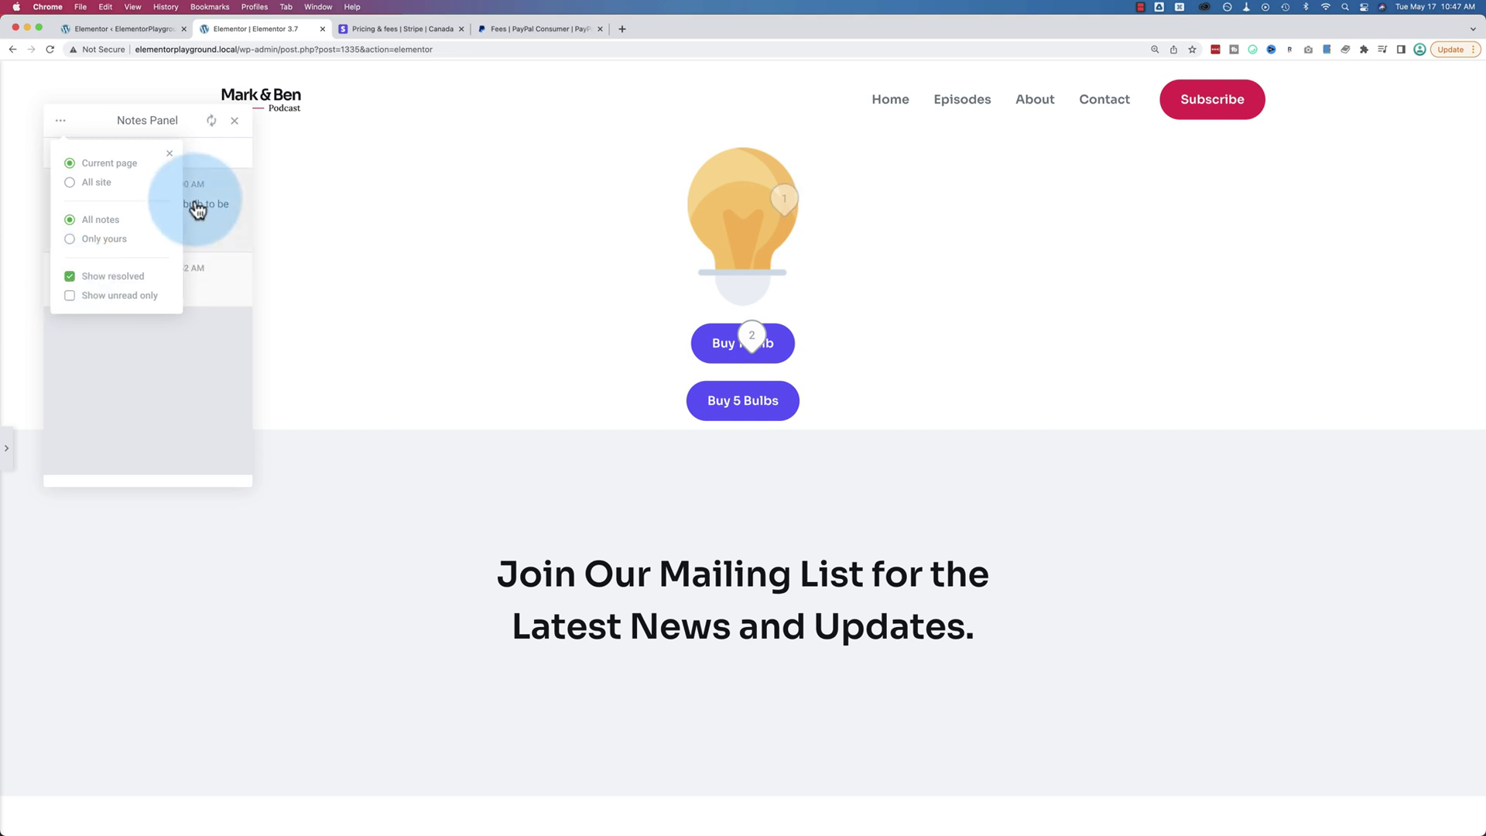
{"action": "left_click", "coordinate": [169, 153]}
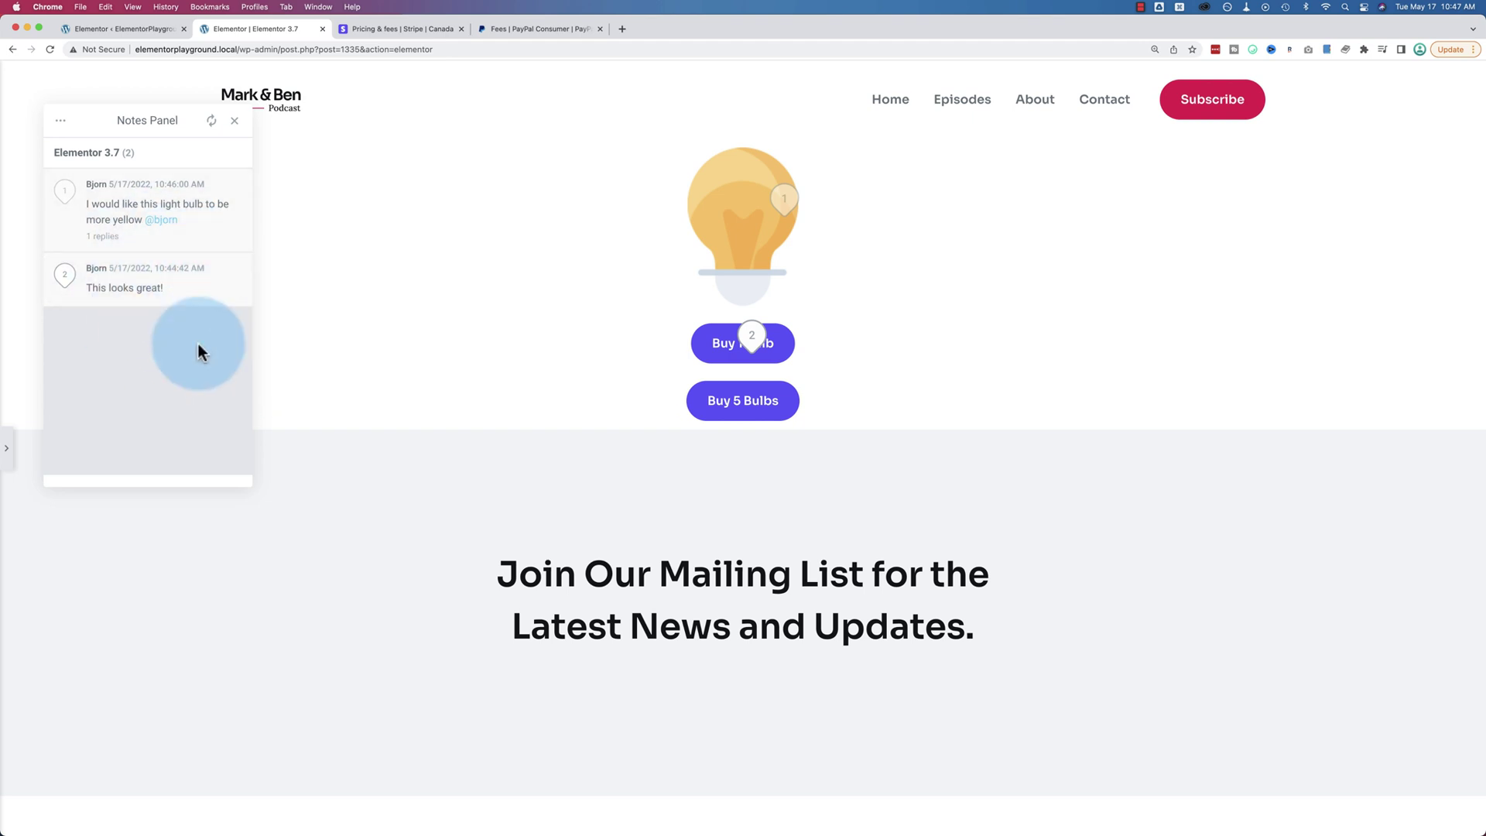
{"action": "key", "text": "Escape"}
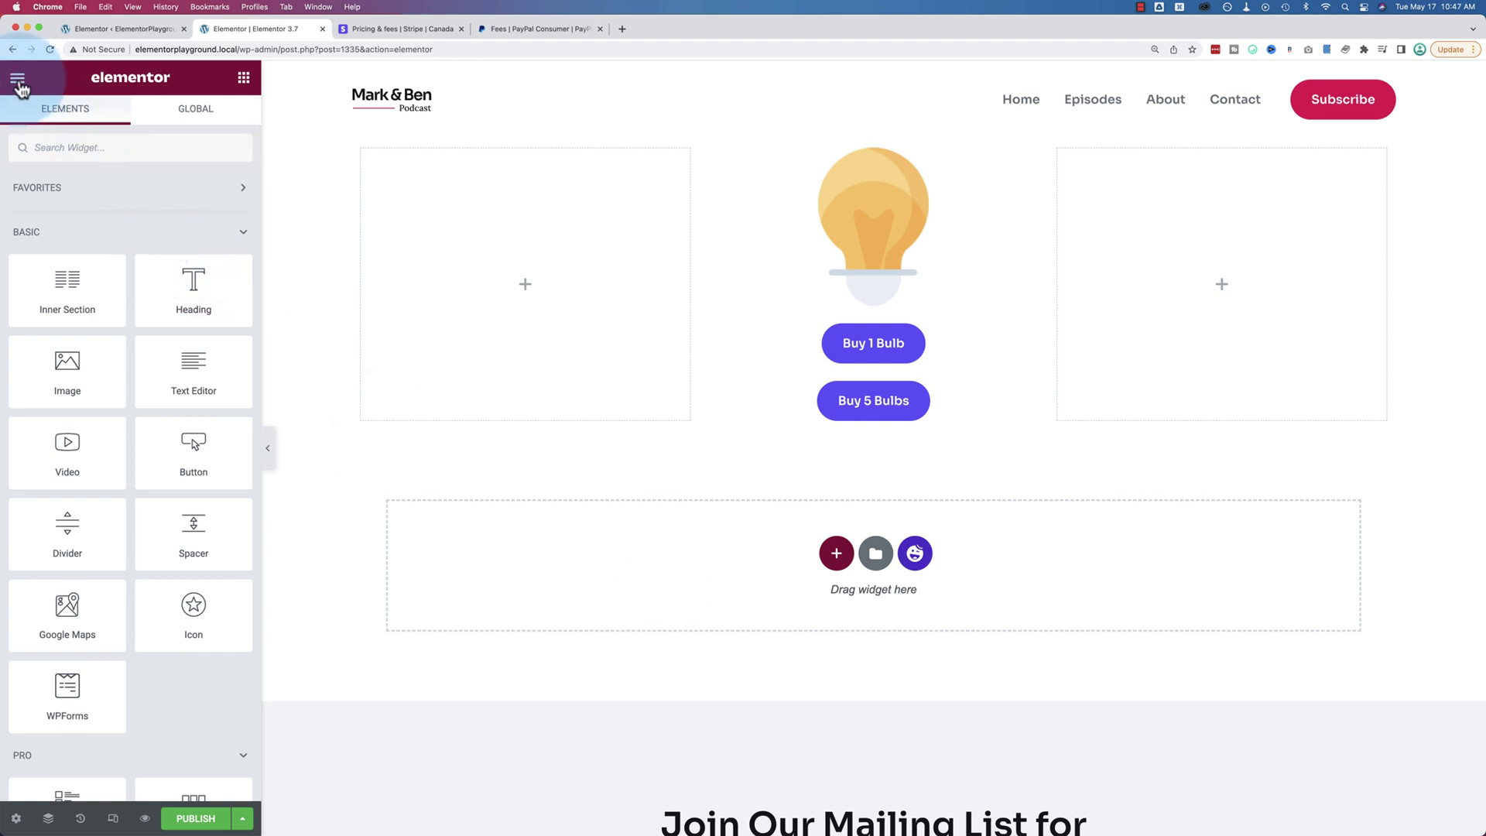
- Search the widgets for 'art' and place a Cart widget below the light bulb section
{"action": "left_click", "coordinate": [17, 77]}
{"action": "left_click", "coordinate": [67, 308]}
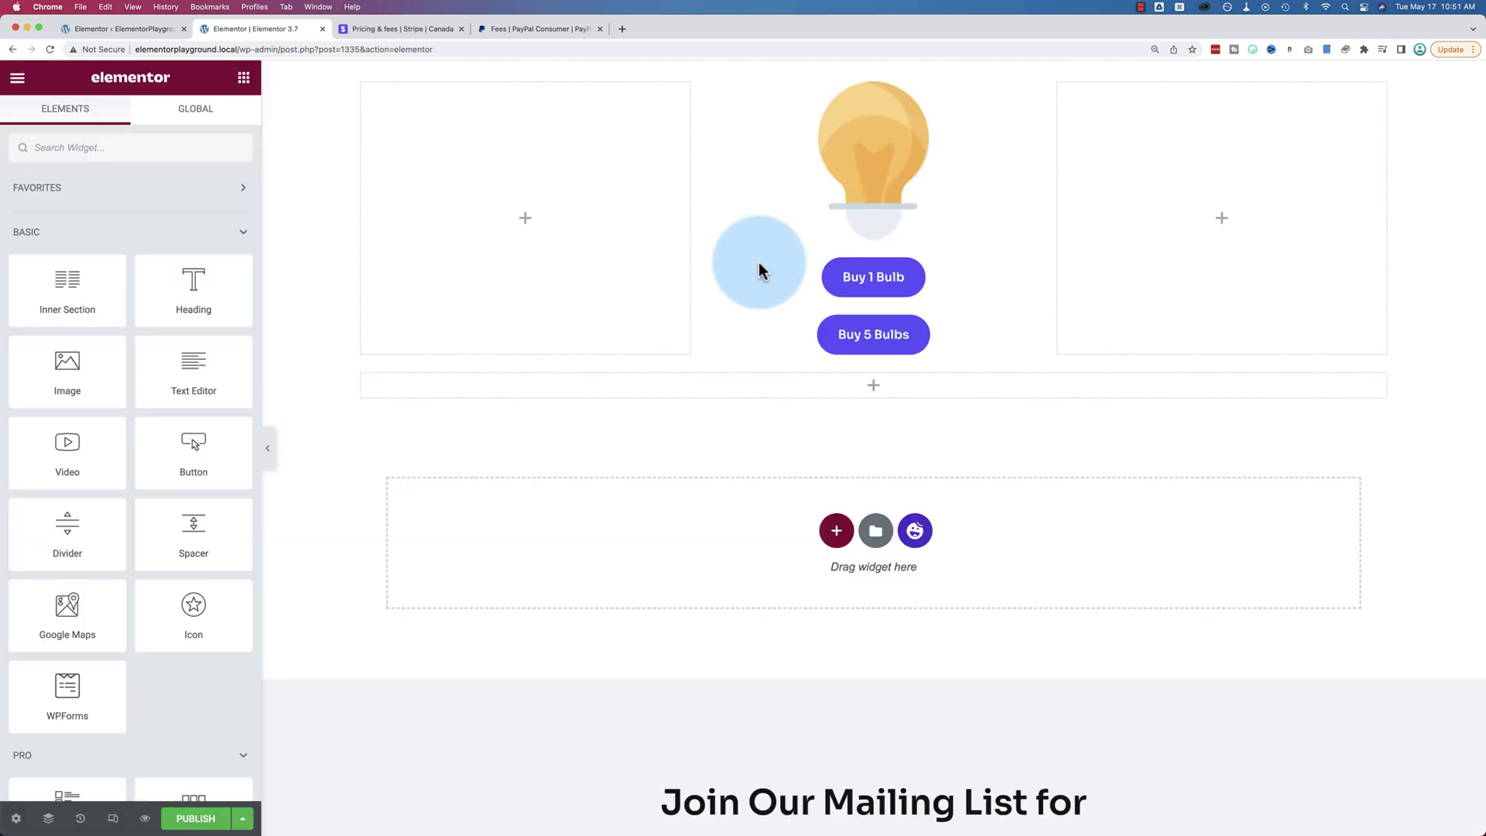
{"action": "left_click", "coordinate": [194, 150]}
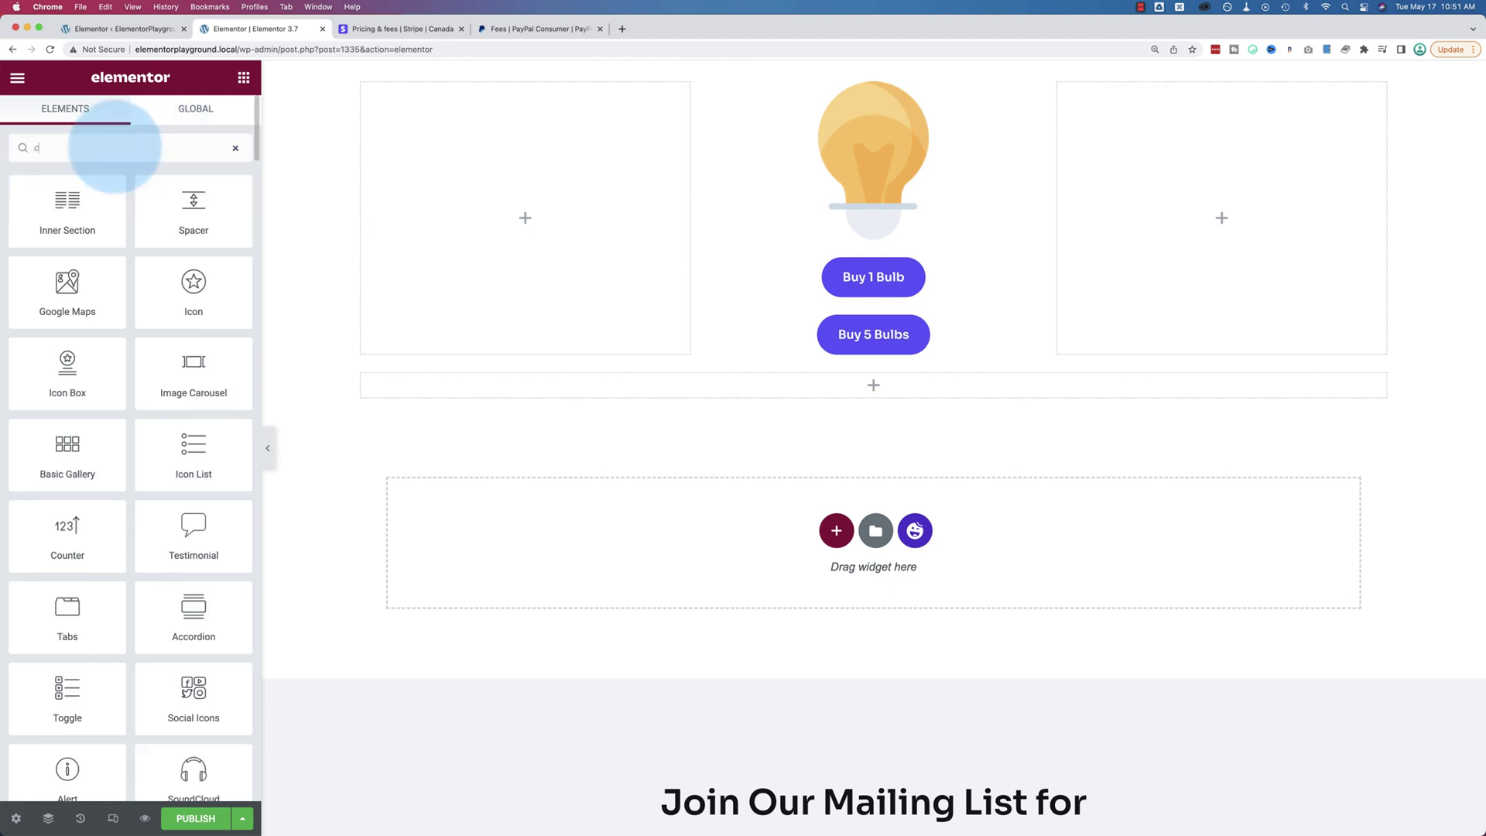
{"action": "type", "text": "art"}
{"action": "left_click_drag", "start_coordinate": [193, 452], "coordinate": [809, 387]}
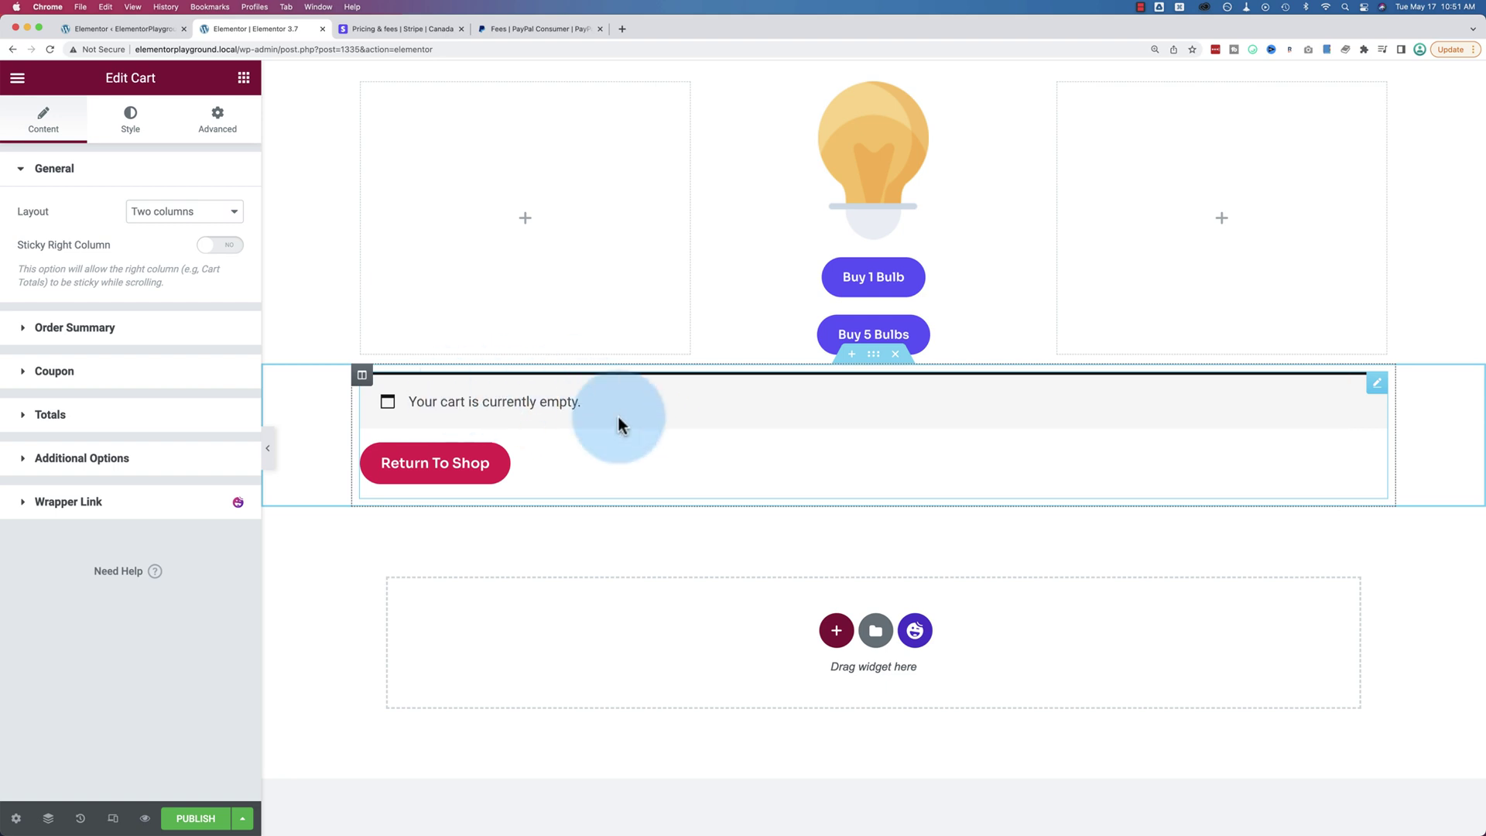
- Expand the Cart's Coupon and Additional Options, enable Customize empty cart, and list its templates
{"action": "left_click", "coordinate": [46, 371]}
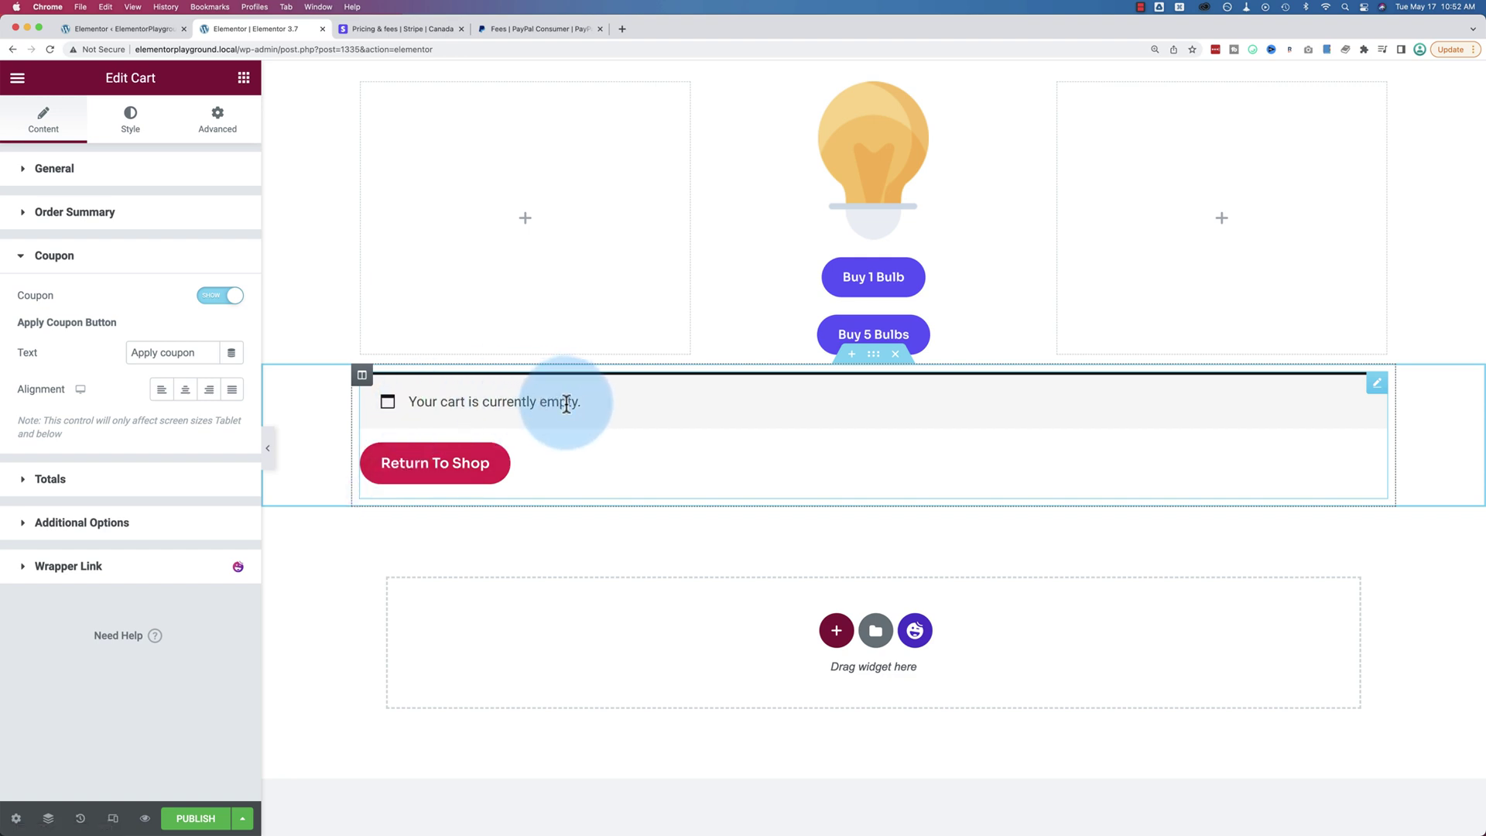
{"action": "left_click", "coordinate": [74, 523]}
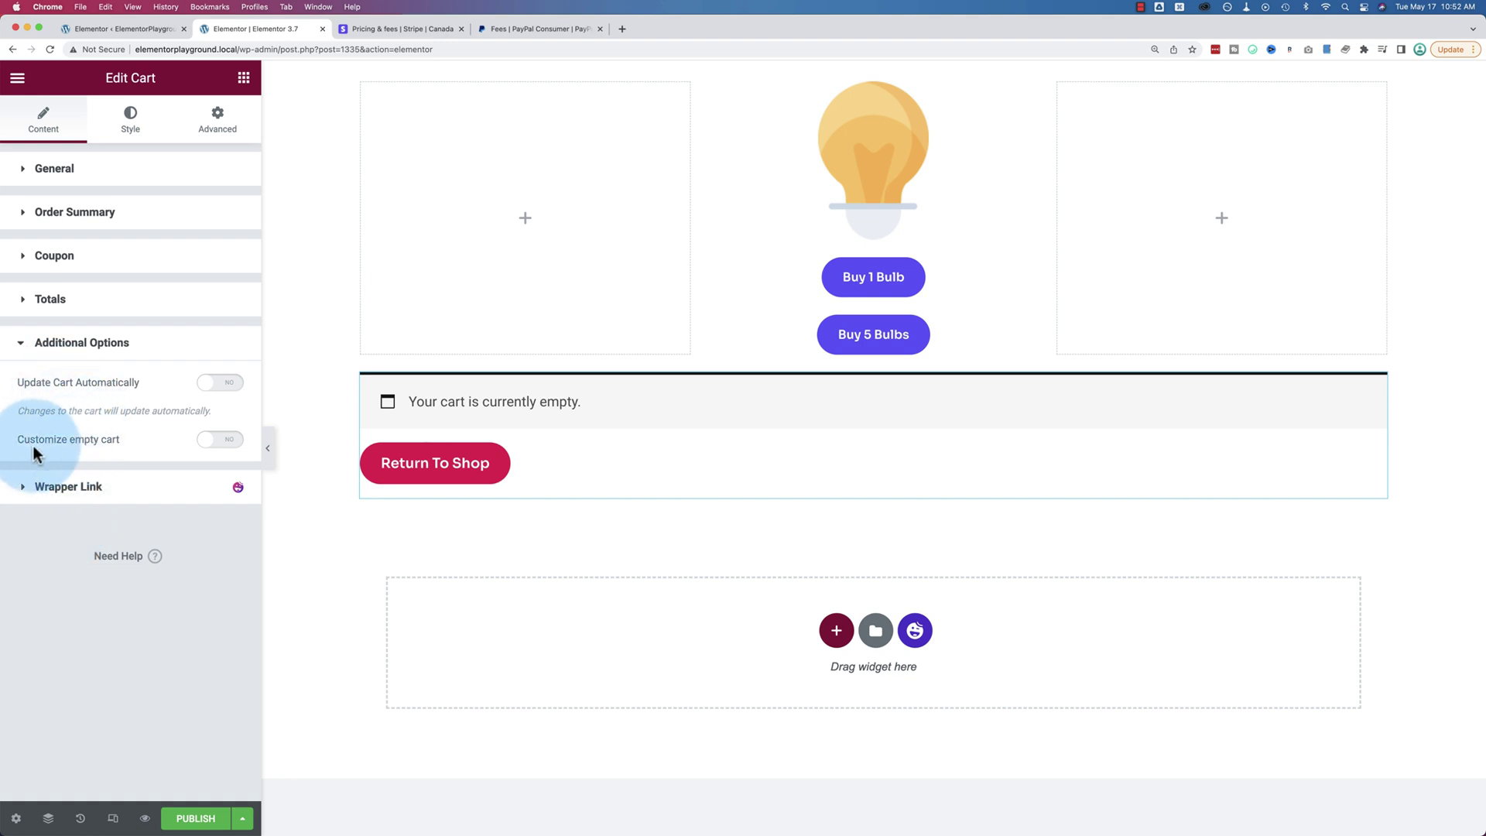
{"action": "left_click", "coordinate": [215, 449]}
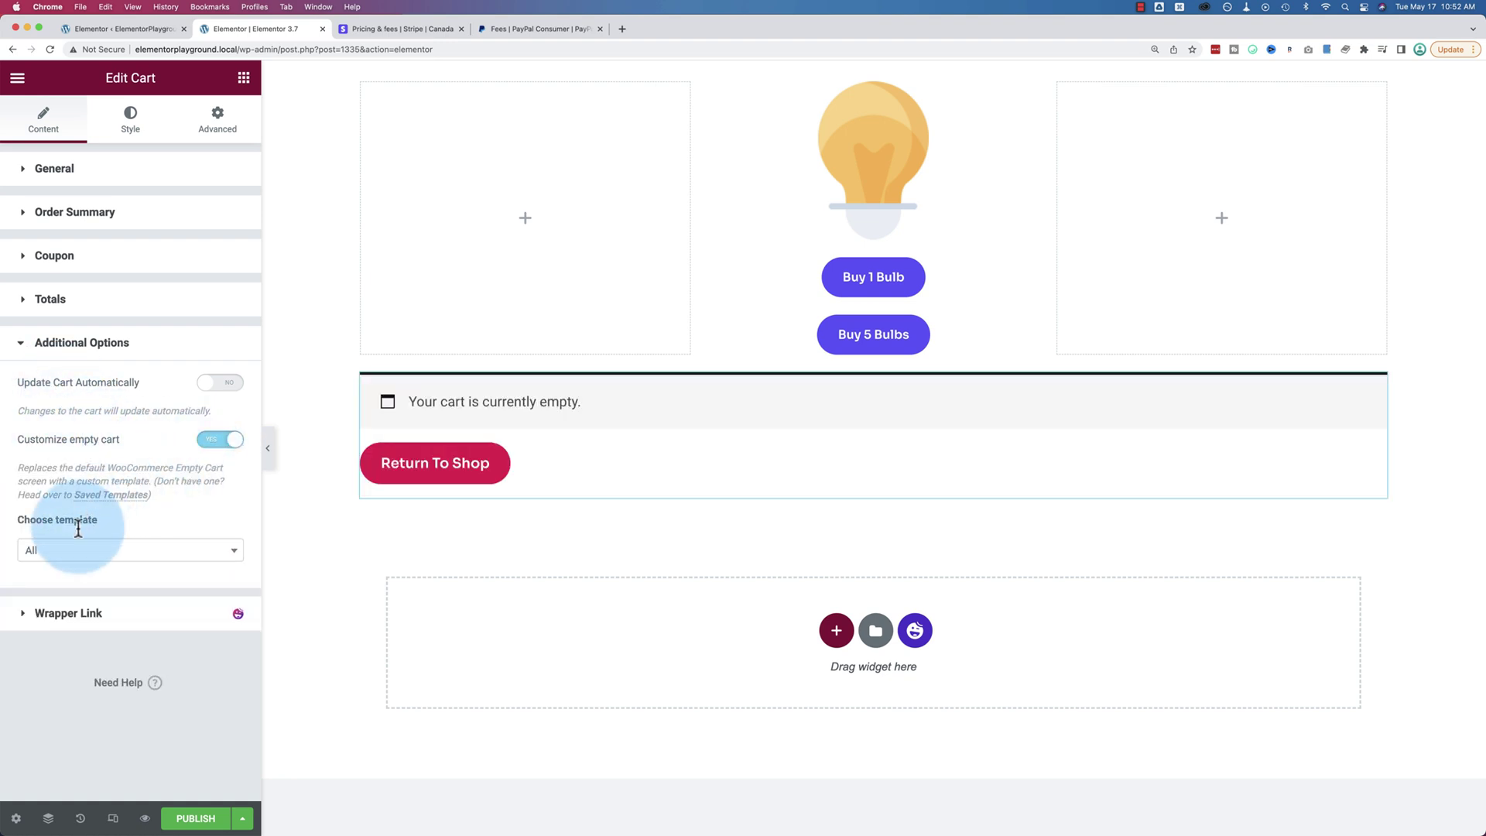
{"action": "left_click", "coordinate": [68, 553]}
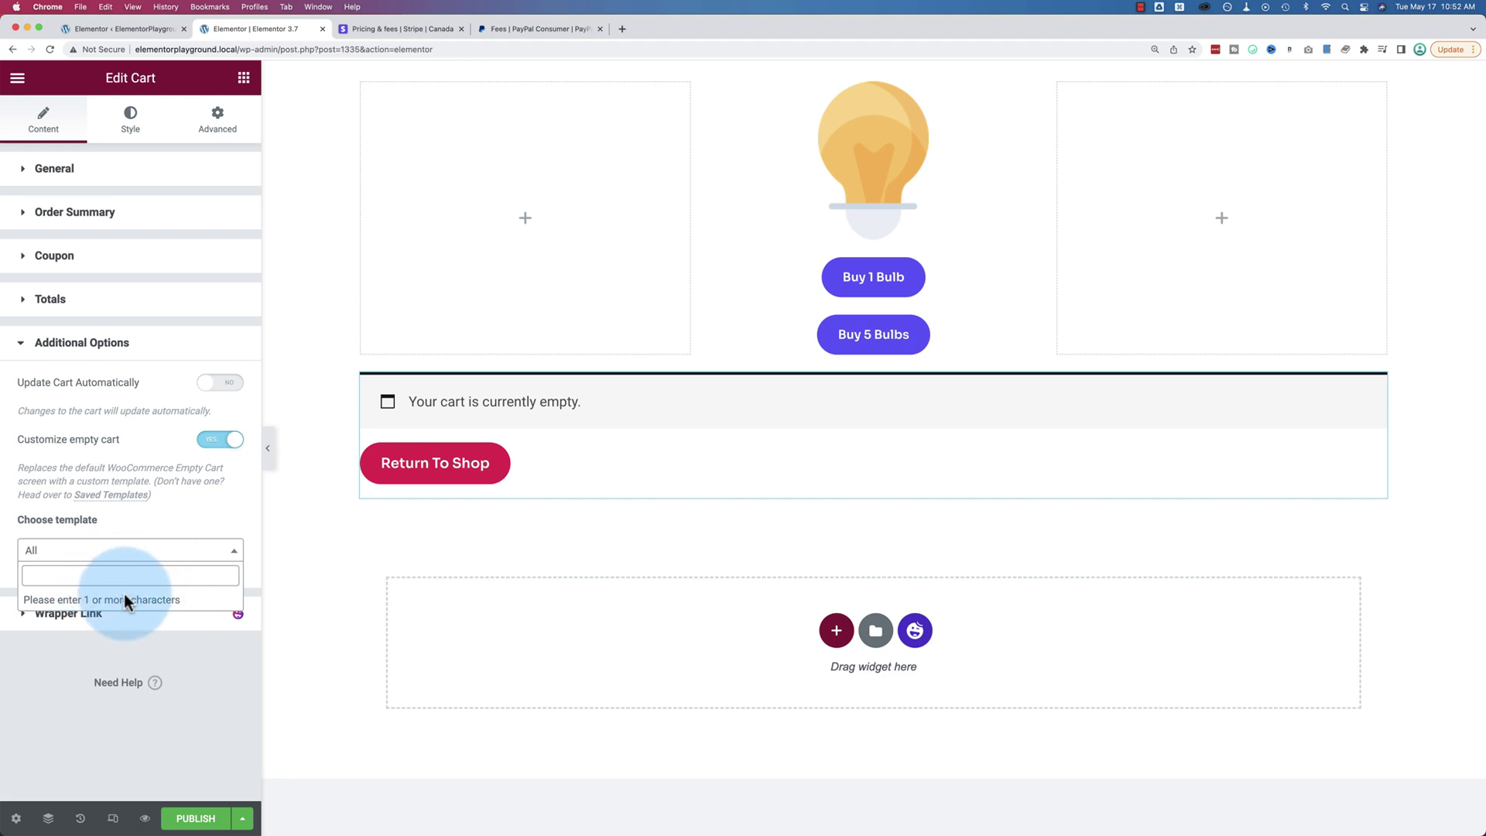
{"action": "left_click", "coordinate": [150, 25]}
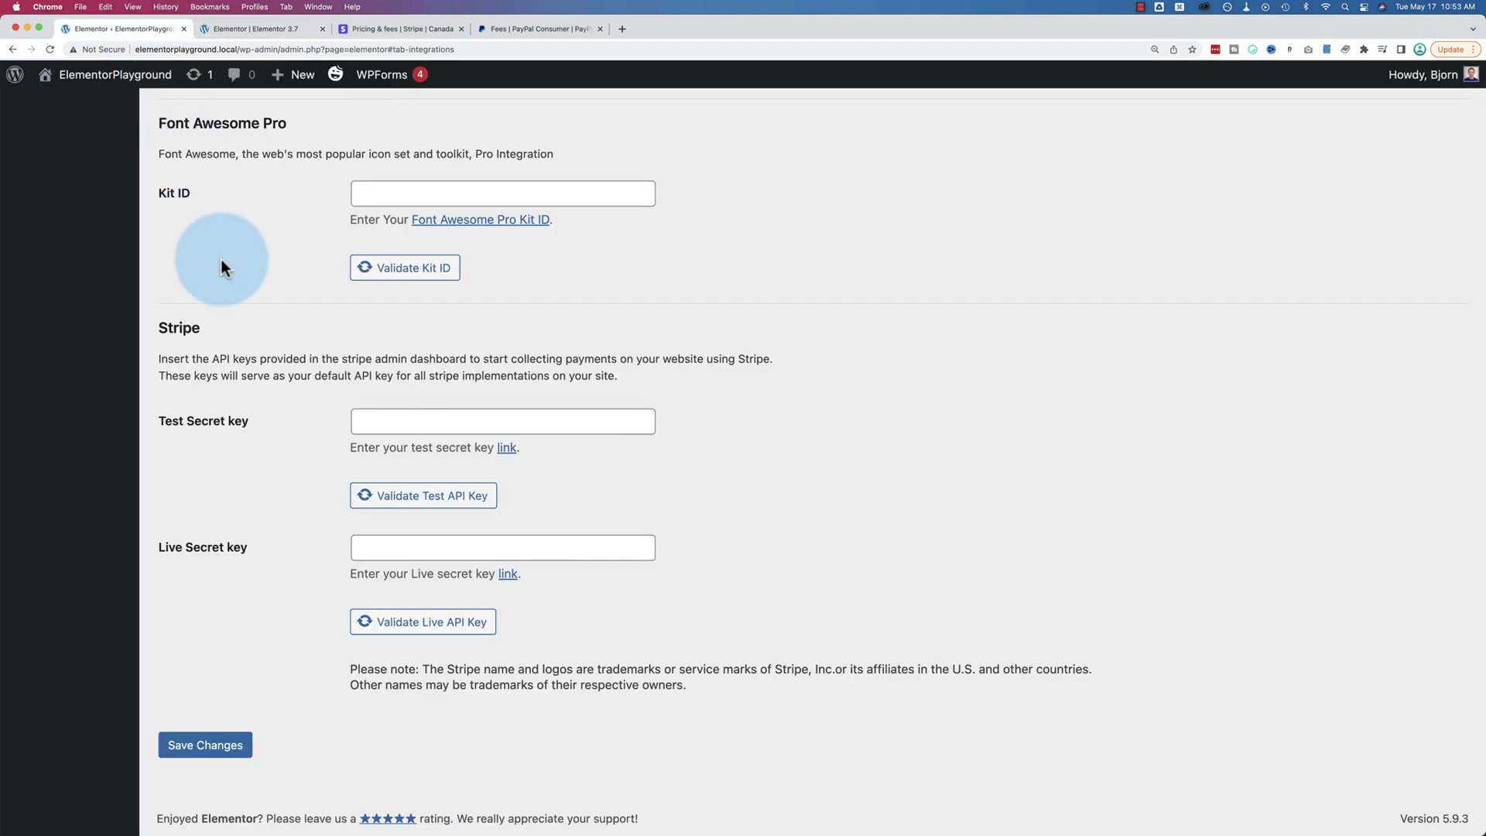
- Load the Saved Templates page in the WordPress admin tab, then return to the editor tab
{"action": "scroll", "coordinate": [221, 265], "scroll_direction": "up", "scroll_amount": 15}
{"action": "scroll", "coordinate": [222, 264], "scroll_direction": "up", "scroll_amount": 10}
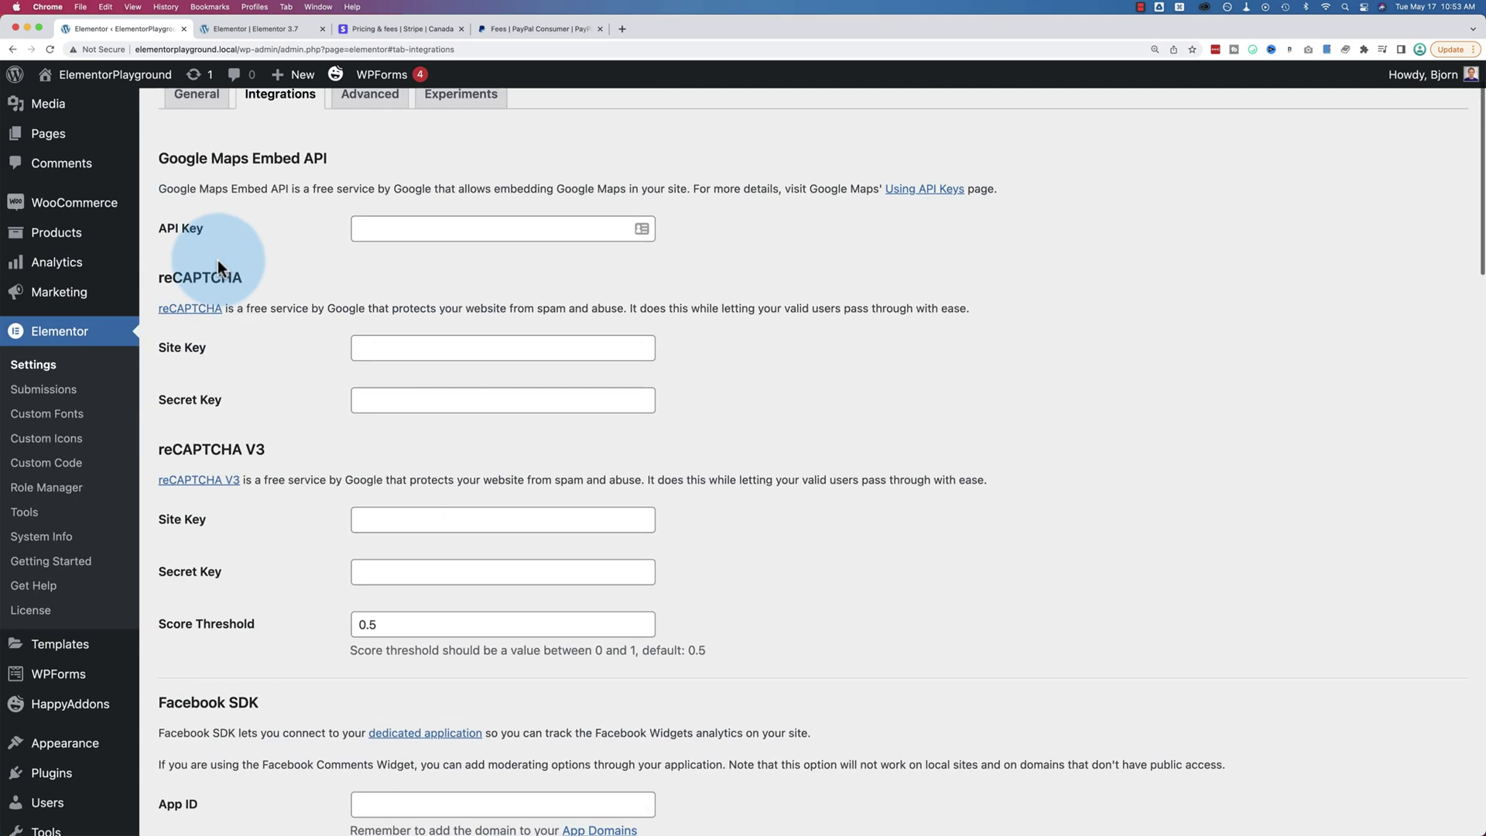
{"action": "mouse_move", "coordinate": [69, 647]}
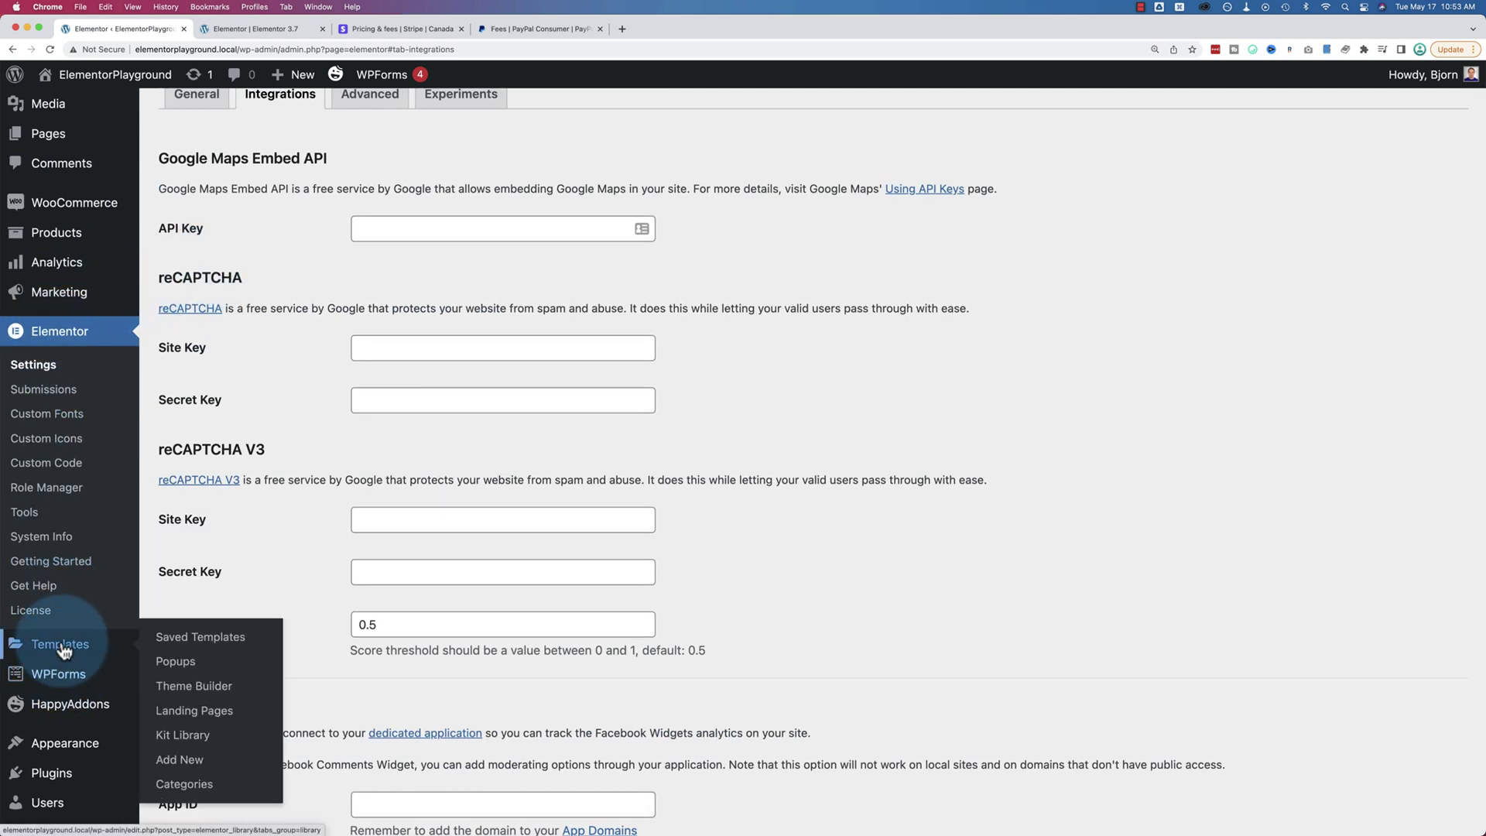
{"action": "left_click", "coordinate": [103, 659]}
{"action": "left_click", "coordinate": [277, 27]}
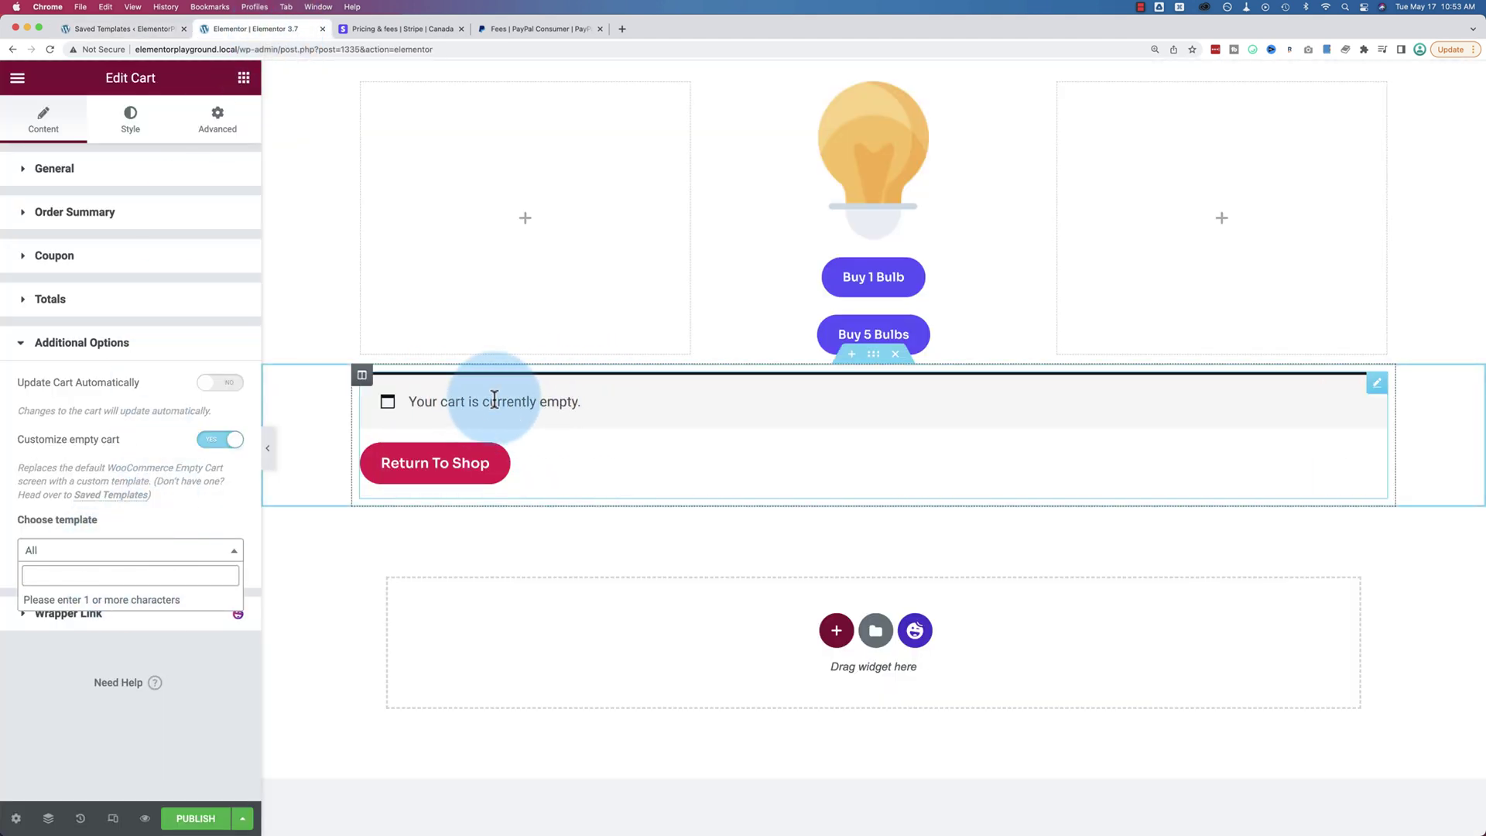
- Close the empty-cart template list and re-expand the Cart's Coupon settings
{"action": "left_click_drag", "start_coordinate": [581, 401], "coordinate": [406, 400]}
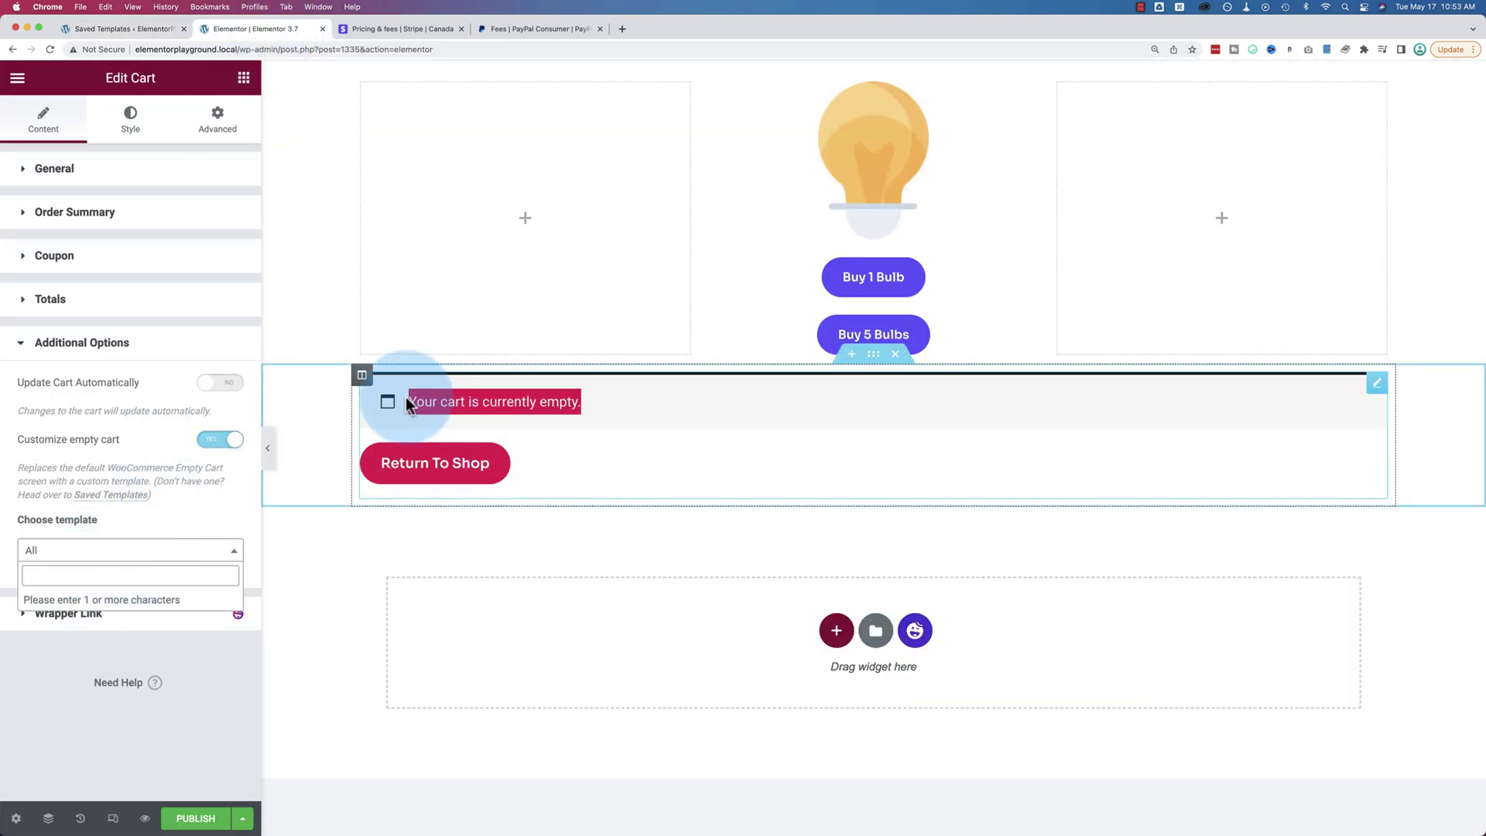
{"action": "left_click", "coordinate": [574, 414]}
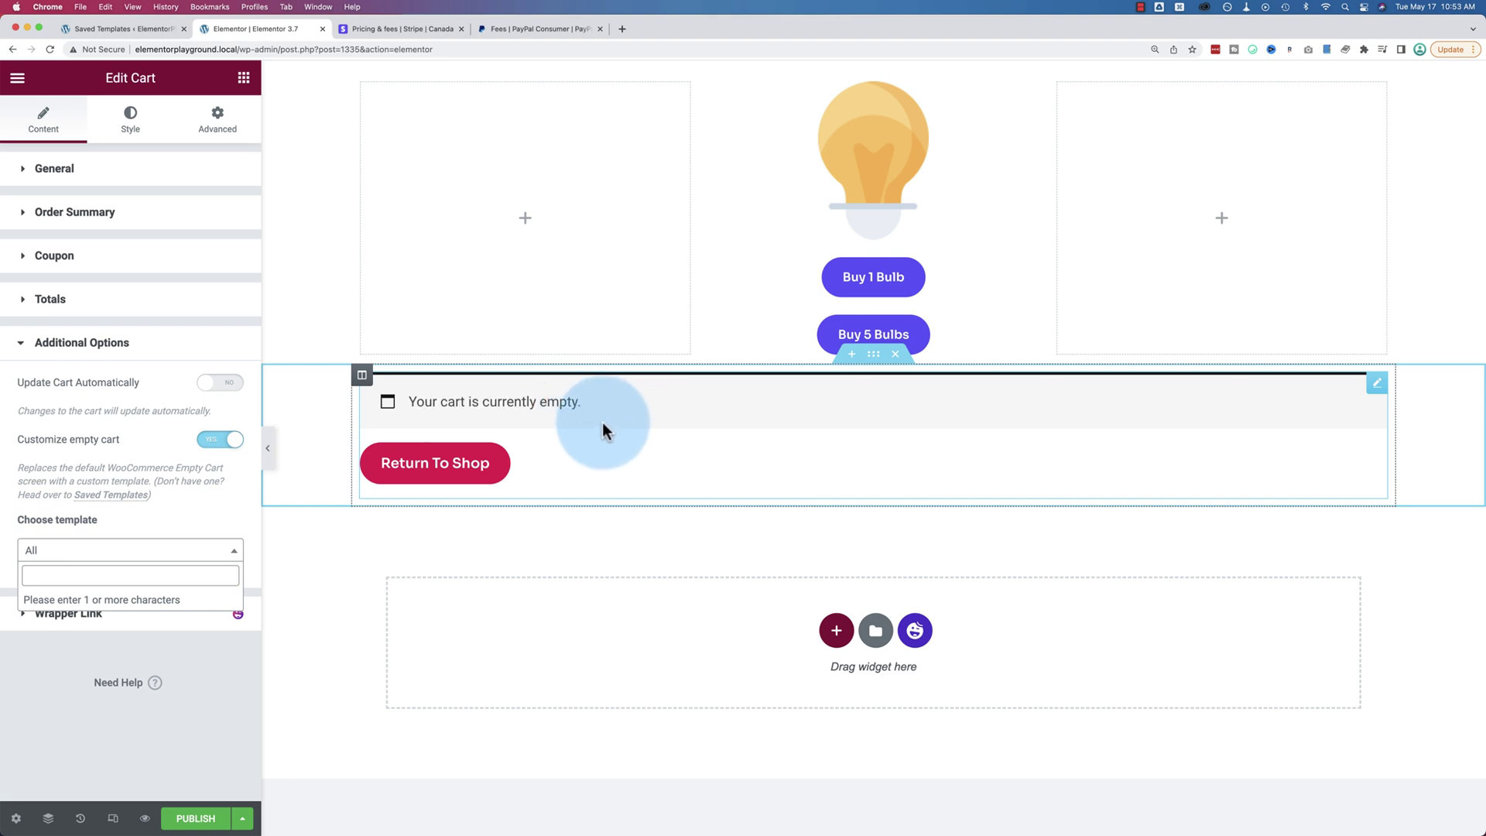
{"action": "left_click", "coordinate": [371, 418]}
{"action": "scroll", "coordinate": [322, 331], "scroll_direction": "down", "scroll_amount": 2}
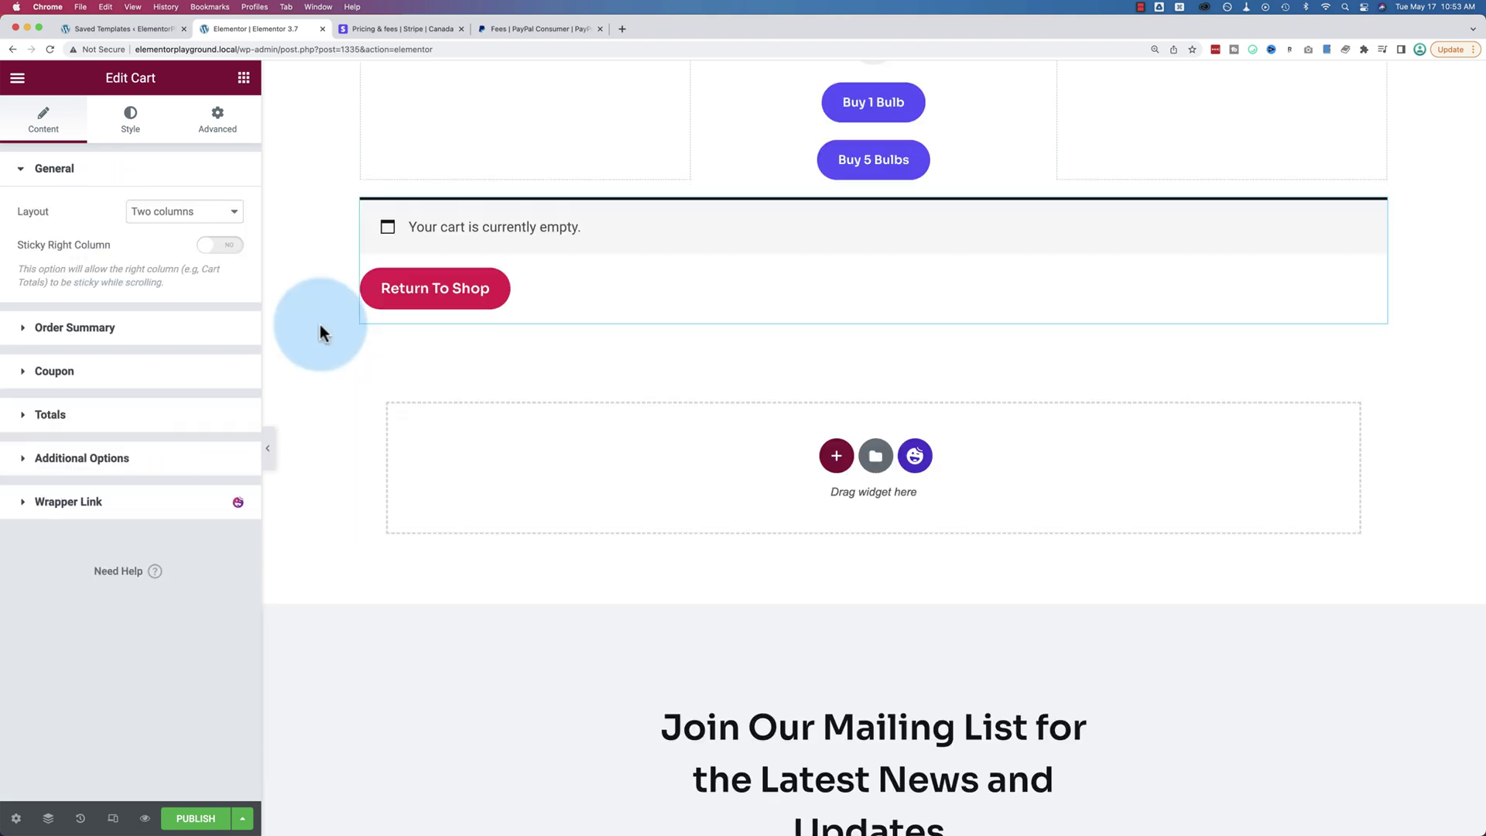
{"action": "left_click", "coordinate": [123, 378]}
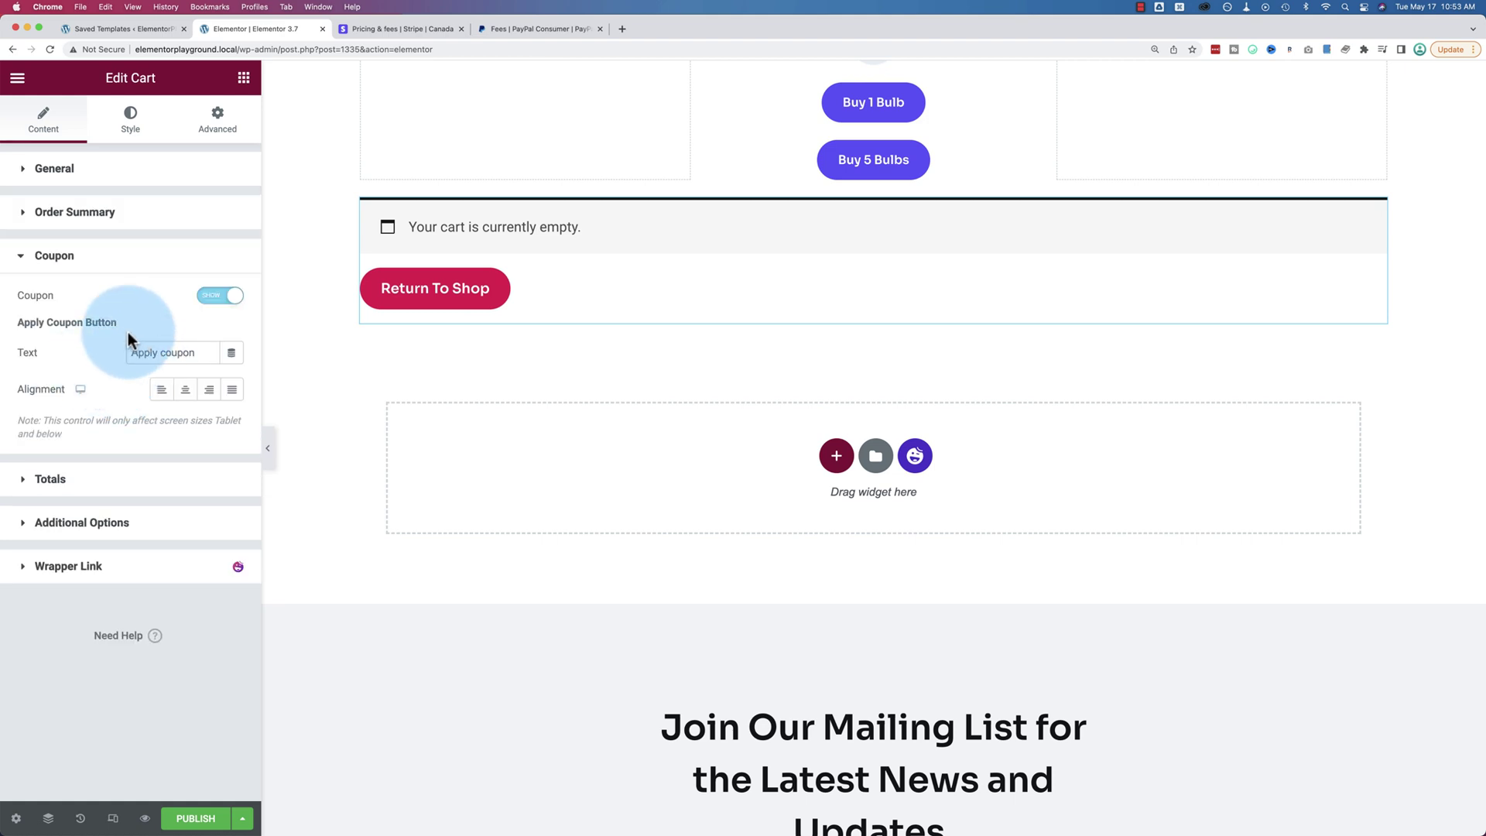
{"action": "left_click", "coordinate": [243, 78]}
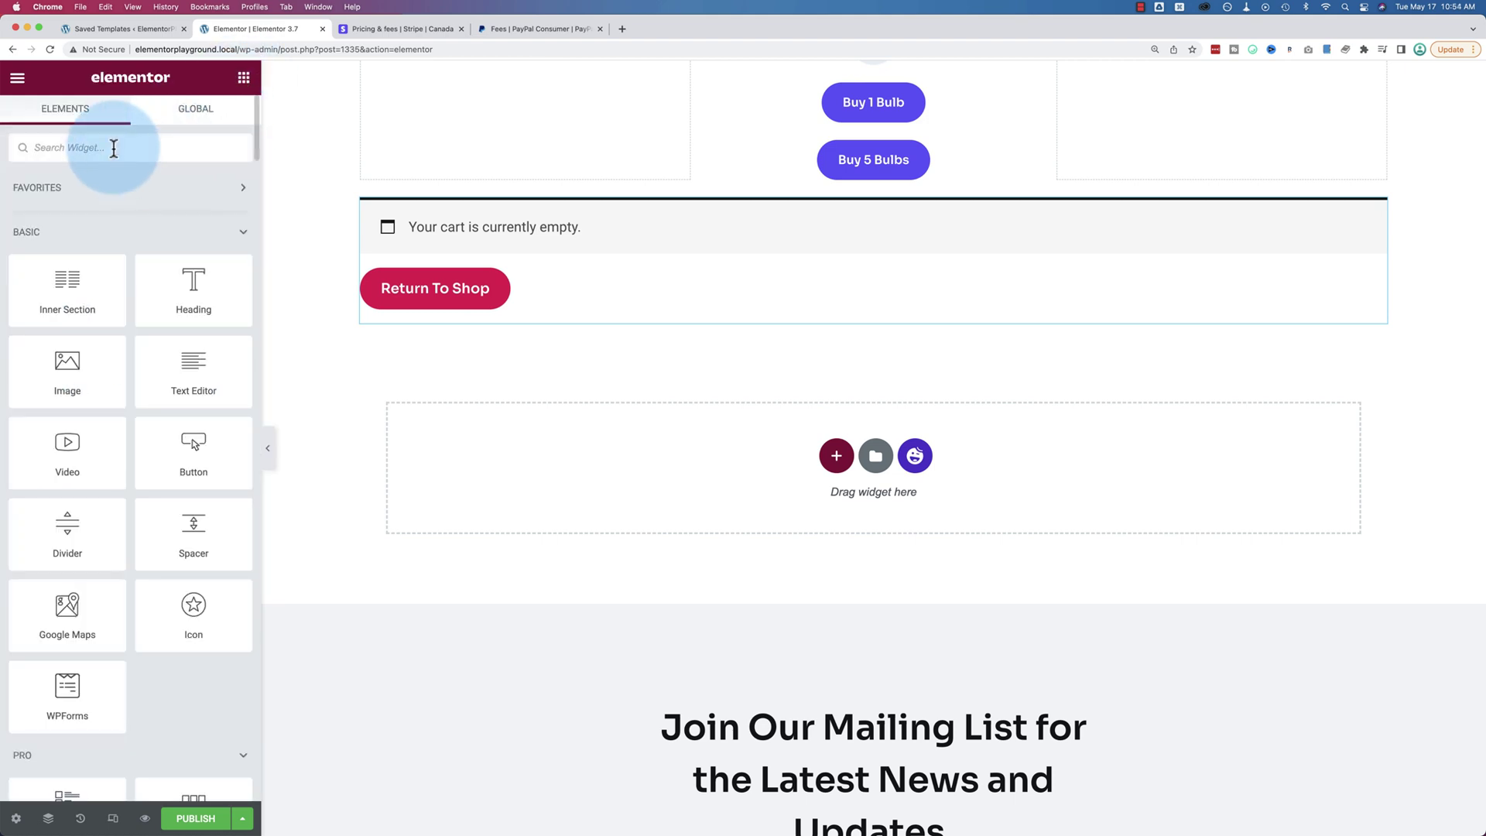
- Search 'check' and place a Checkout widget below the cart, expanding its Coupon settings
{"action": "type", "text": "check"}
{"action": "left_click_drag", "start_coordinate": [192, 307], "coordinate": [638, 342]}
{"action": "left_click", "coordinate": [53, 458]}
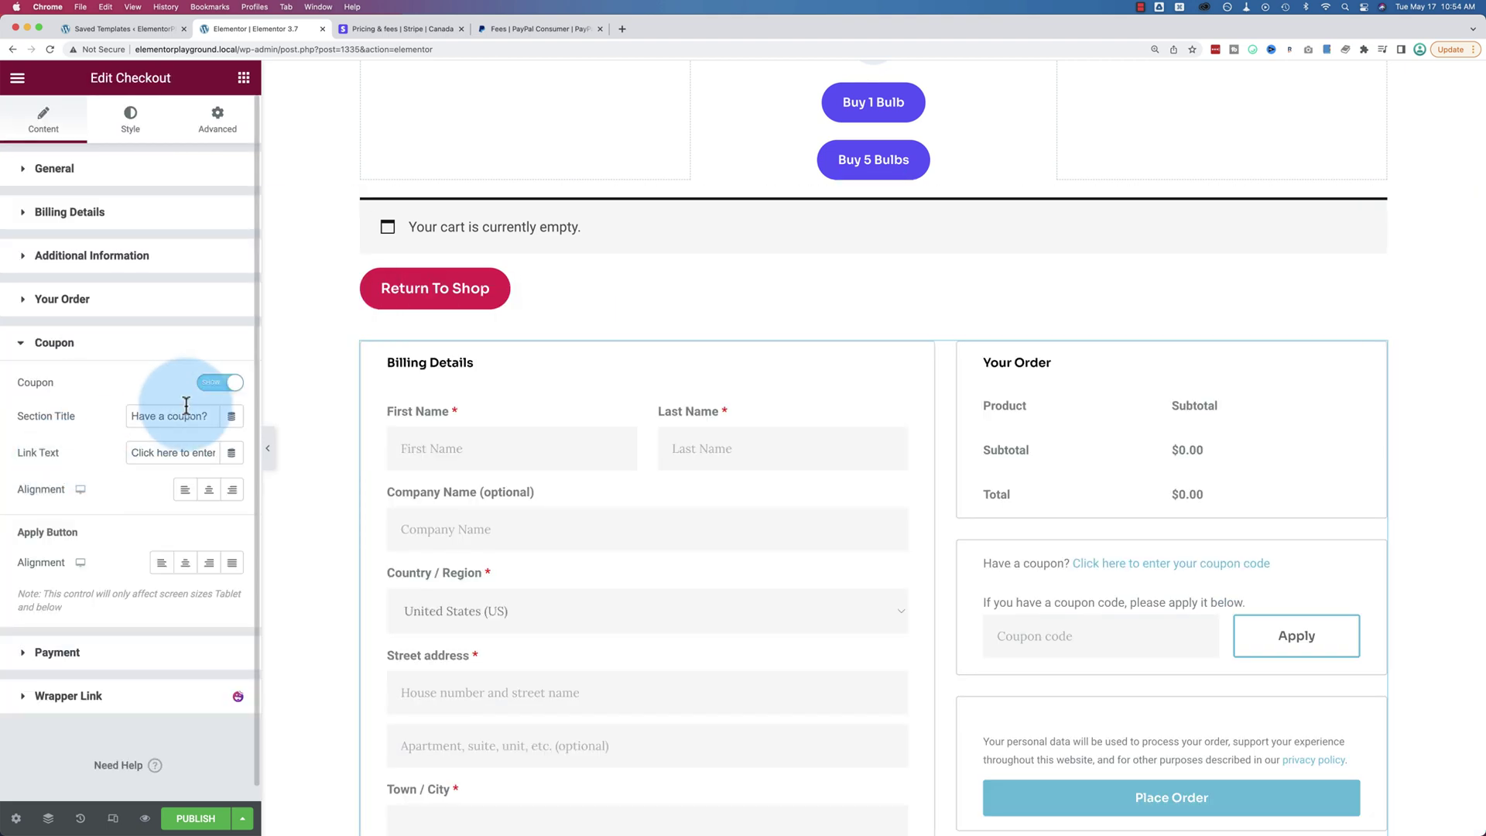
{"action": "scroll", "coordinate": [1022, 417], "scroll_direction": "down", "scroll_amount": 5}
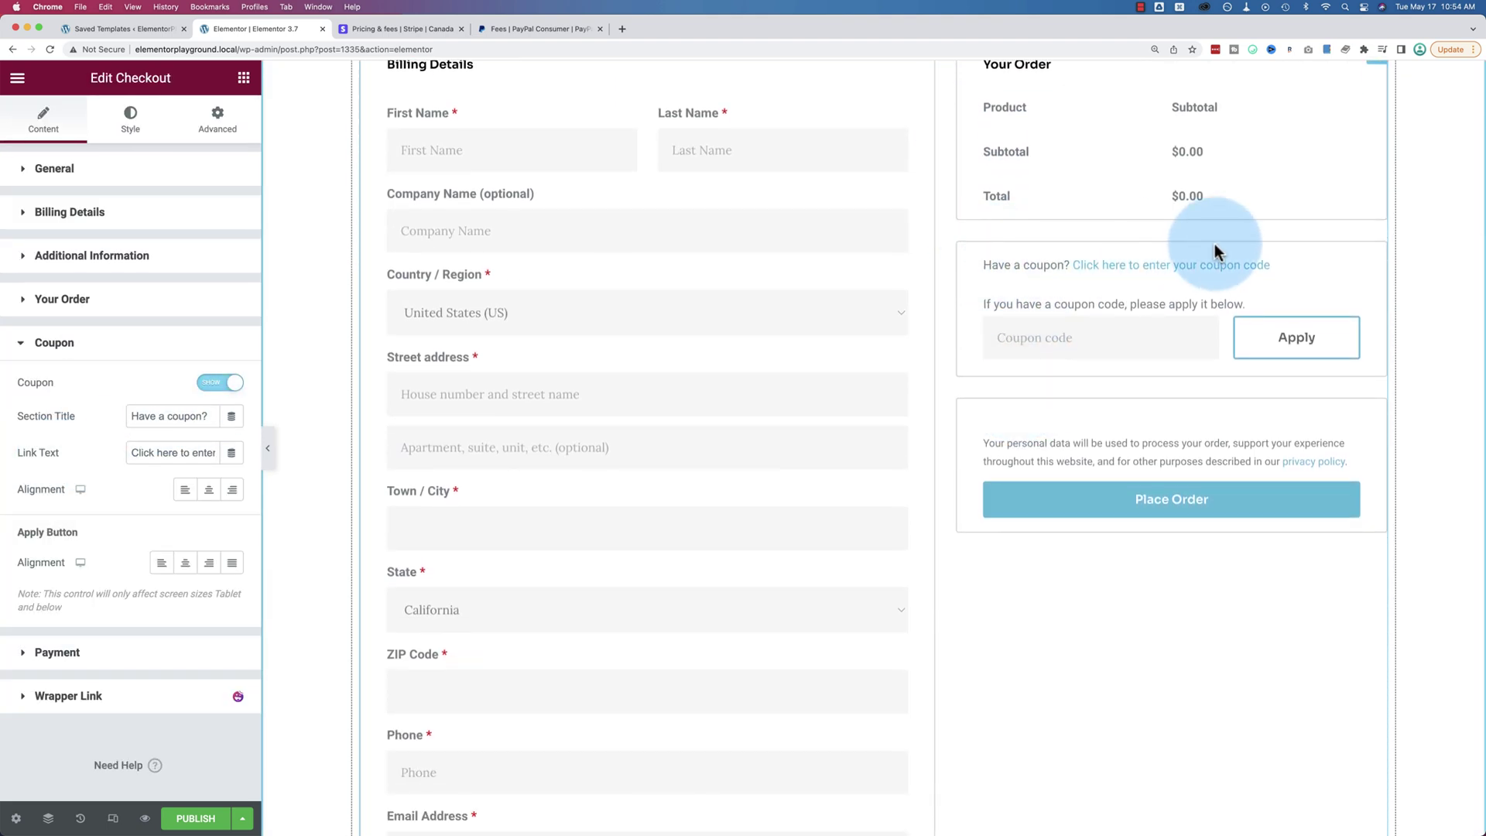
- Toggle the checkout coupon section off and back on, then select the cart widget
{"action": "left_click", "coordinate": [217, 382]}
{"action": "left_click", "coordinate": [216, 382]}
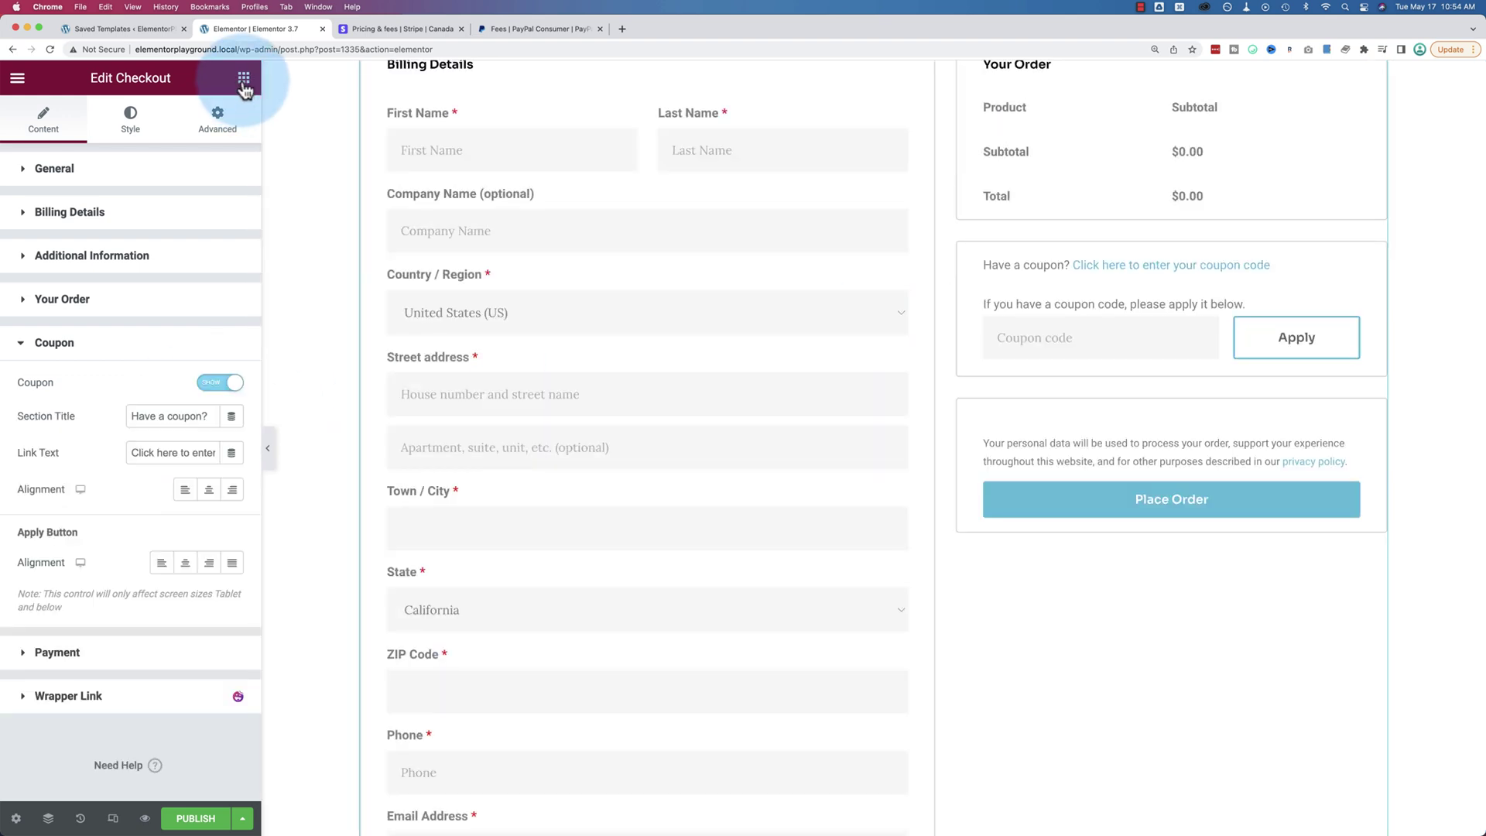
{"action": "scroll", "coordinate": [361, 286], "scroll_direction": "up", "scroll_amount": 8}
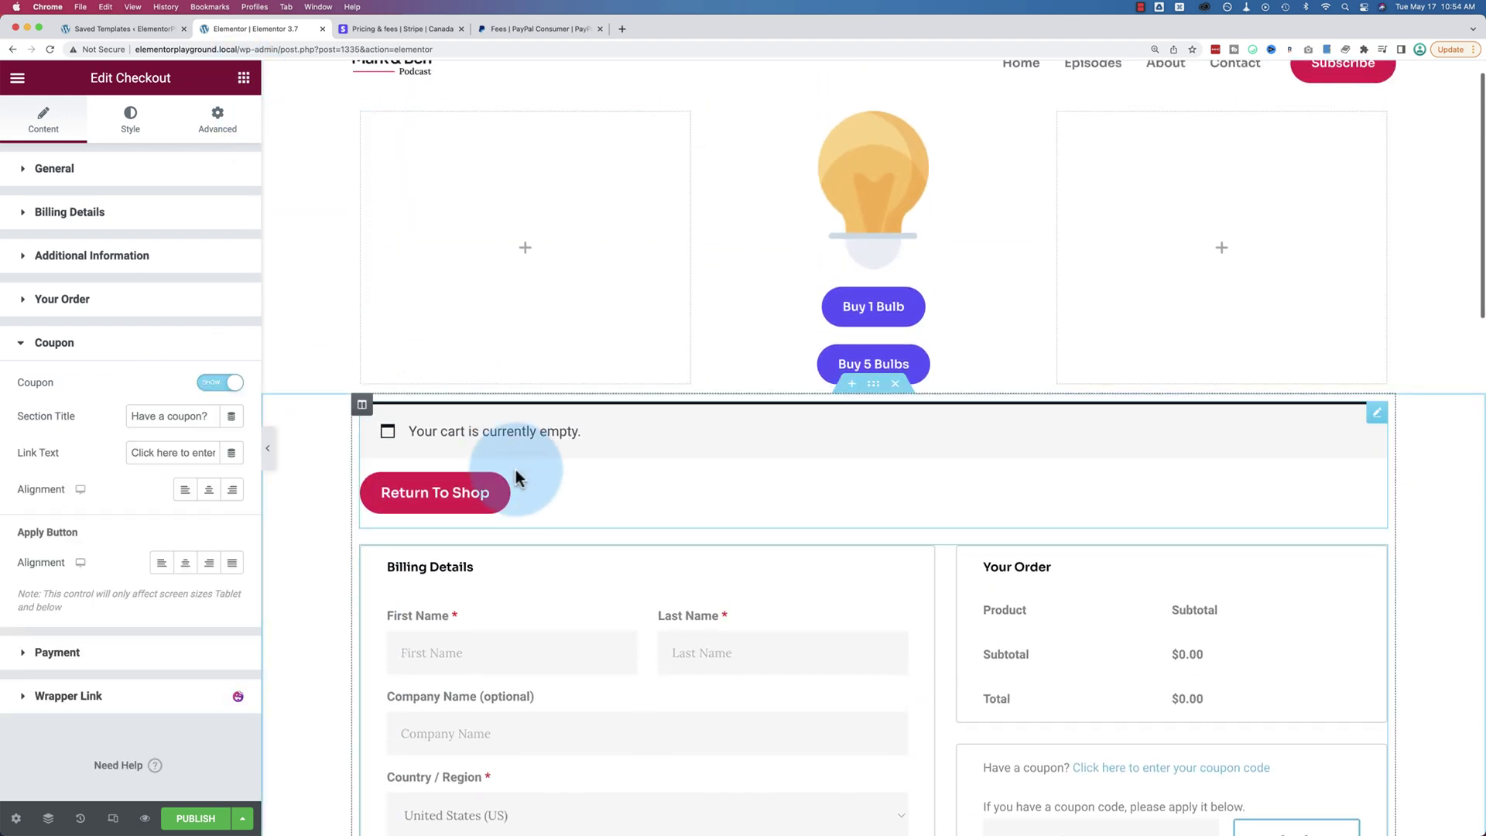
{"action": "left_click", "coordinate": [515, 469]}
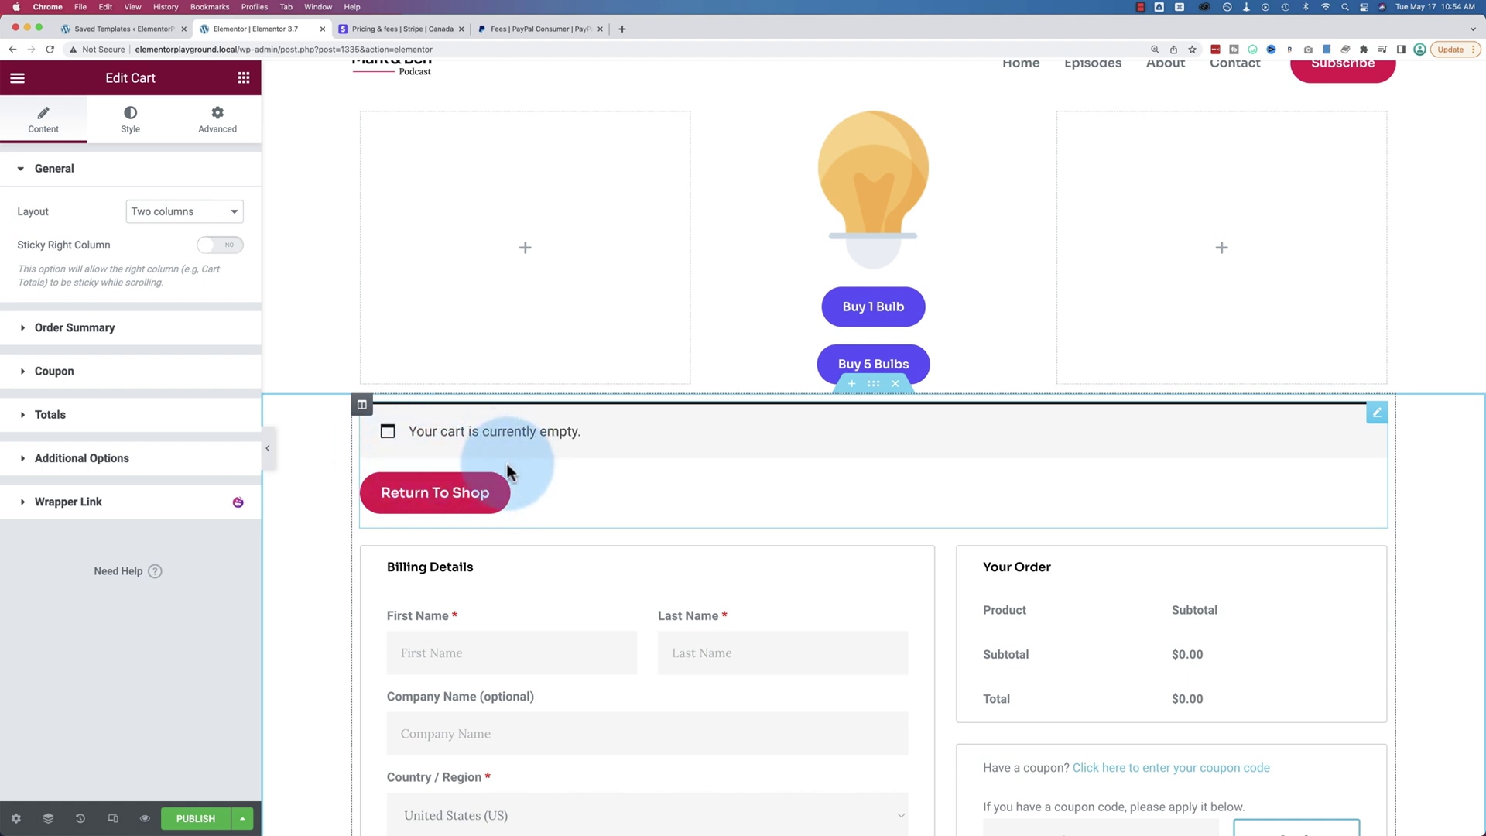
- Search 'my acc' and place a My Account widget below the cart notice
{"action": "left_click", "coordinate": [243, 77]}
{"action": "left_click", "coordinate": [139, 160]}
{"action": "type", "text": "my acc"}
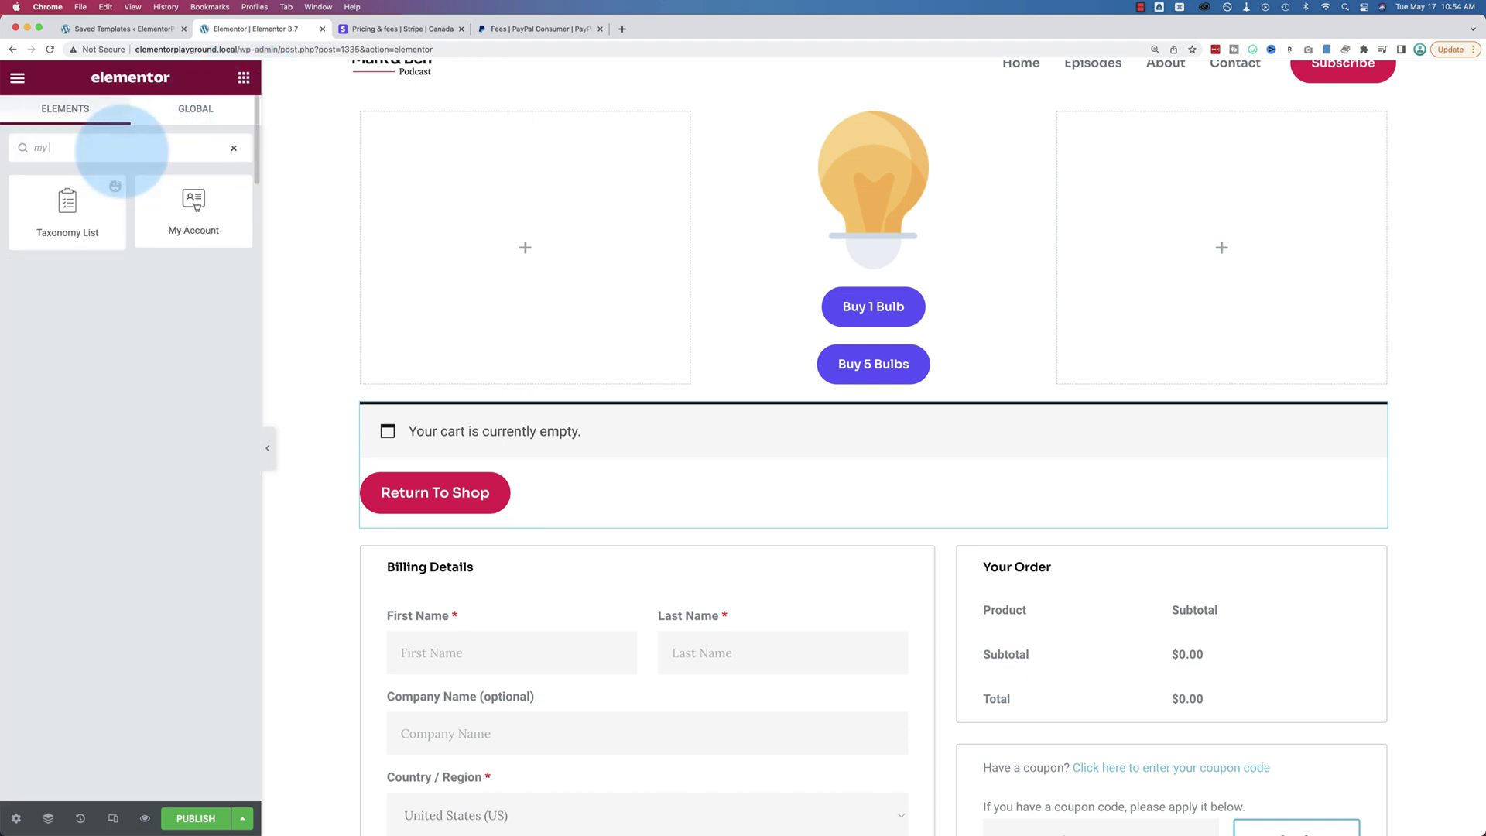
{"action": "left_click_drag", "start_coordinate": [73, 205], "coordinate": [637, 531]}
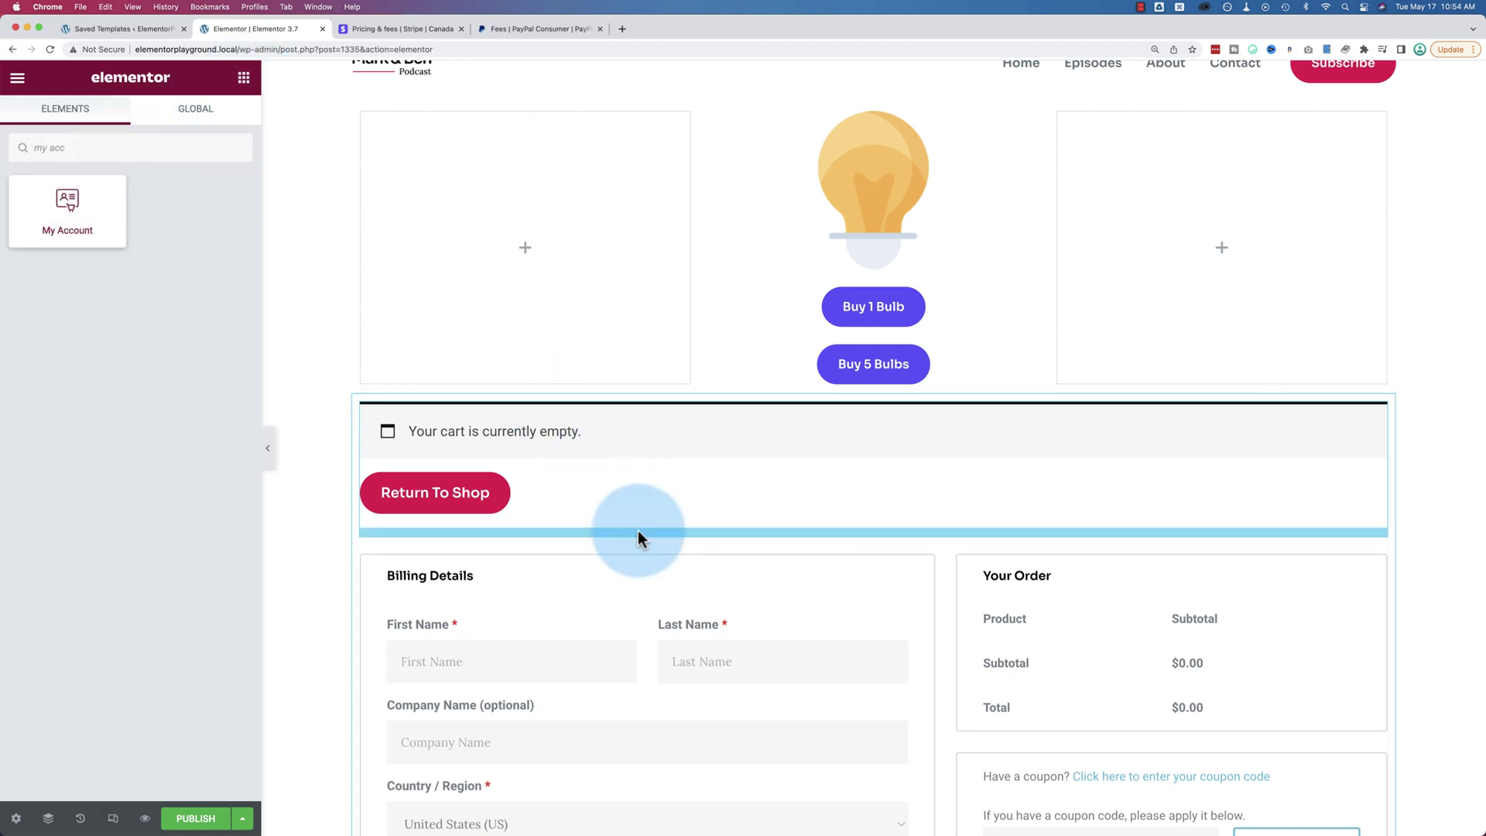
{"action": "scroll", "coordinate": [419, 446], "scroll_direction": "down", "scroll_amount": 3}
{"action": "scroll", "coordinate": [557, 387], "scroll_direction": "down", "scroll_amount": 1}
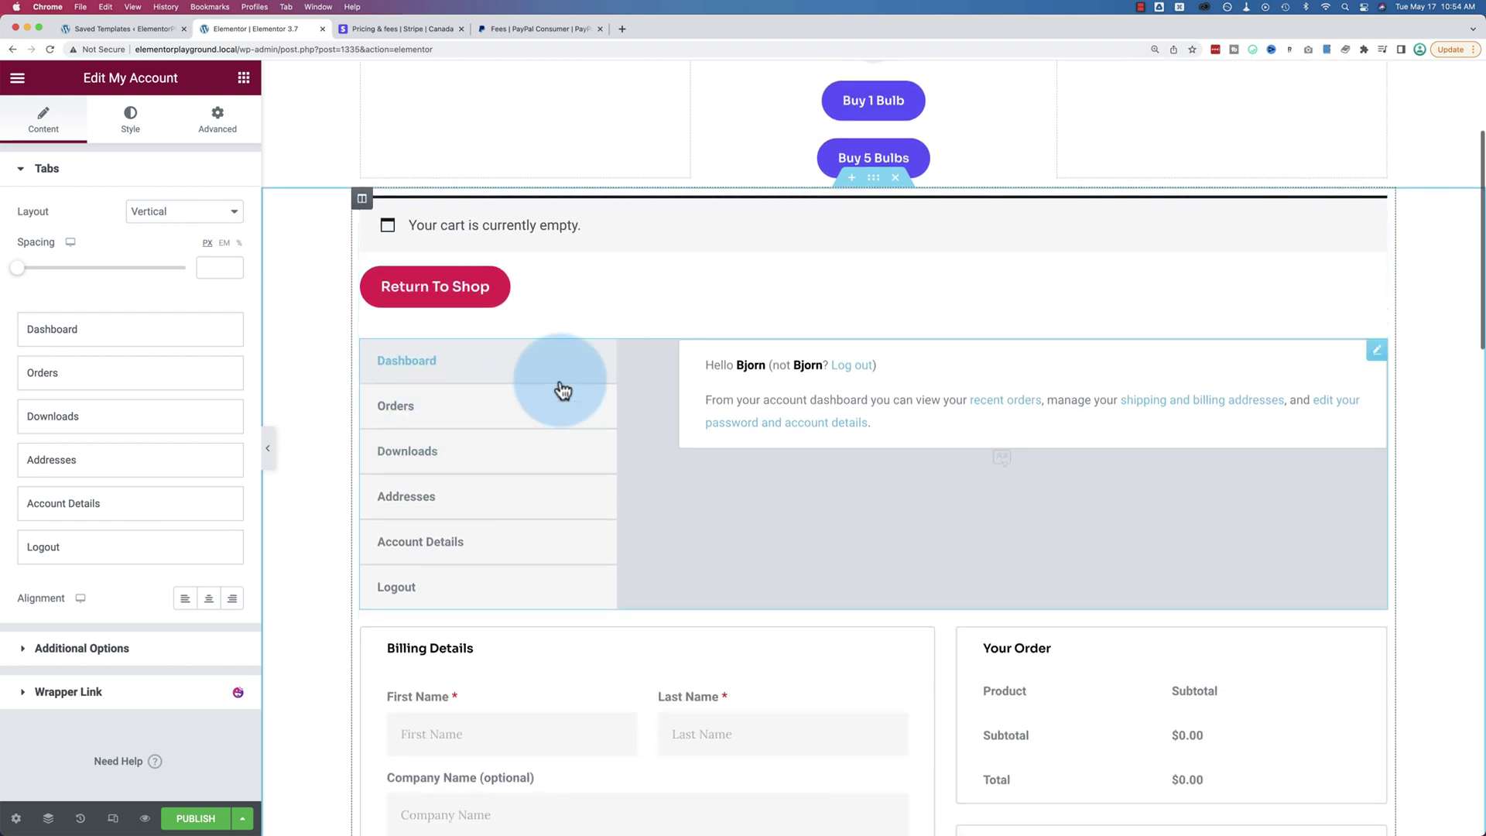
{"action": "scroll", "coordinate": [583, 471], "scroll_direction": "down", "scroll_amount": 2}
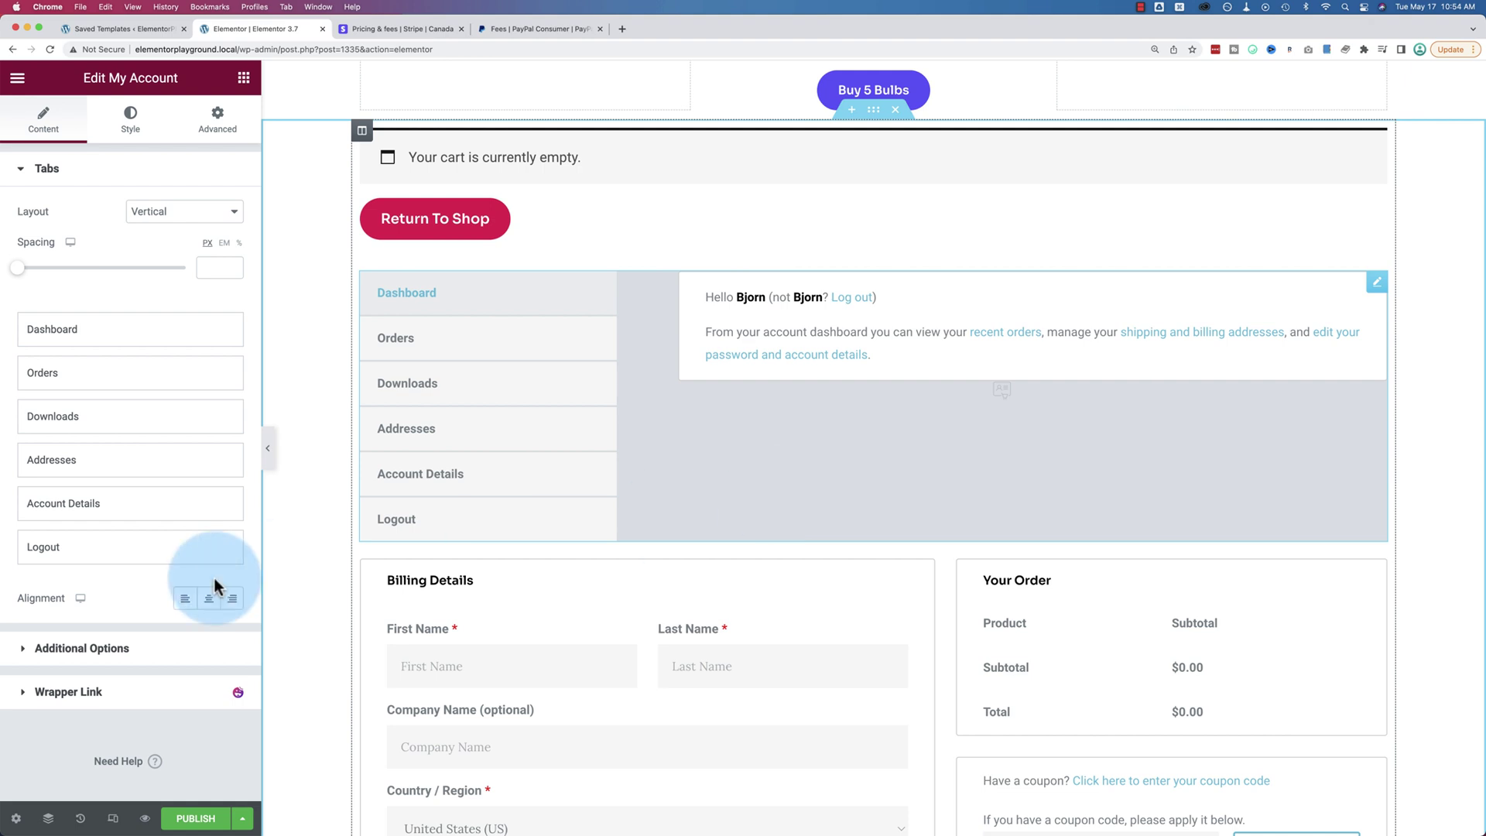
- In My Account's Additional Options, set Customize Dashboard to YES and list dashboard templates
{"action": "left_click", "coordinate": [89, 650]}
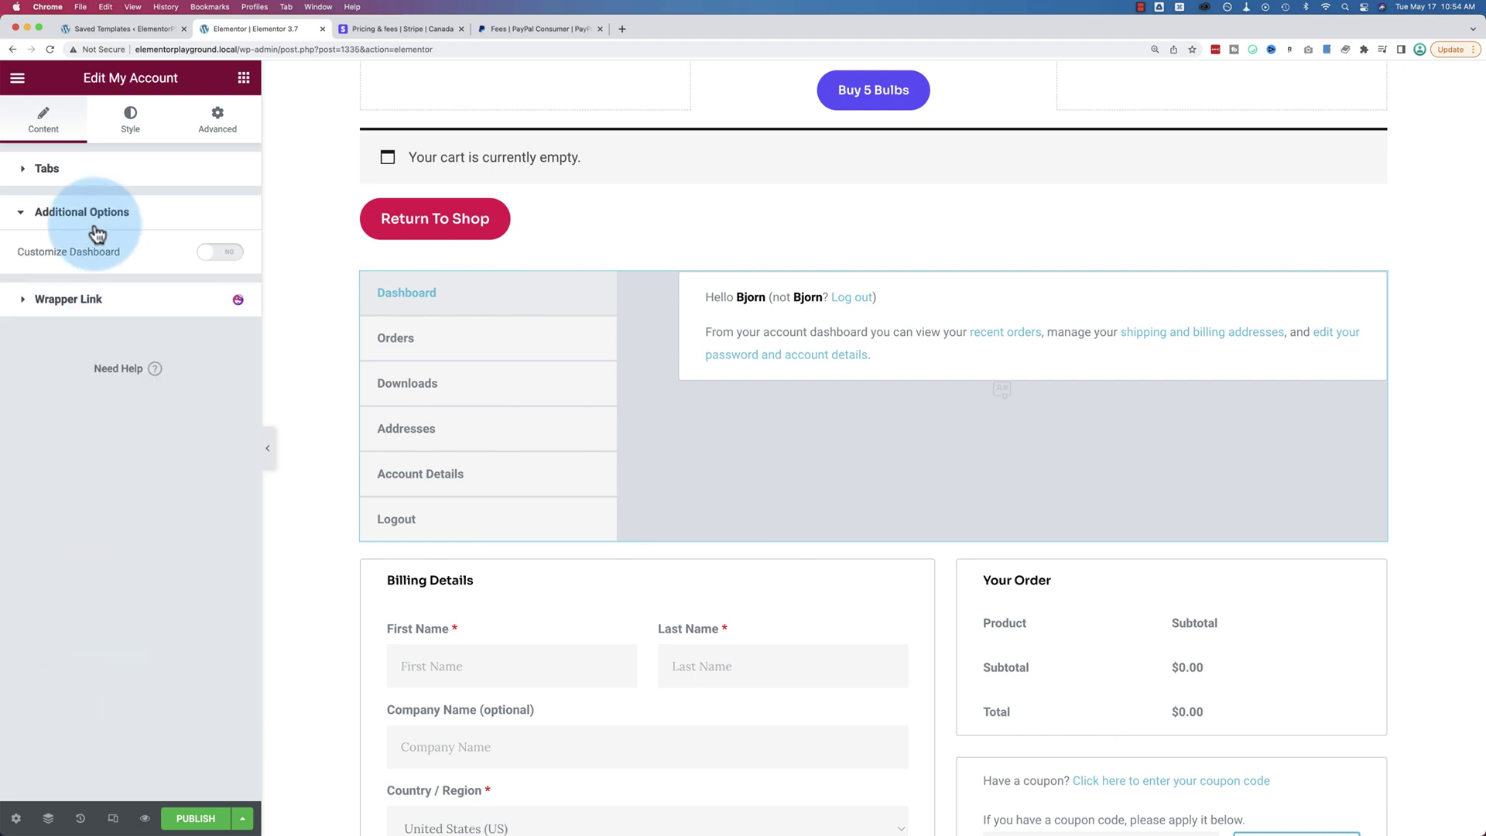
{"action": "left_click", "coordinate": [207, 251]}
{"action": "left_click", "coordinate": [101, 371]}
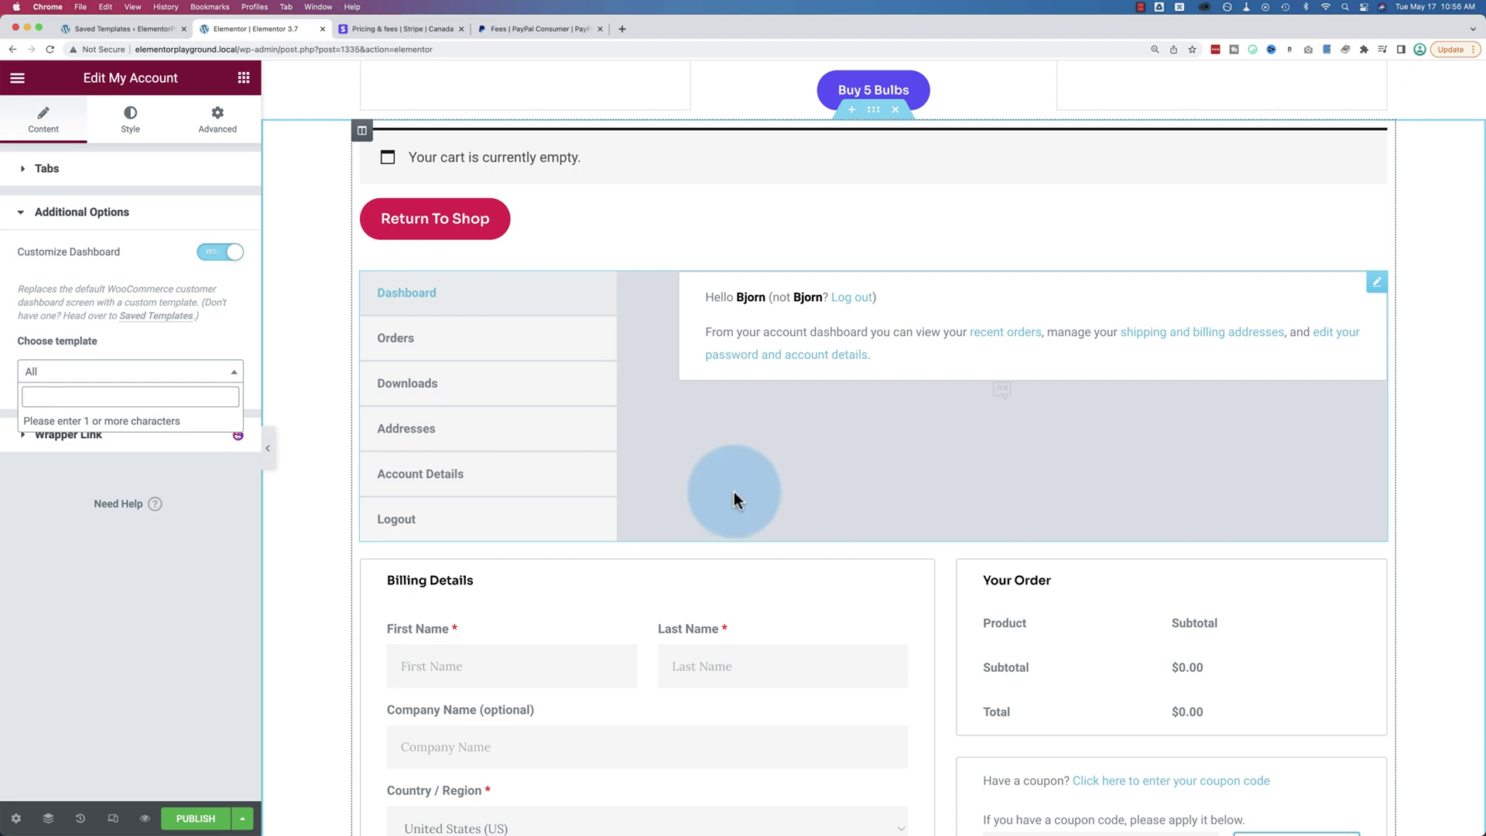
- Place a Products widget above My Account and open its Query source list (Latest Products)
{"action": "left_click", "coordinate": [245, 84]}
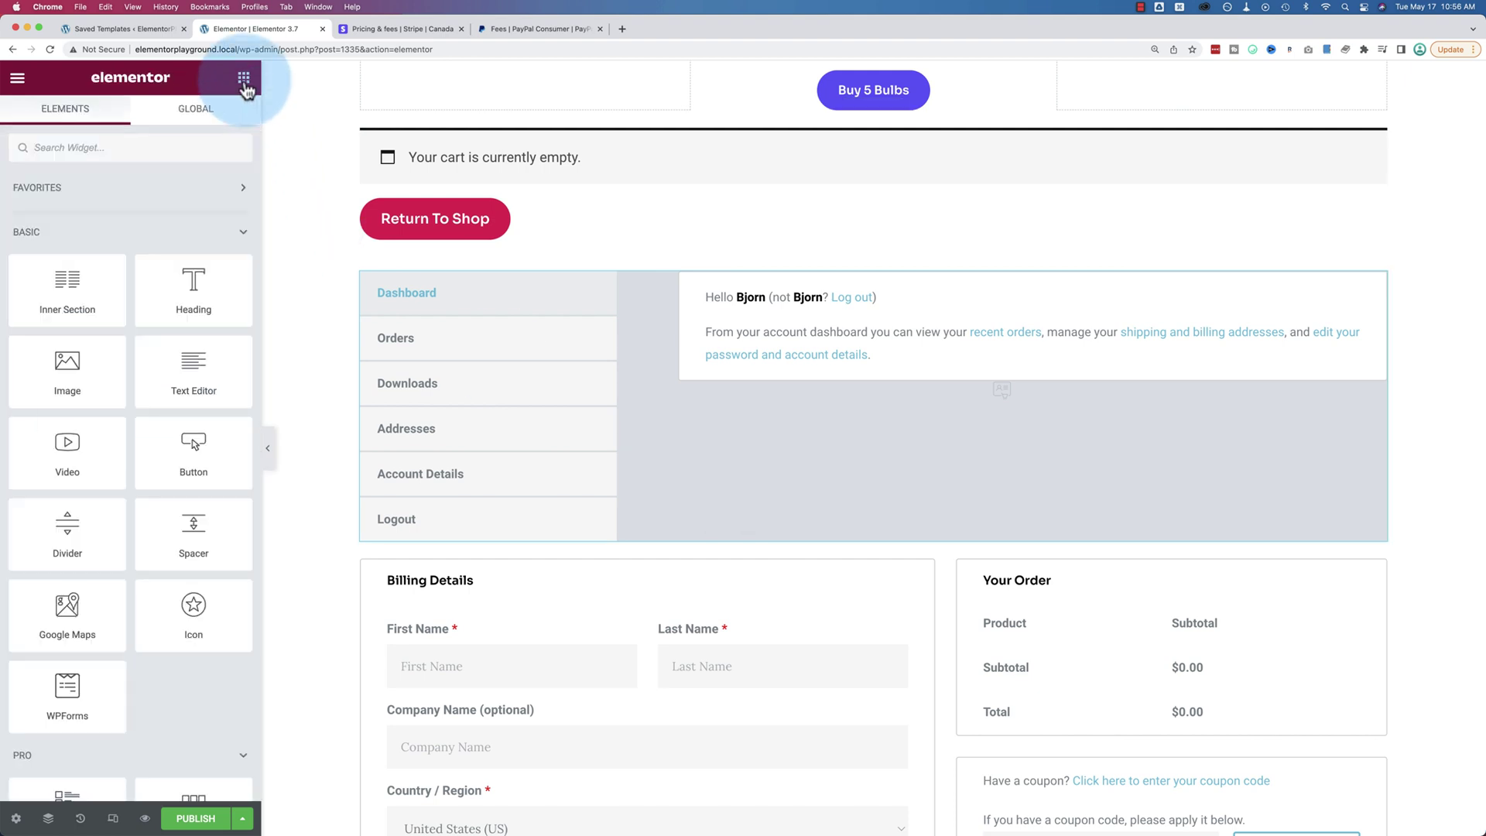
{"action": "type", "text": "prod"}
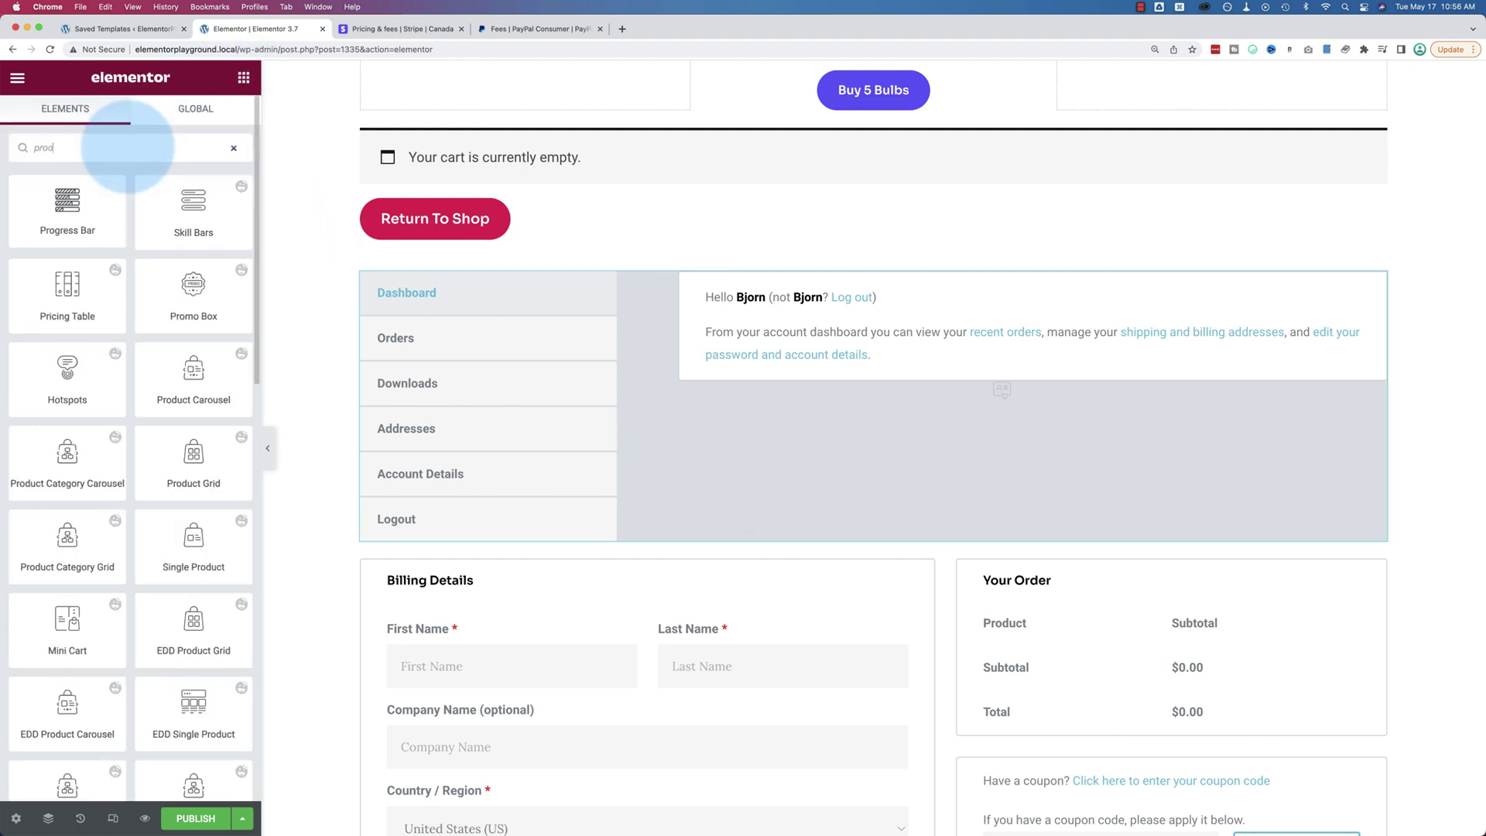
{"action": "type", "text": "ucts"}
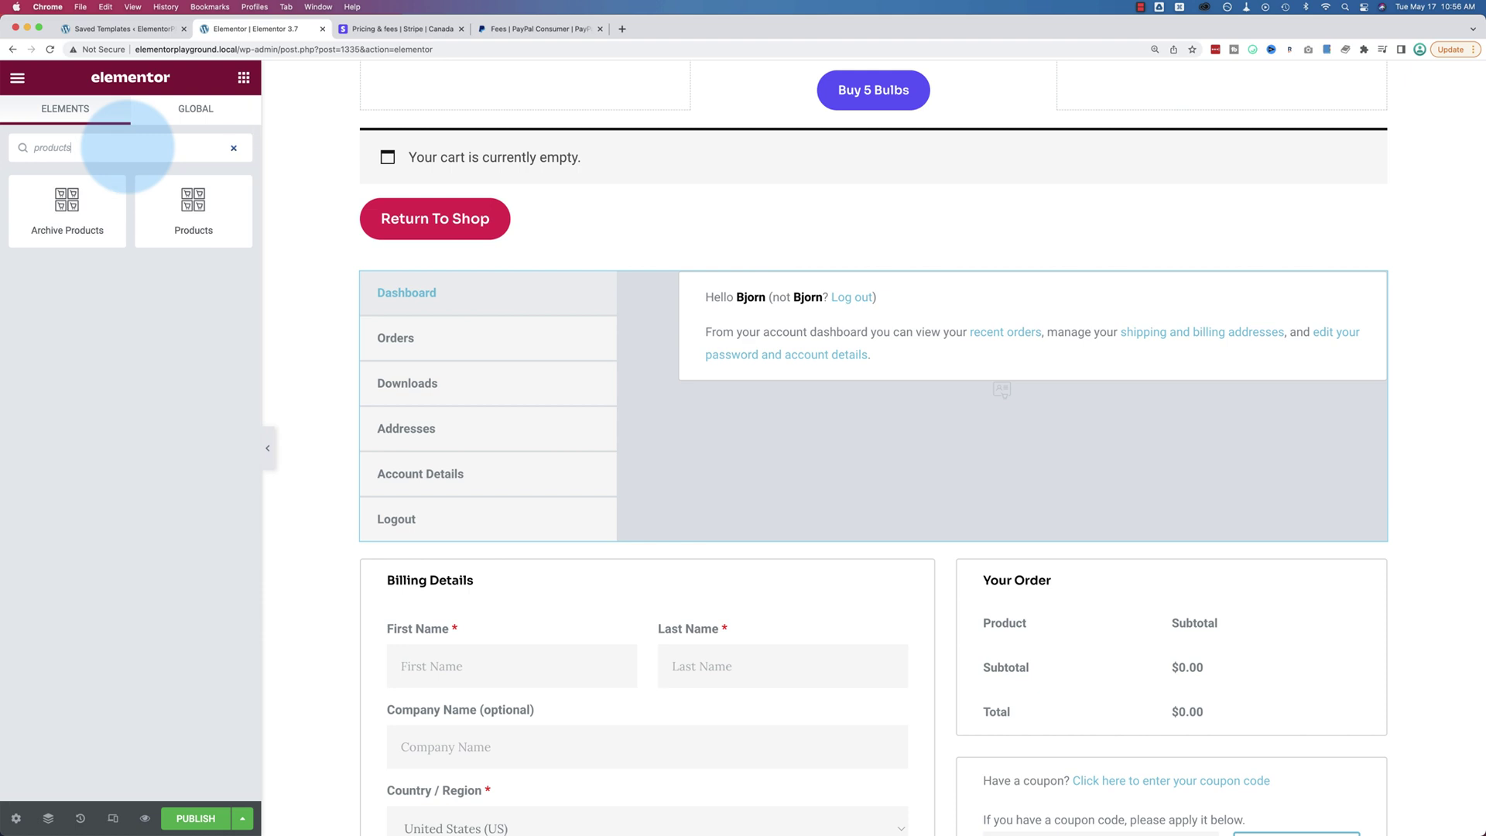
{"action": "left_click_drag", "start_coordinate": [166, 203], "coordinate": [744, 267]}
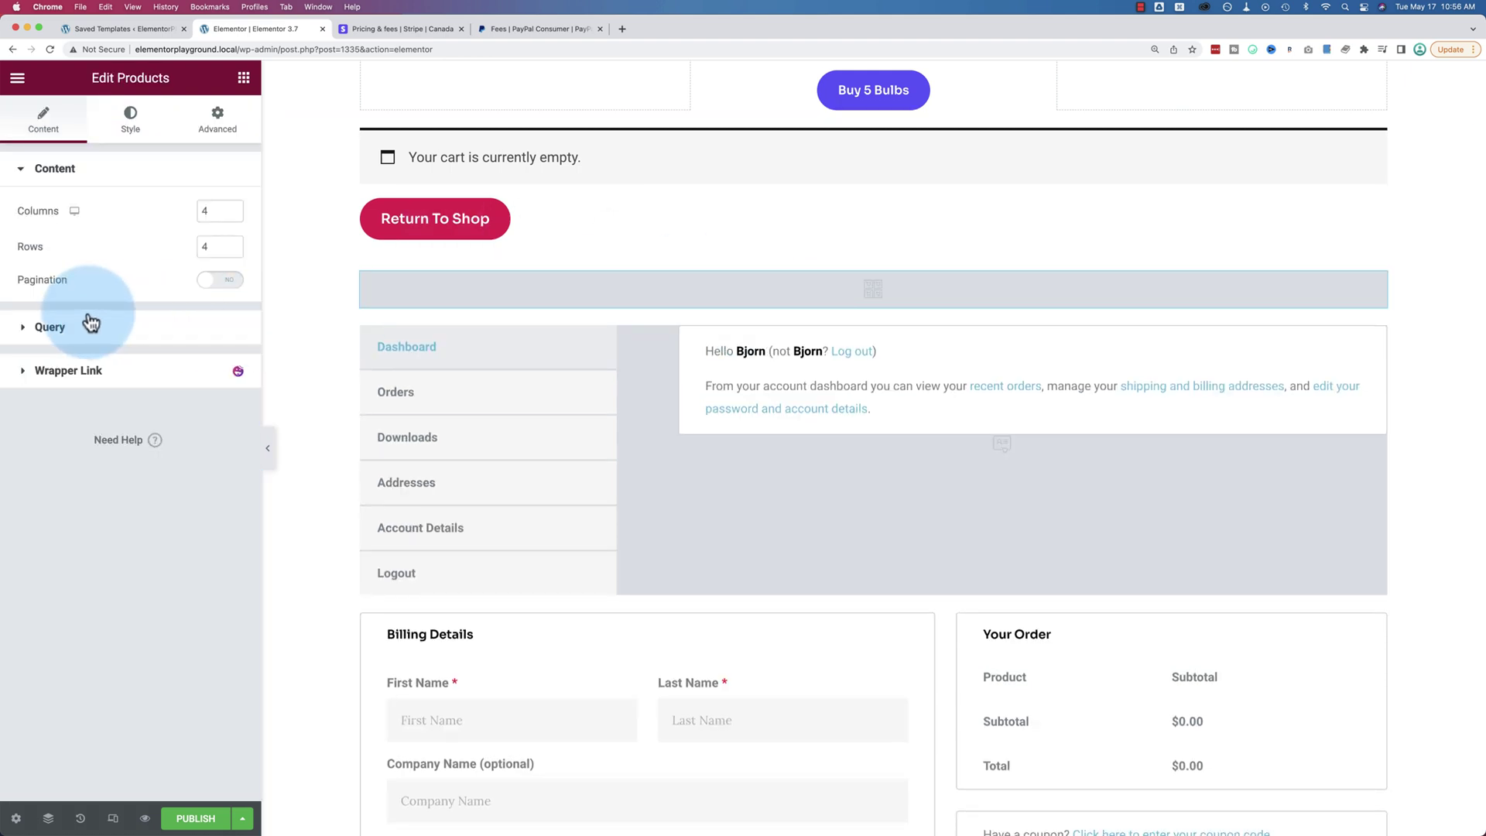
{"action": "left_click", "coordinate": [42, 328]}
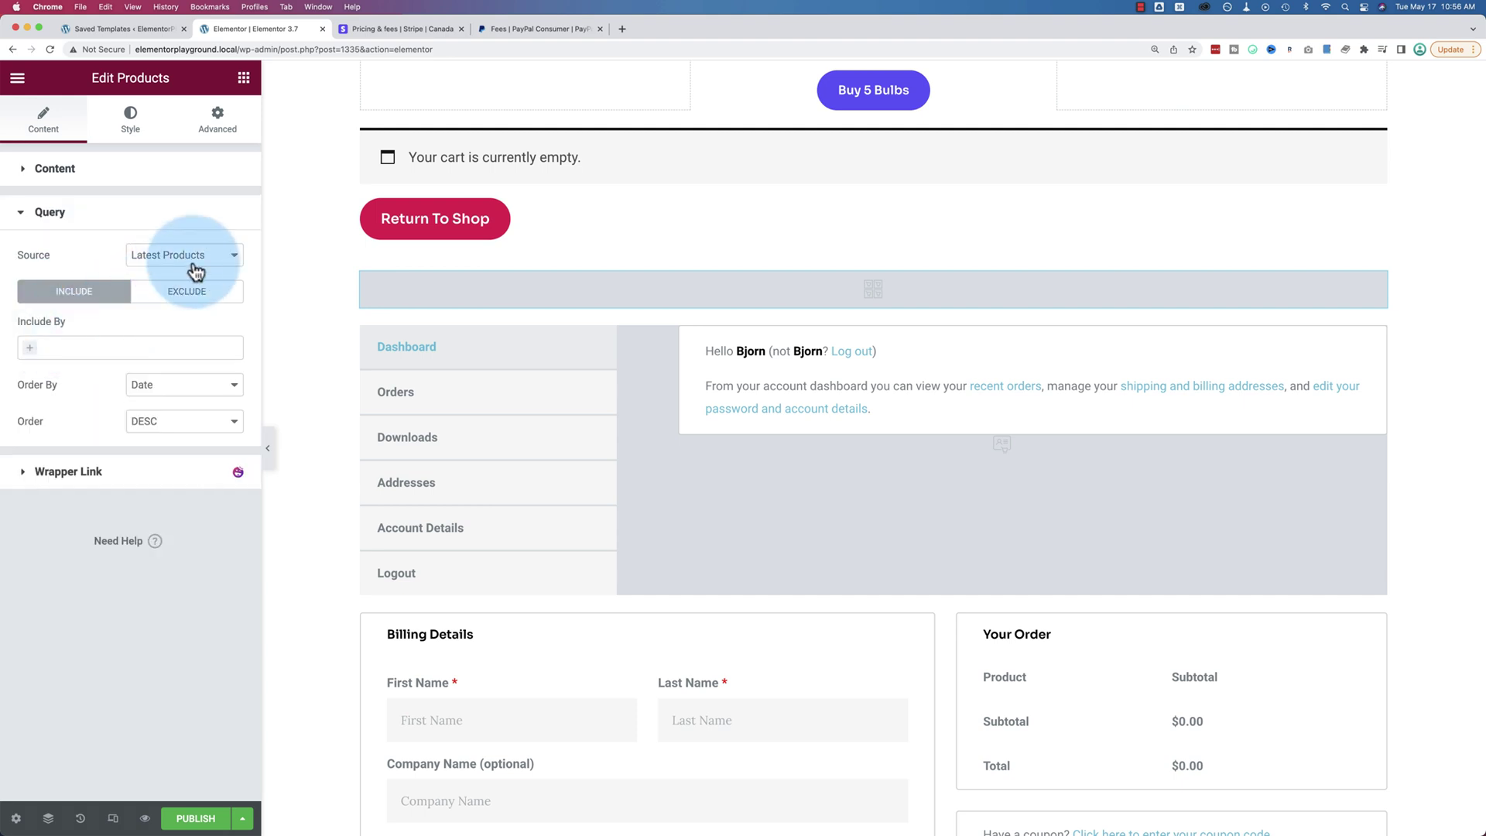
{"action": "left_click", "coordinate": [229, 266]}
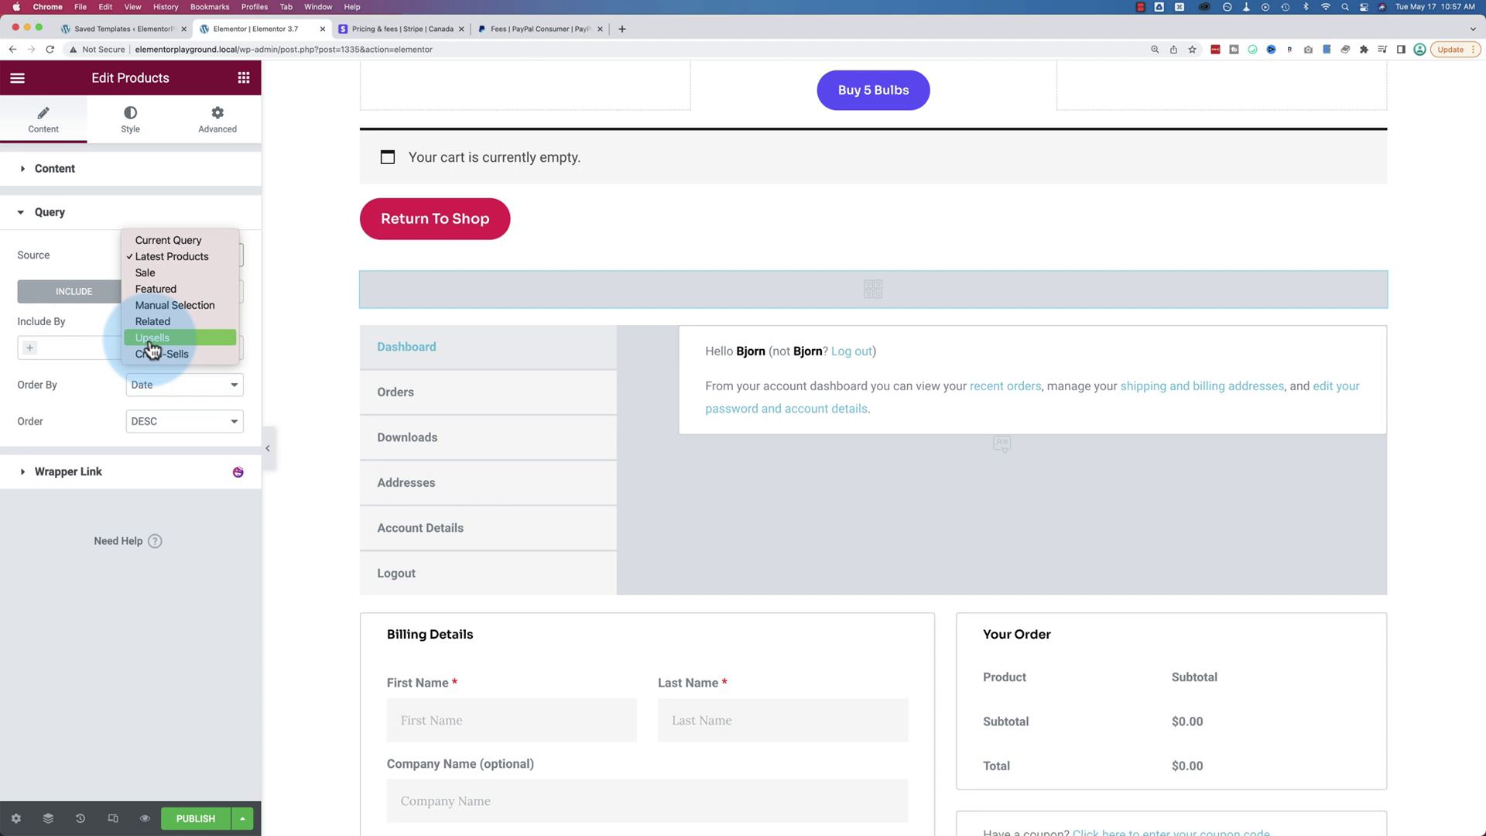
{"action": "left_click", "coordinate": [243, 77]}
{"action": "left_click", "coordinate": [244, 78]}
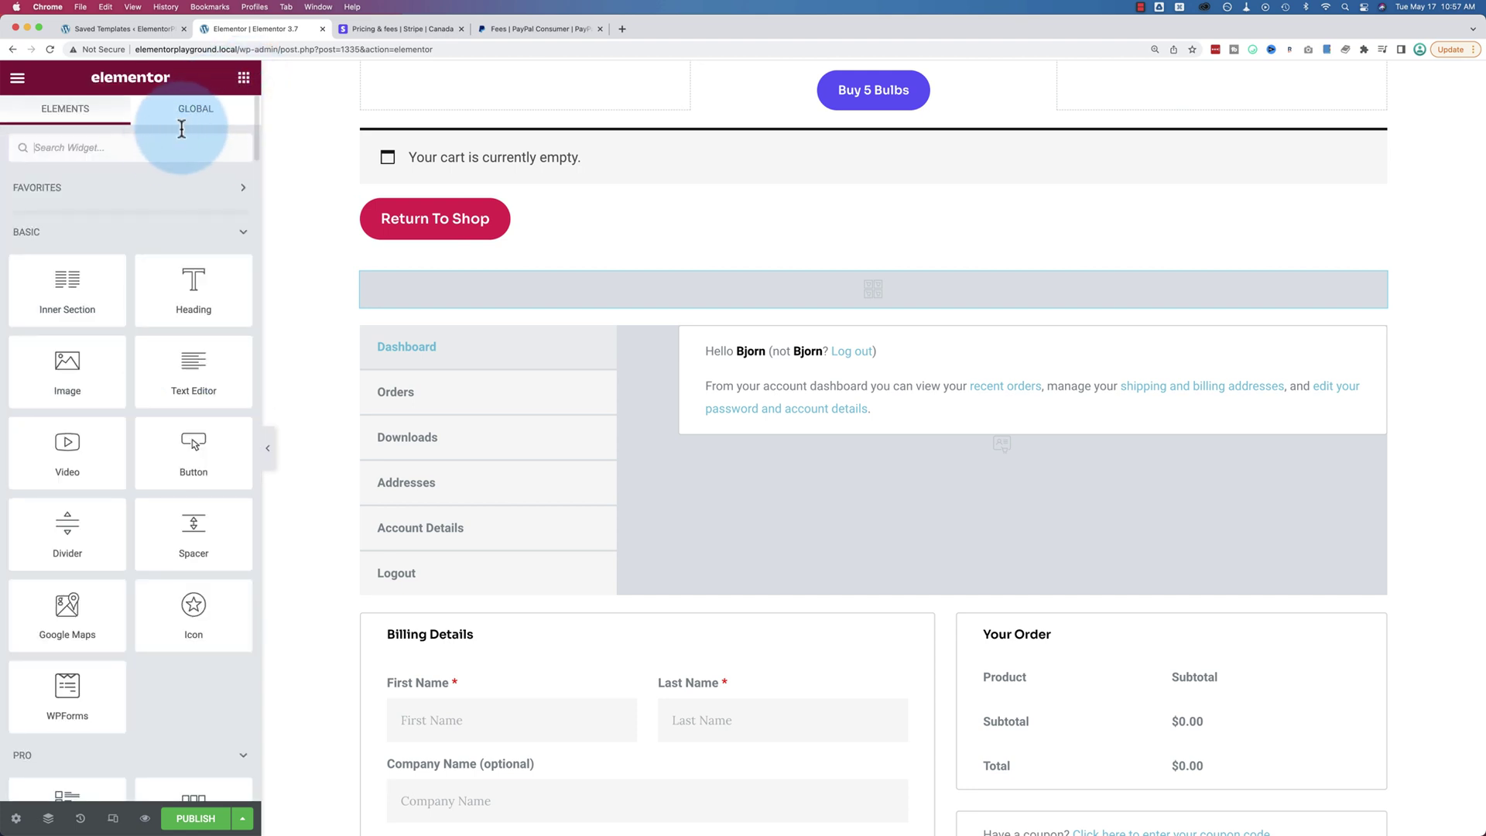
{"action": "type", "text": "rela"}
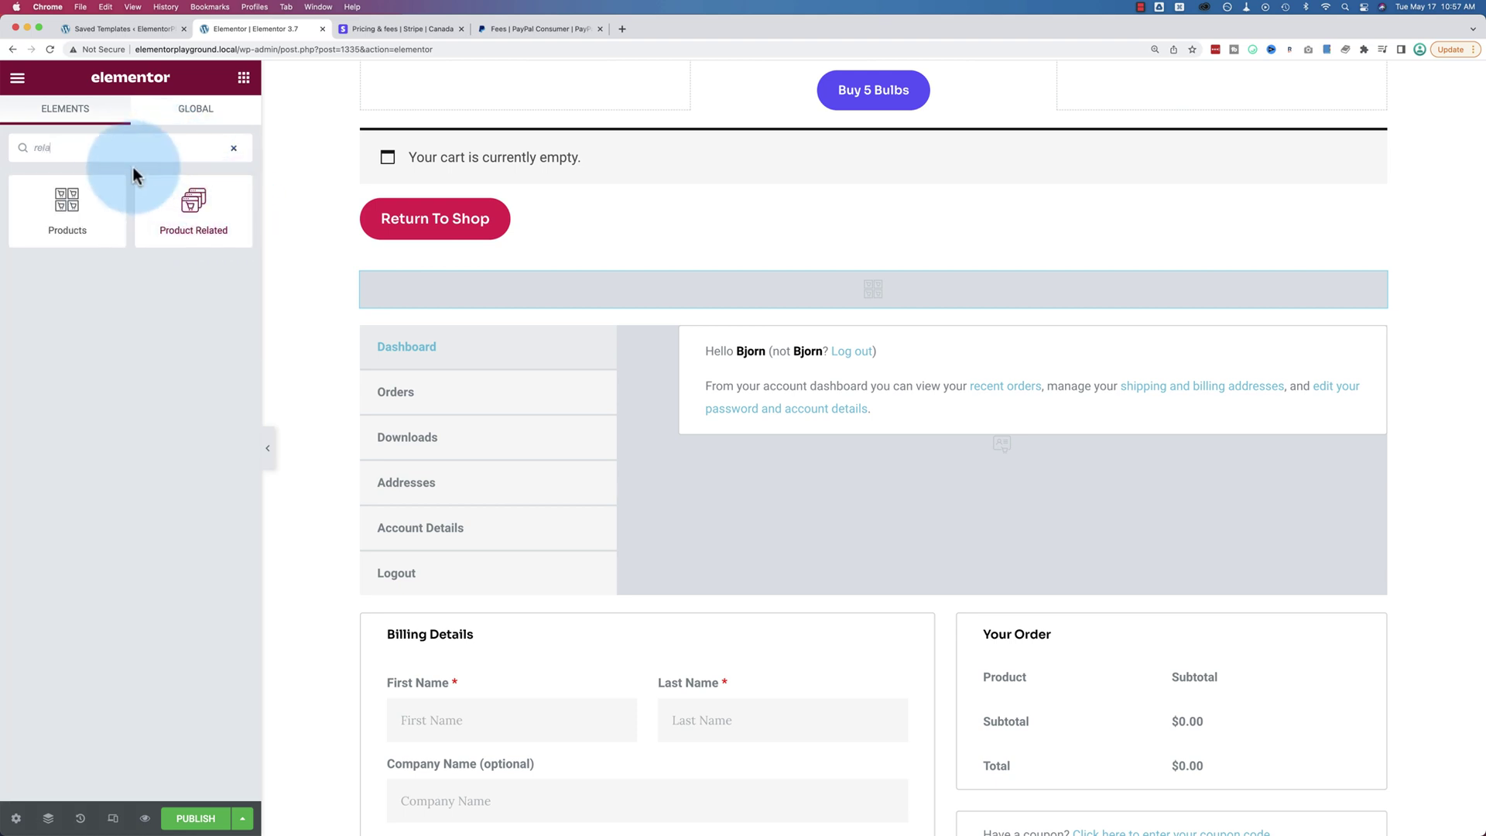
{"action": "type", "text": "upse"}
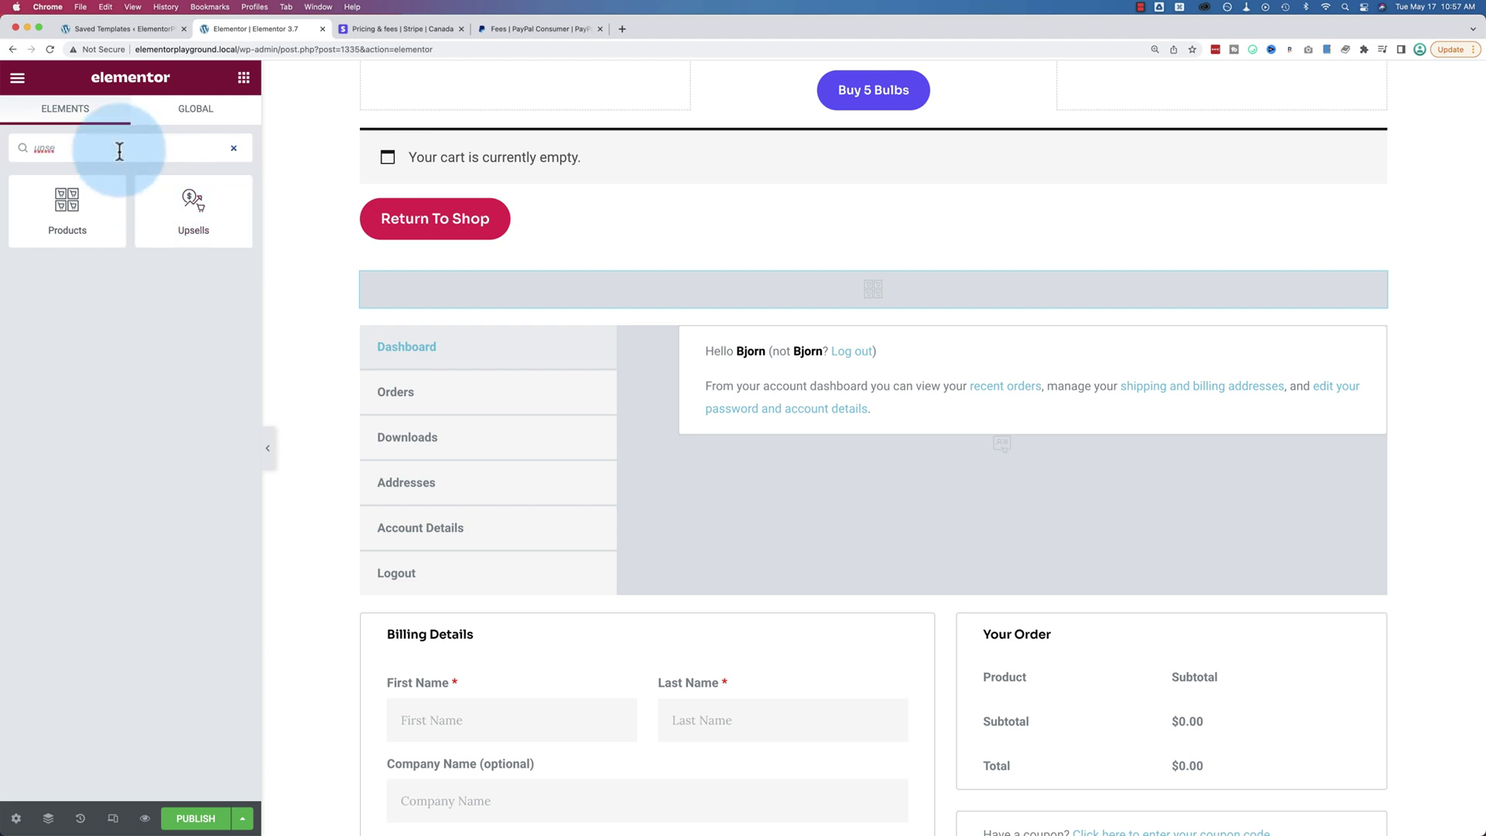
{"action": "type", "text": "cross"}
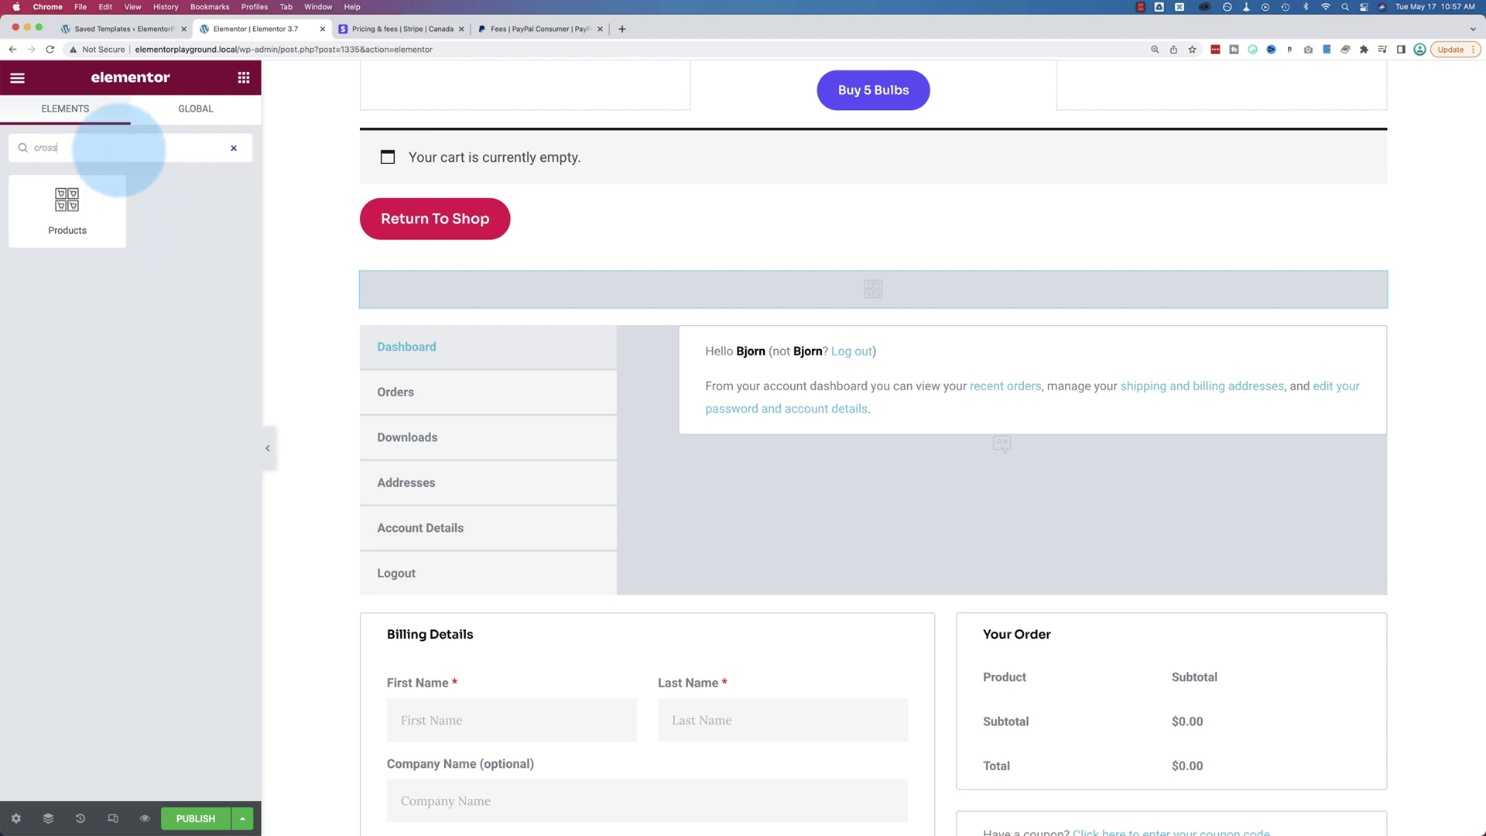
{"action": "left_click", "coordinate": [114, 231]}
{"action": "left_click_drag", "start_coordinate": [114, 231], "coordinate": [577, 281]}
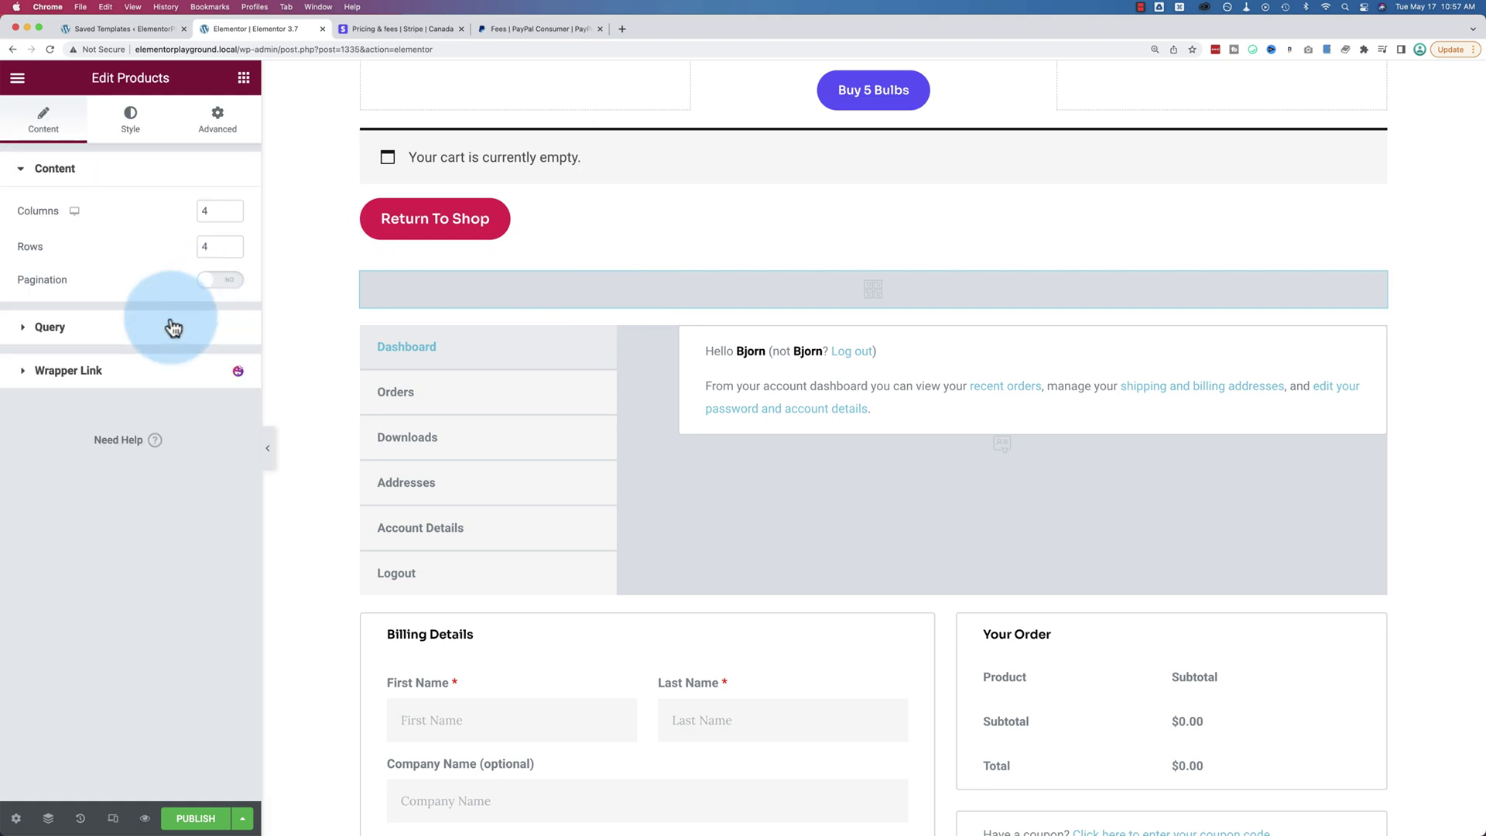
{"action": "left_click", "coordinate": [172, 325]}
{"action": "left_click", "coordinate": [179, 255]}
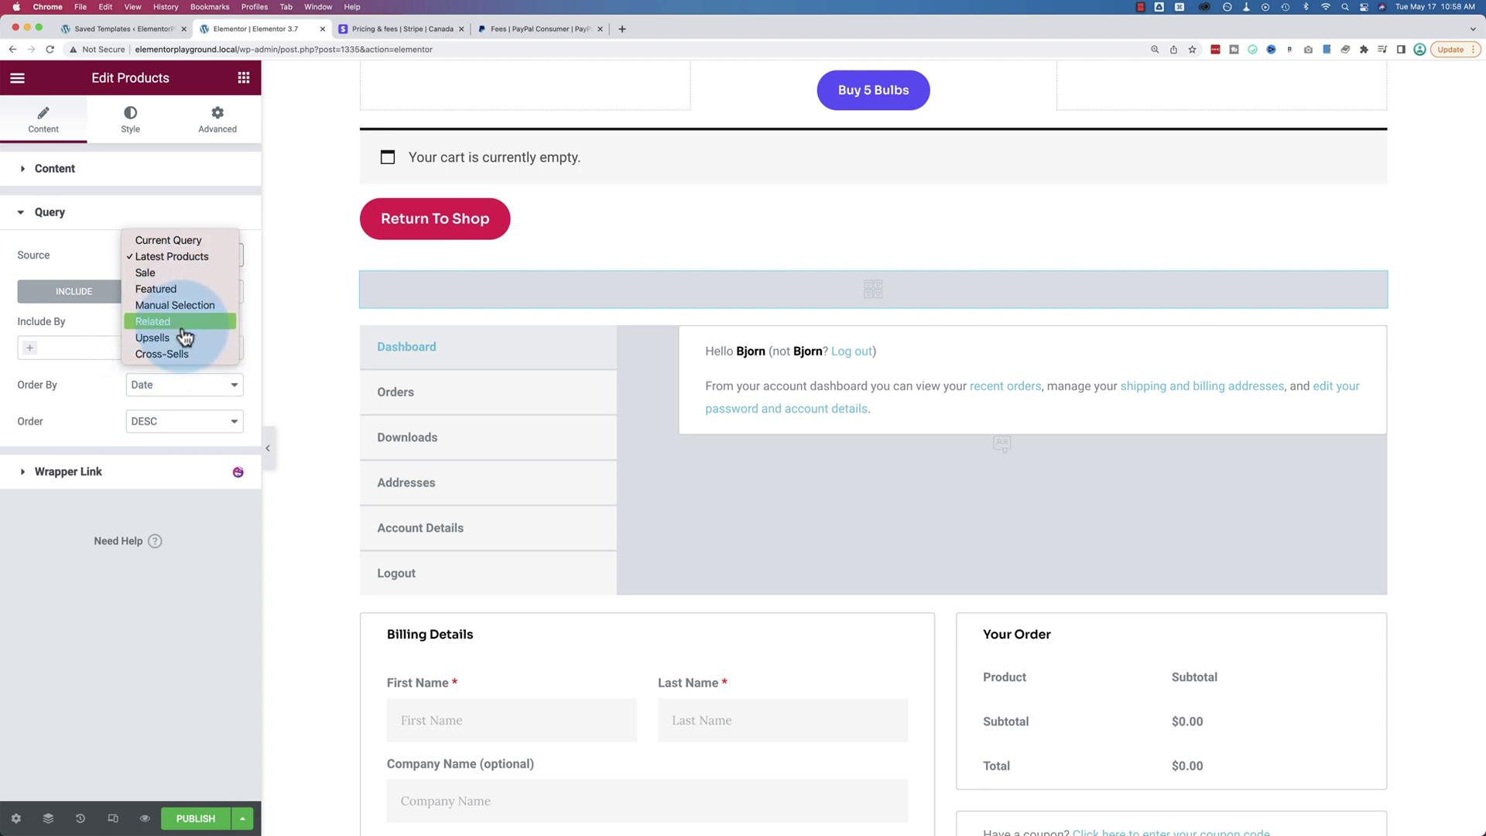
{"action": "left_click", "coordinate": [312, 331]}
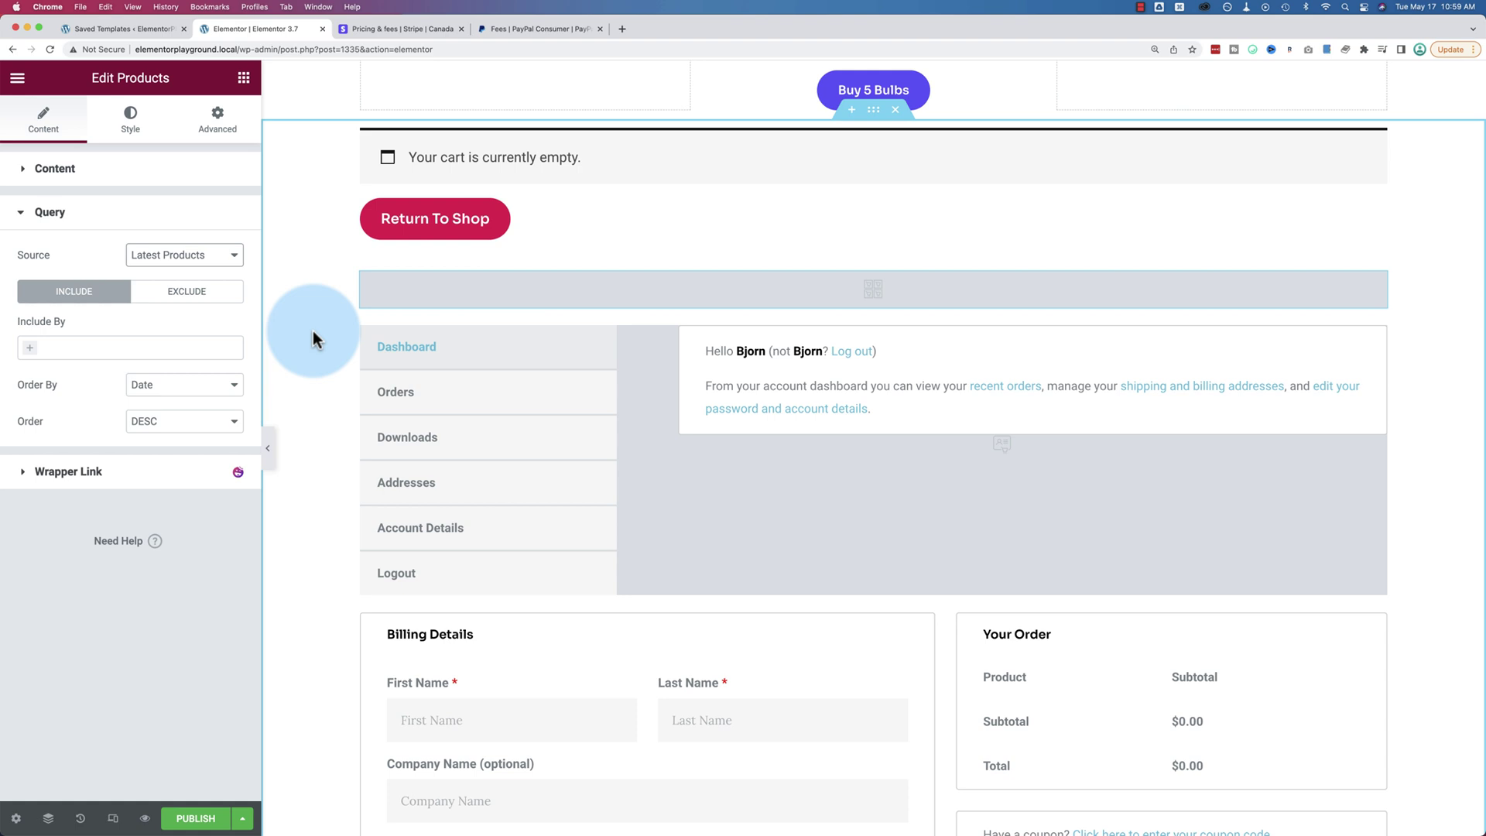
- Add a Button widget above the cart notice
{"action": "left_click", "coordinate": [245, 78]}
{"action": "left_click", "coordinate": [123, 151]}
{"action": "type", "text": "button"}
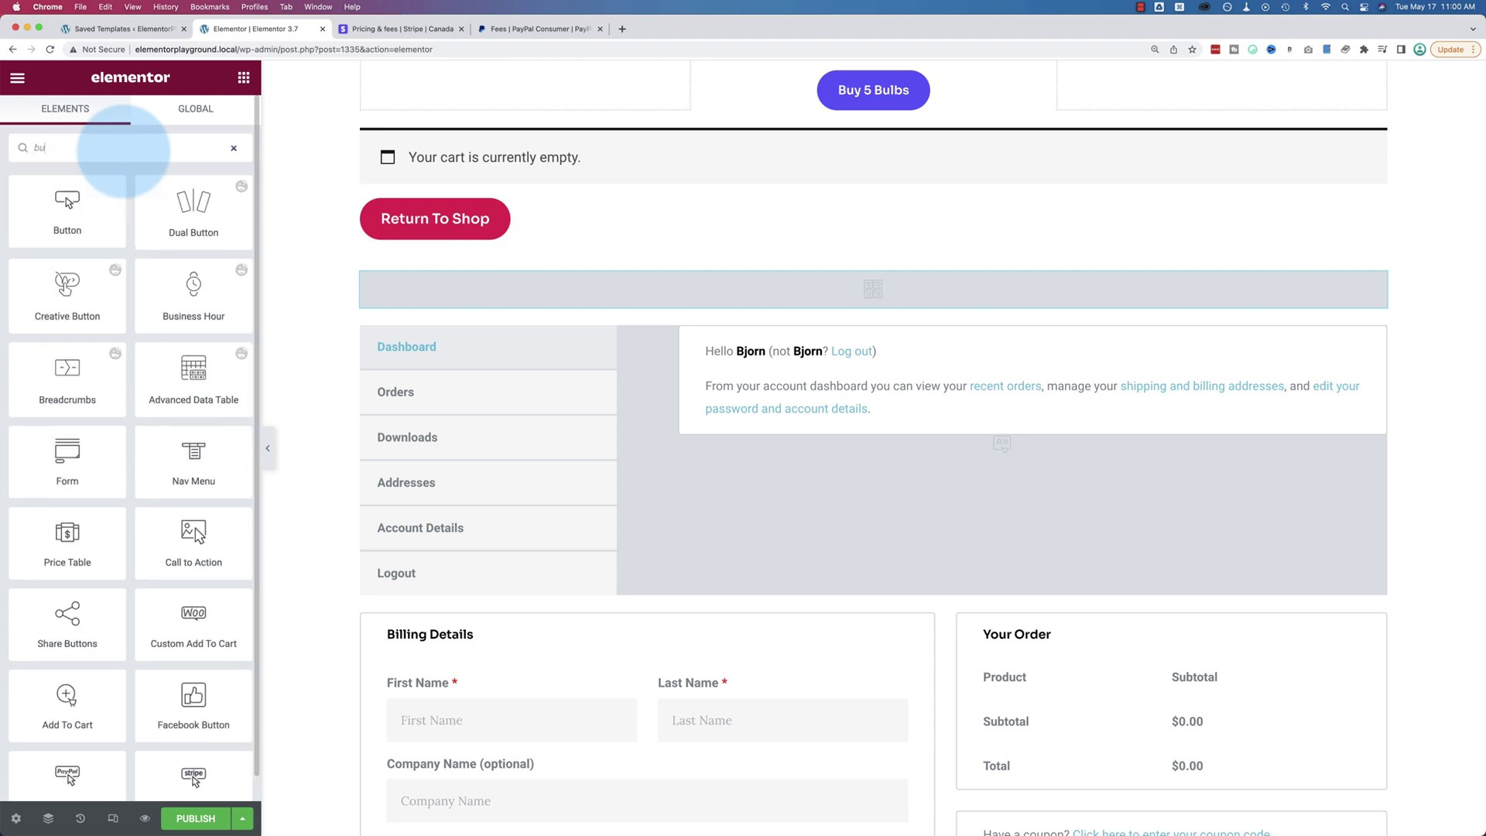
{"action": "left_click", "coordinate": [72, 239]}
{"action": "left_click_drag", "start_coordinate": [72, 239], "coordinate": [531, 137]}
- Set the Click Here button's link to the dynamic WooCommerce Add To Cart tag
{"action": "left_click", "coordinate": [384, 158]}
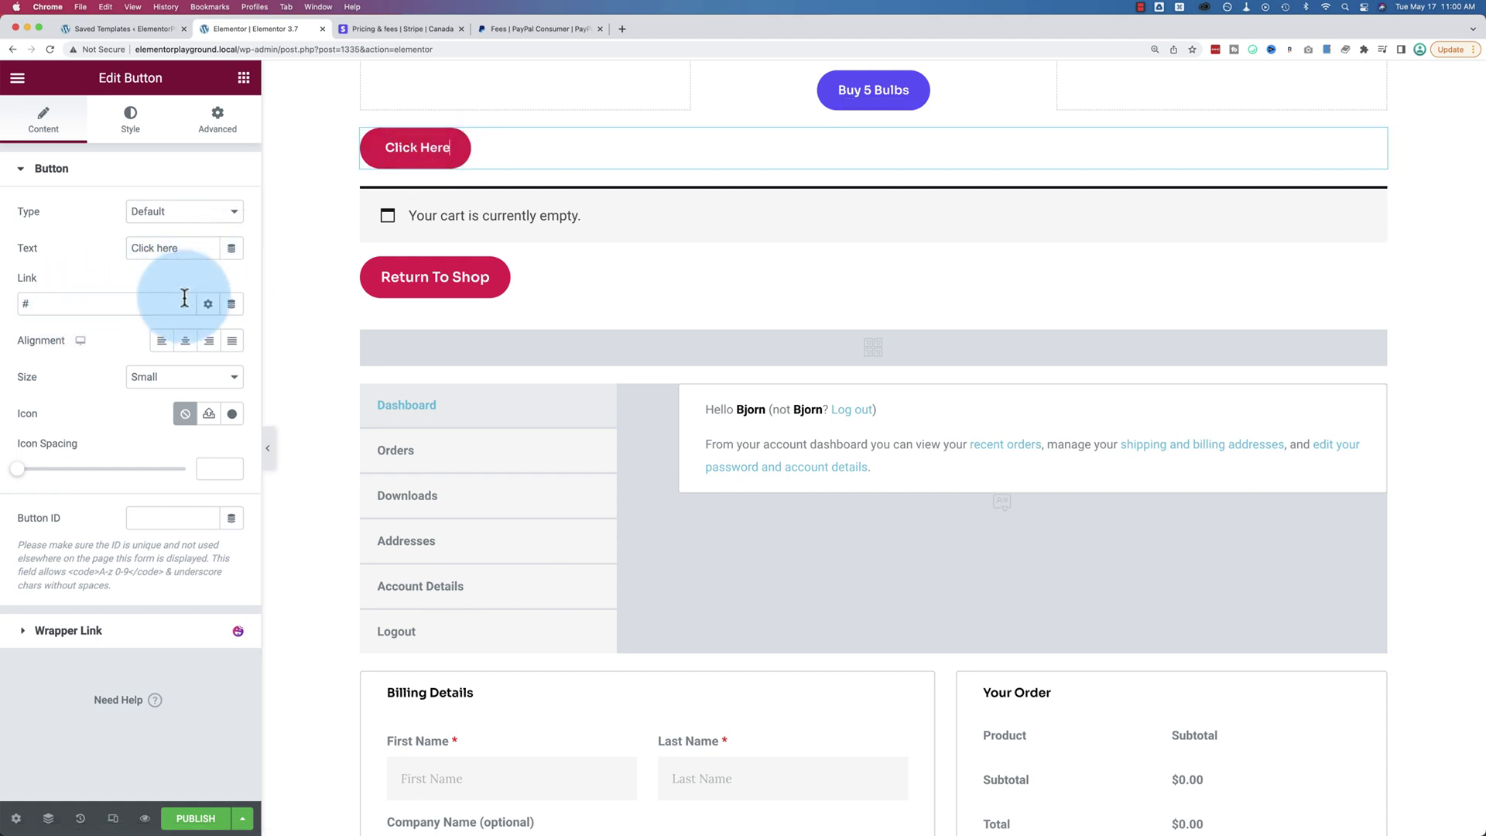
{"action": "left_click", "coordinate": [231, 305]}
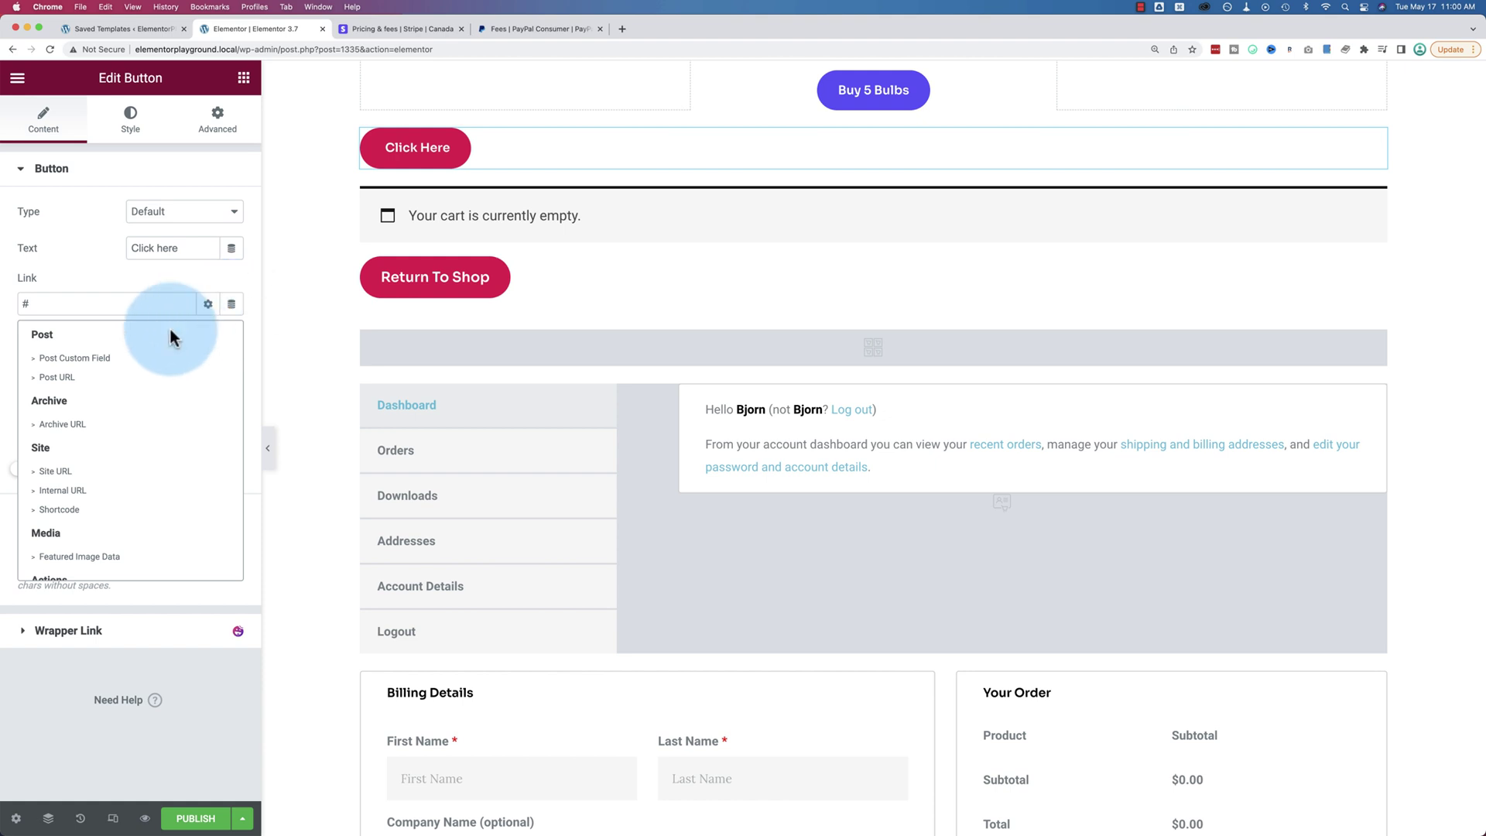
{"action": "scroll", "coordinate": [86, 418], "scroll_direction": "down", "scroll_amount": 5}
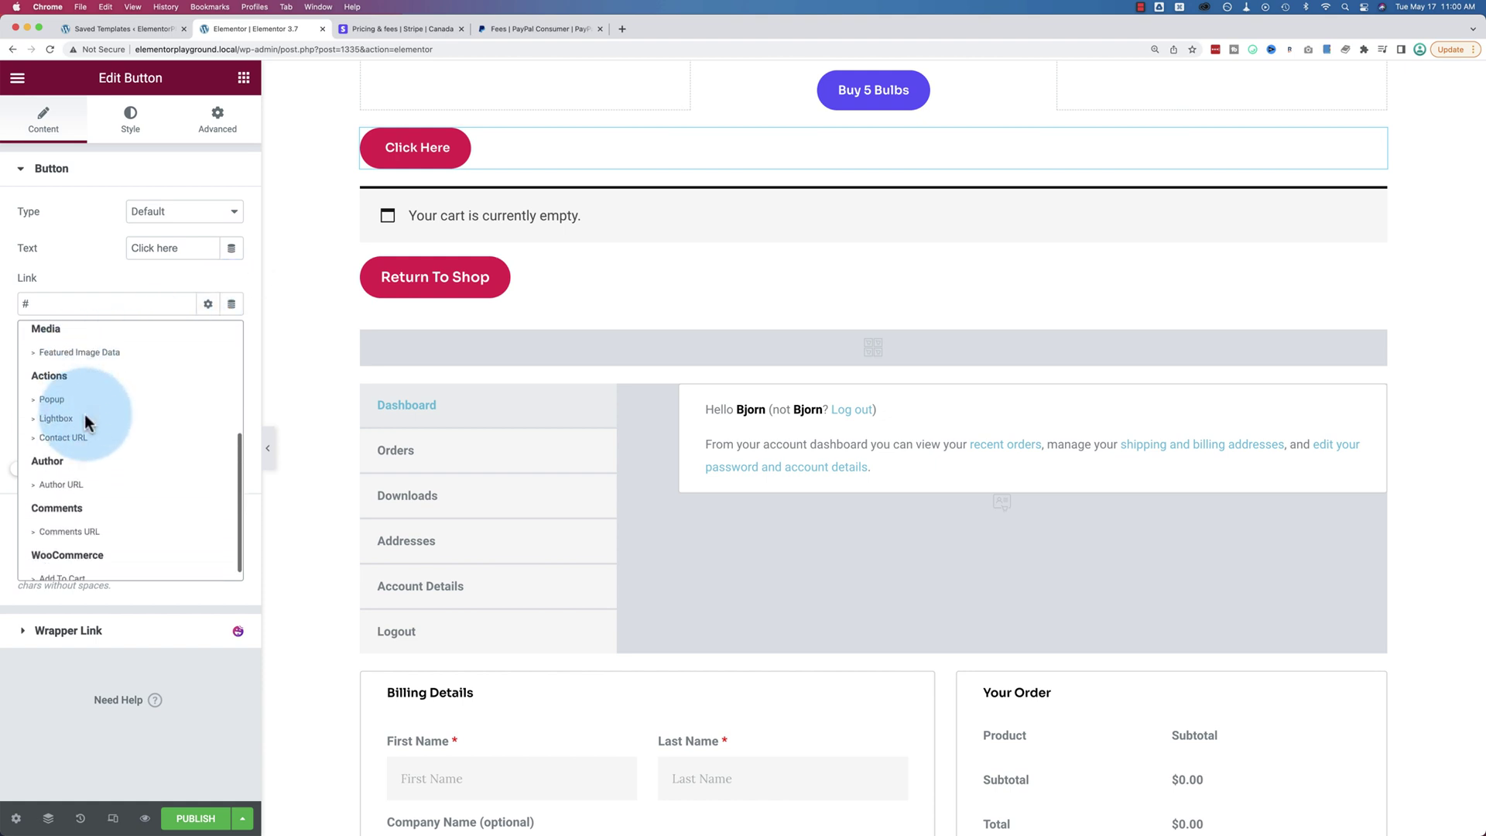
{"action": "scroll", "coordinate": [85, 418], "scroll_direction": "down", "scroll_amount": 1}
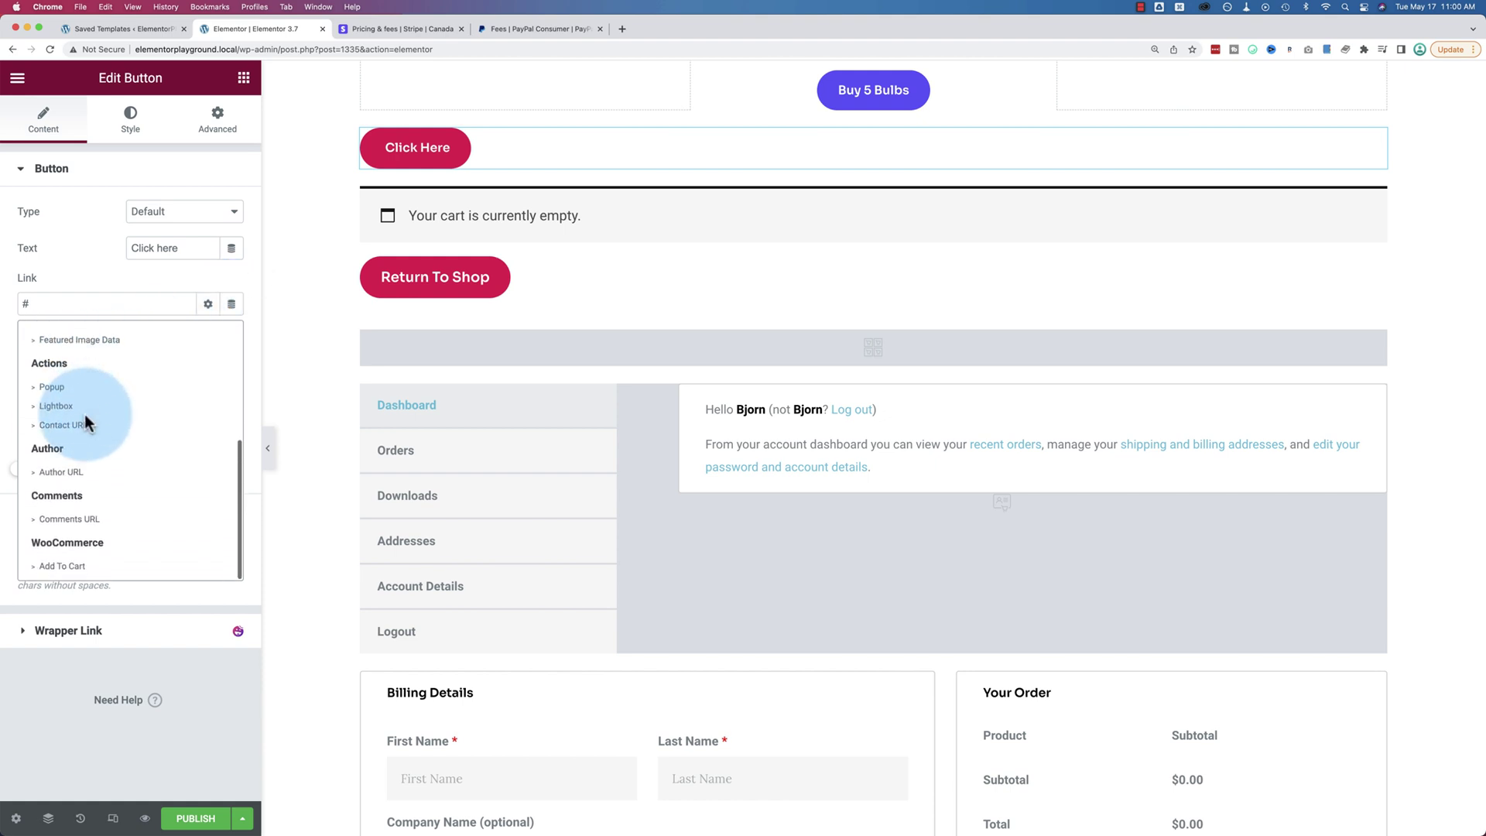
{"action": "left_click", "coordinate": [50, 570]}
- Select the Click Here button's label text on the page for editing
{"action": "left_click", "coordinate": [431, 157]}
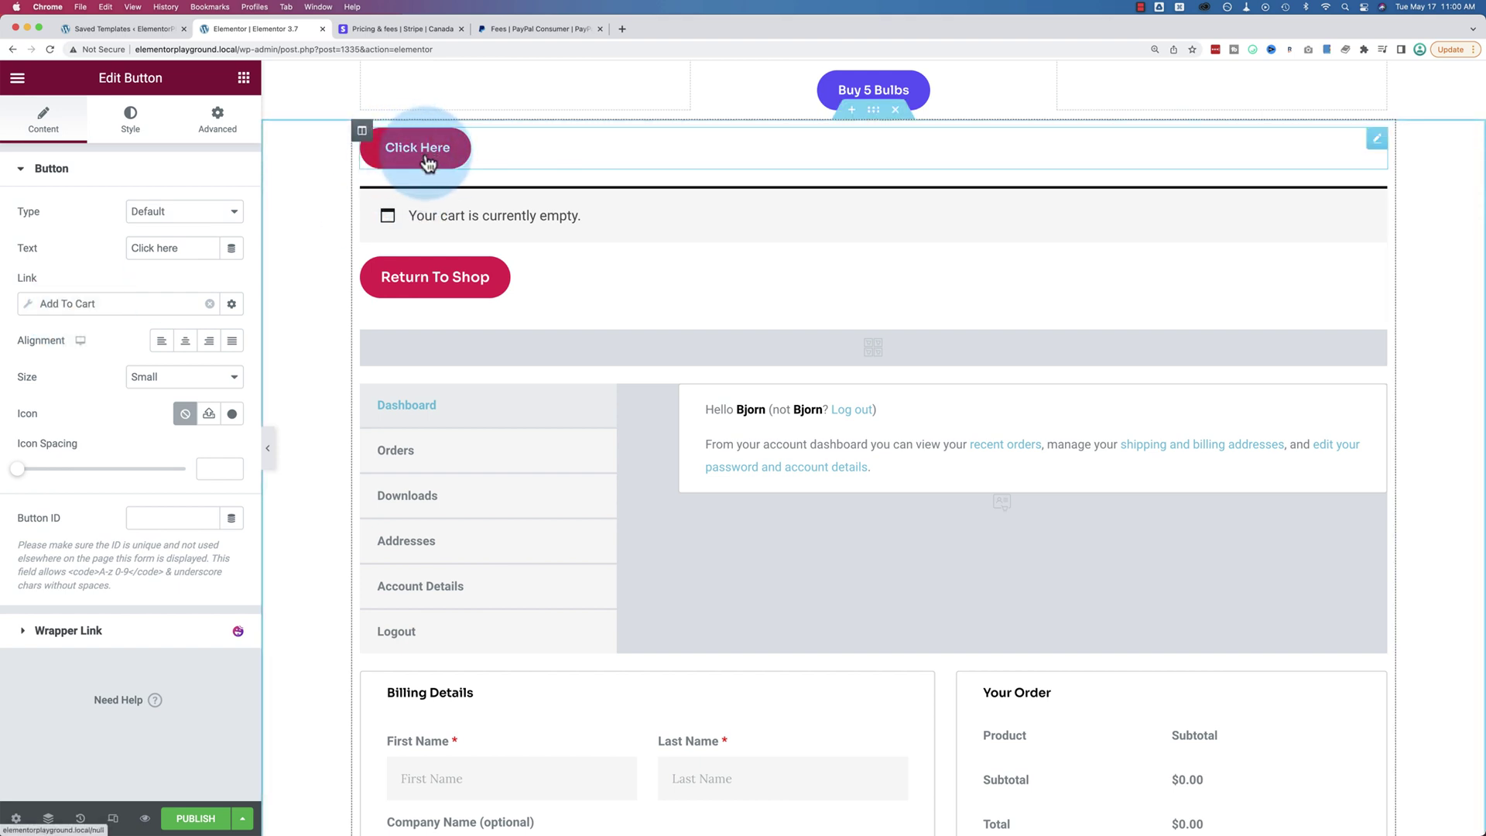
{"action": "left_click", "coordinate": [514, 155]}
{"action": "left_click", "coordinate": [403, 154]}
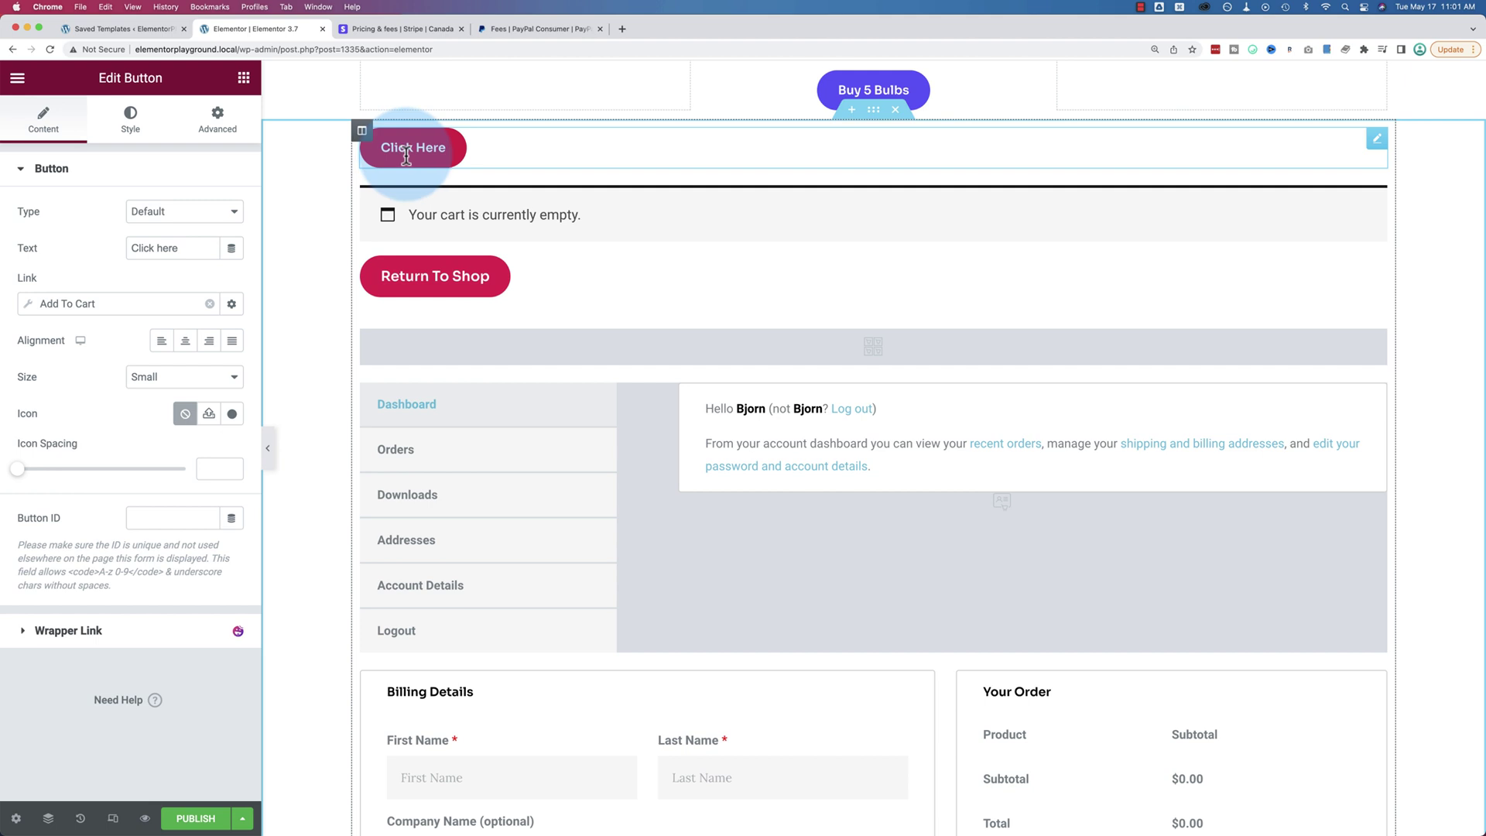
{"action": "left_click_drag", "start_coordinate": [406, 155], "coordinate": [517, 146]}
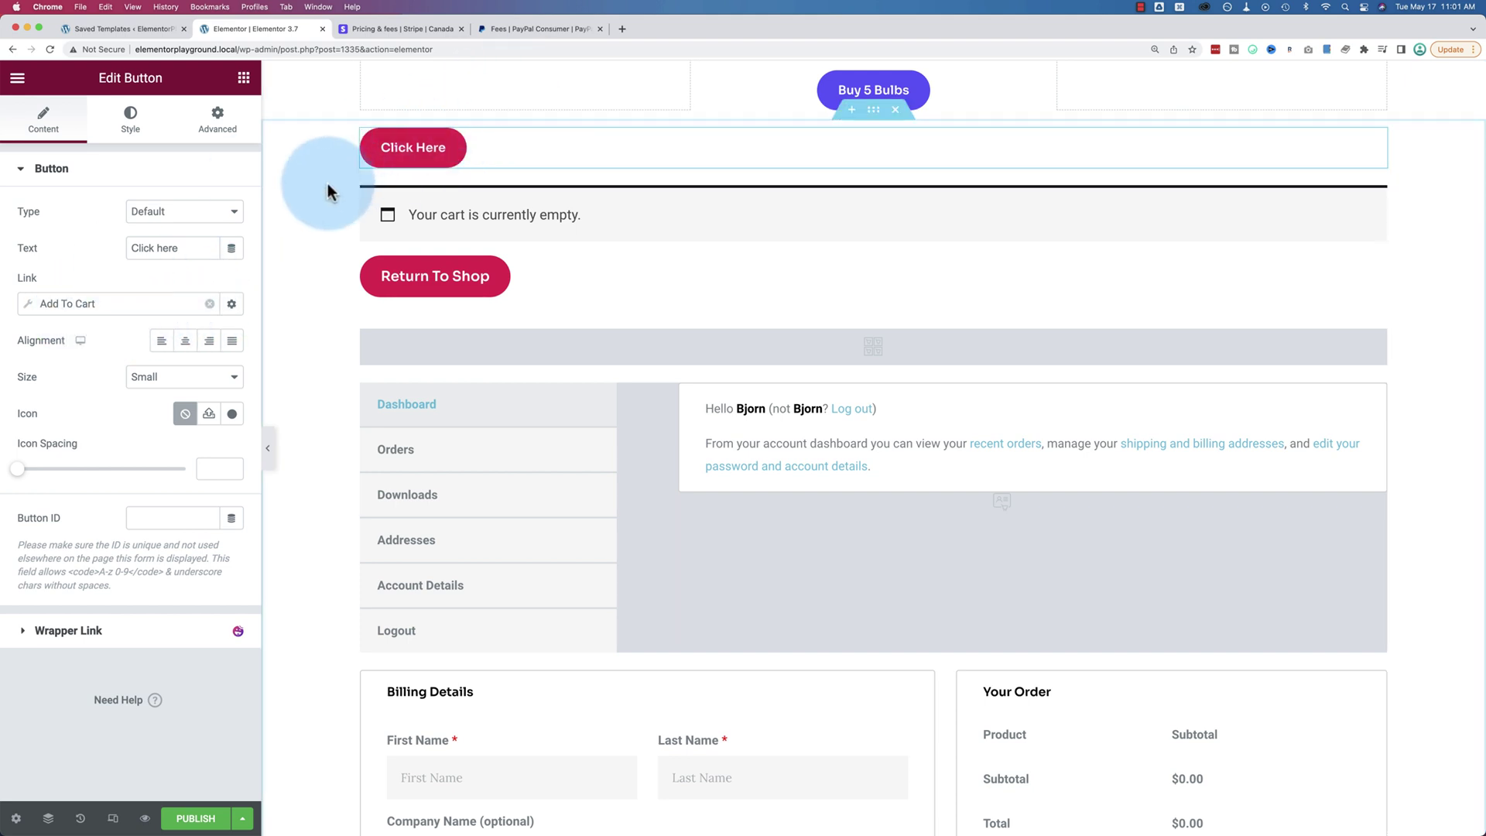
- Add a Form widget with Name, Email and Message fields below the Click Here button
{"action": "left_click", "coordinate": [245, 78]}
{"action": "left_click", "coordinate": [126, 148]}
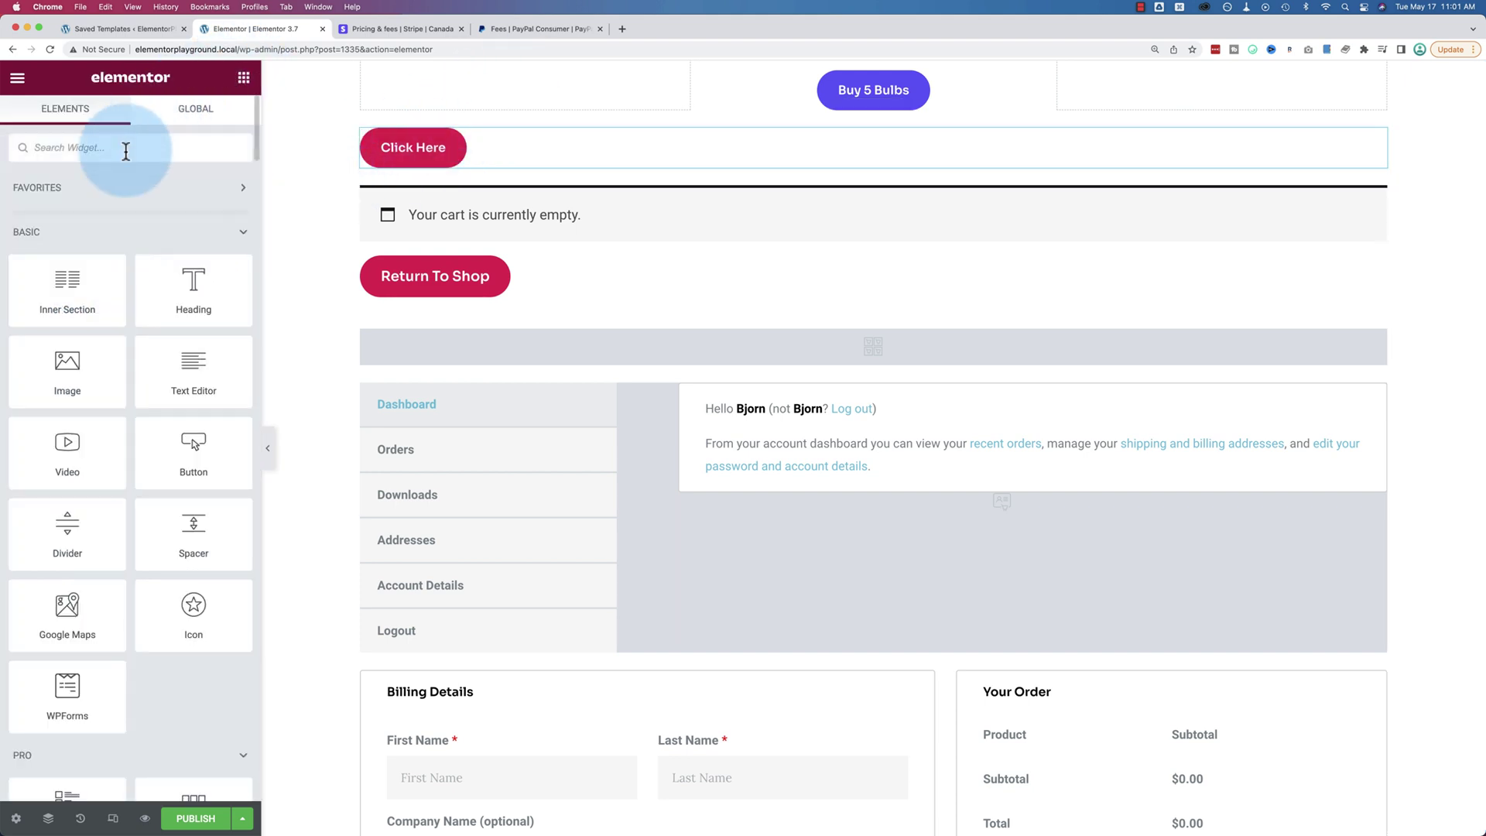
{"action": "type", "text": "form"}
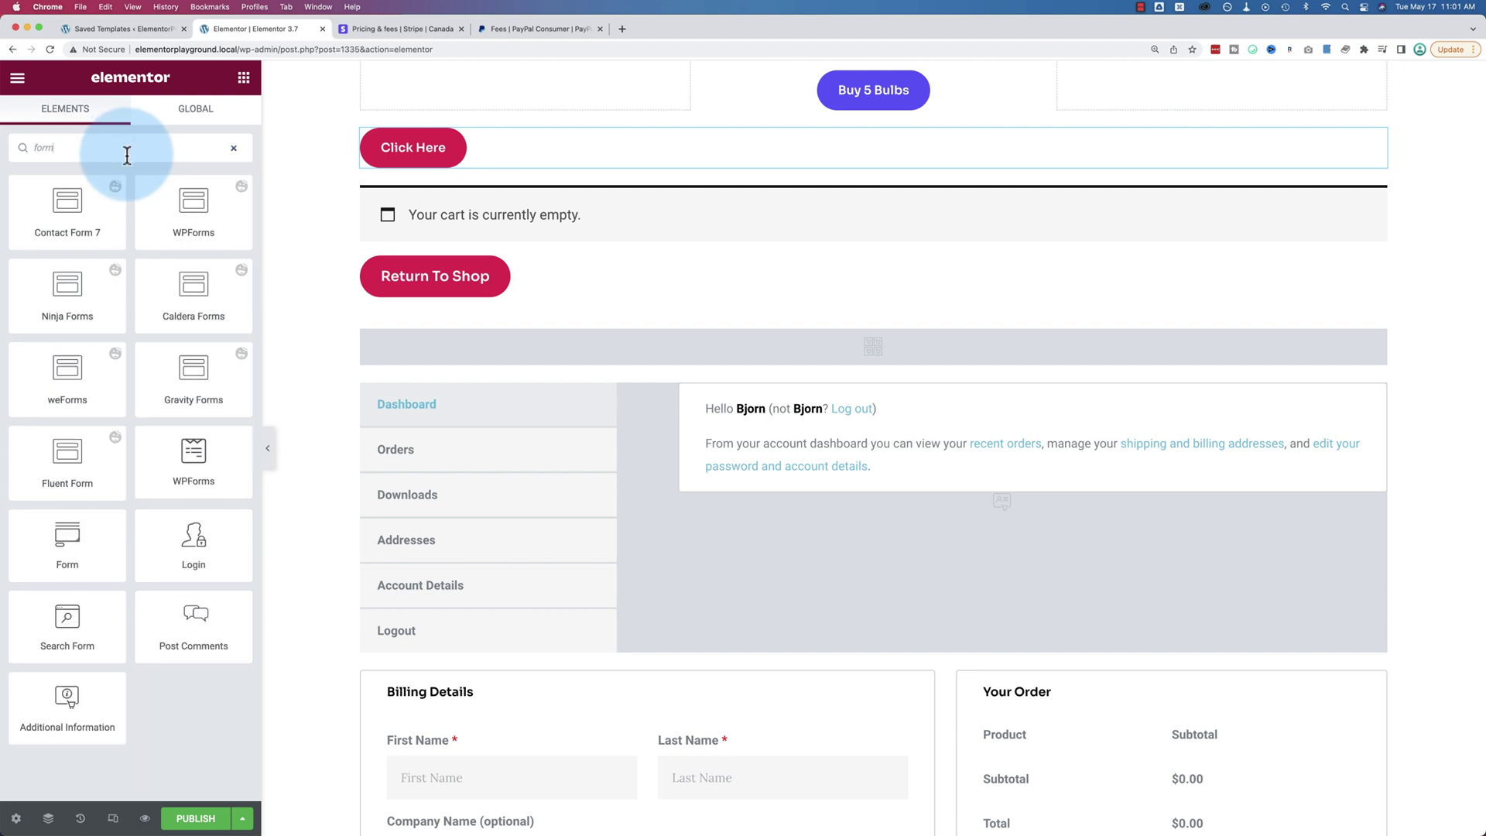
{"action": "left_click_drag", "start_coordinate": [64, 537], "coordinate": [625, 186]}
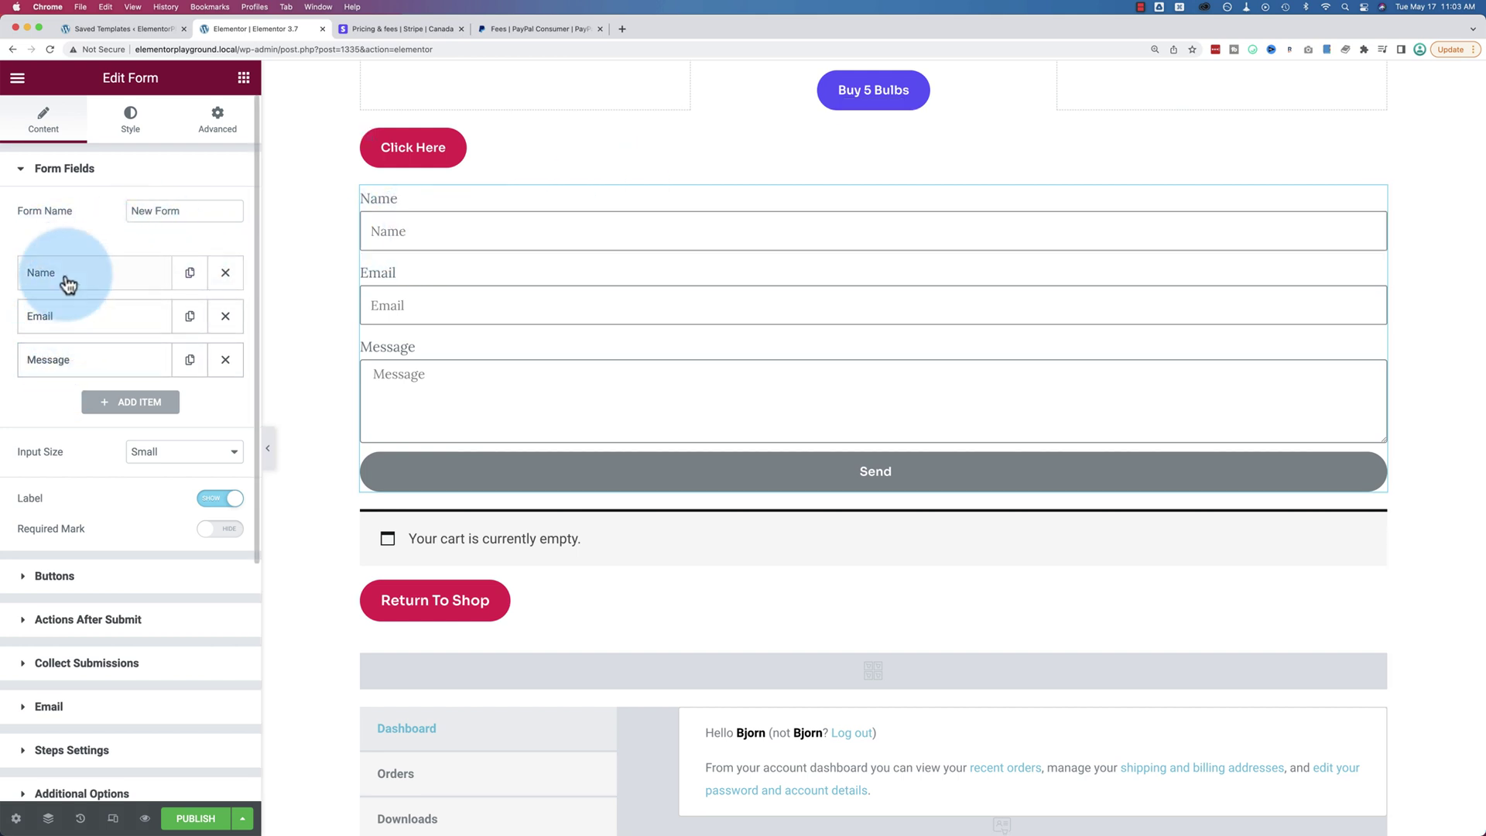
- Open the dynamic tag choices for the Name field's default value under Advanced
{"action": "left_click", "coordinate": [118, 278]}
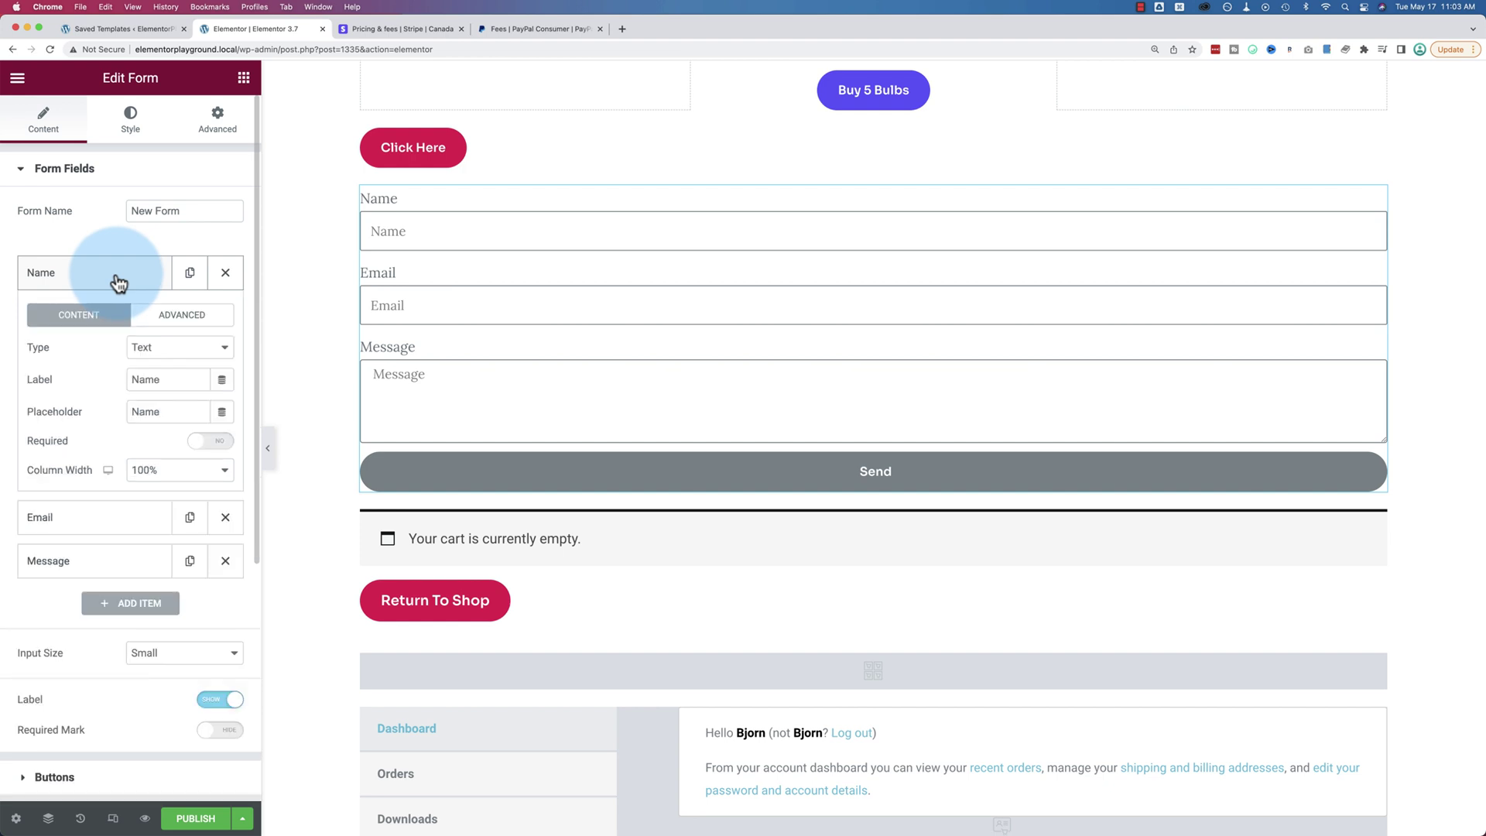
{"action": "left_click", "coordinate": [181, 325]}
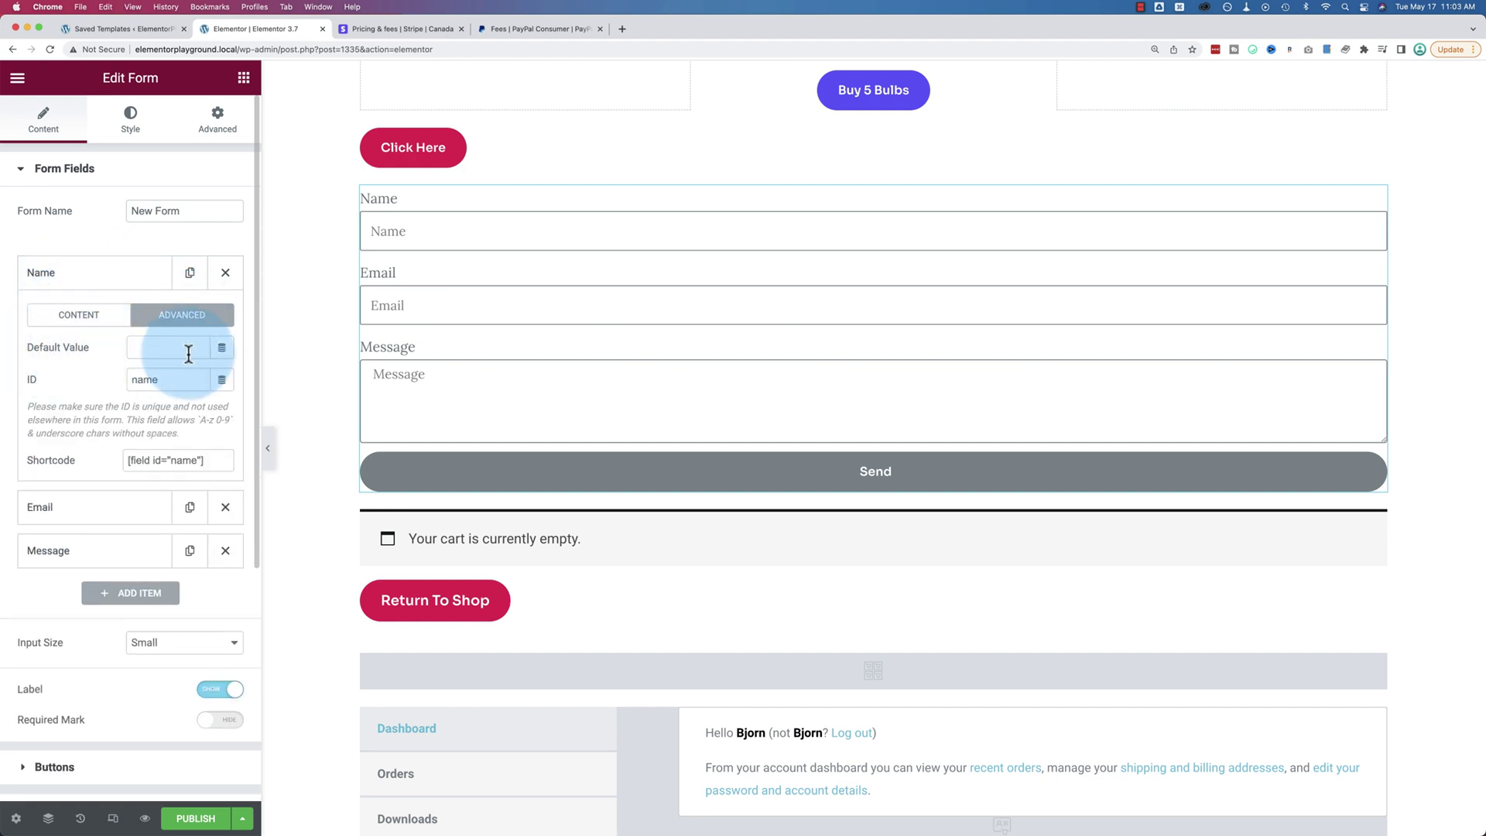
{"action": "left_click", "coordinate": [222, 348]}
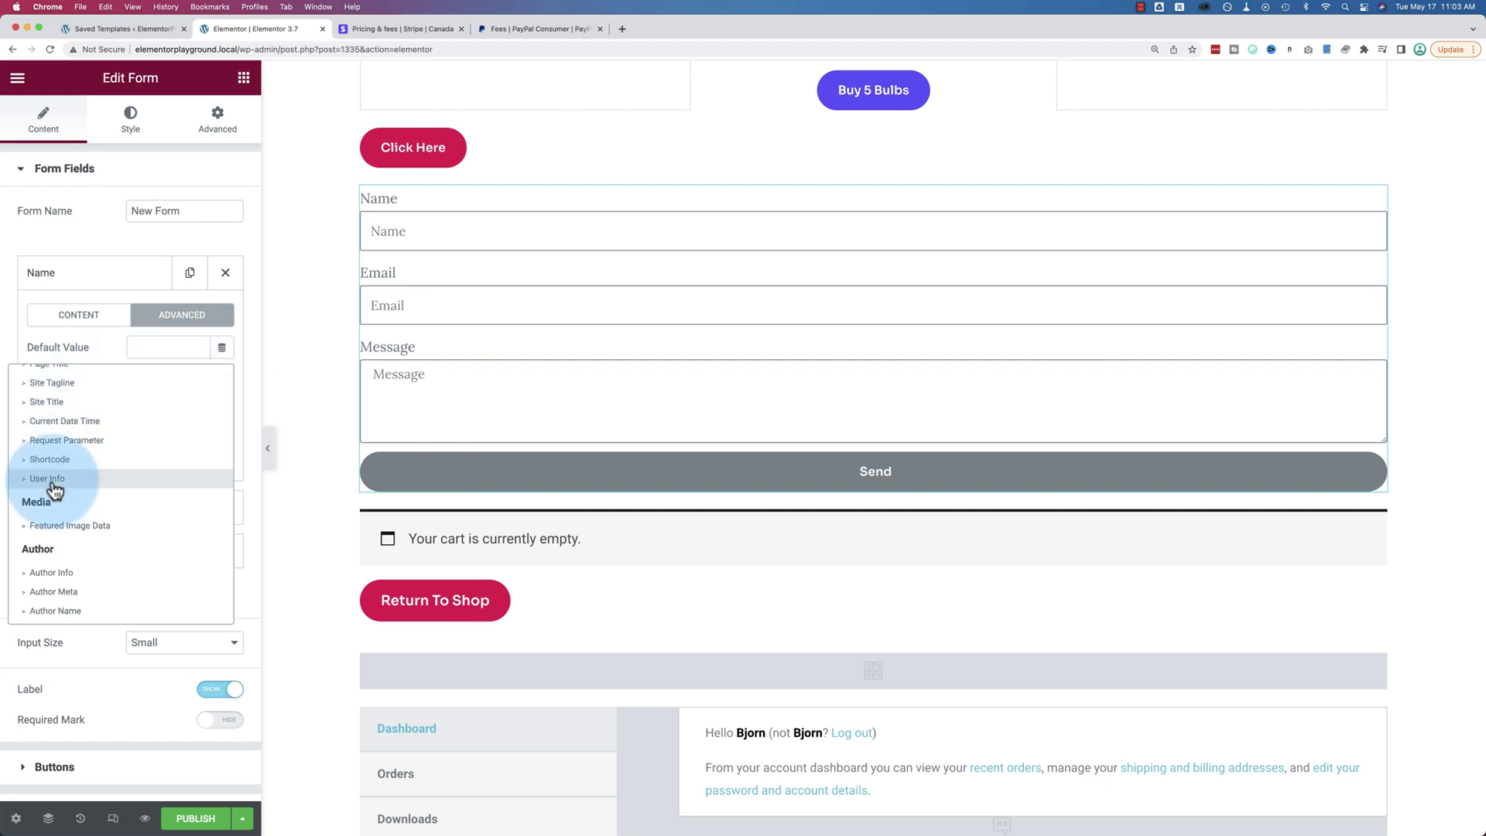
{"action": "scroll", "coordinate": [54, 488], "scroll_direction": "up", "scroll_amount": 3}
{"action": "scroll", "coordinate": [54, 489], "scroll_direction": "down", "scroll_amount": 6}
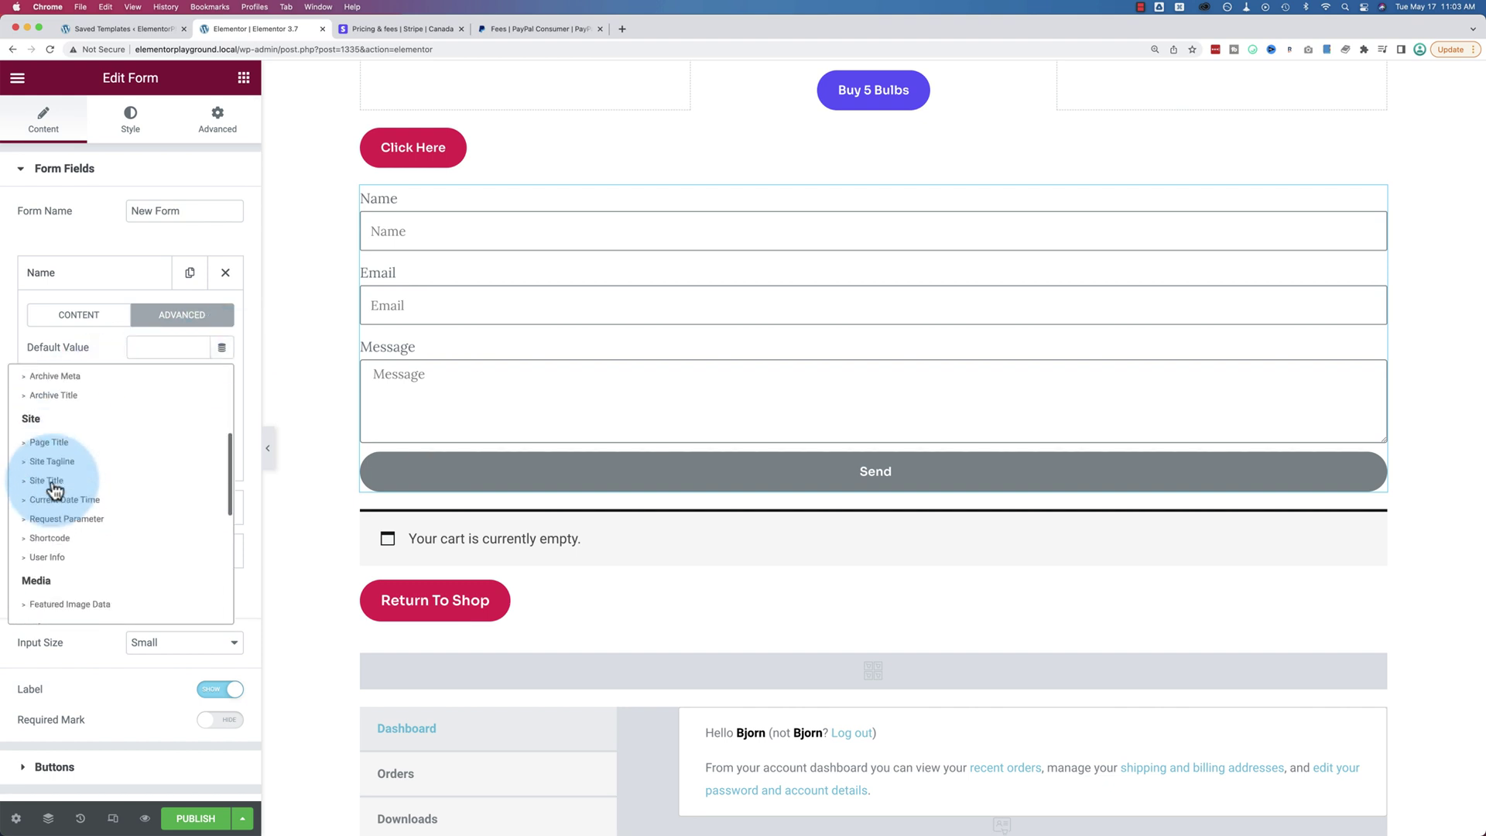
{"action": "scroll", "coordinate": [52, 484], "scroll_direction": "up", "scroll_amount": 6}
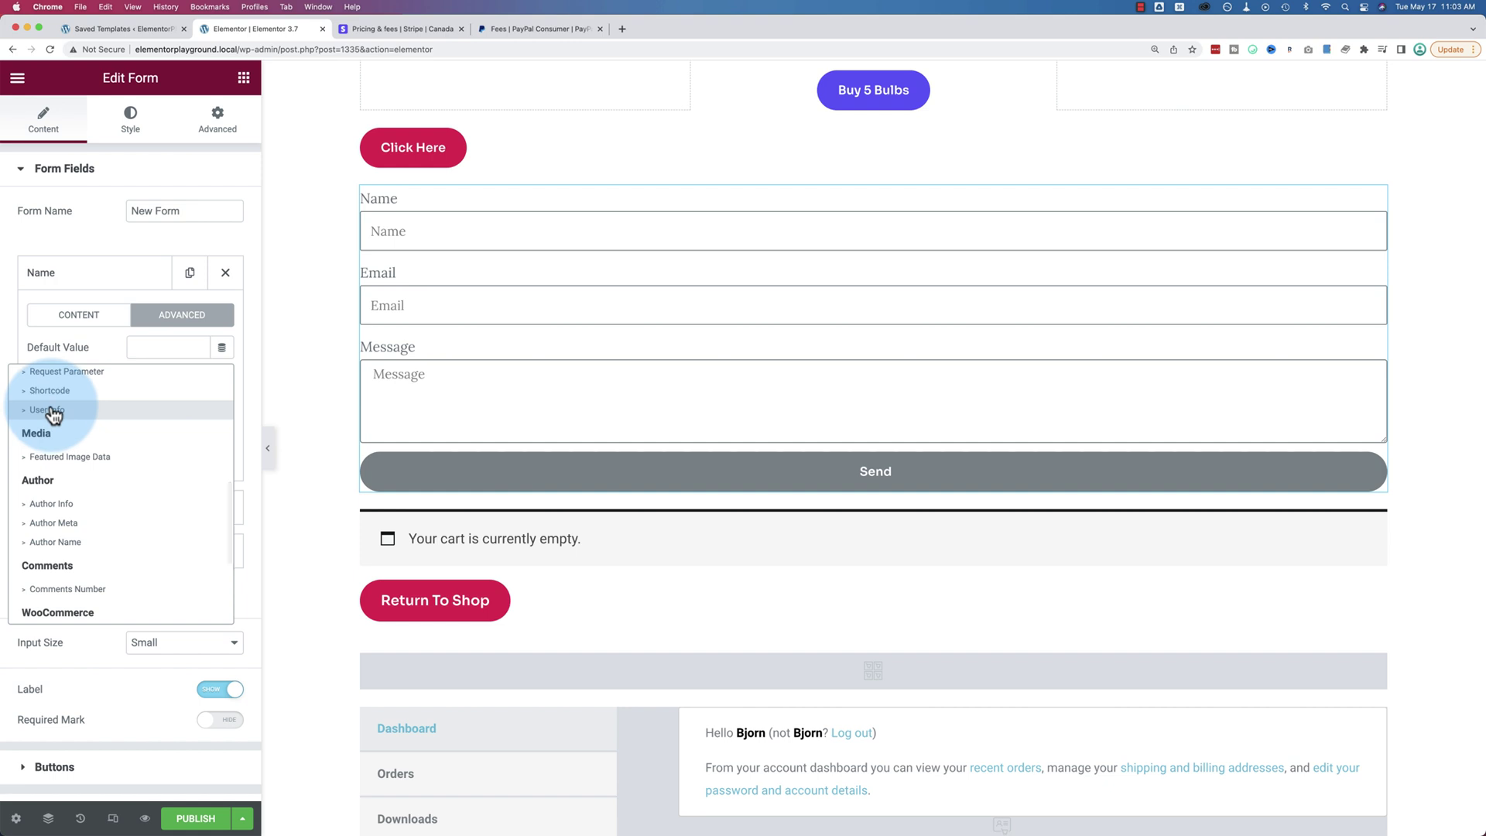
- Set the Name field's default to the User Info tag with Field set to First Name
{"action": "left_click", "coordinate": [50, 411]}
{"action": "left_click", "coordinate": [133, 348]}
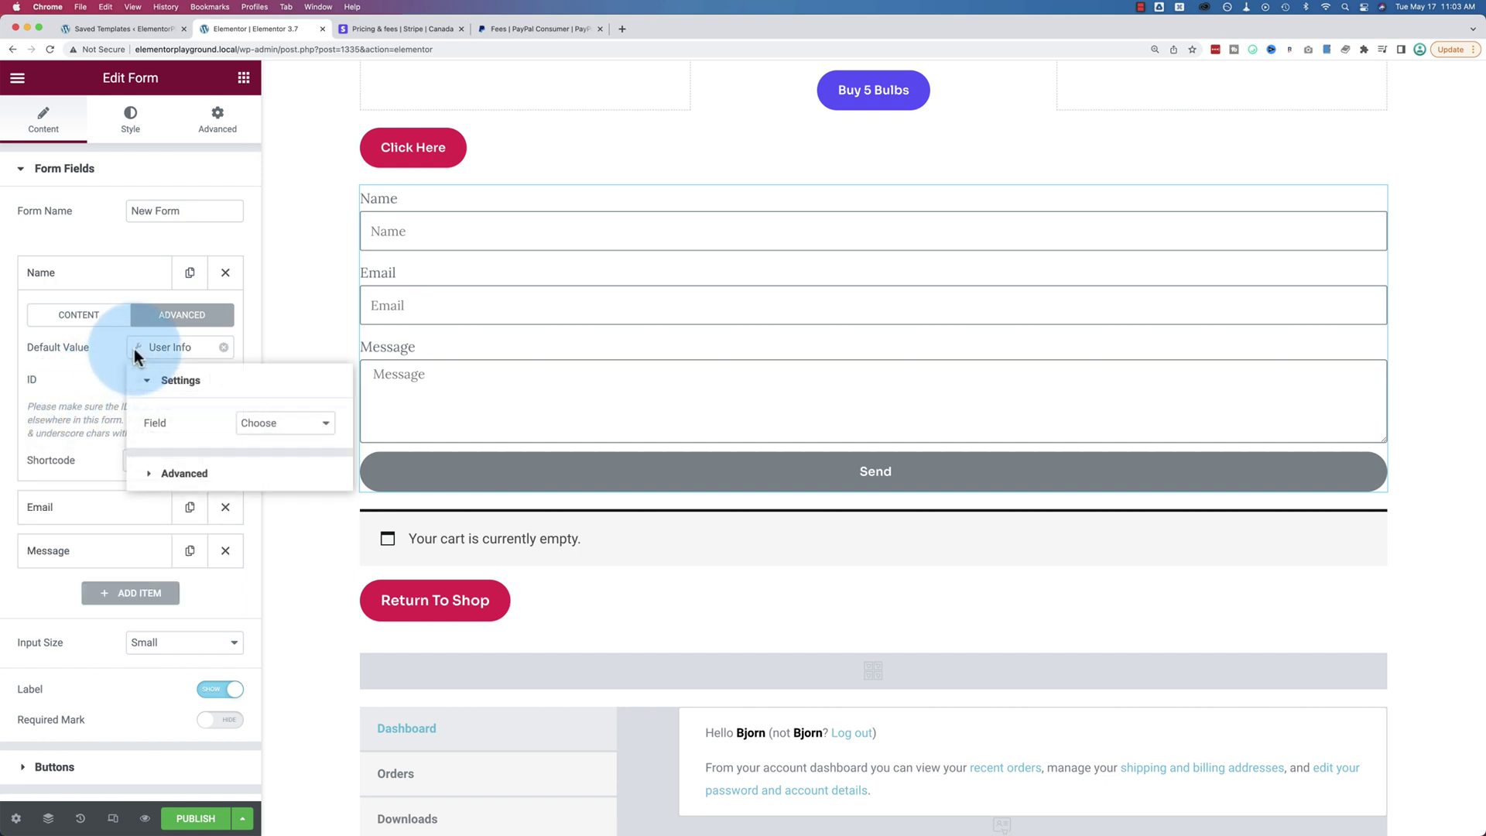
{"action": "left_click", "coordinate": [283, 426]}
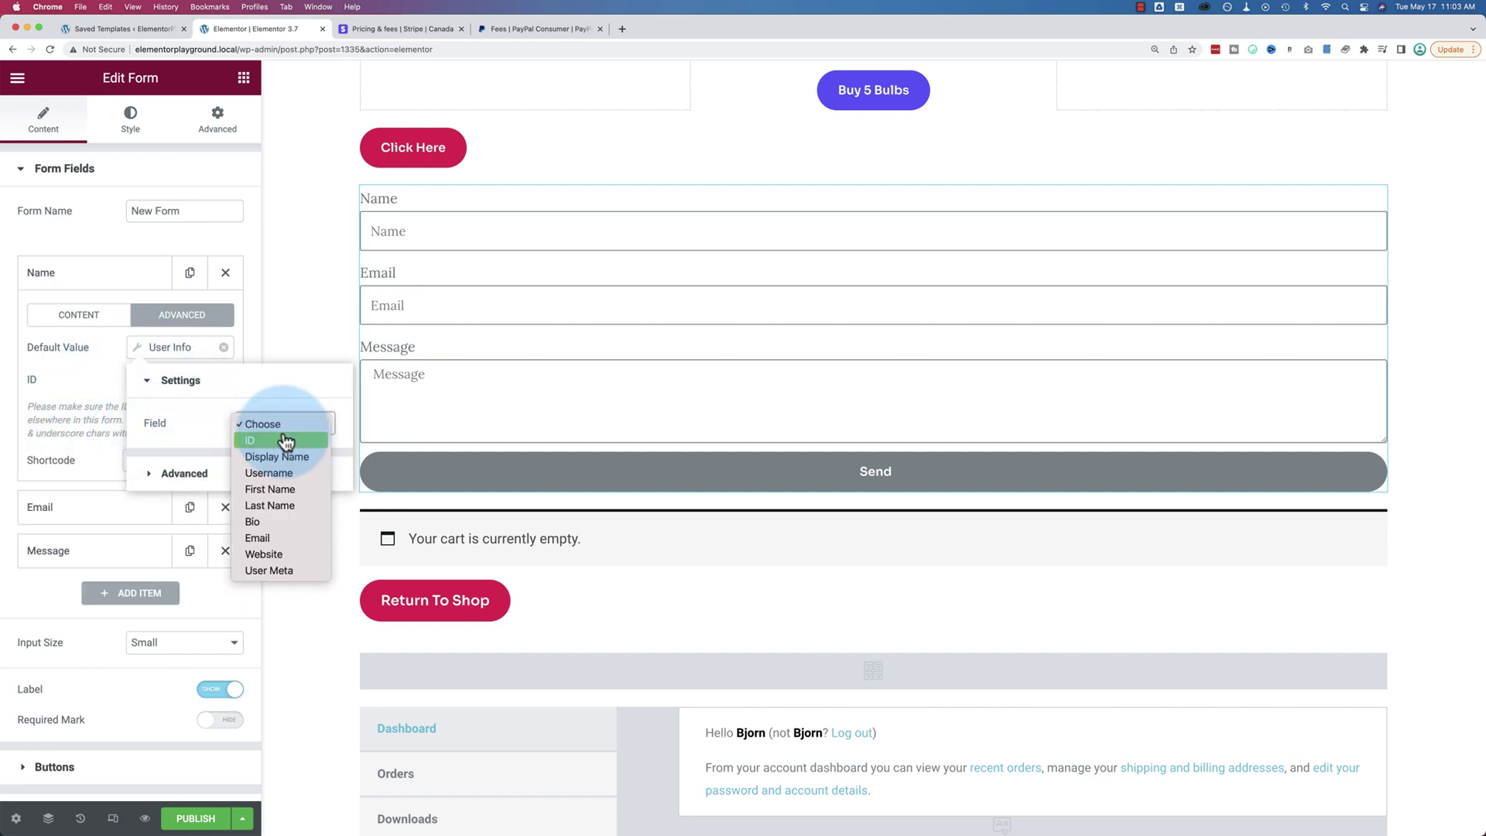
{"action": "left_click", "coordinate": [278, 501]}
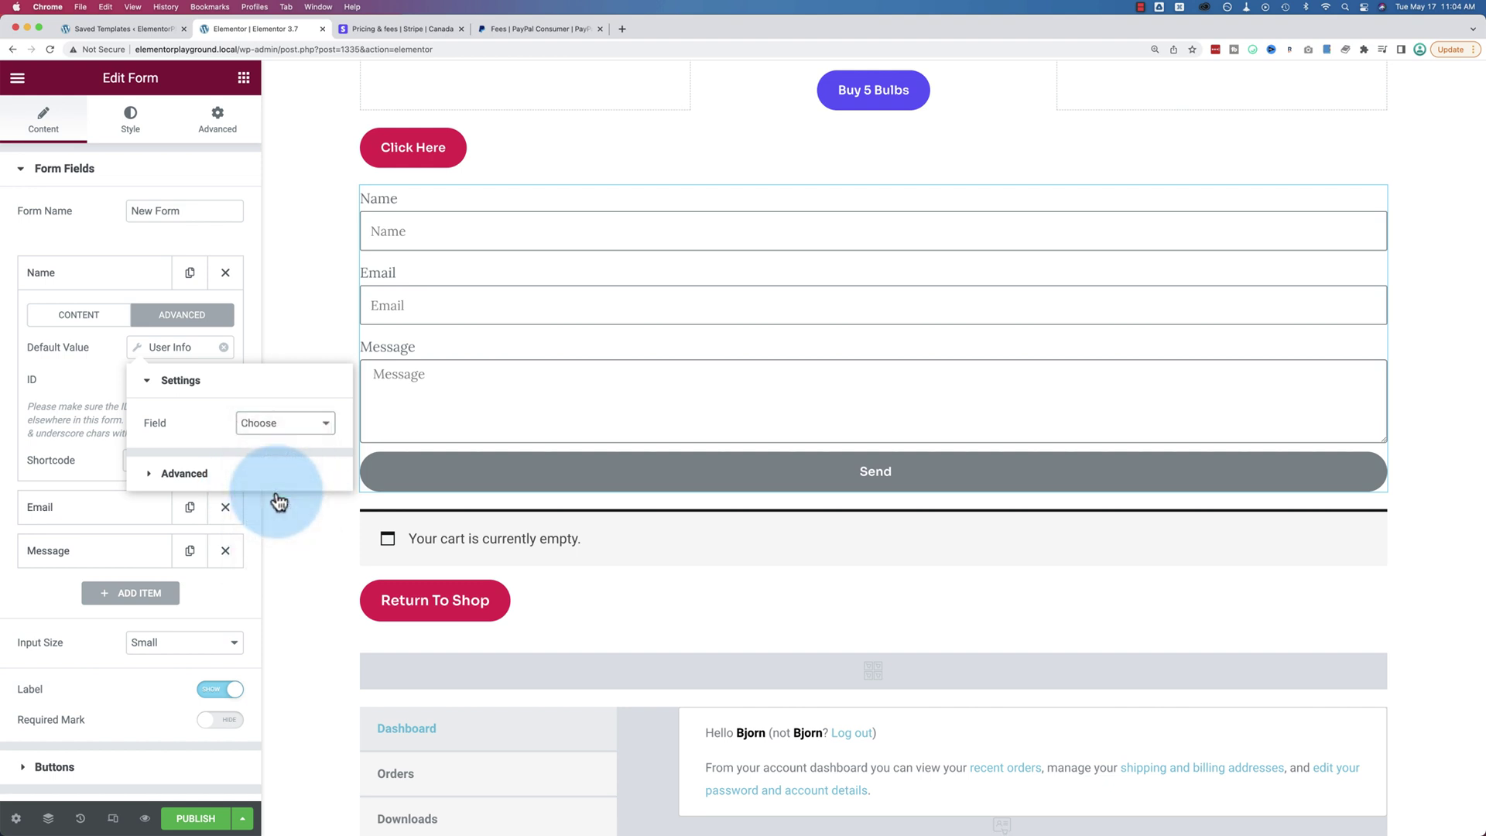
{"action": "left_click", "coordinate": [207, 438]}
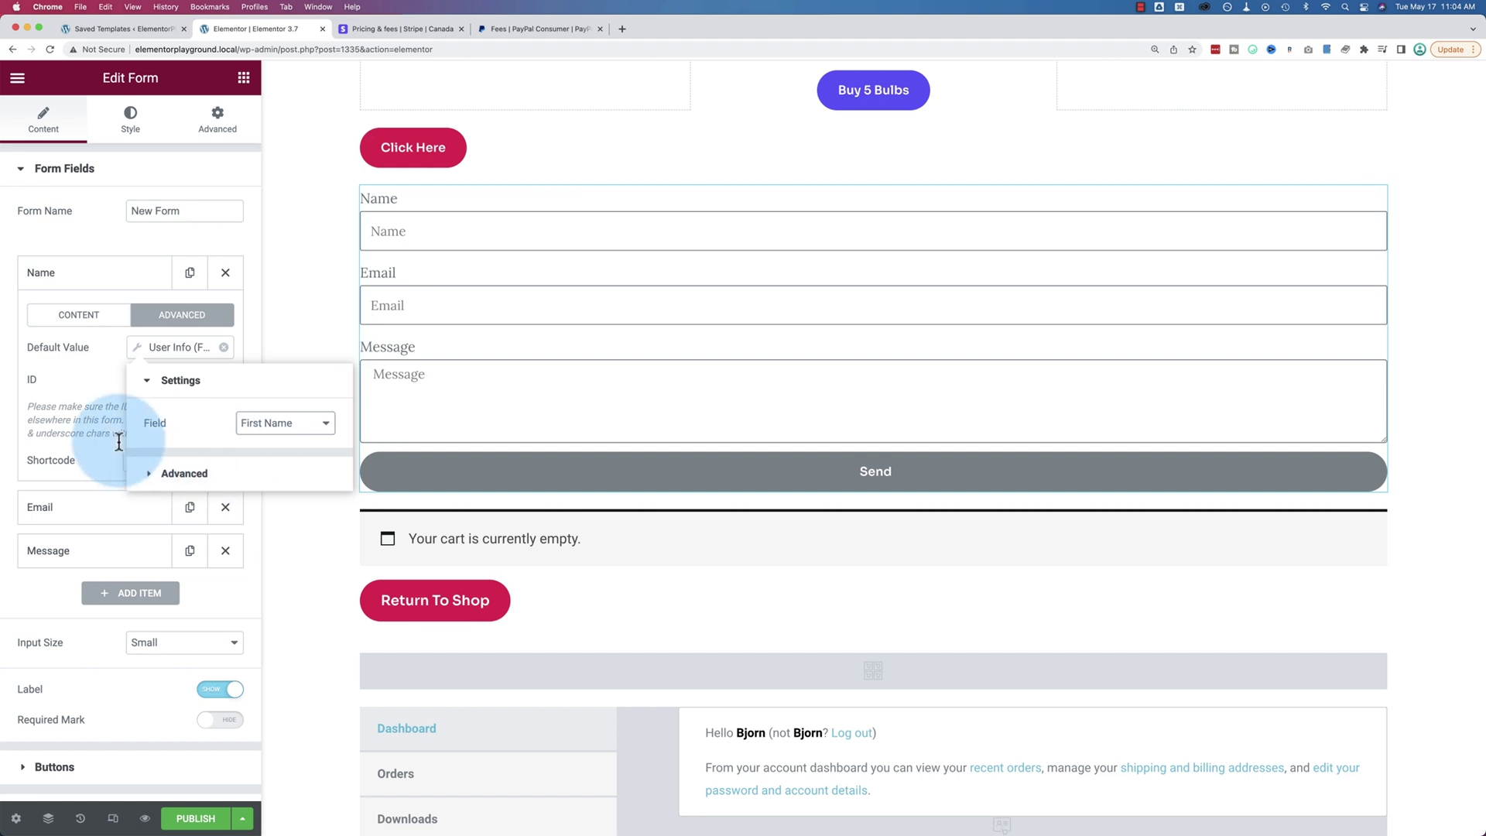
{"action": "left_click", "coordinate": [95, 379]}
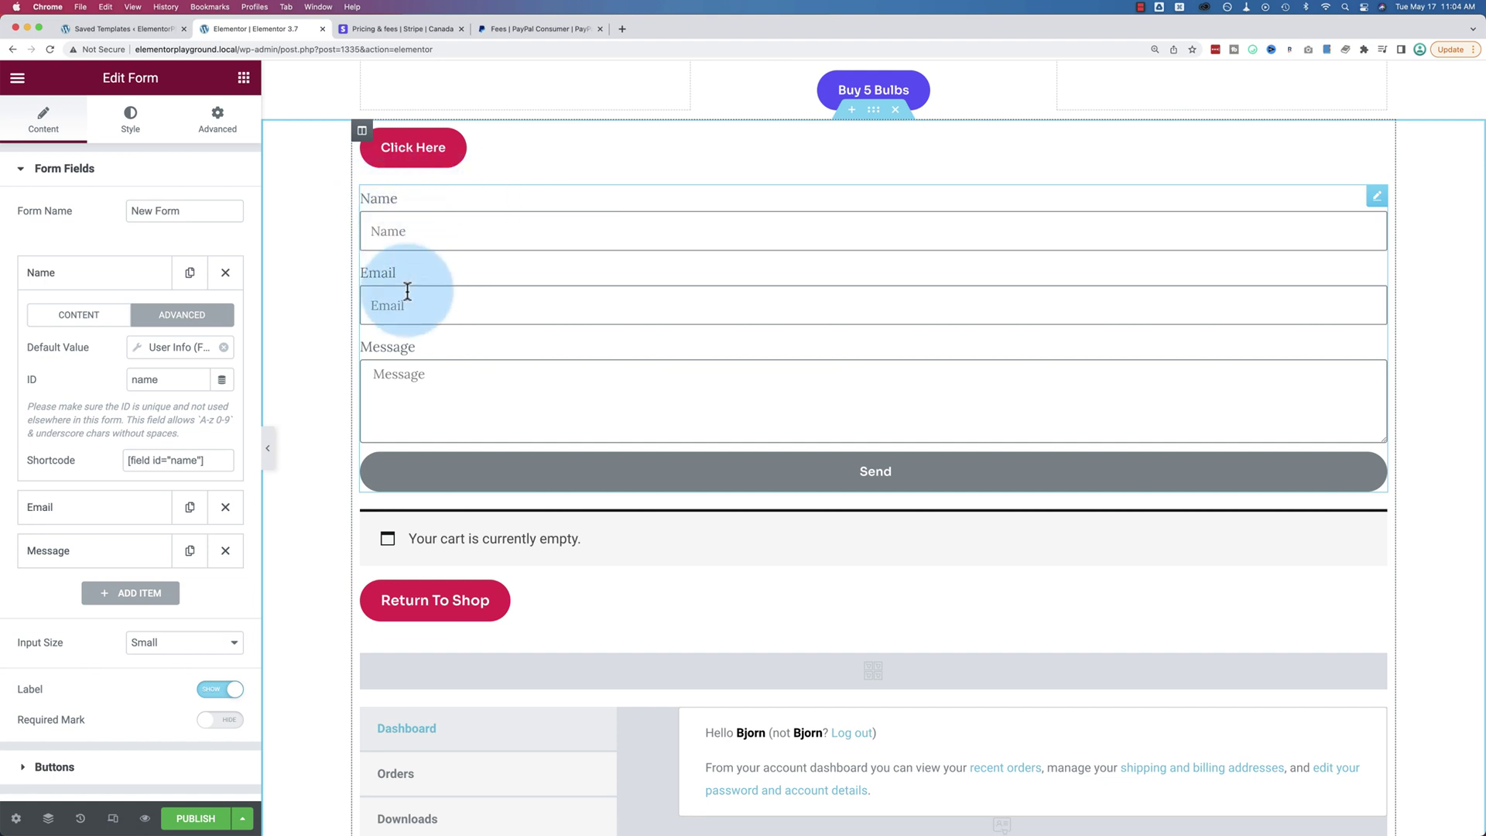
{"action": "left_click", "coordinate": [73, 318]}
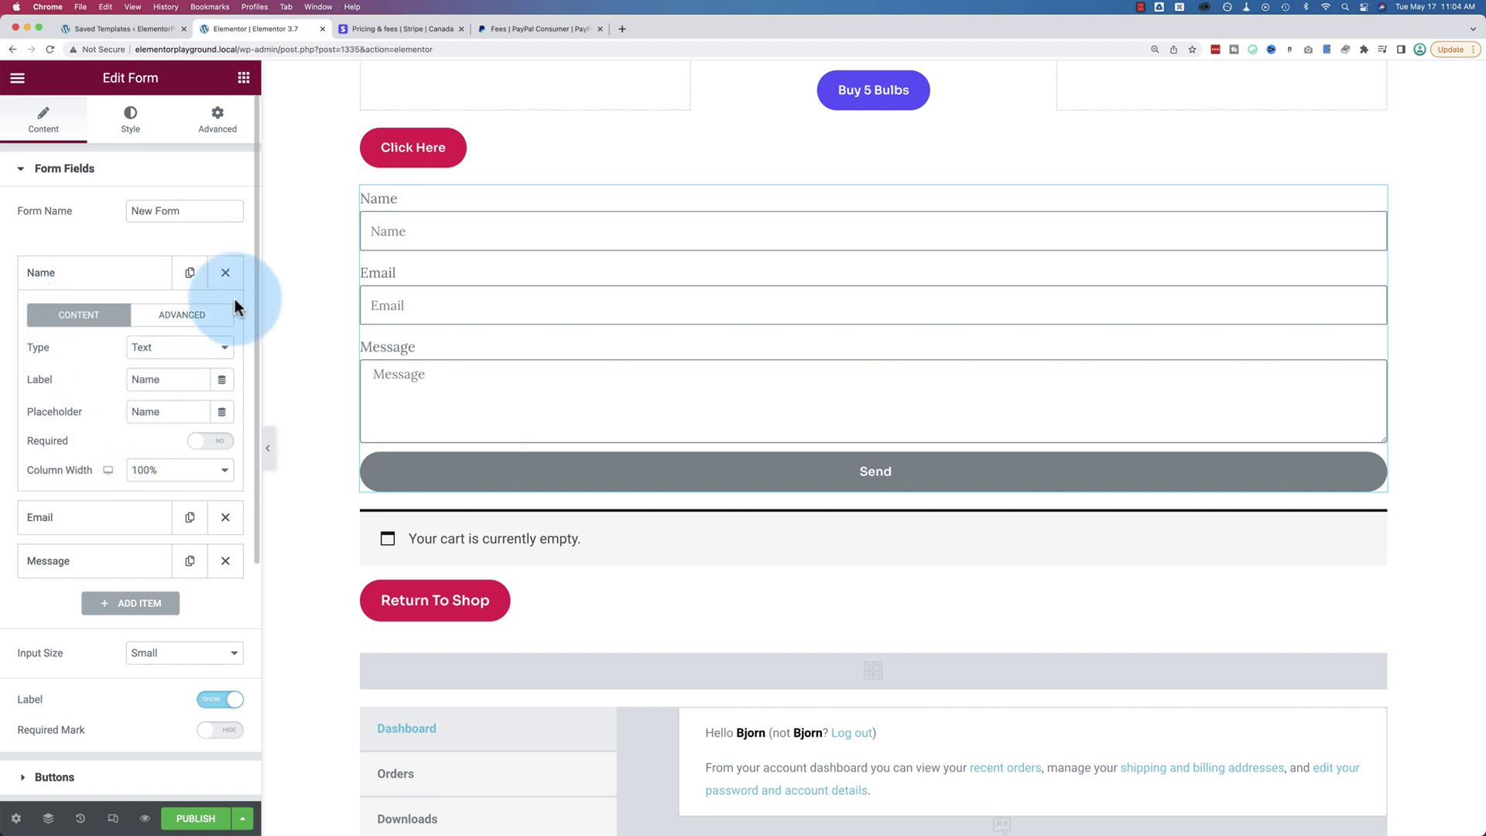
- Set the Email field's default to the User Info tag with Field set to Email
{"action": "left_click", "coordinate": [376, 306]}
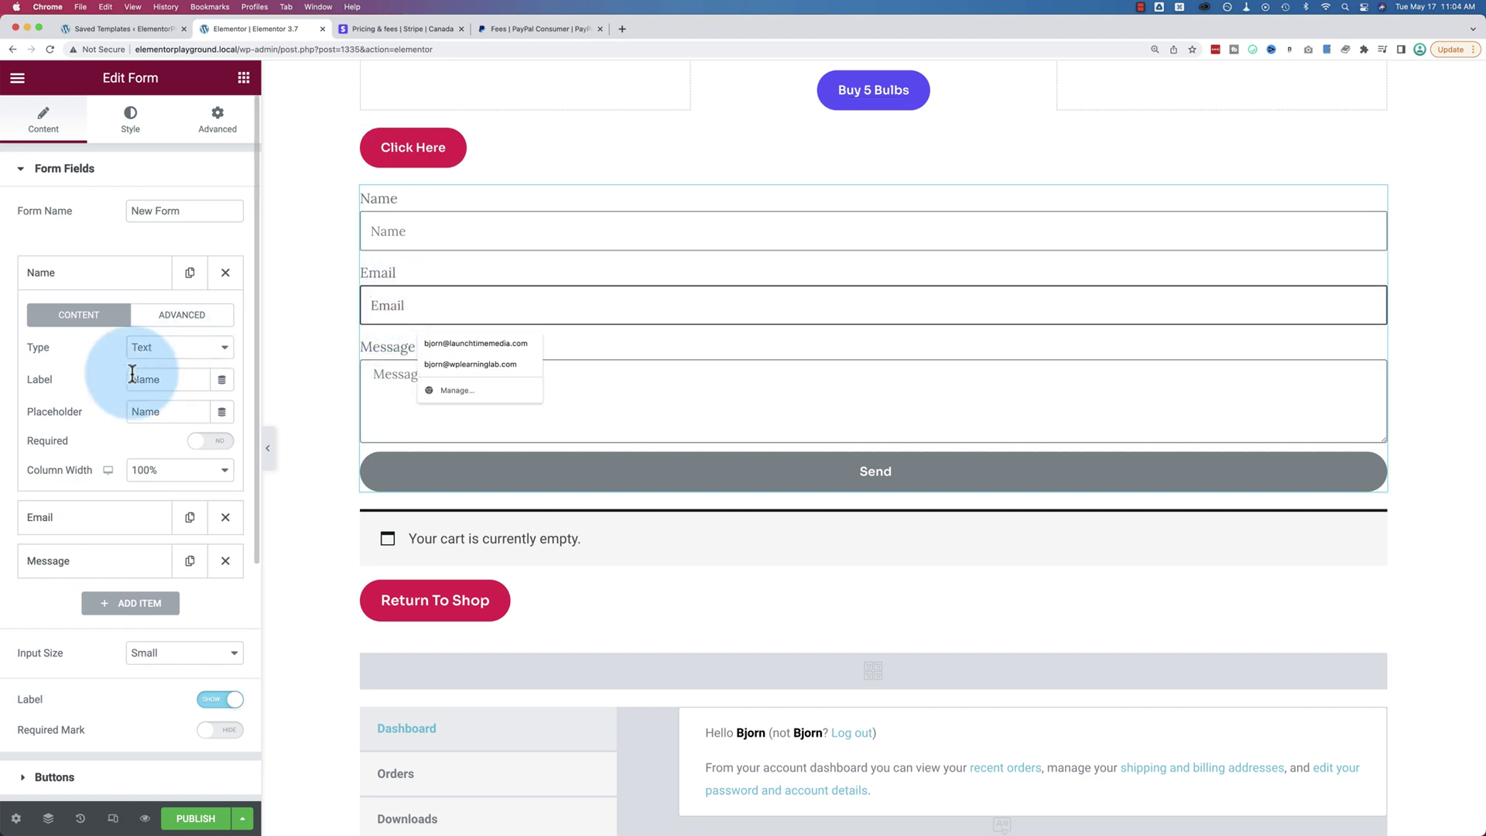
{"action": "left_click", "coordinate": [92, 284]}
{"action": "left_click", "coordinate": [85, 318]}
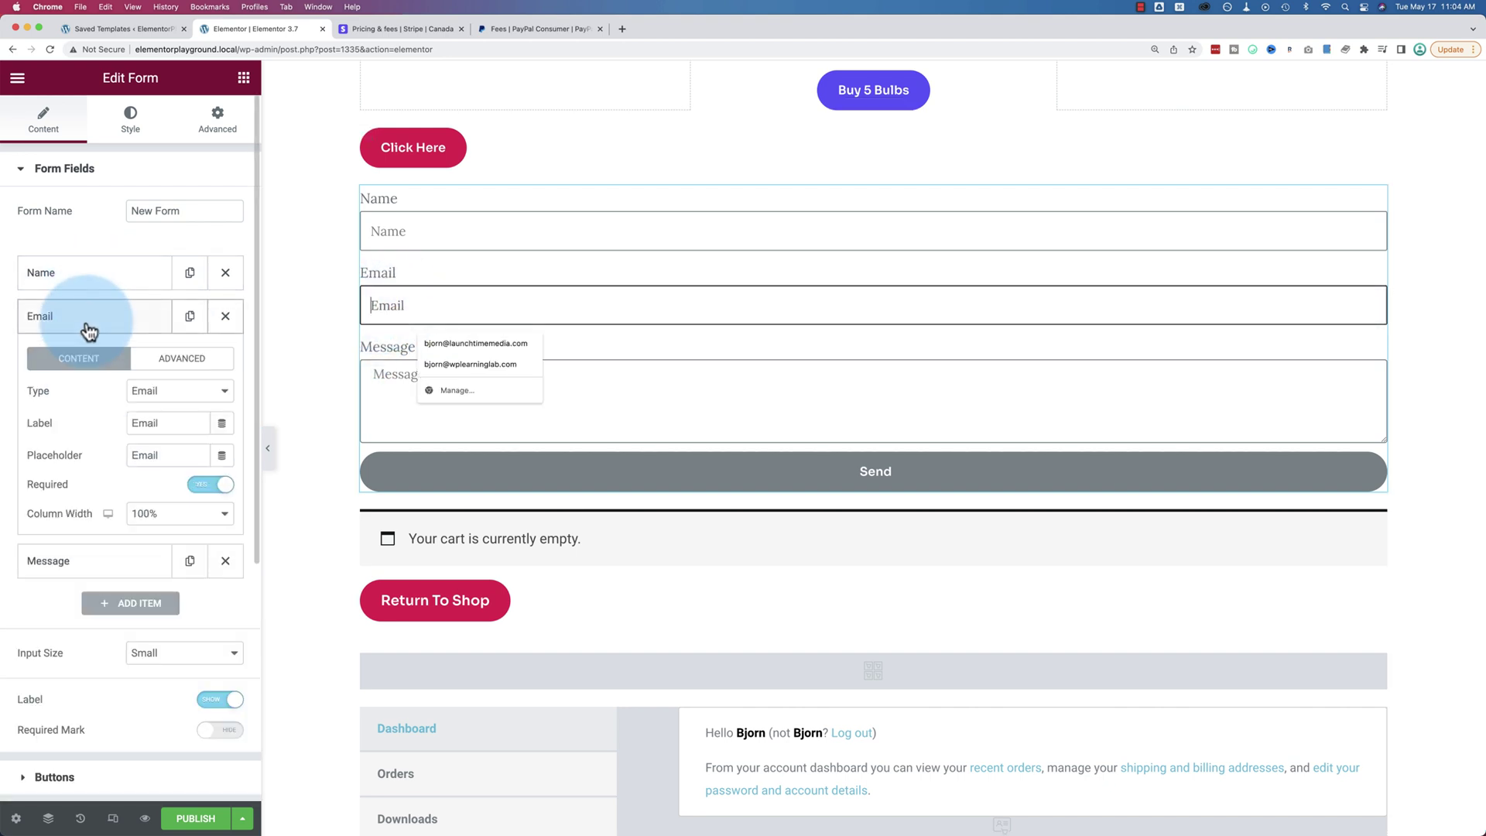
{"action": "left_click", "coordinate": [170, 360]}
{"action": "left_click", "coordinate": [221, 391]}
{"action": "scroll", "coordinate": [60, 611], "scroll_direction": "down", "scroll_amount": 5}
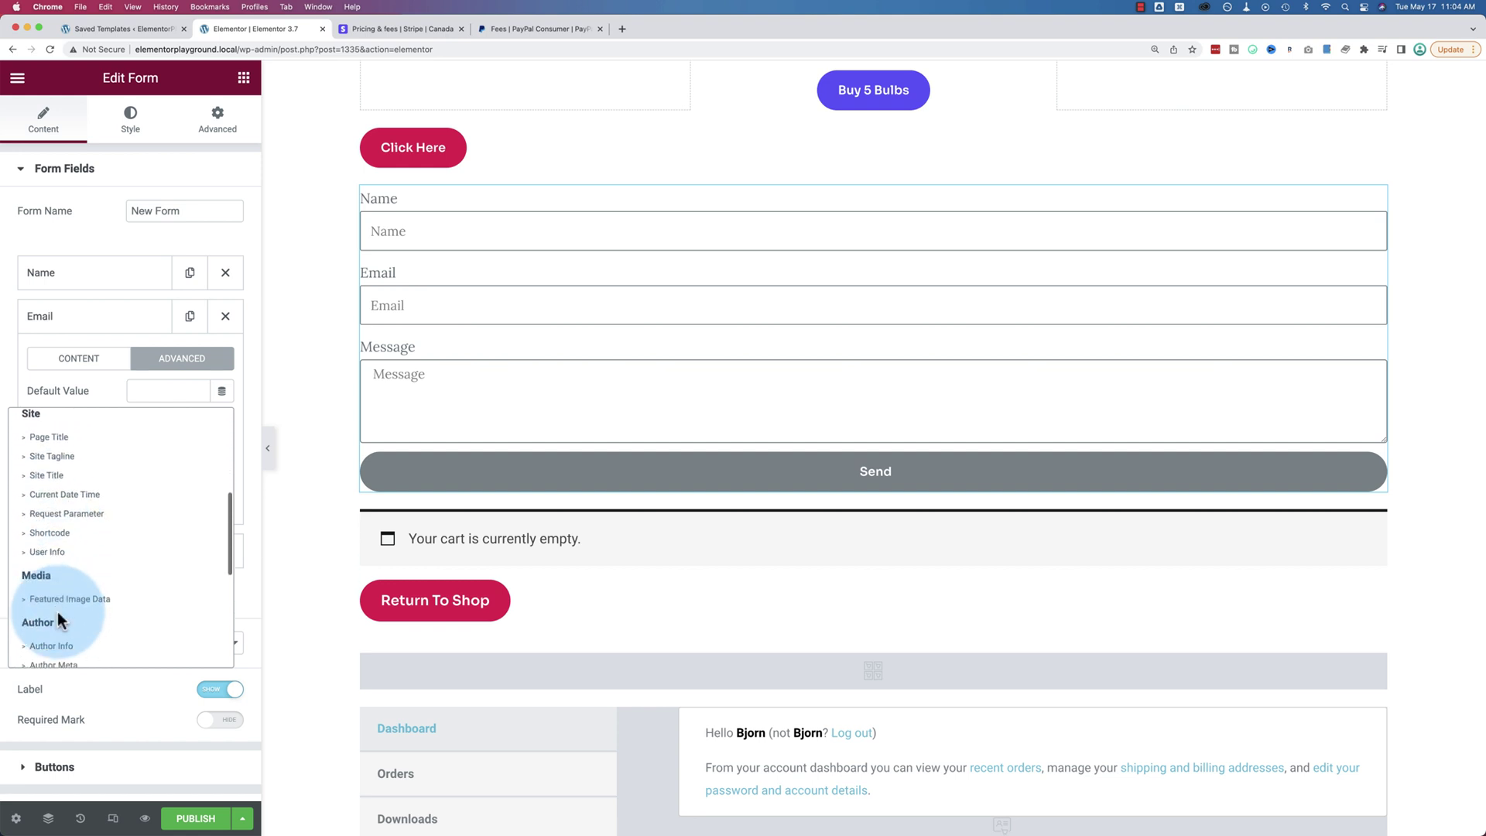
{"action": "left_click", "coordinate": [58, 554]}
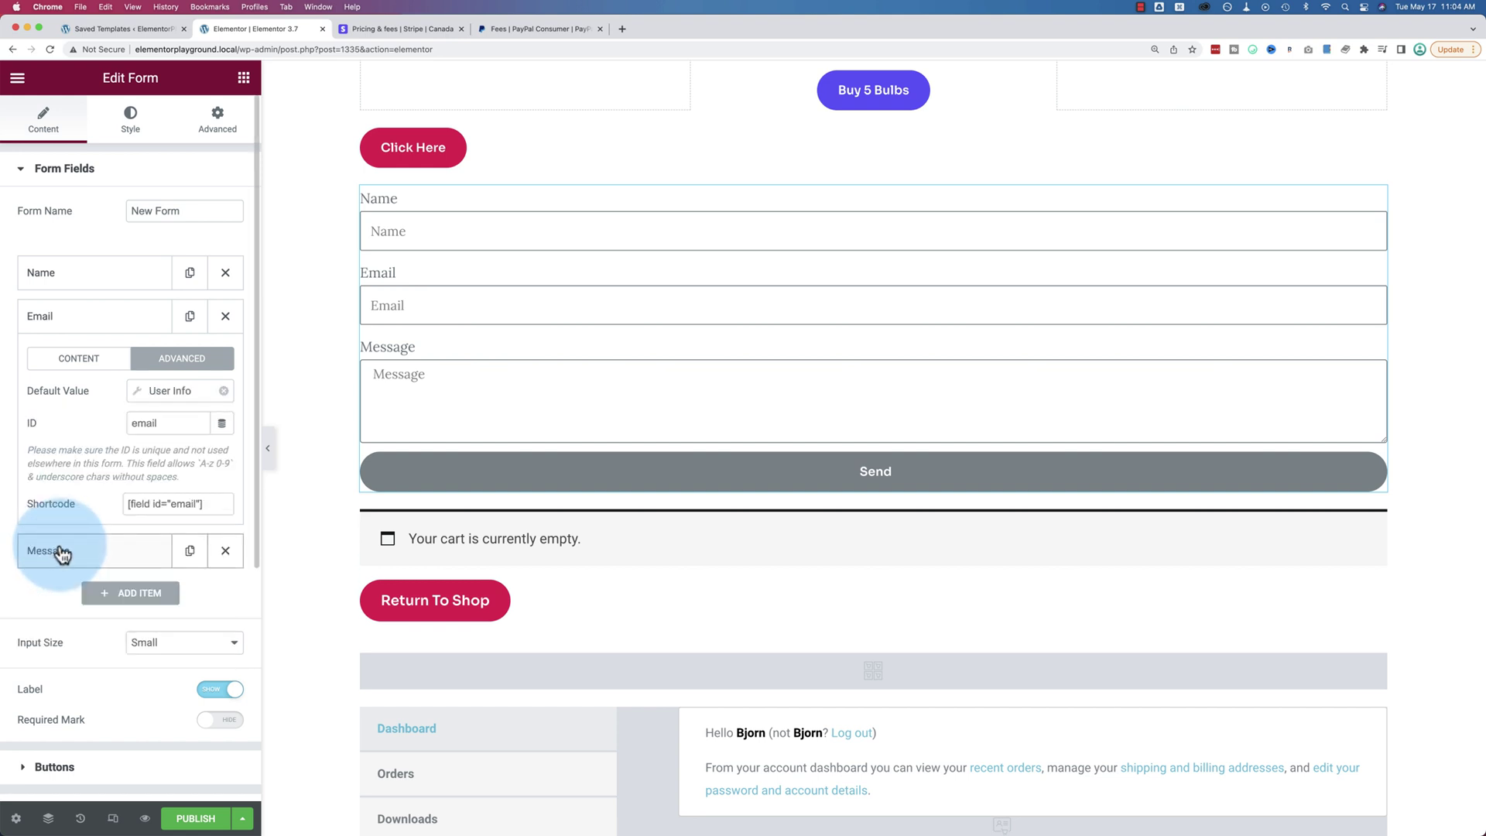
{"action": "left_click", "coordinate": [135, 390]}
{"action": "left_click", "coordinate": [284, 467]}
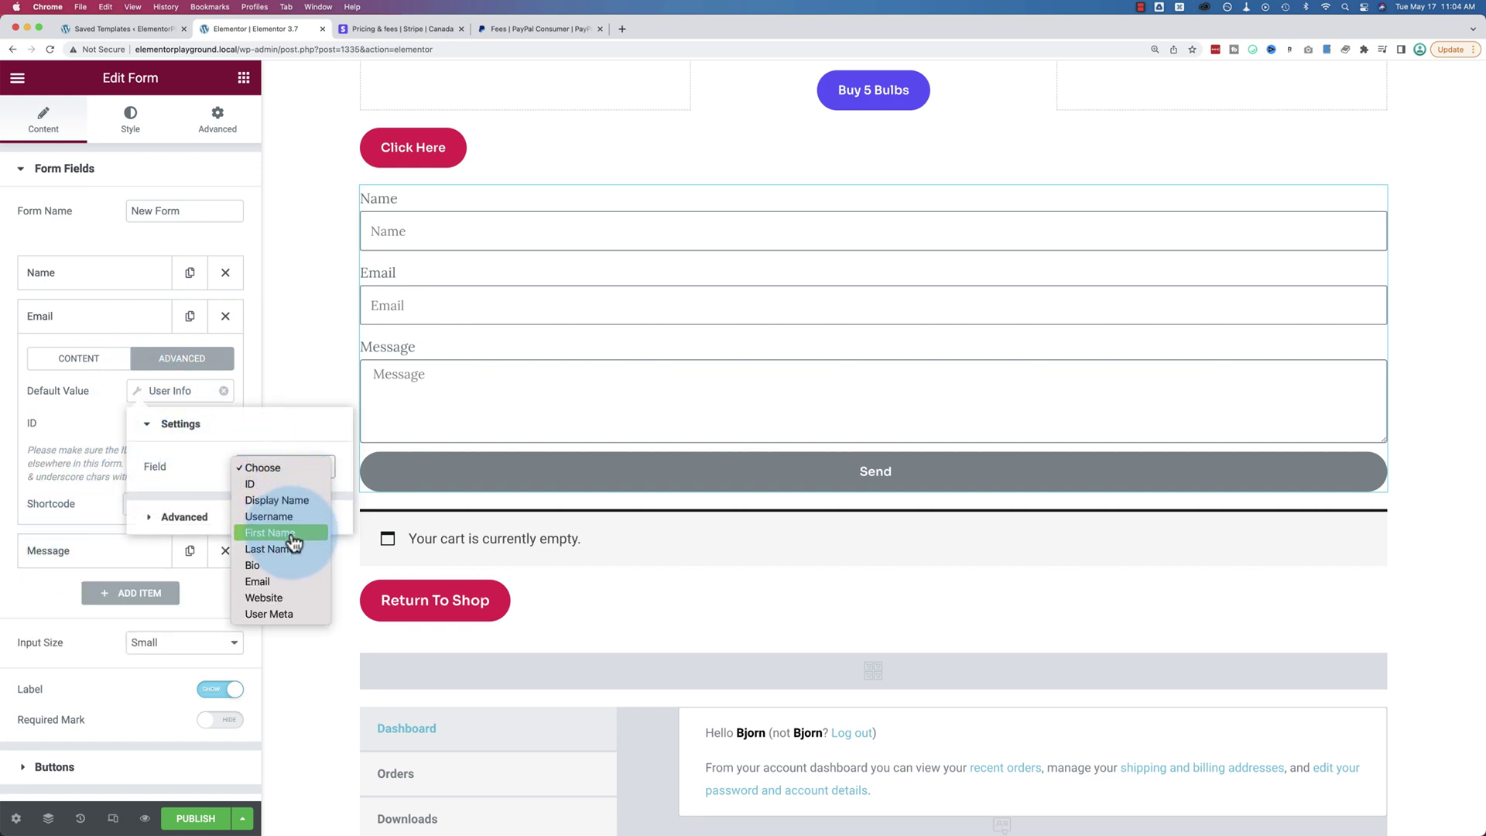
{"action": "left_click", "coordinate": [259, 581]}
{"action": "left_click", "coordinate": [299, 375]}
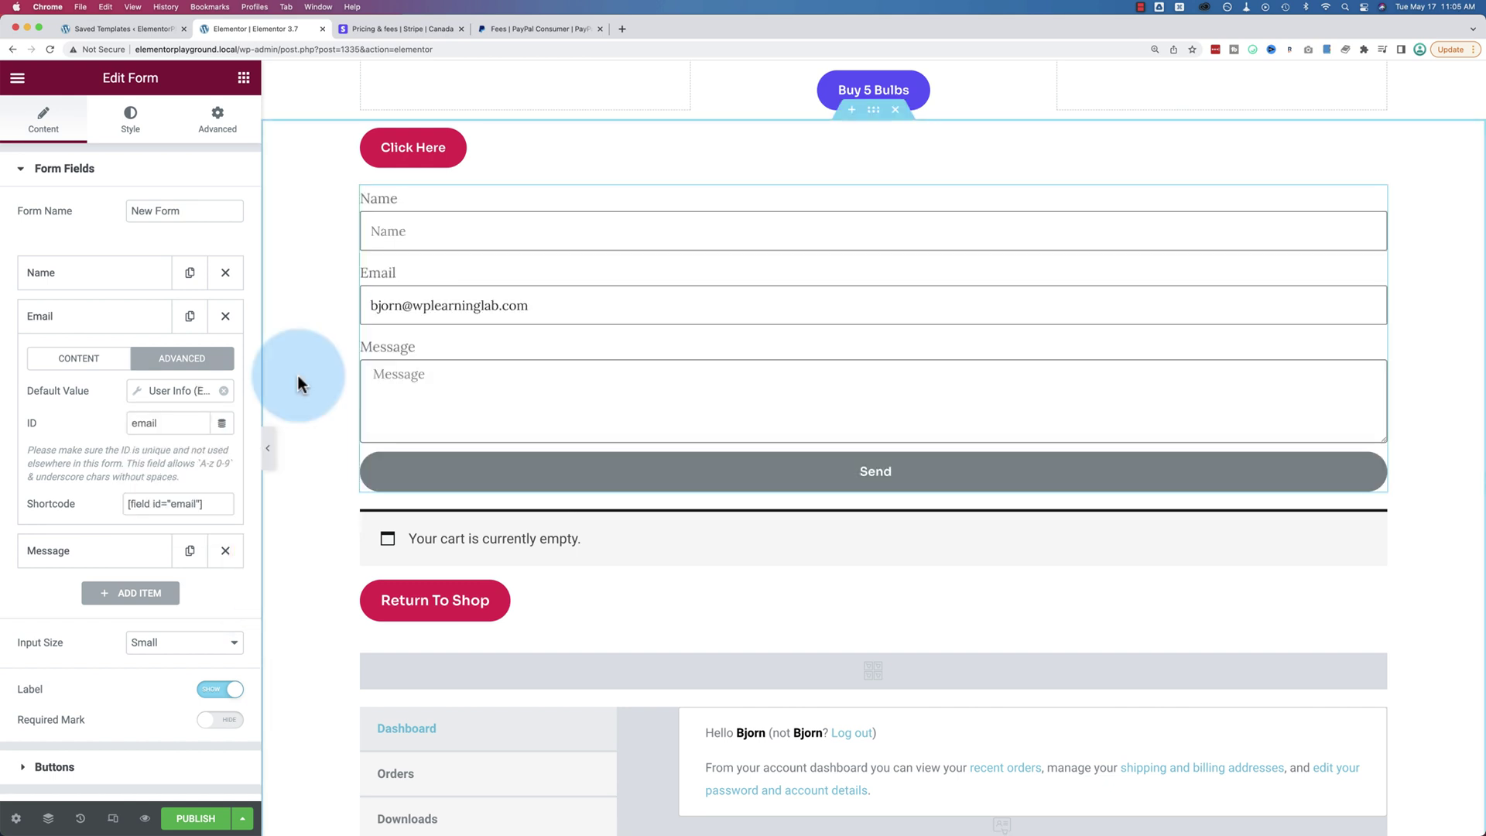
- Check that the Email input on the page shows the prefilled address
{"action": "left_click", "coordinate": [531, 306]}
{"action": "left_click_drag", "start_coordinate": [531, 306], "coordinate": [393, 232]}
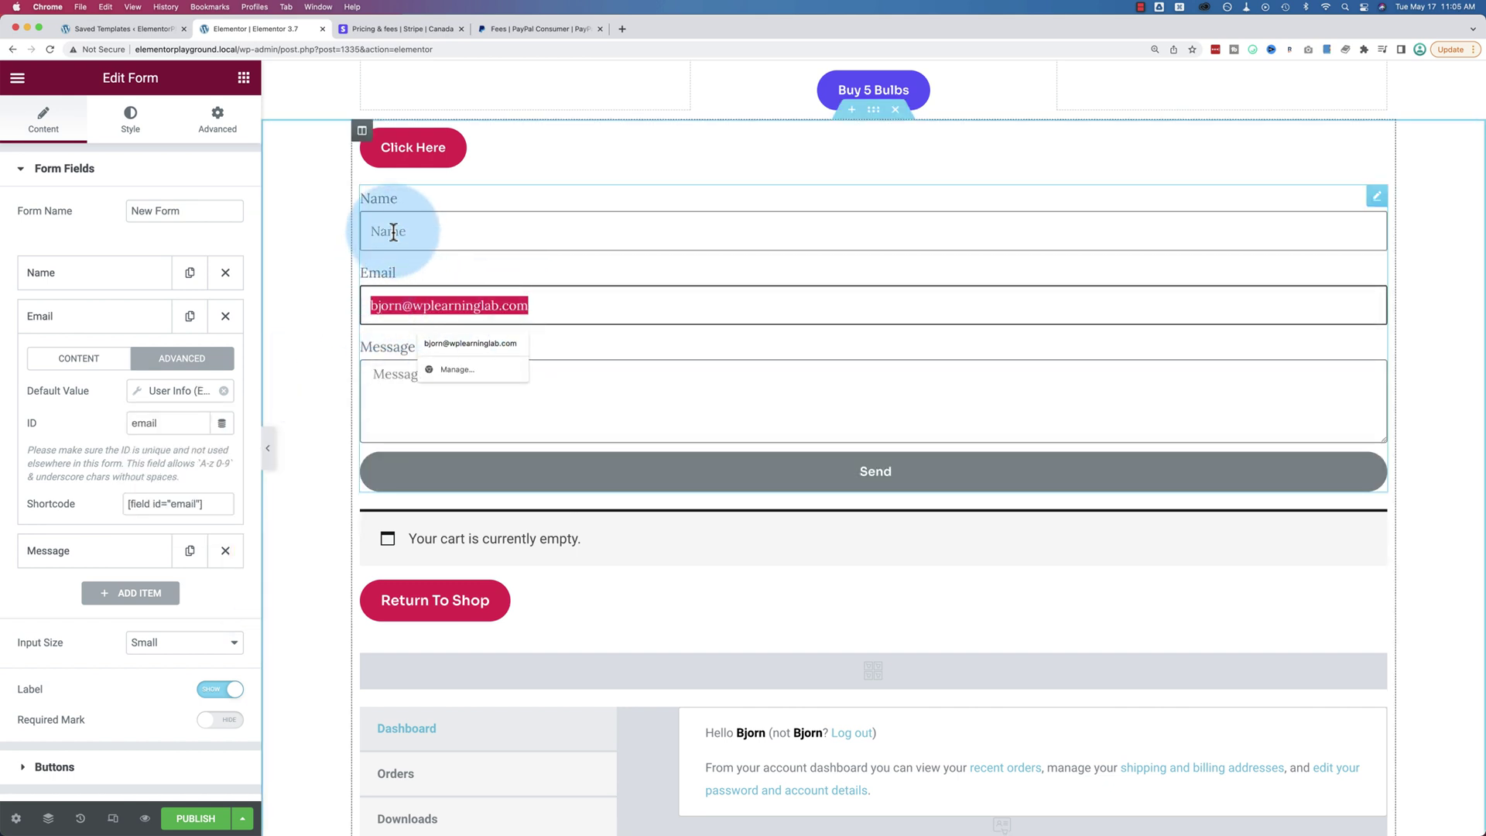
{"action": "left_click", "coordinate": [401, 306]}
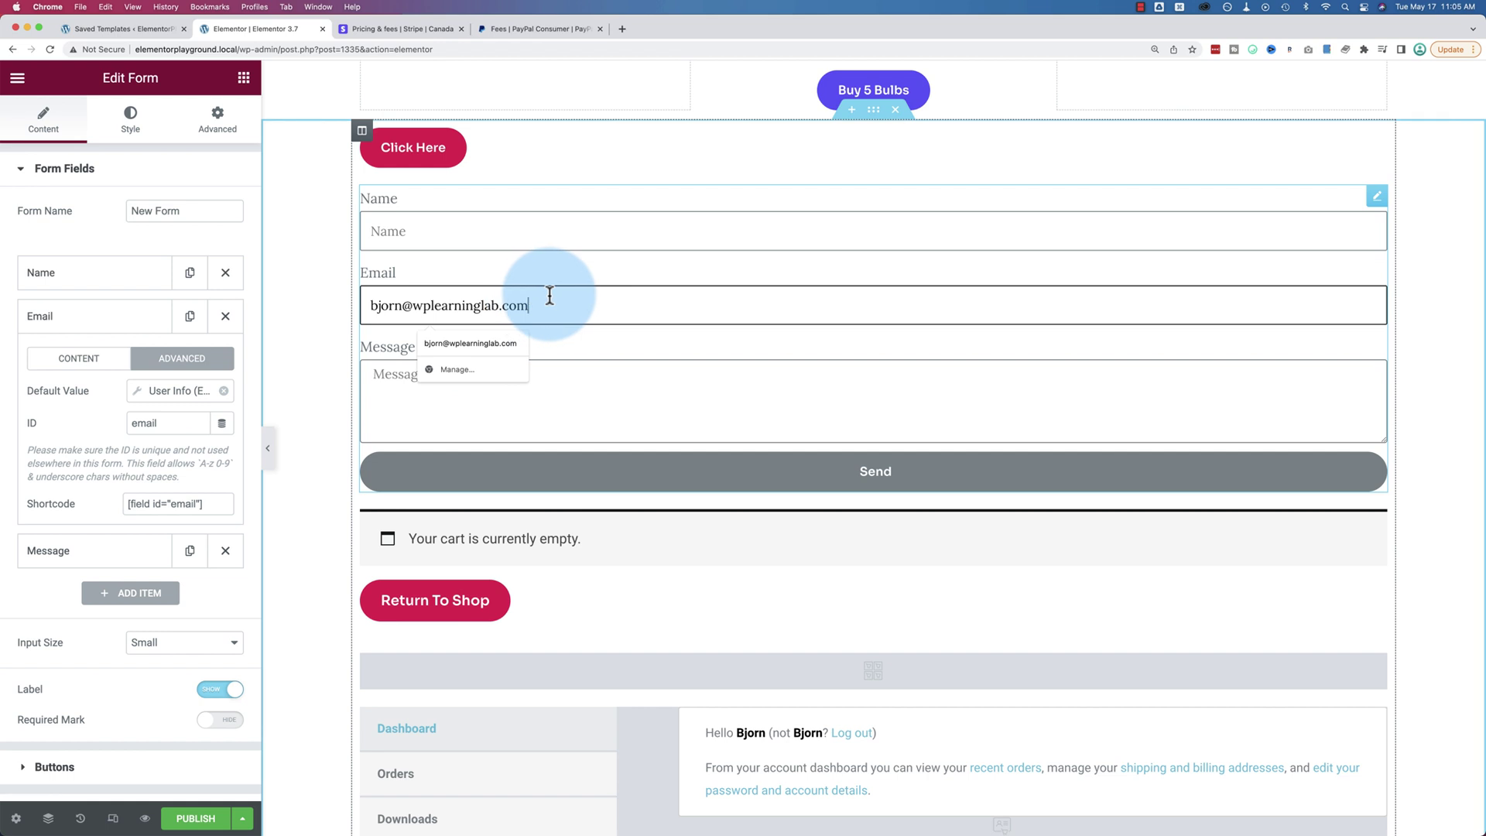
{"action": "left_click", "coordinate": [362, 290]}
{"action": "left_click", "coordinate": [365, 292]}
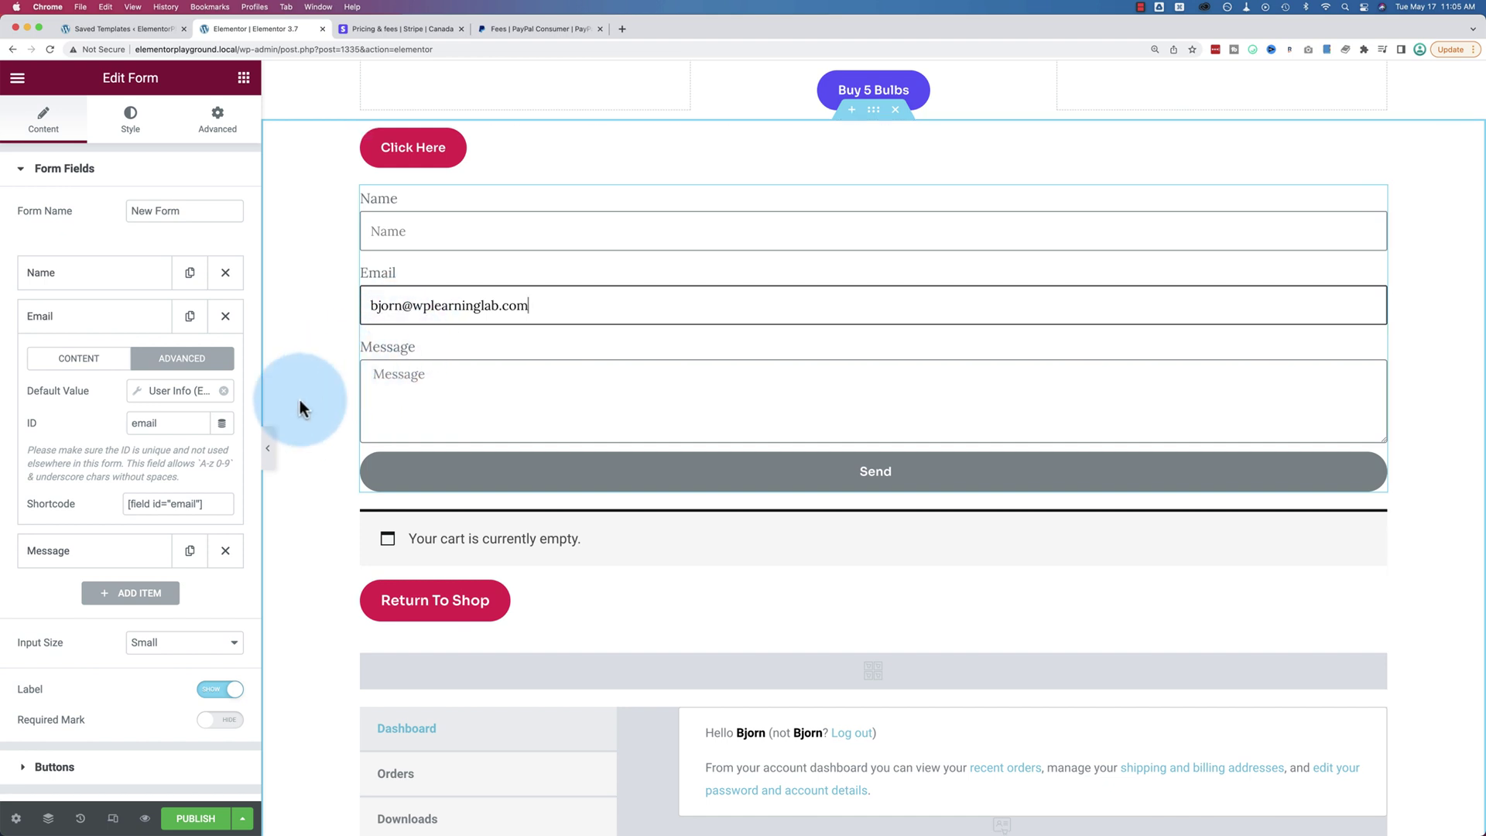
- Switch the lightbulb image to the dynamic WooCommerce Product Image and open its Product list
{"action": "left_click", "coordinate": [336, 346]}
{"action": "scroll", "coordinate": [336, 346], "scroll_direction": "up", "scroll_amount": 3}
{"action": "scroll", "coordinate": [336, 346], "scroll_direction": "up", "scroll_amount": 5}
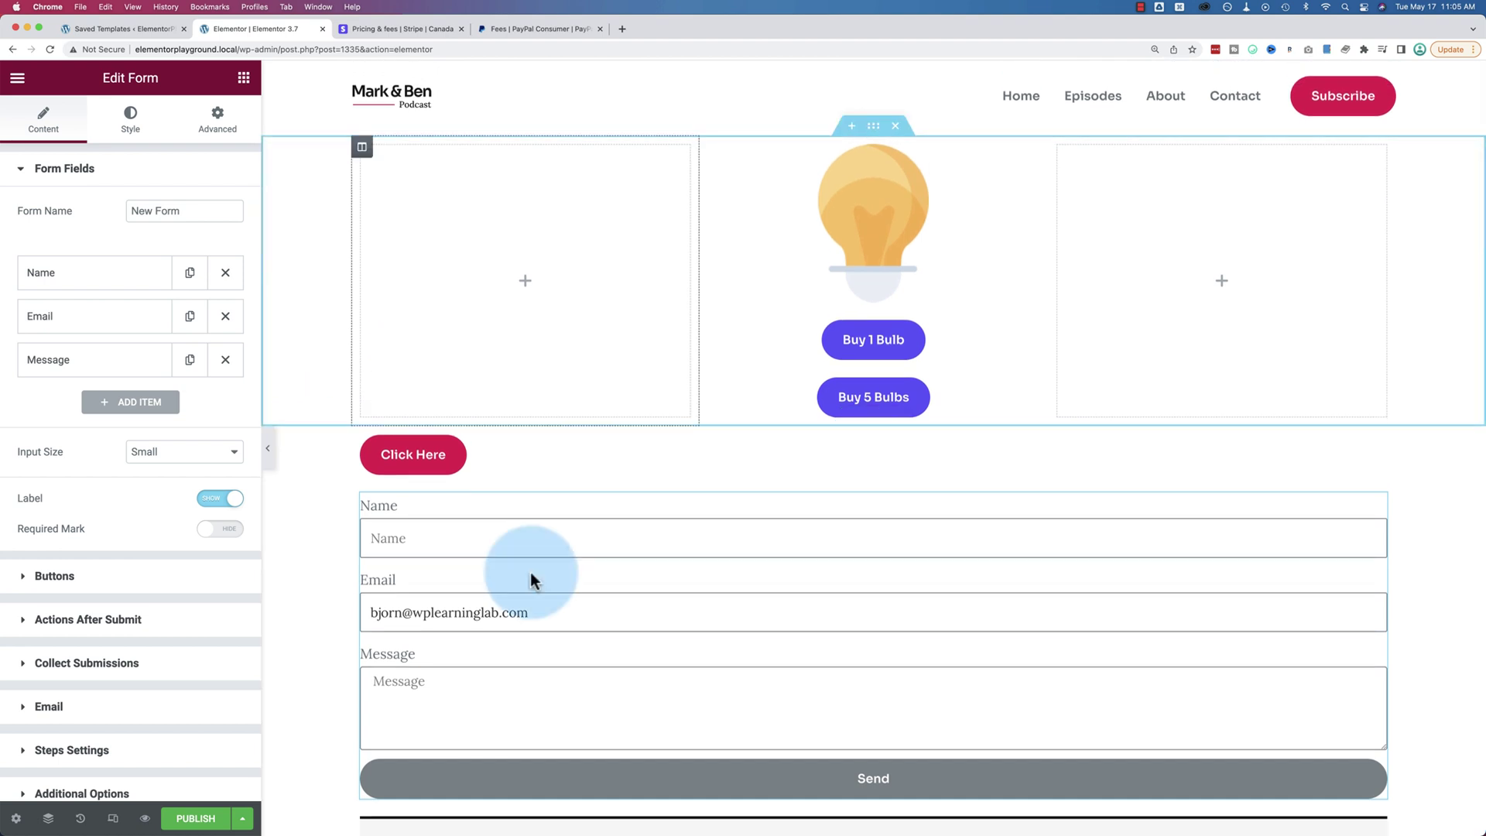
{"action": "left_click", "coordinate": [427, 464]}
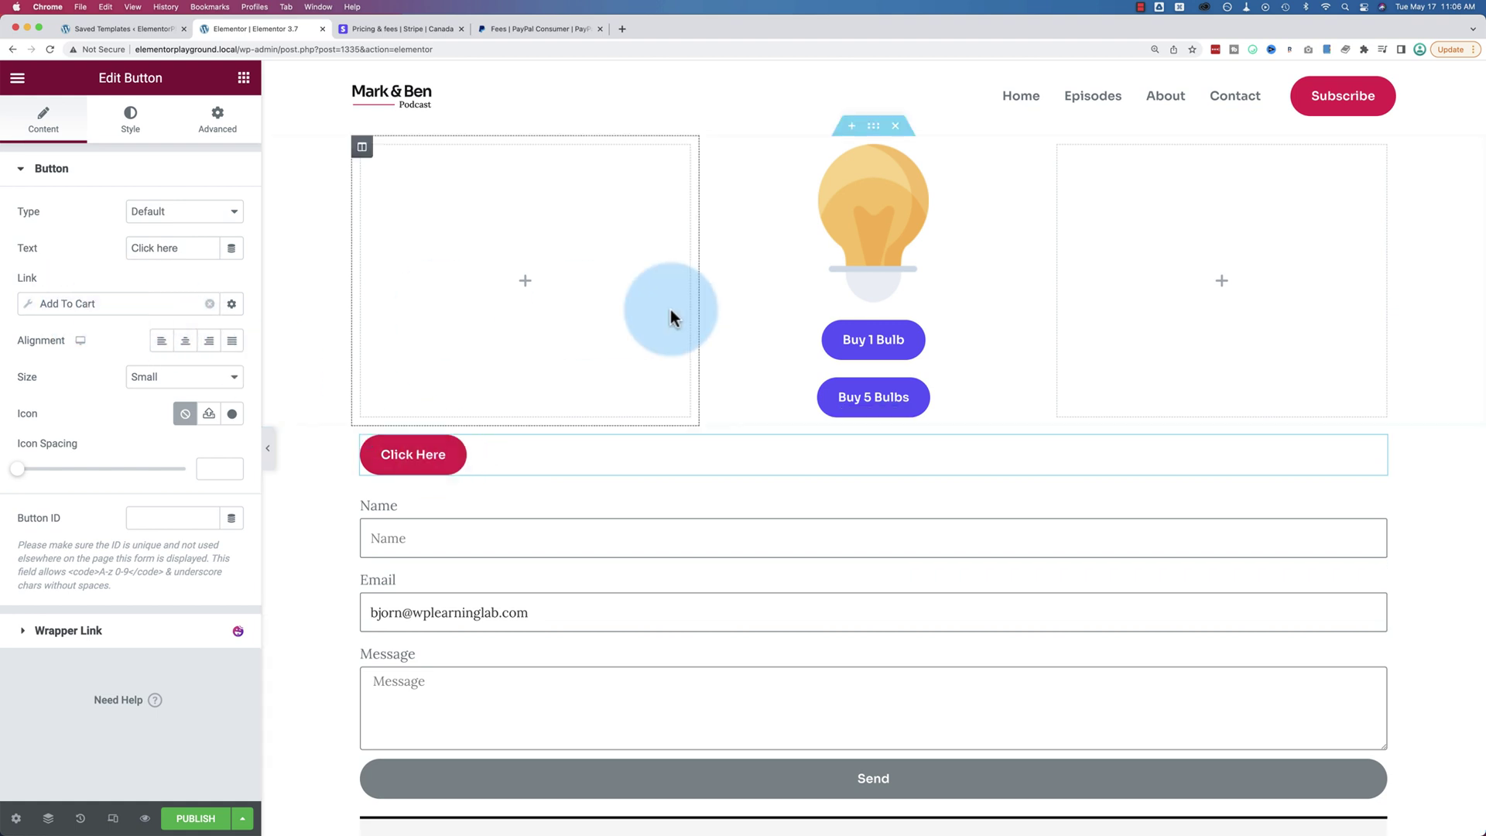
{"action": "left_click", "coordinate": [857, 234]}
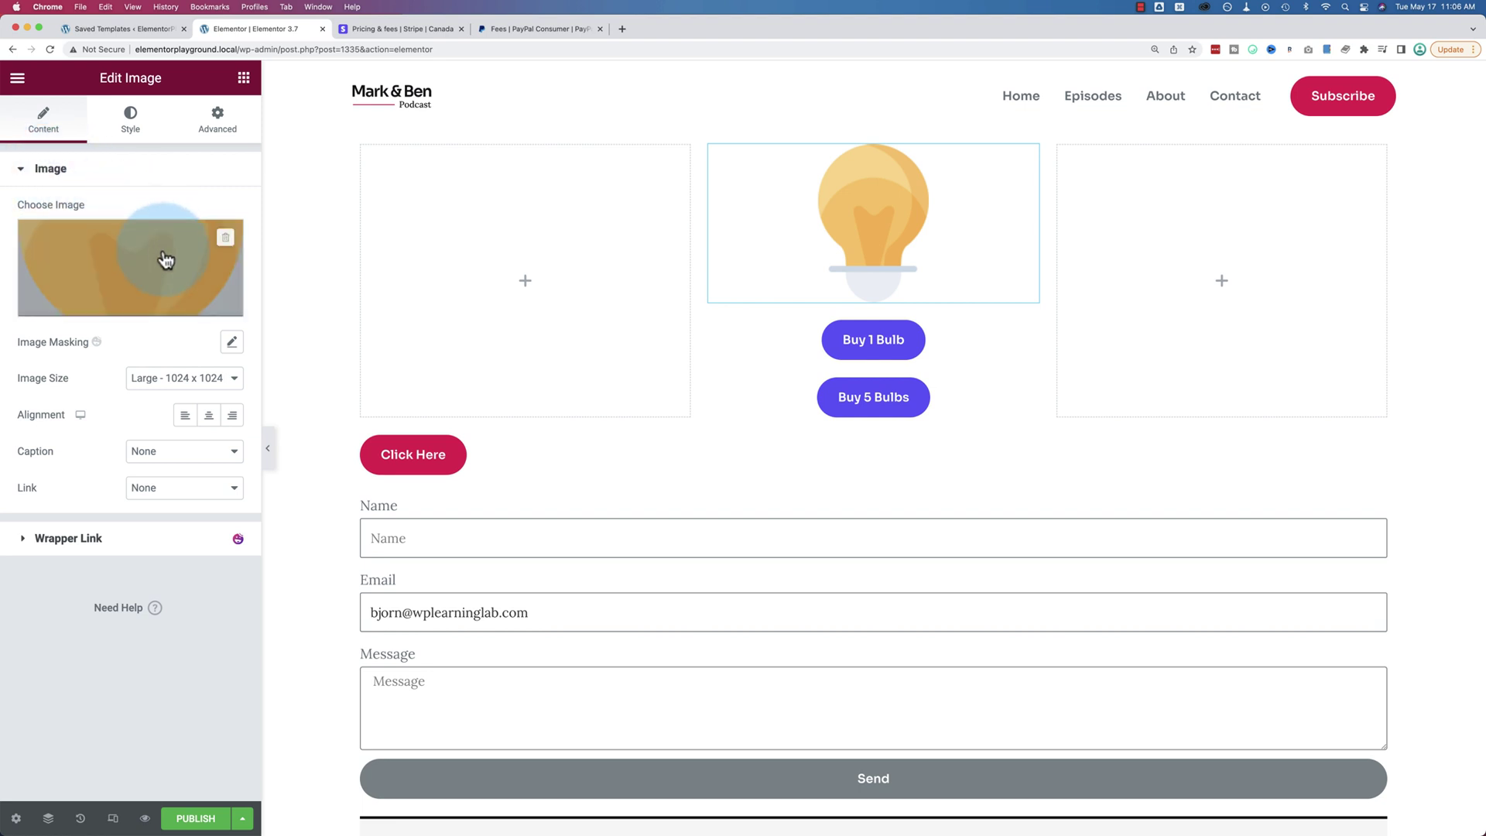
{"action": "left_click", "coordinate": [232, 308]}
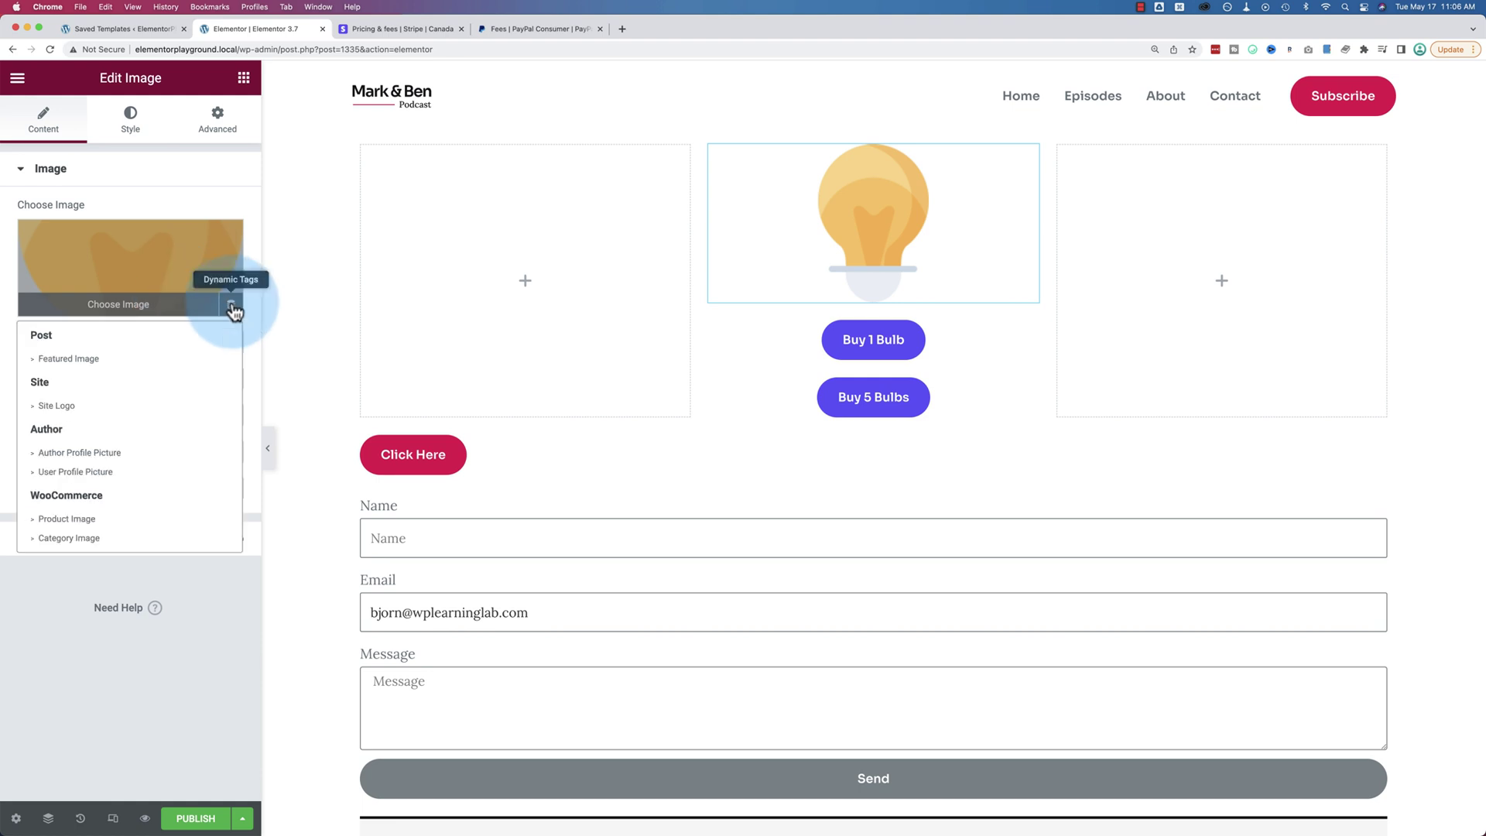
{"action": "left_click", "coordinate": [66, 519]}
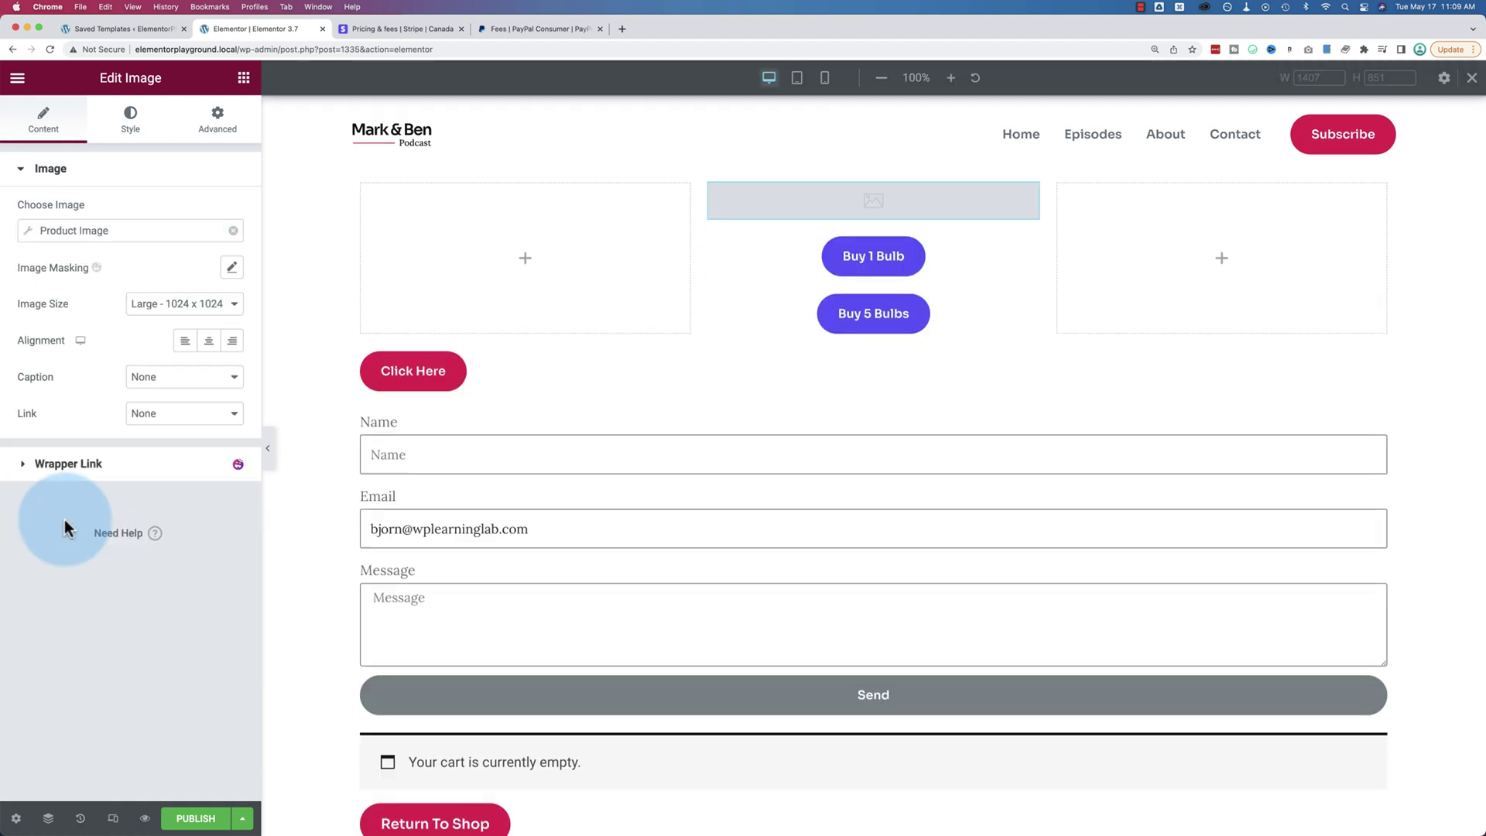
{"action": "left_click", "coordinate": [30, 232]}
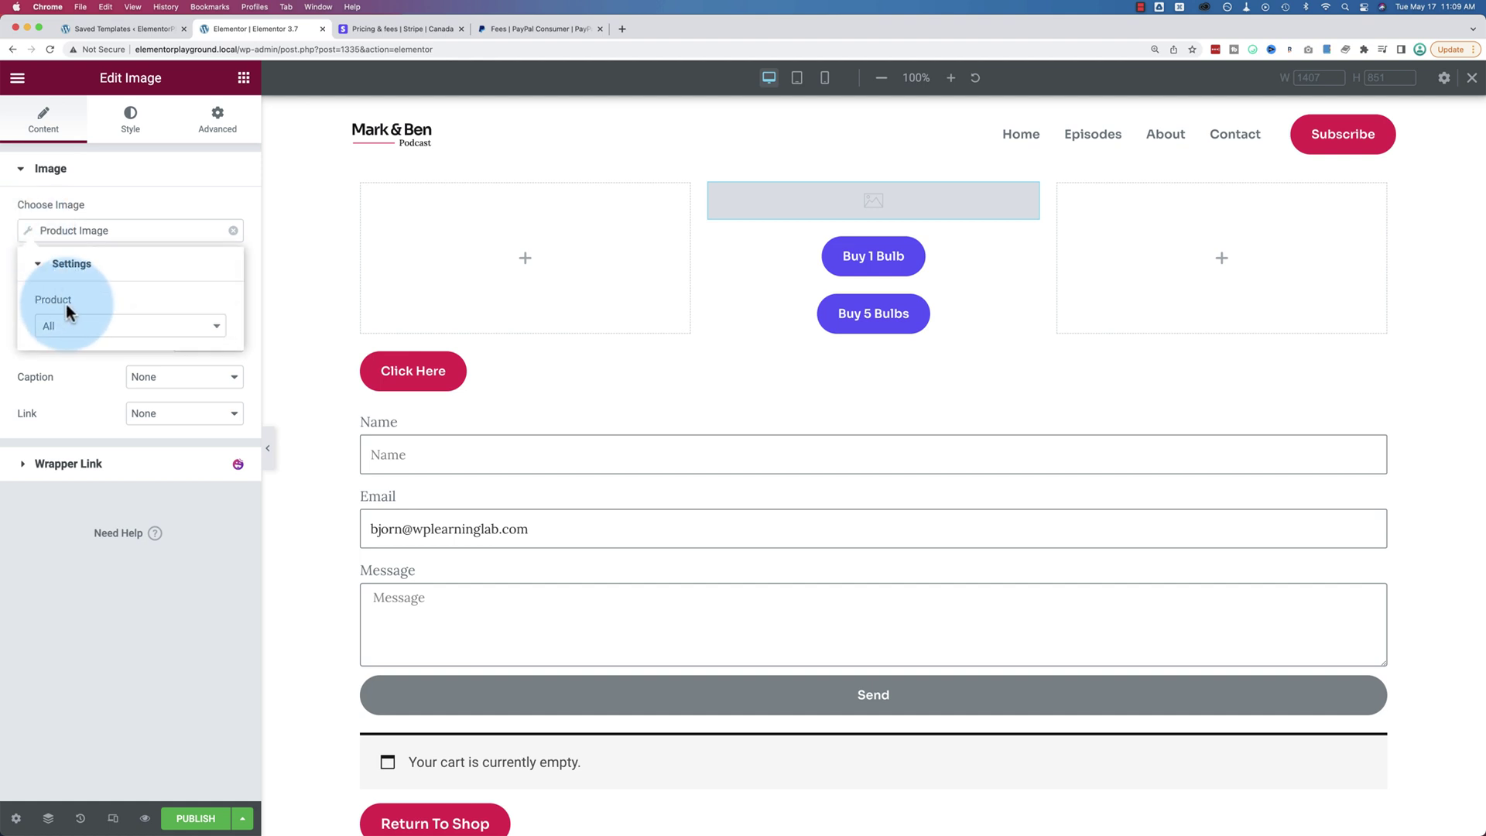
{"action": "left_click", "coordinate": [72, 328]}
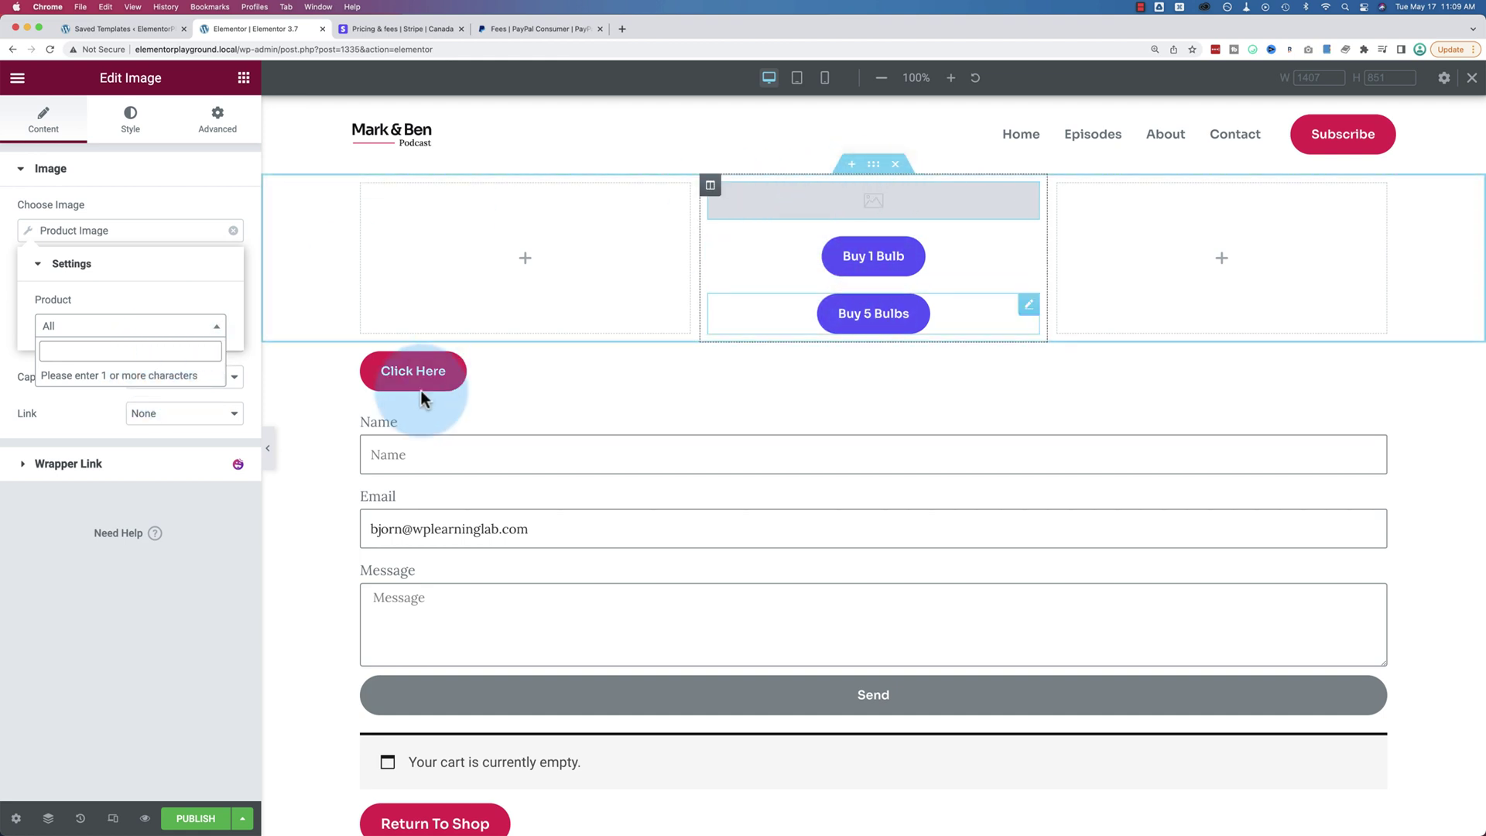
- Review the Click Here button's Add To Cart settings: product All, quantity 1
{"action": "left_click", "coordinate": [385, 379]}
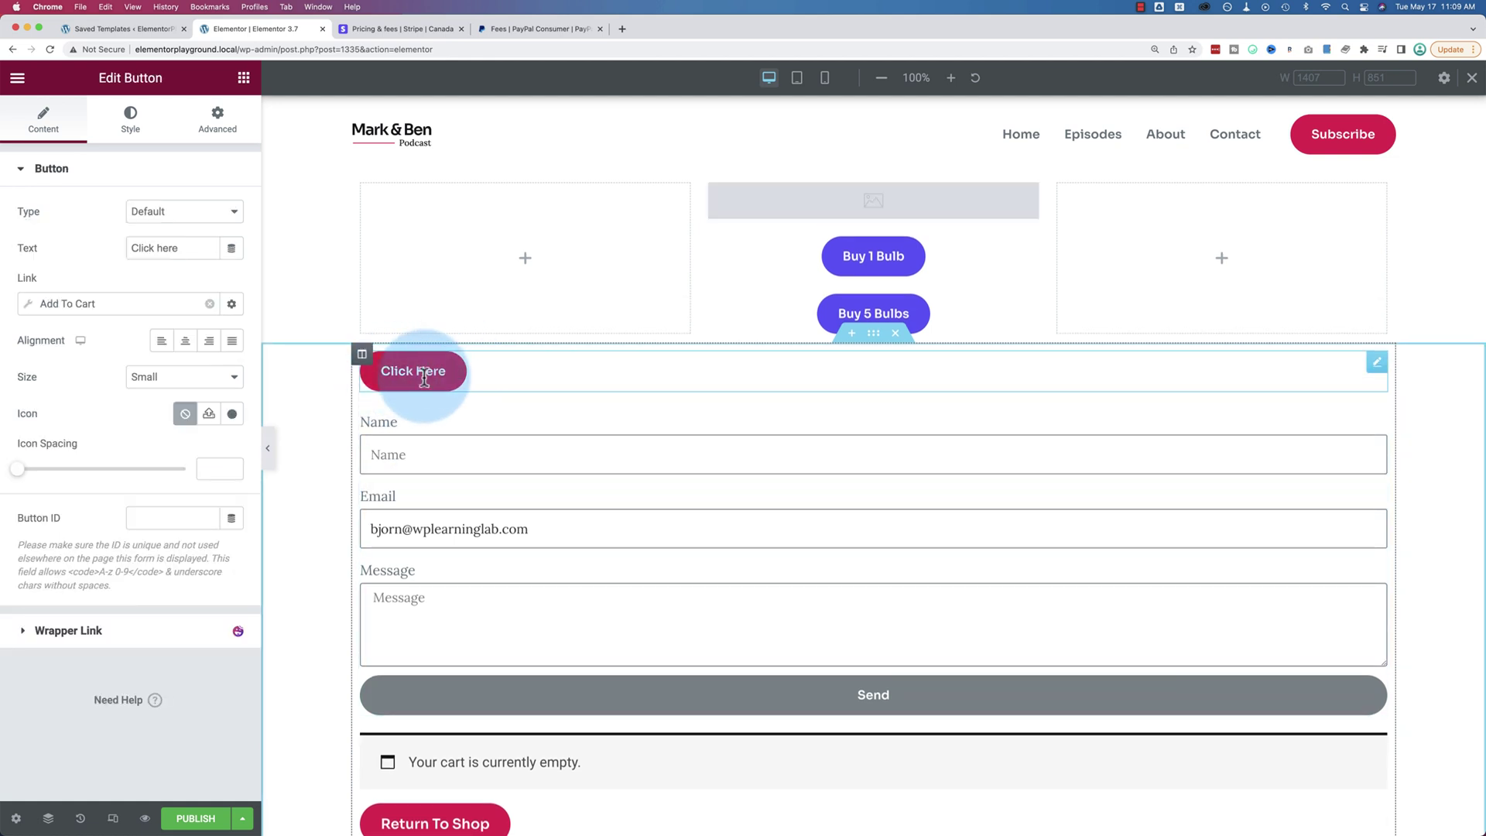
{"action": "left_click", "coordinate": [28, 306]}
{"action": "left_click", "coordinate": [95, 406]}
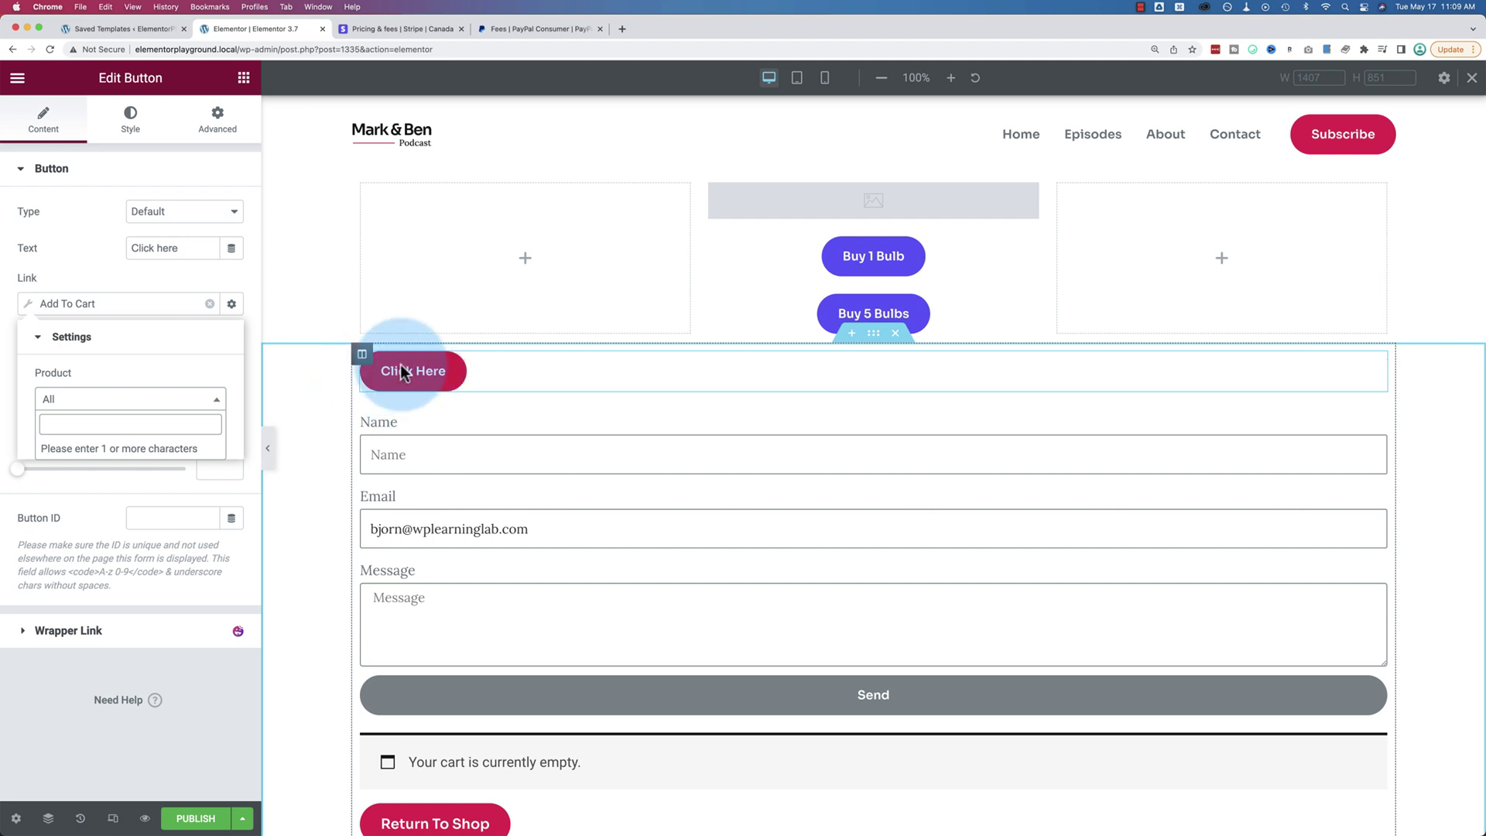
{"action": "left_click", "coordinate": [105, 280]}
{"action": "left_click", "coordinate": [106, 281]}
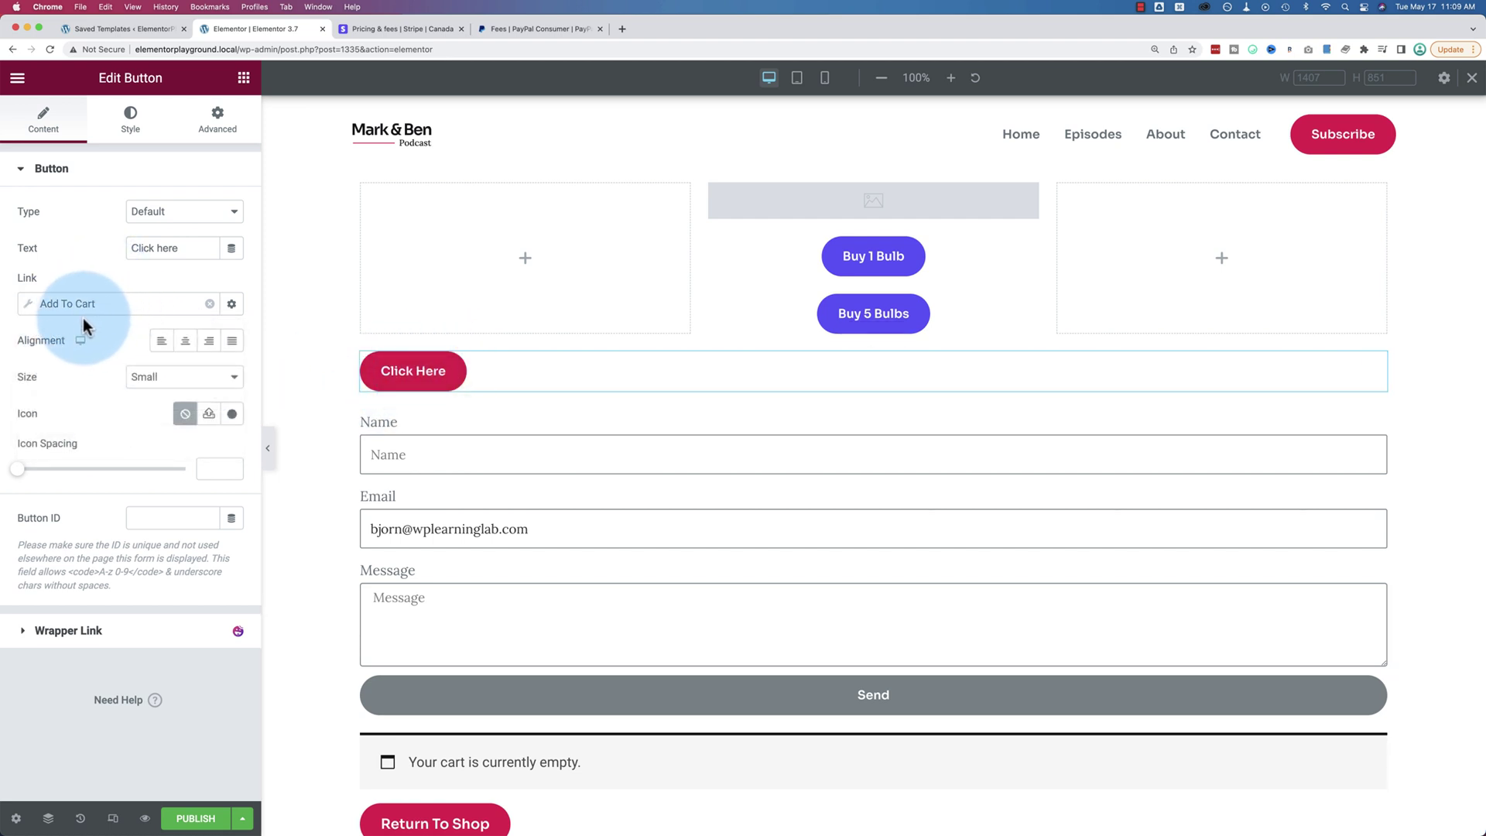
{"action": "left_click", "coordinate": [31, 308]}
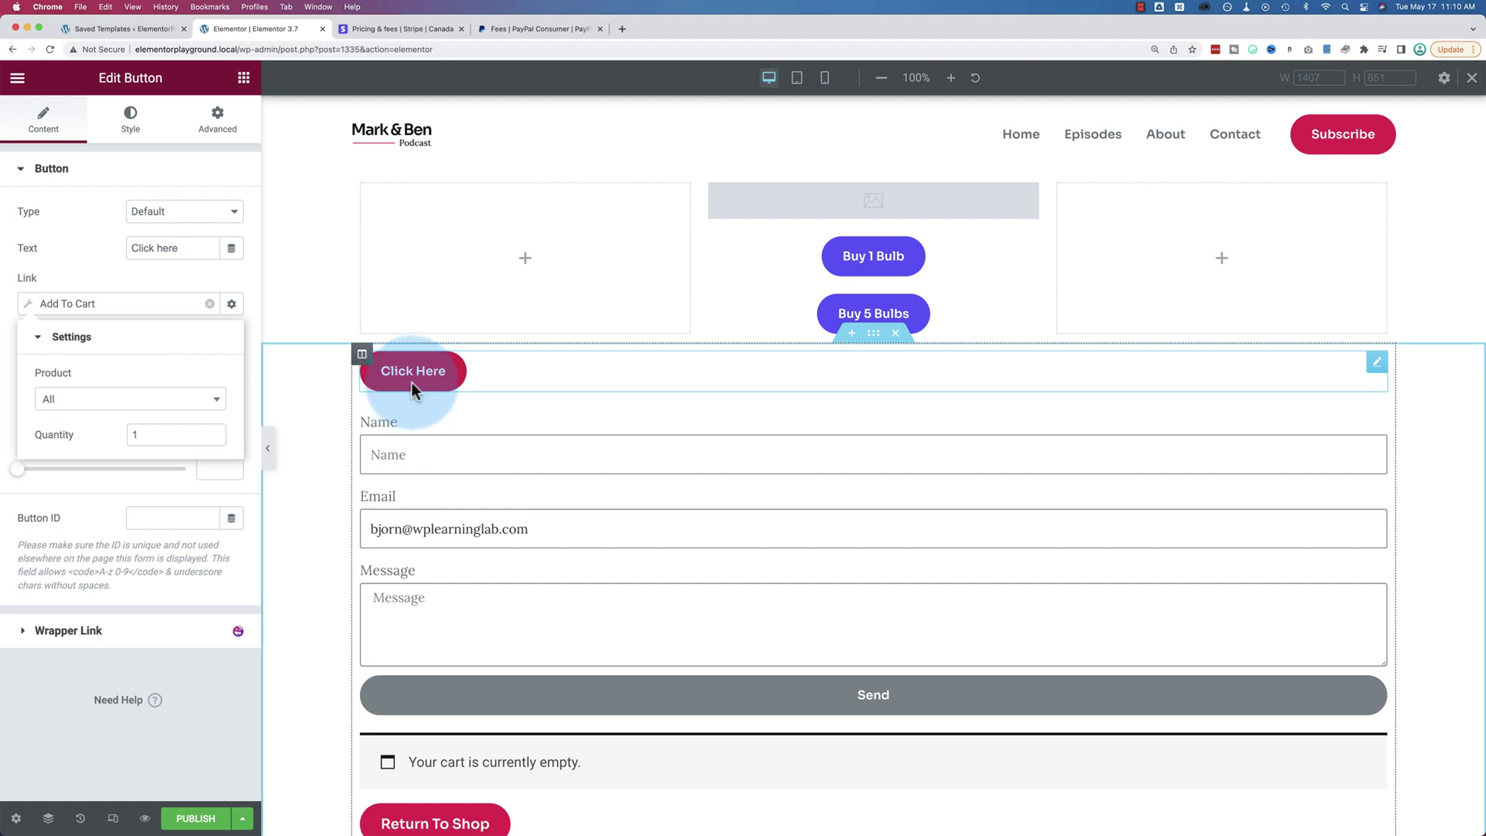
- Drag a Nav Menu widget (Home, Episodes, About, Contact) above the Click Here button
{"action": "left_click", "coordinate": [188, 289]}
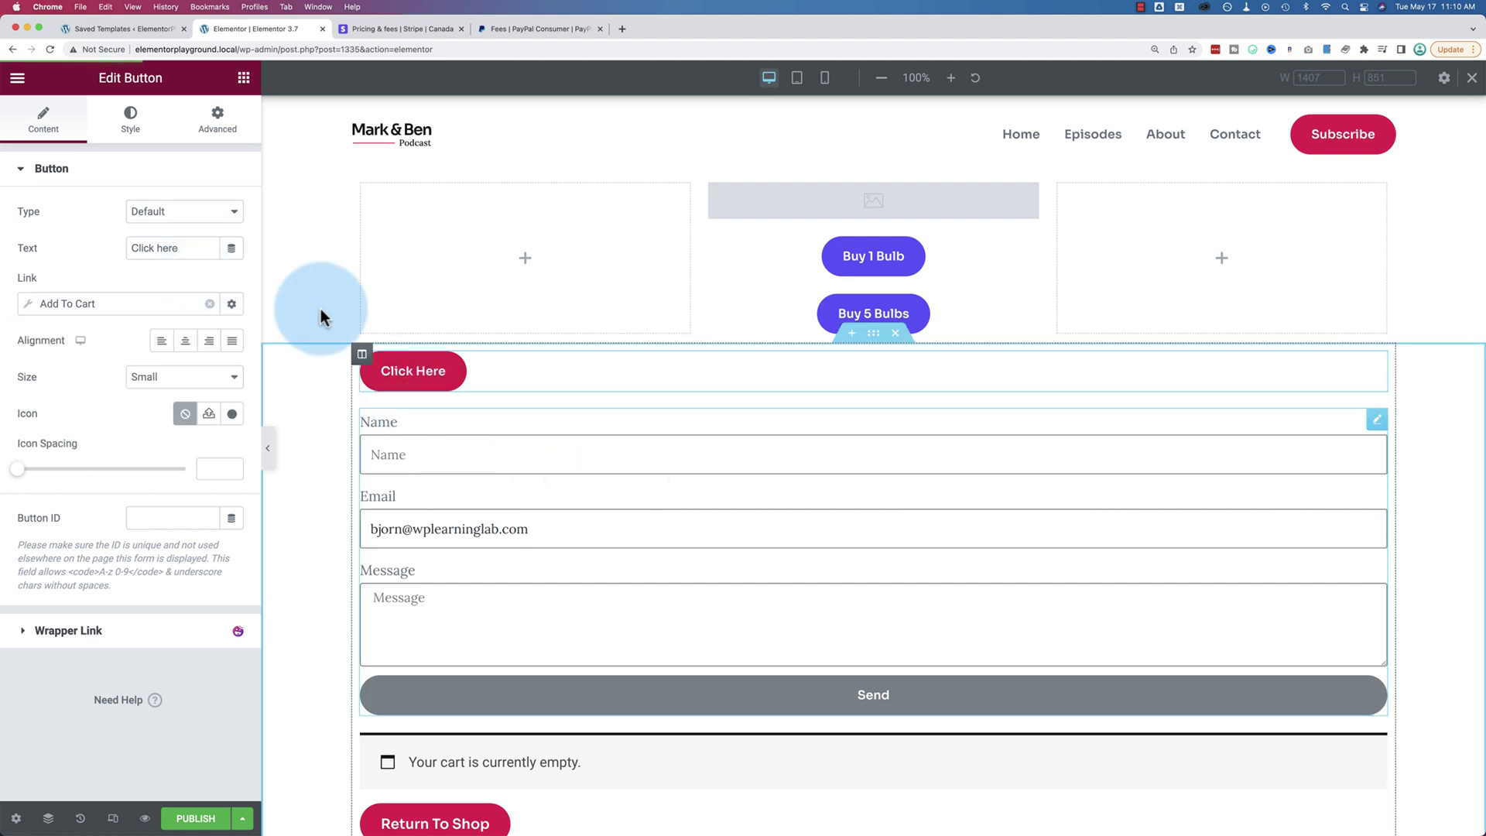
{"action": "left_click", "coordinate": [244, 78]}
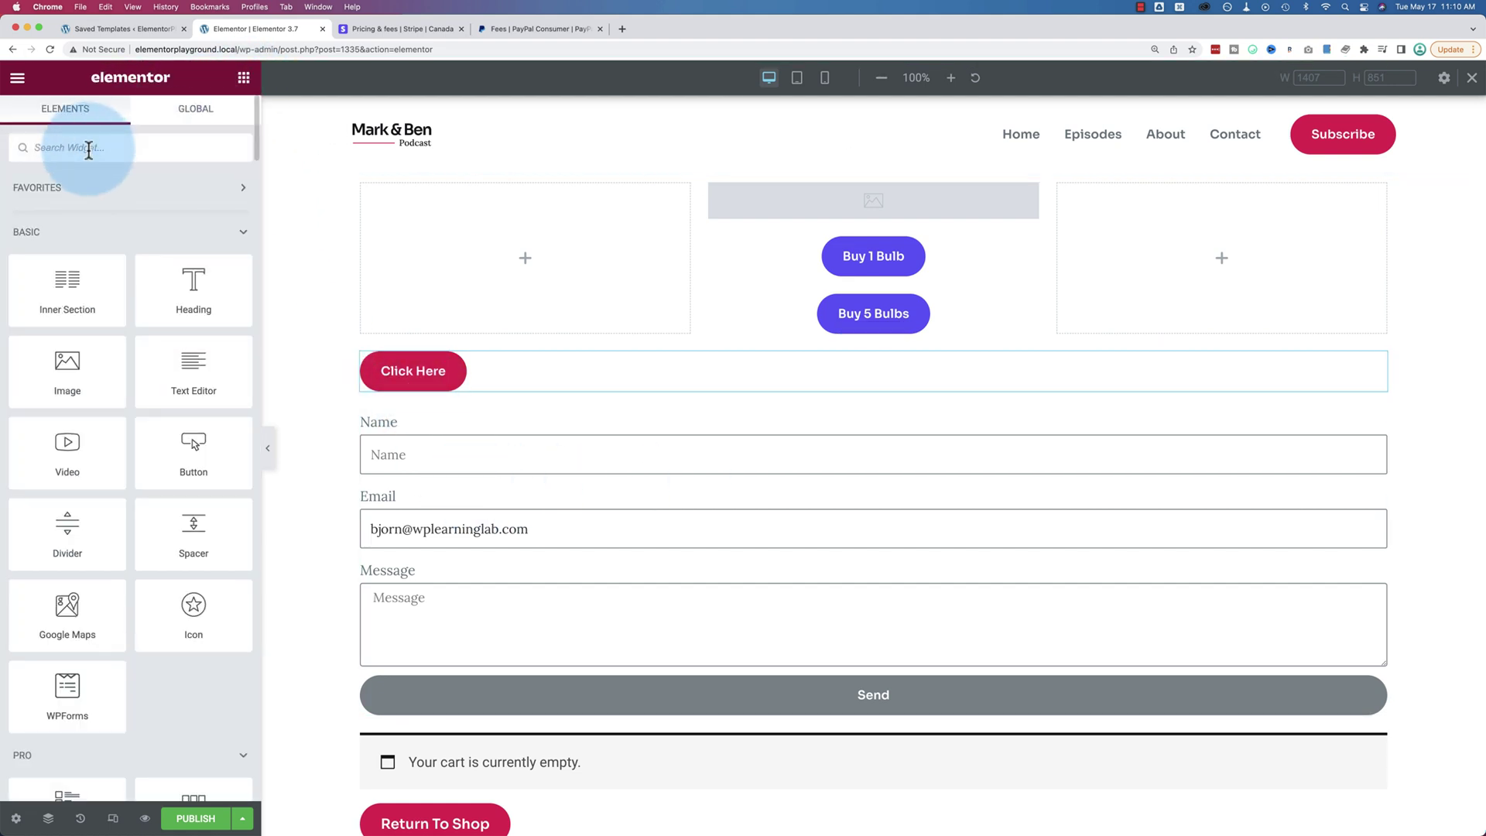
{"action": "type", "text": "nav"}
{"action": "left_click_drag", "start_coordinate": [64, 312], "coordinate": [619, 403]}
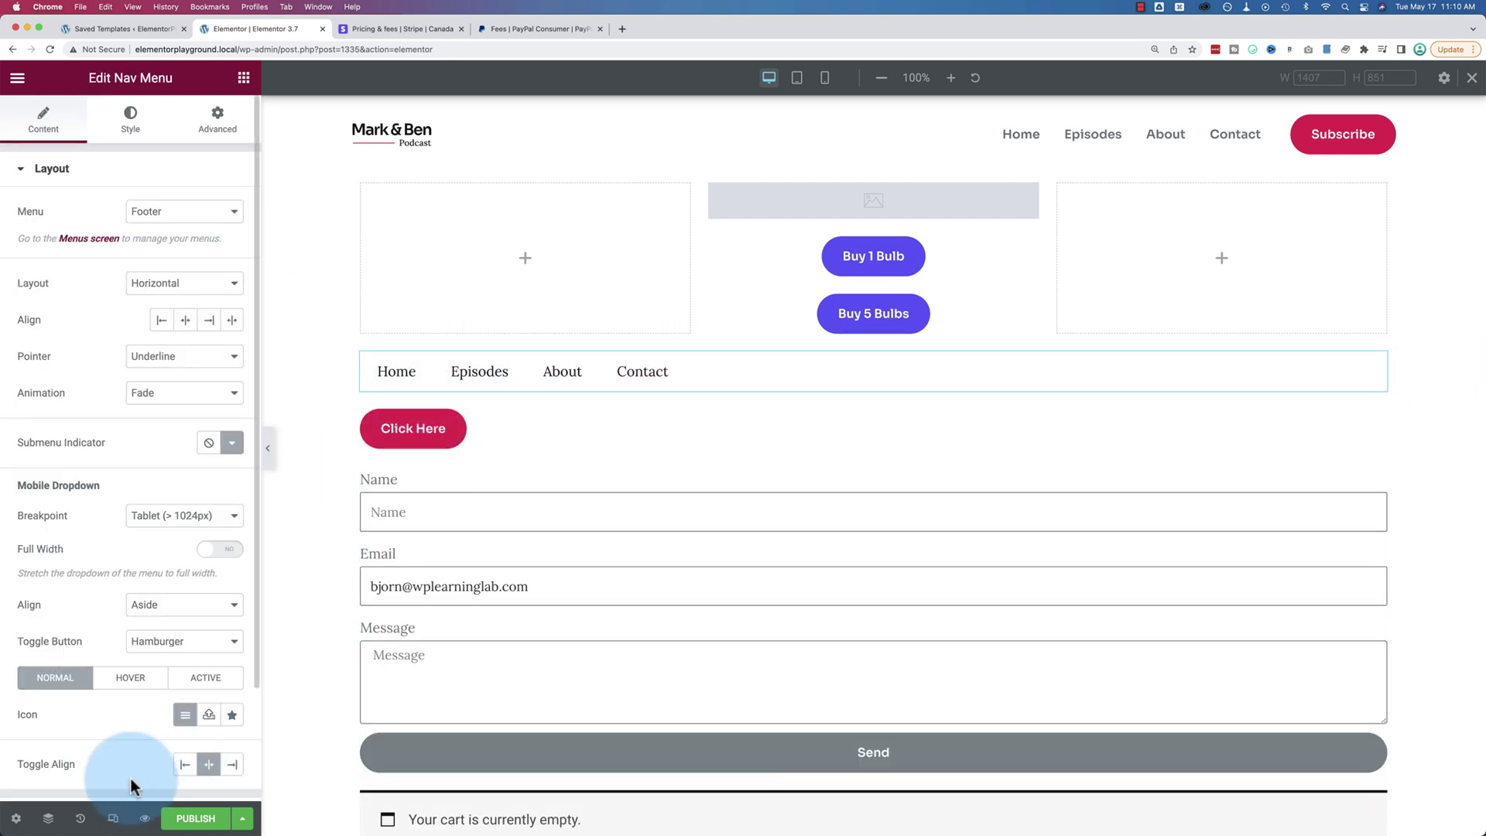
{"action": "scroll", "coordinate": [619, 270], "scroll_direction": "down", "scroll_amount": 1}
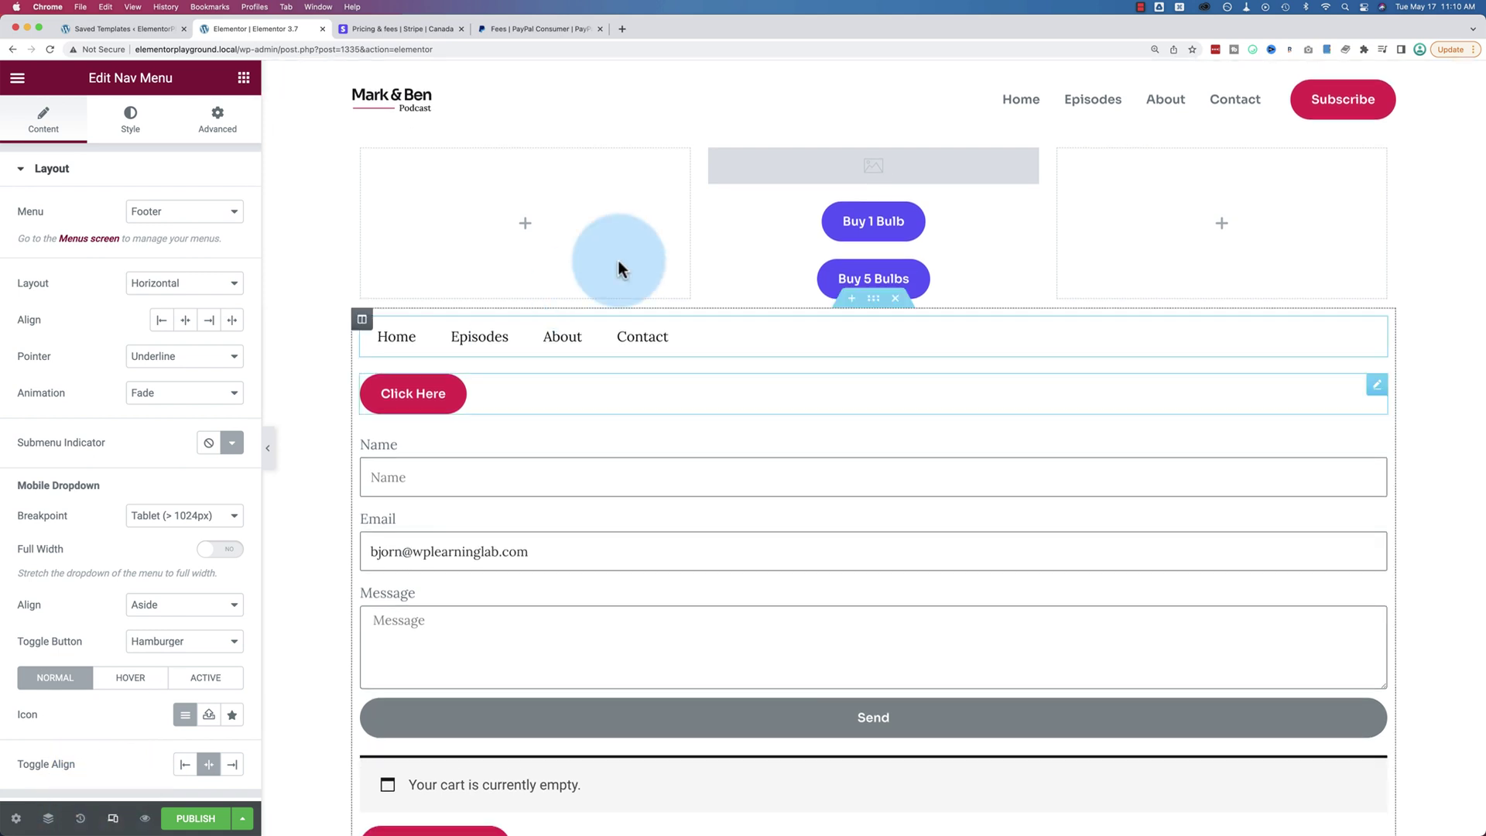
- Preview the page at Tablet width and toggle the hamburger nav dropdown open and closed
{"action": "left_click", "coordinate": [113, 818]}
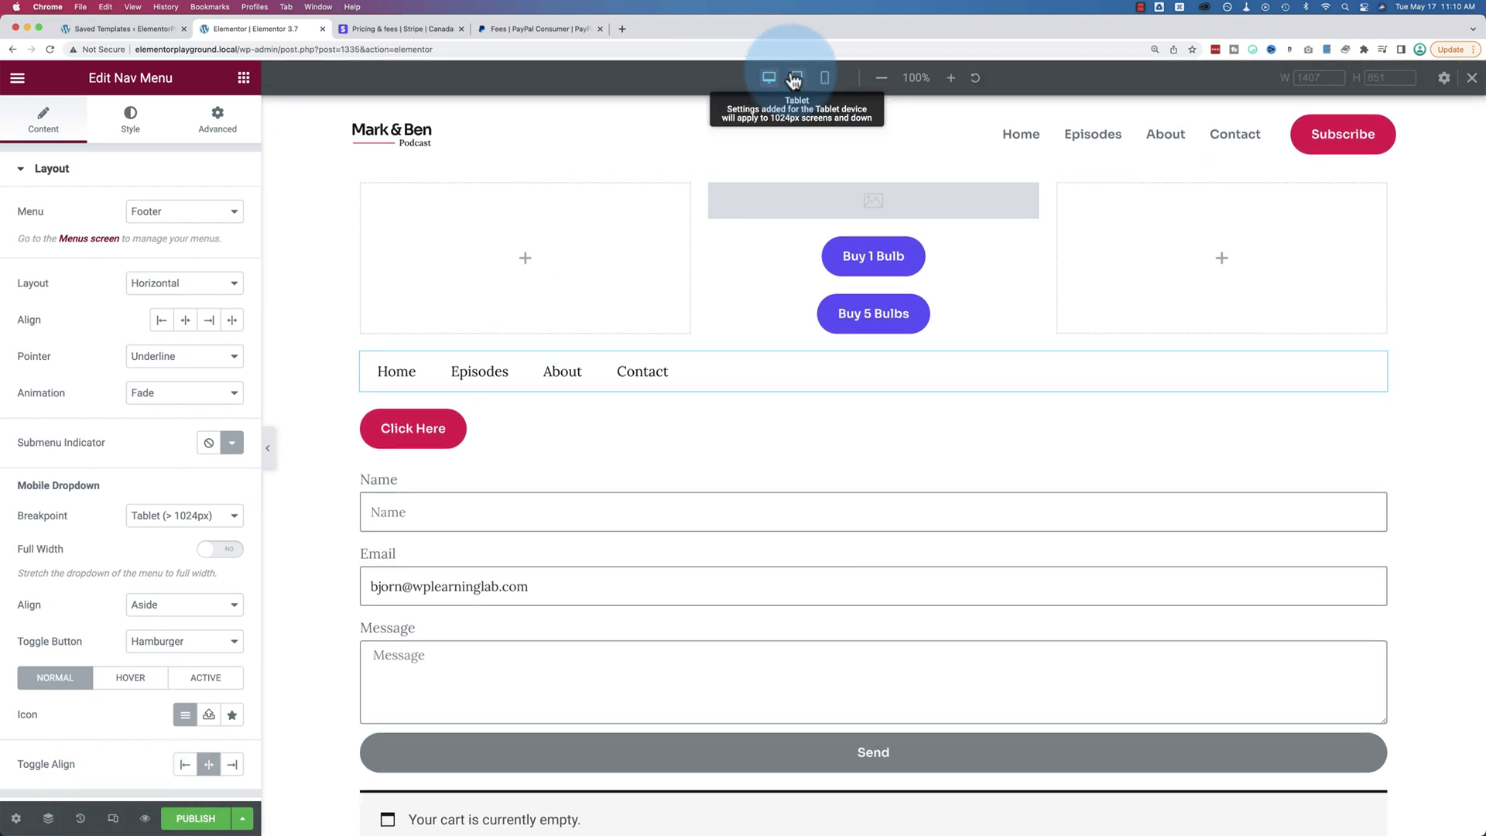
{"action": "left_click", "coordinate": [795, 80]}
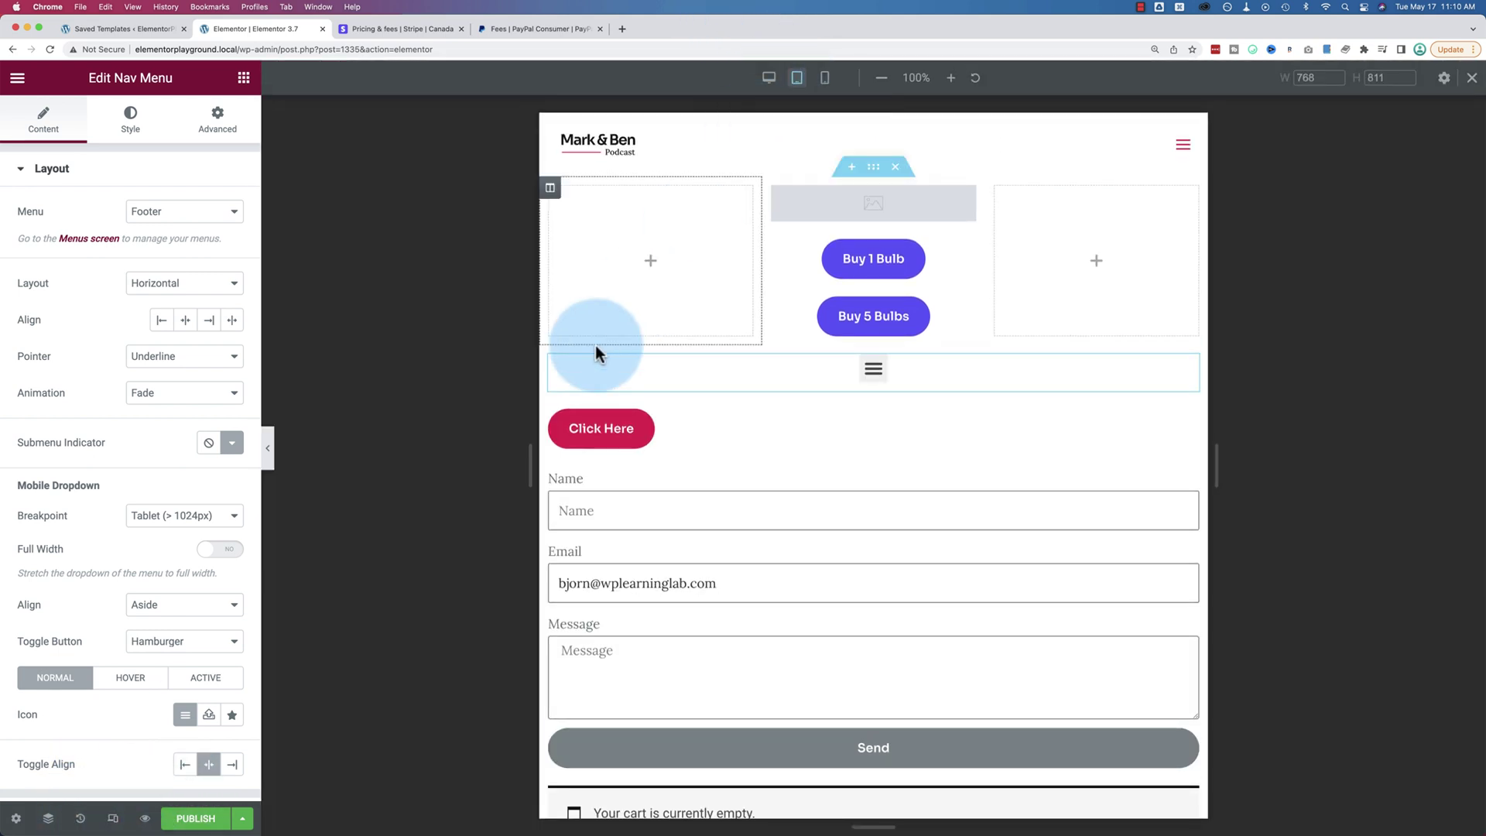
{"action": "left_click", "coordinate": [873, 376]}
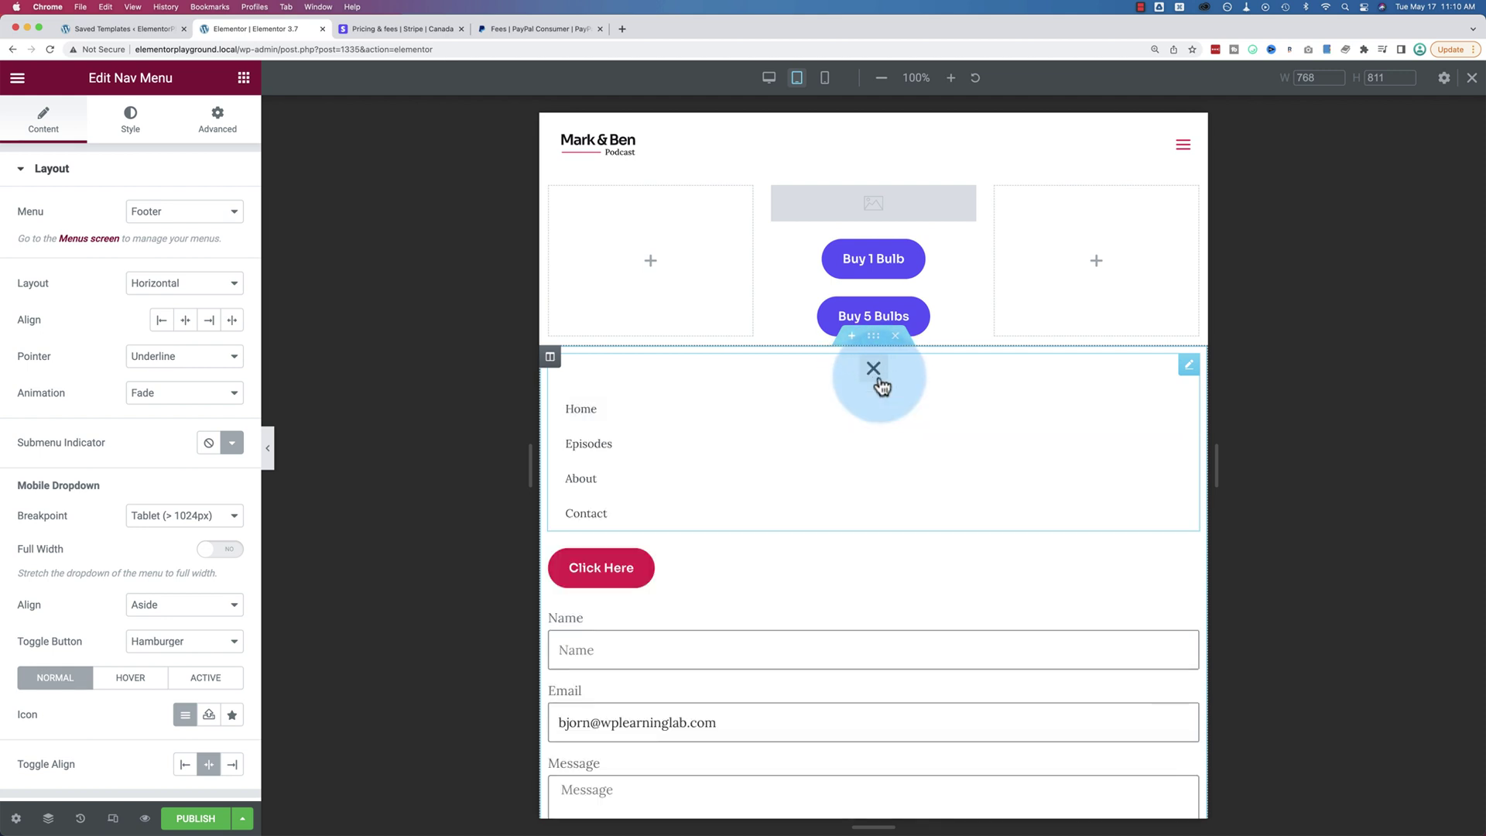
{"action": "left_click", "coordinate": [879, 381]}
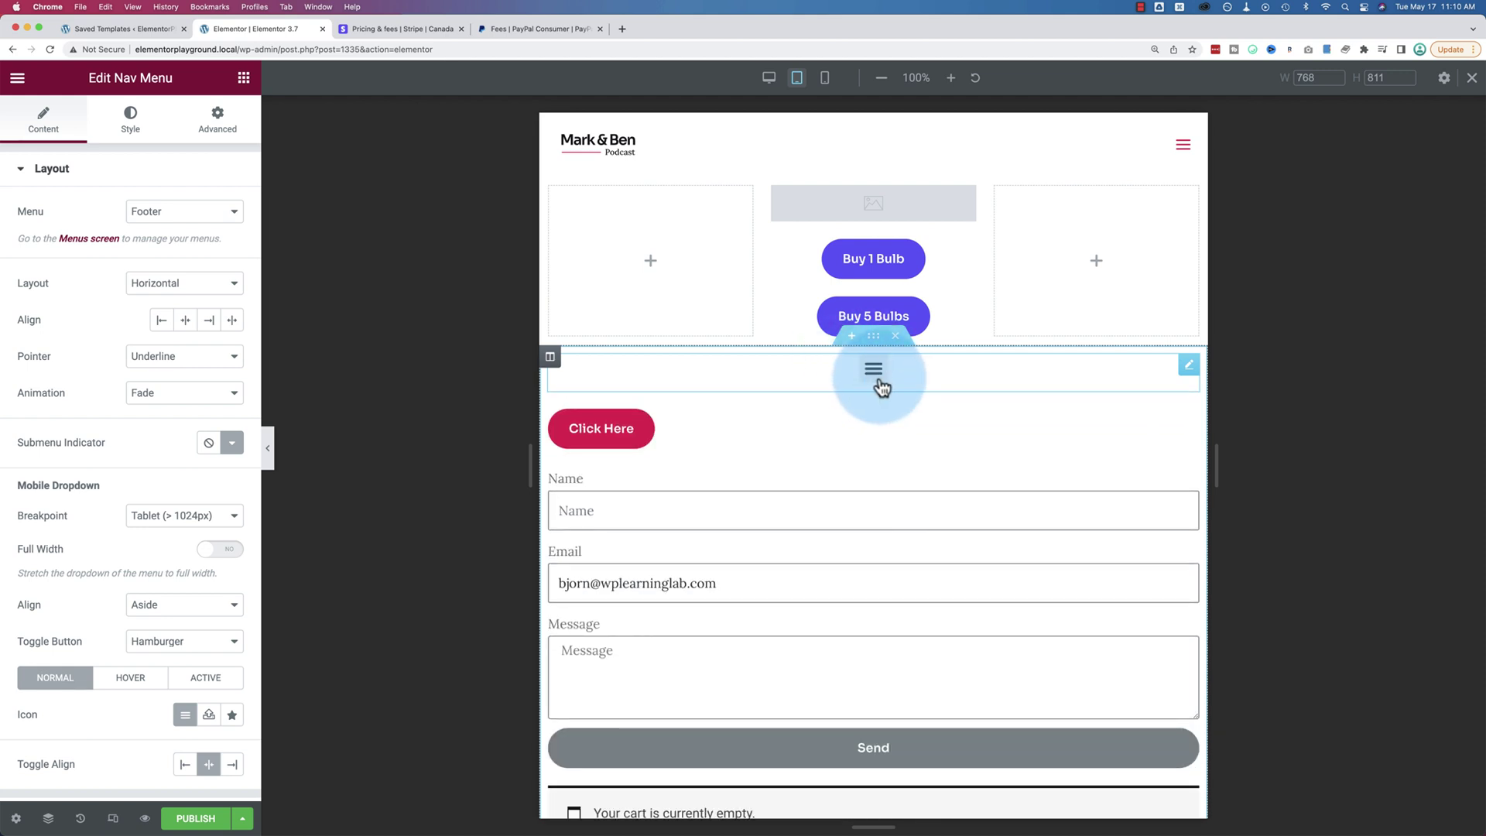
{"action": "left_click", "coordinate": [877, 381]}
{"action": "left_click", "coordinate": [877, 381]}
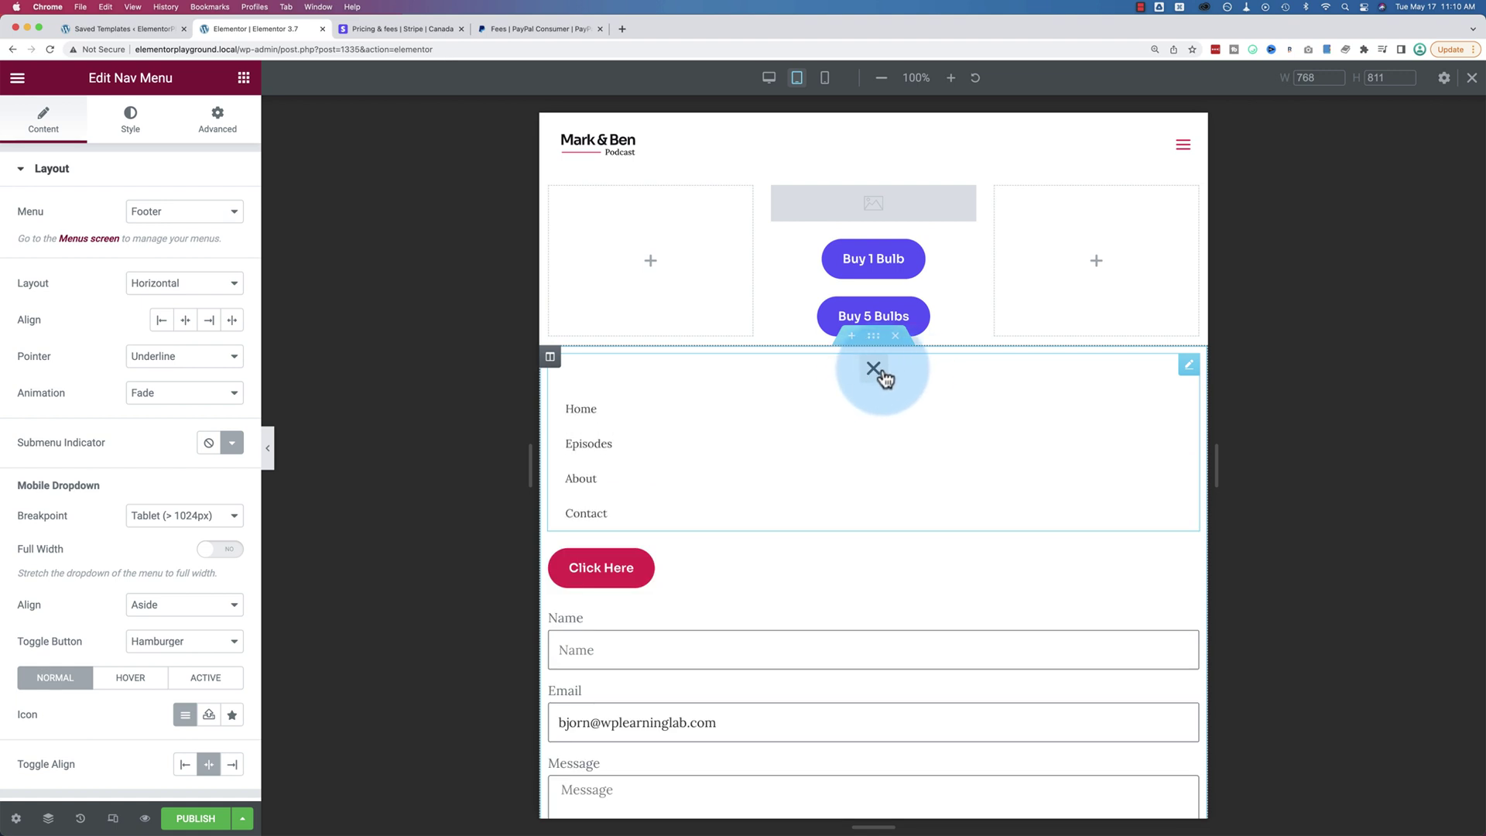
{"action": "left_click", "coordinate": [877, 379]}
{"action": "left_click", "coordinate": [879, 379]}
{"action": "scroll", "coordinate": [221, 493], "scroll_direction": "down", "scroll_amount": 3}
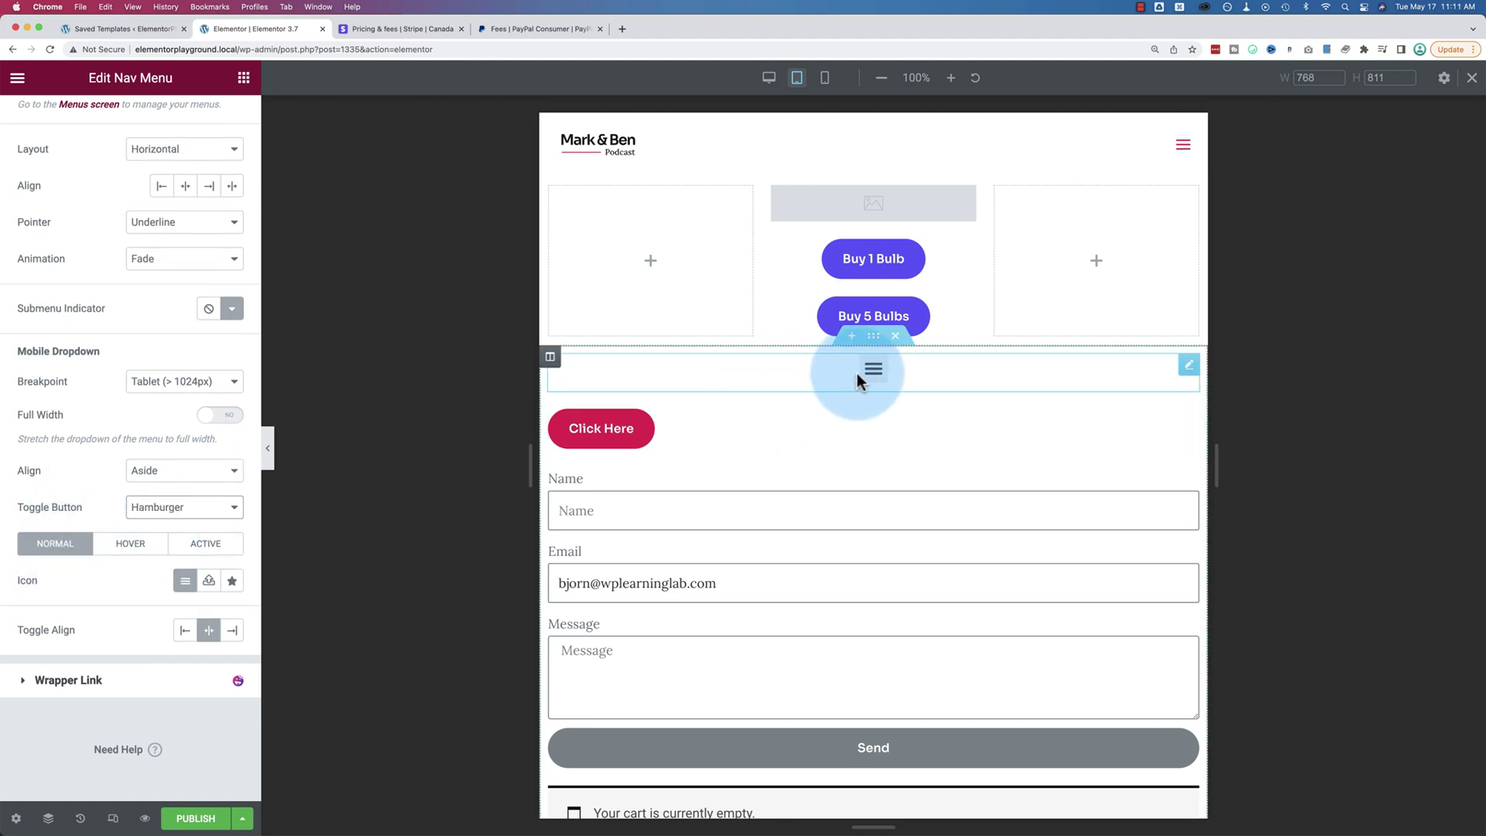
- Set the Nav Menu's normal toggle icon to Plus circle from the Icon Library
{"action": "left_click", "coordinate": [208, 581]}
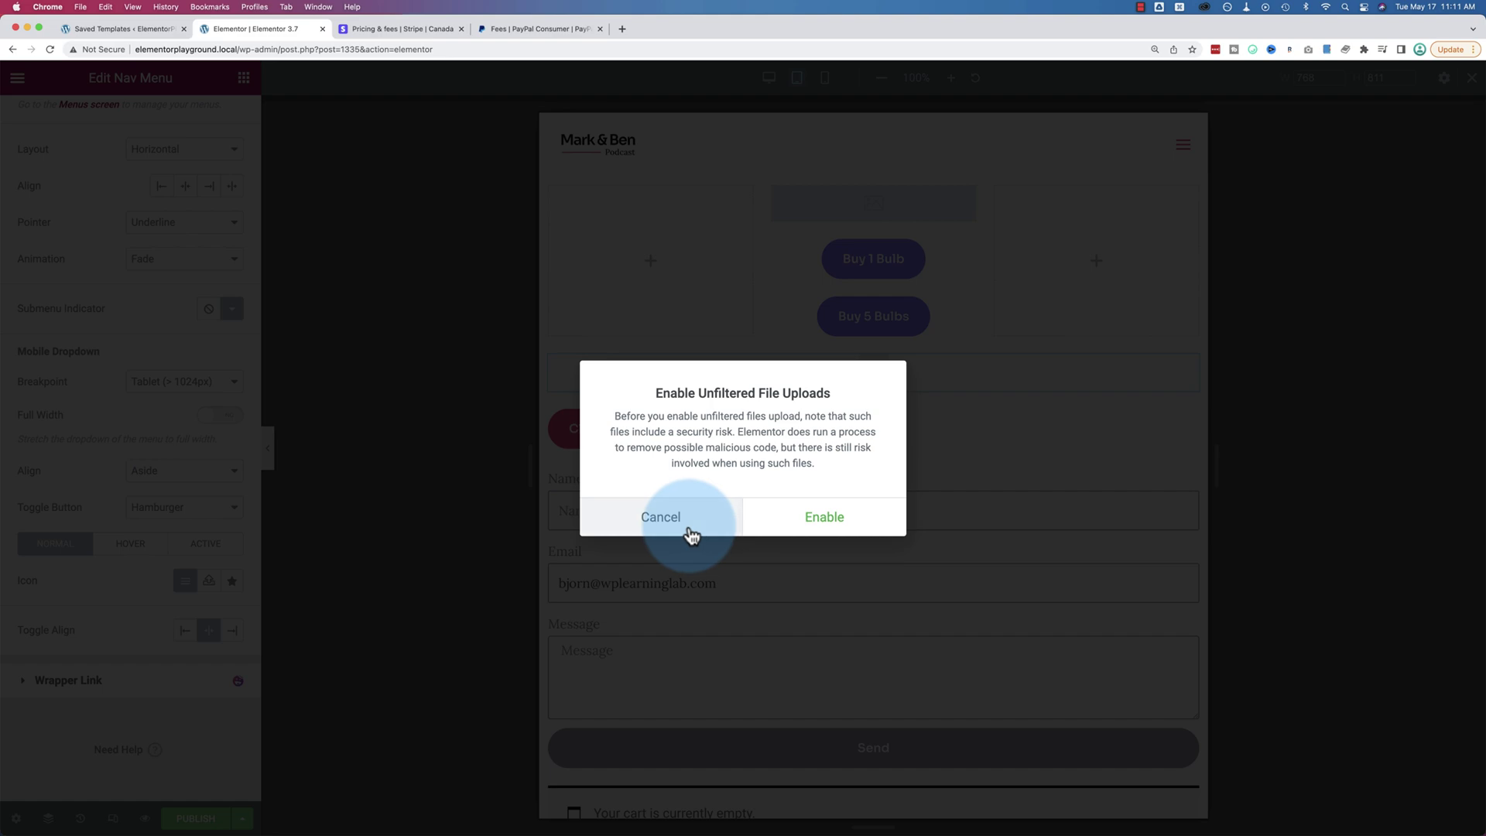
{"action": "left_click", "coordinate": [681, 528]}
{"action": "left_click", "coordinate": [237, 587]}
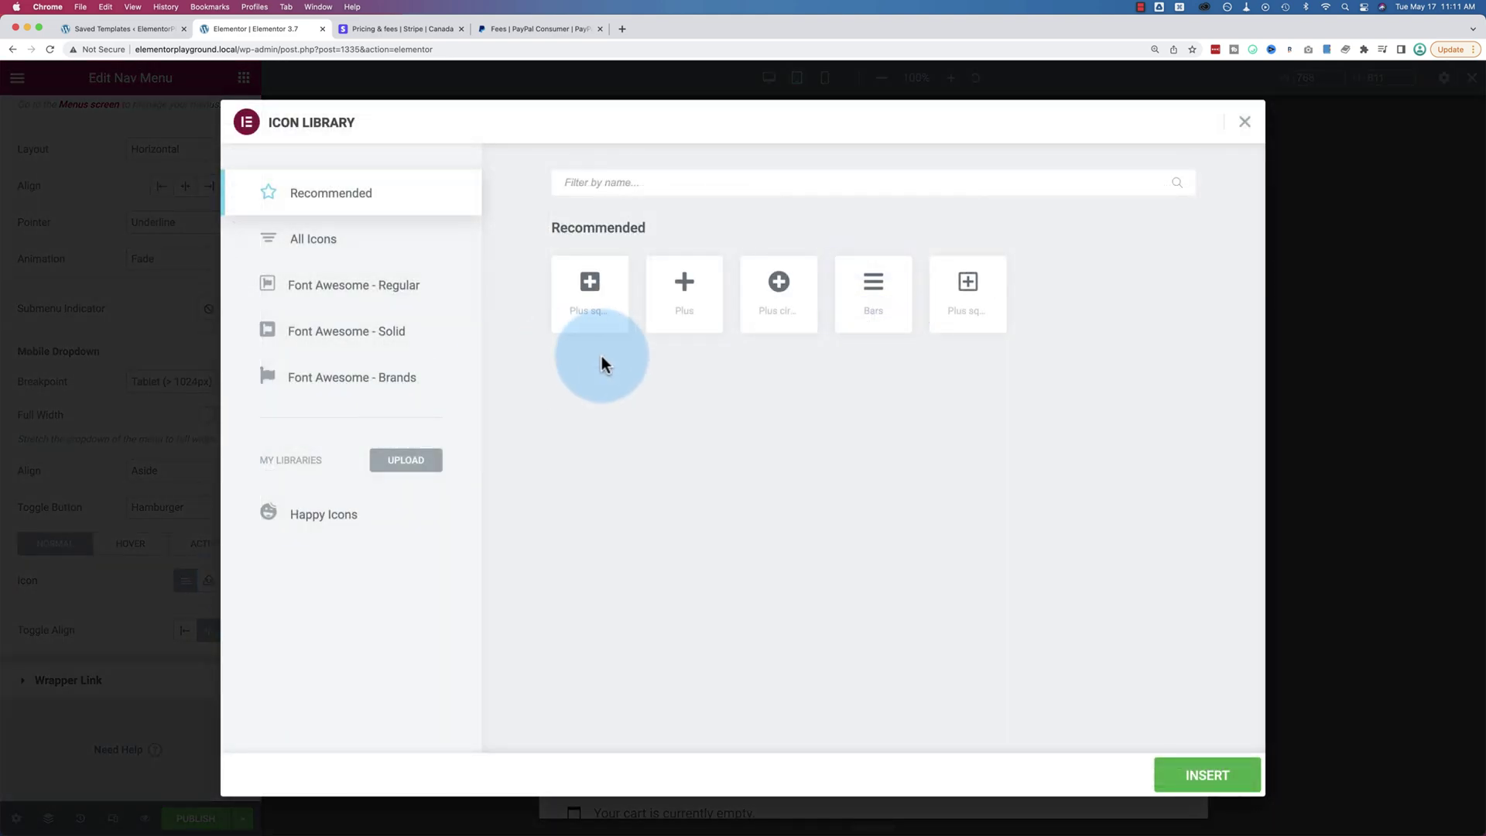
{"action": "left_click", "coordinate": [779, 290]}
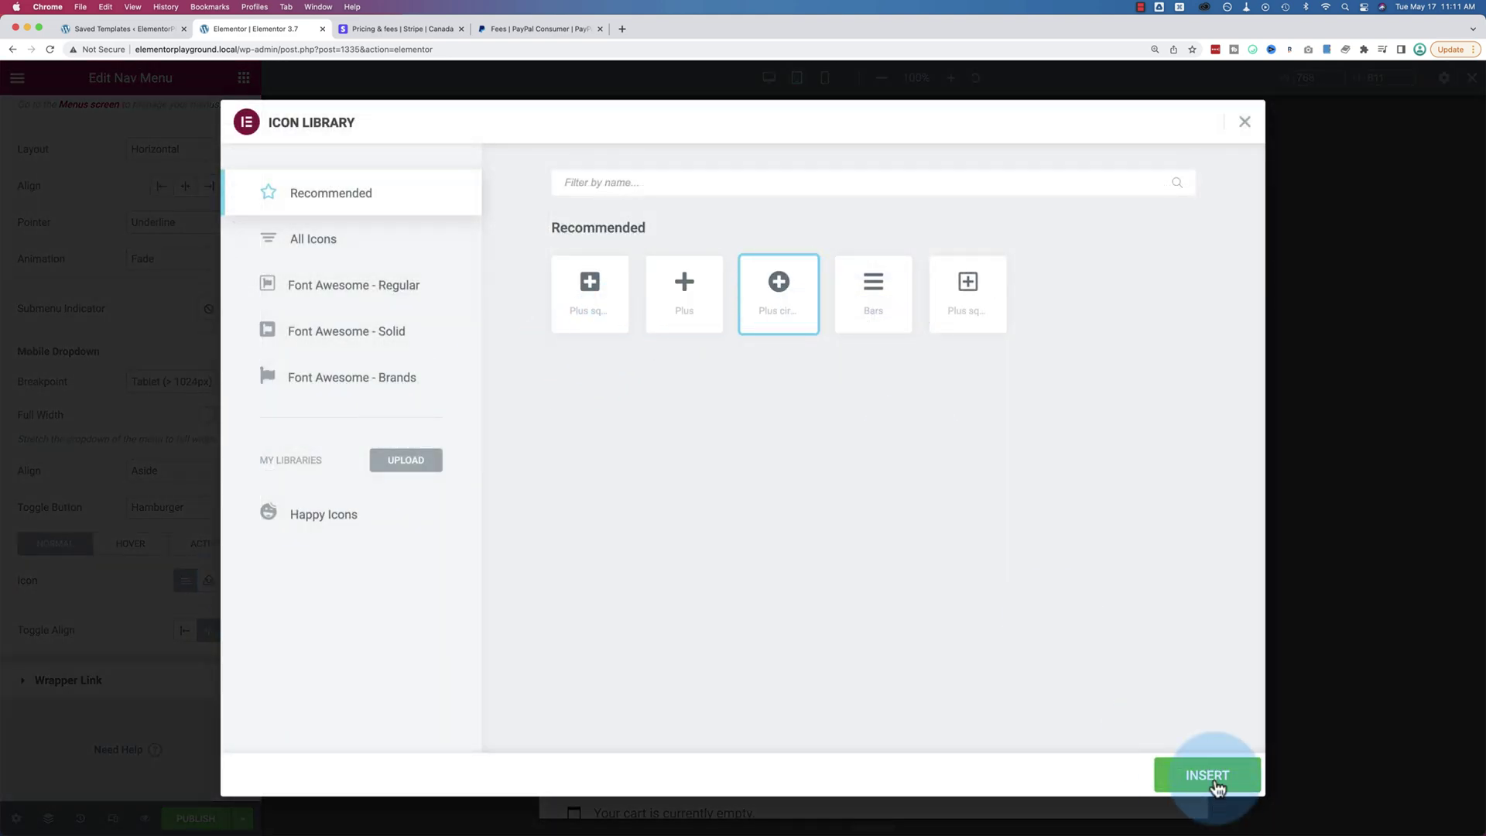
{"action": "left_click", "coordinate": [1207, 774]}
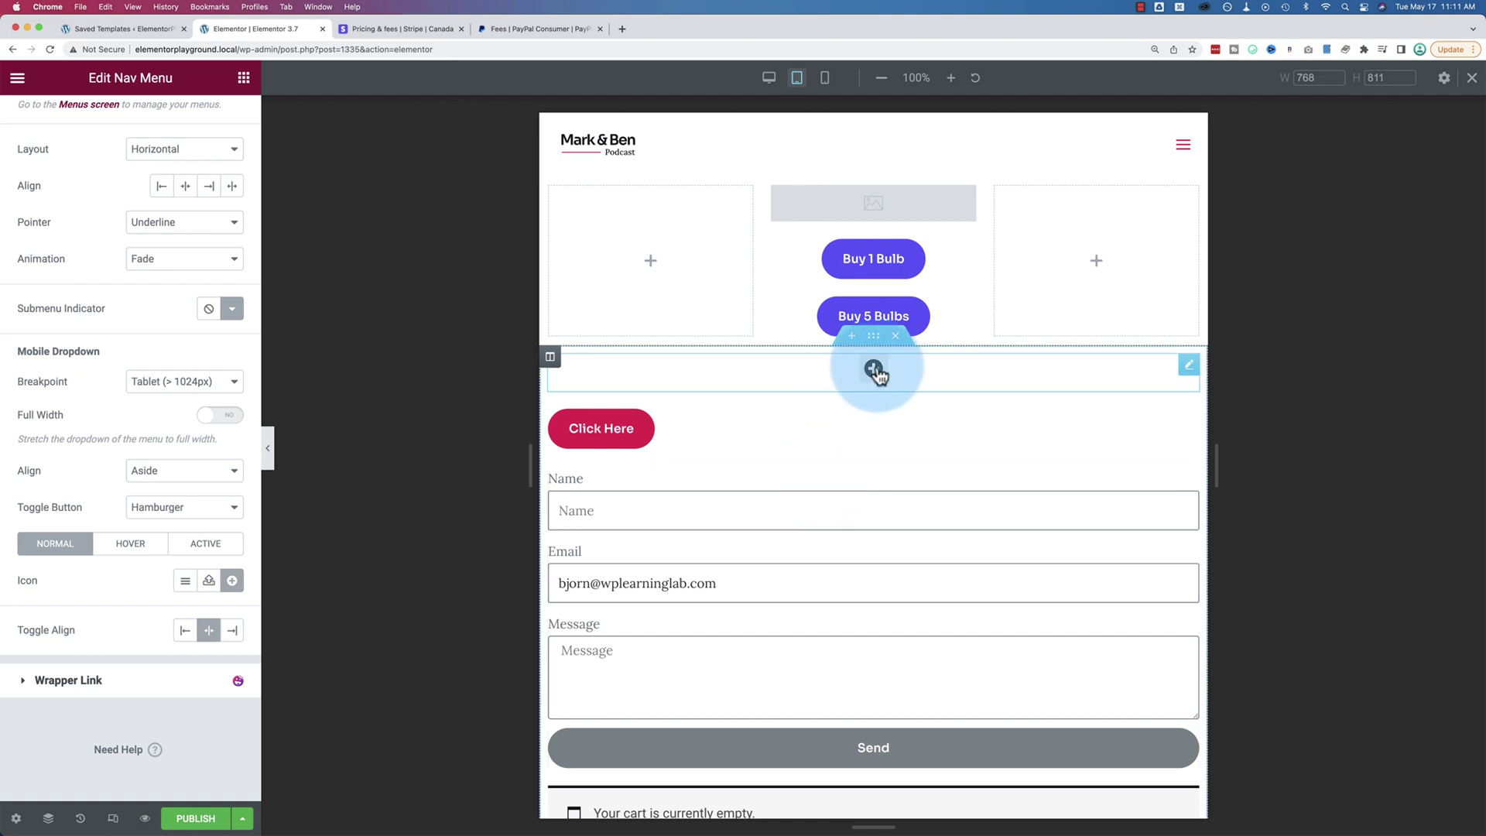
- Set the active toggle icon to the plain Plus icon, found by searching 'plus'
{"action": "left_click", "coordinate": [130, 543]}
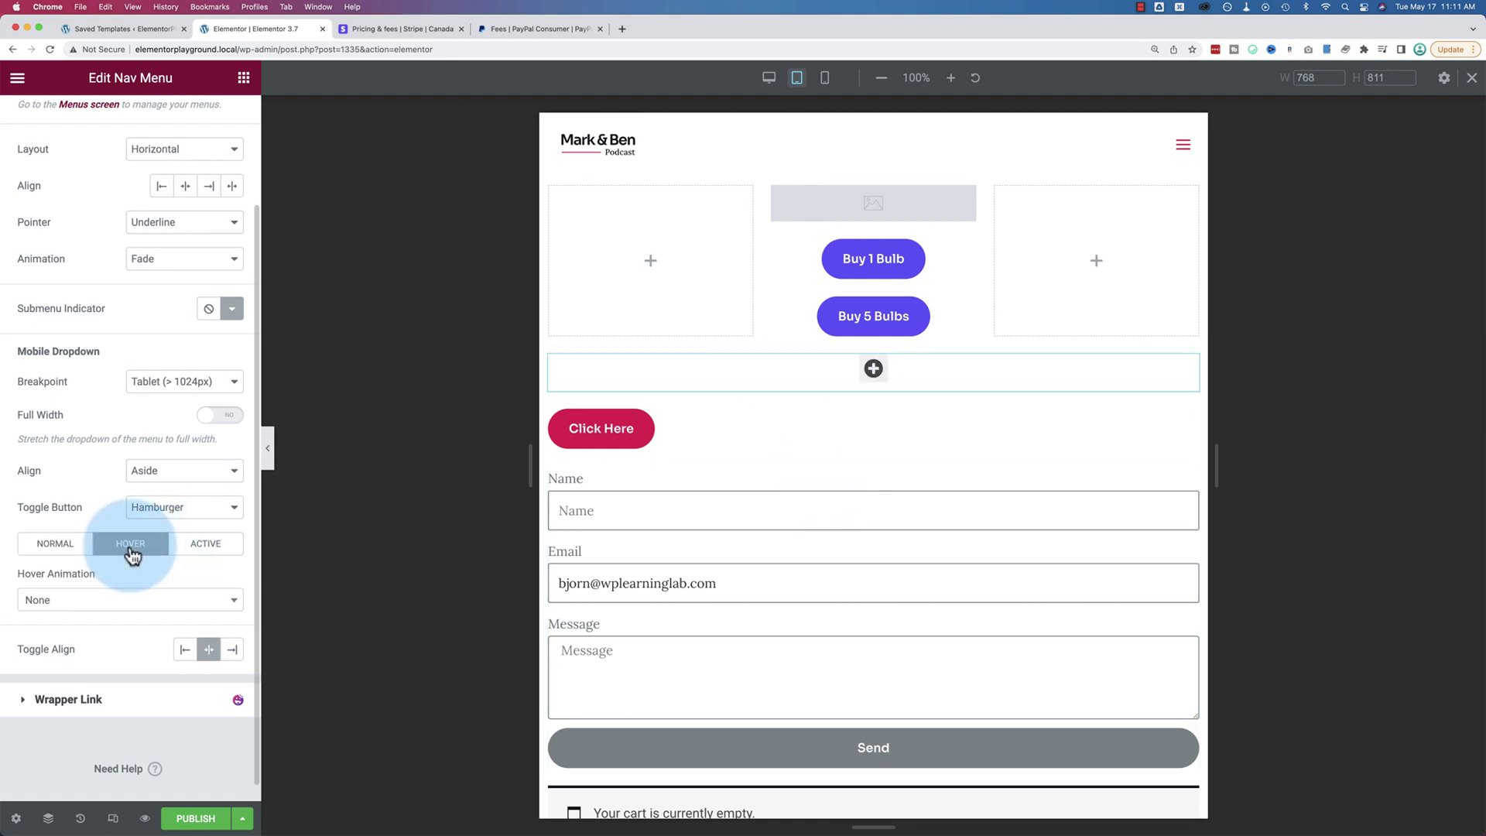
{"action": "left_click", "coordinate": [206, 543]}
{"action": "left_click", "coordinate": [209, 582]}
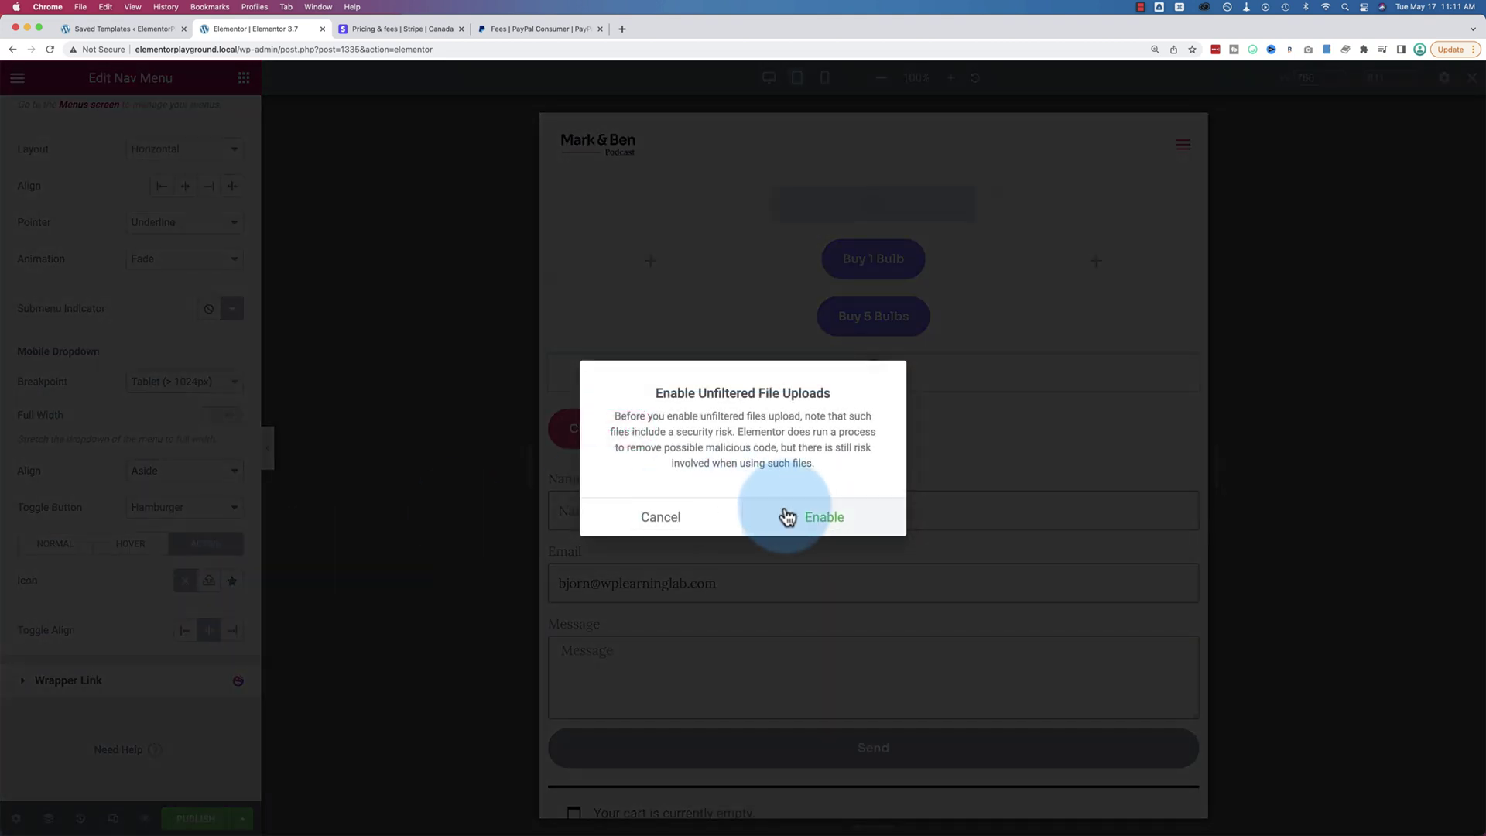
{"action": "left_click", "coordinate": [636, 520]}
{"action": "left_click", "coordinate": [231, 581]}
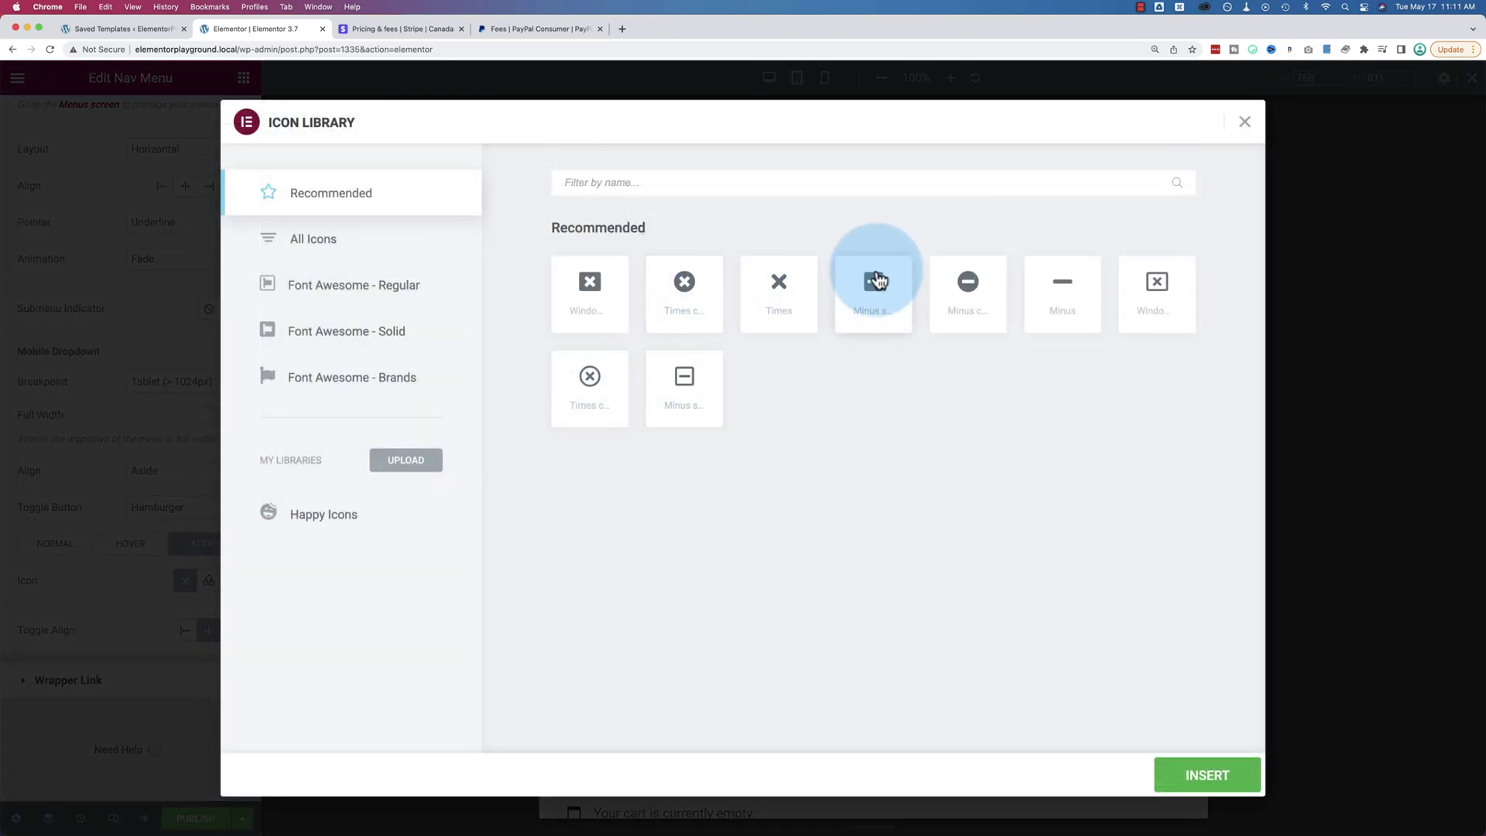
{"action": "left_click", "coordinate": [637, 177]}
{"action": "type", "text": "plus"}
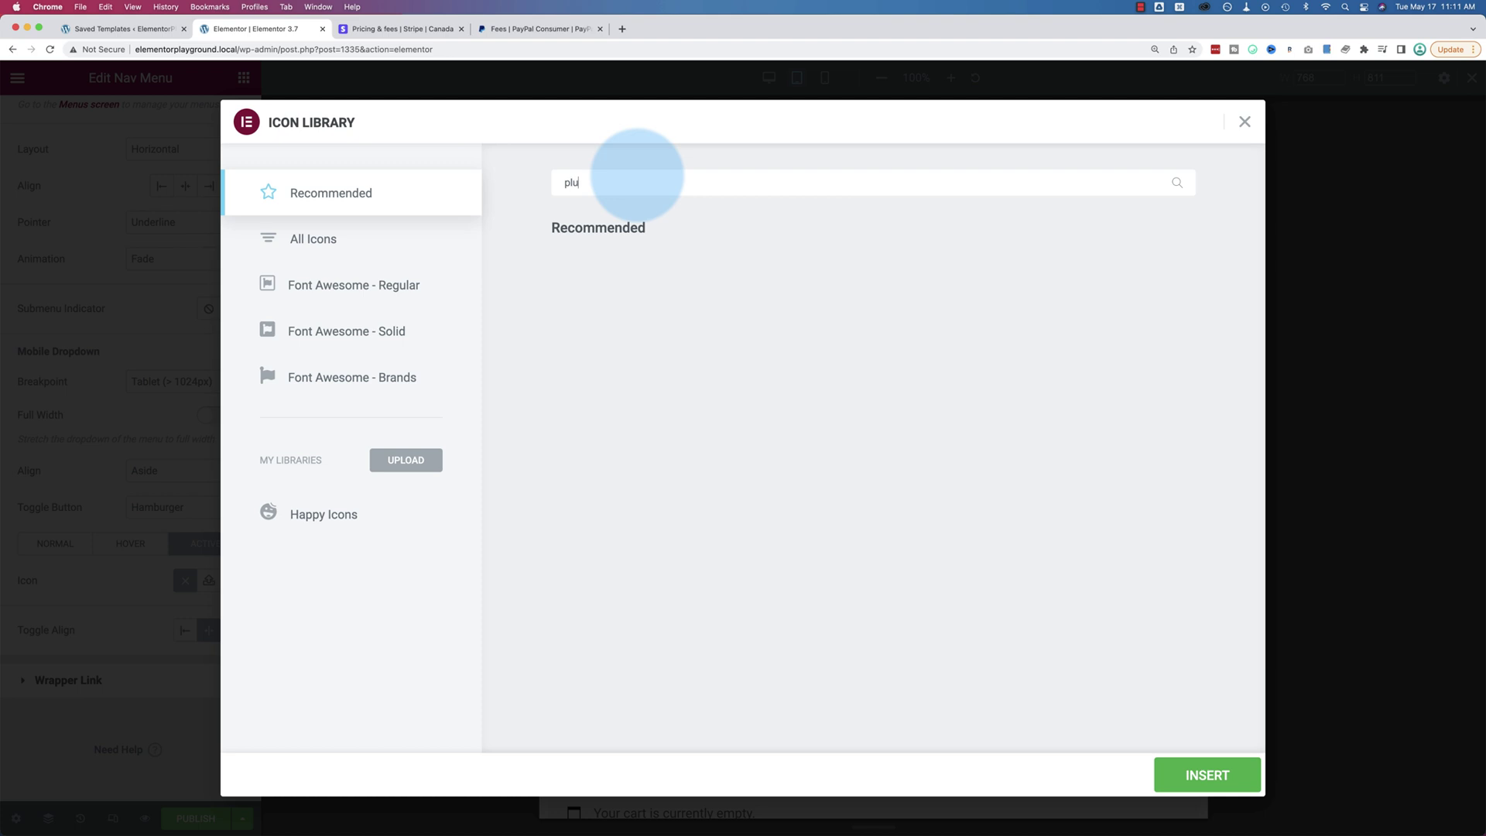
{"action": "left_click", "coordinate": [354, 243]}
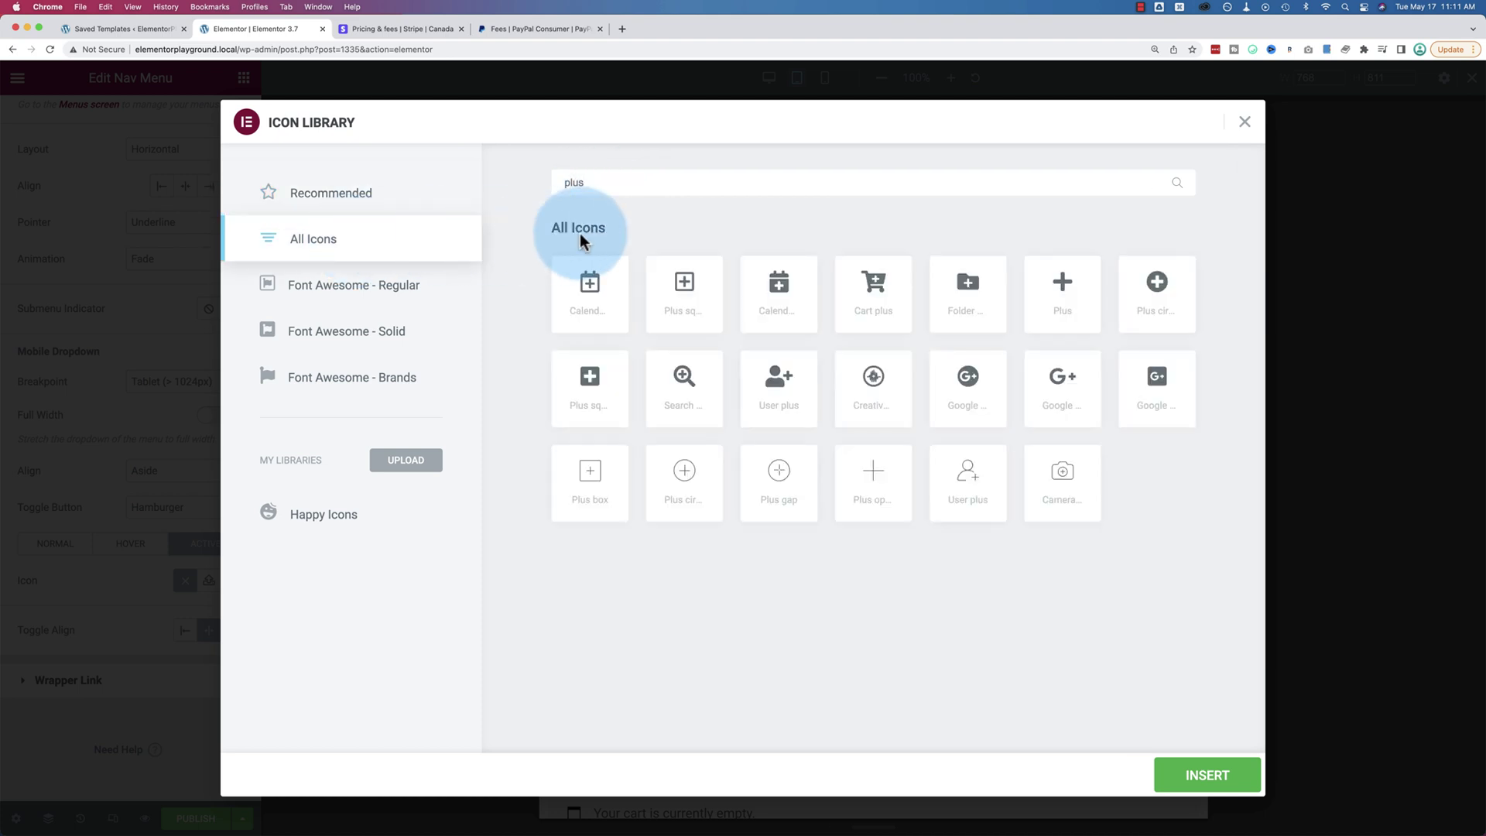
{"action": "left_click", "coordinate": [1058, 302]}
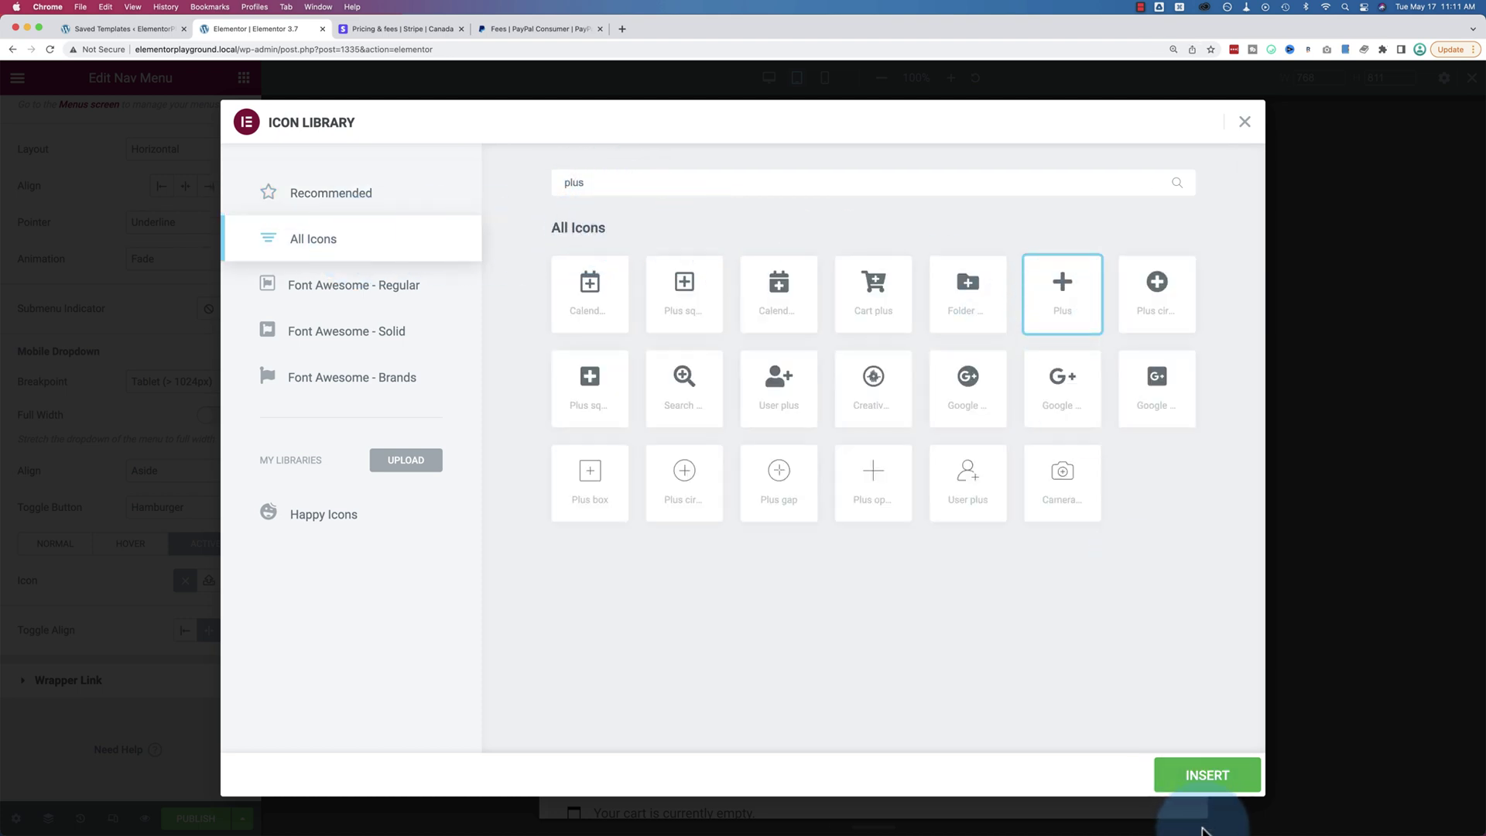
{"action": "left_click", "coordinate": [1204, 783]}
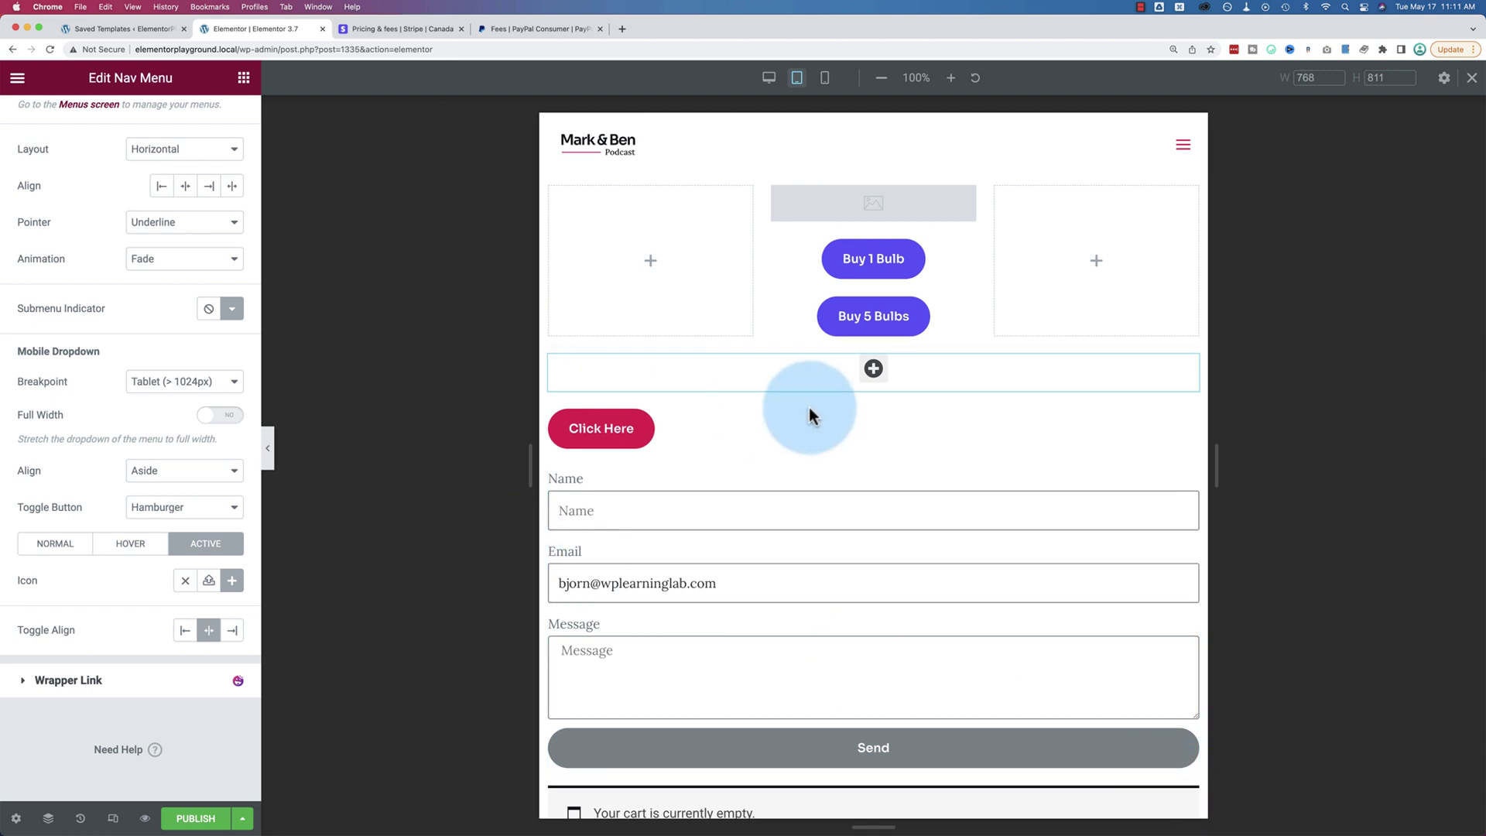
{"action": "left_click", "coordinate": [872, 376]}
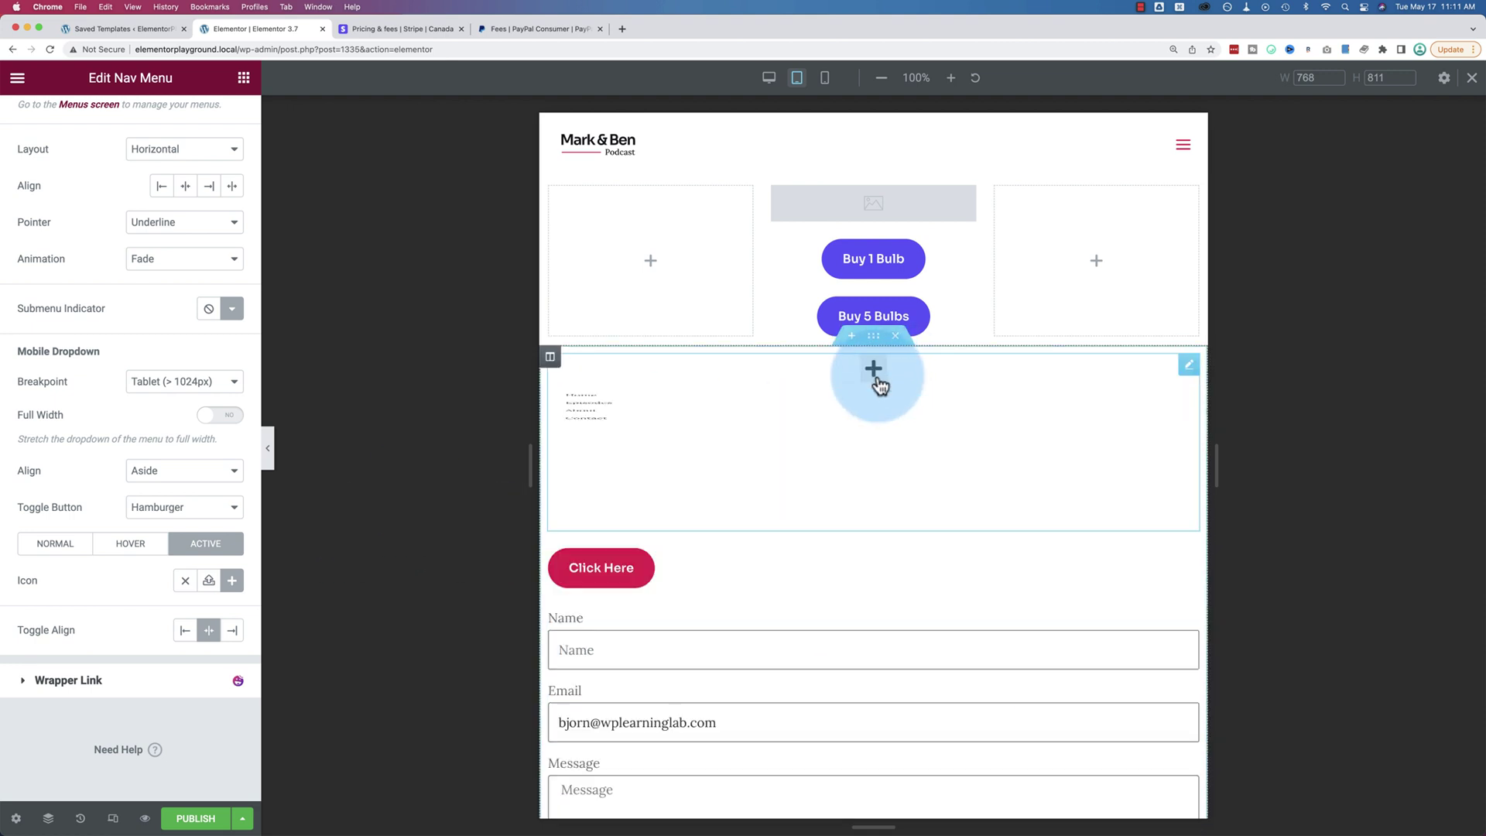
{"action": "left_click", "coordinate": [892, 372]}
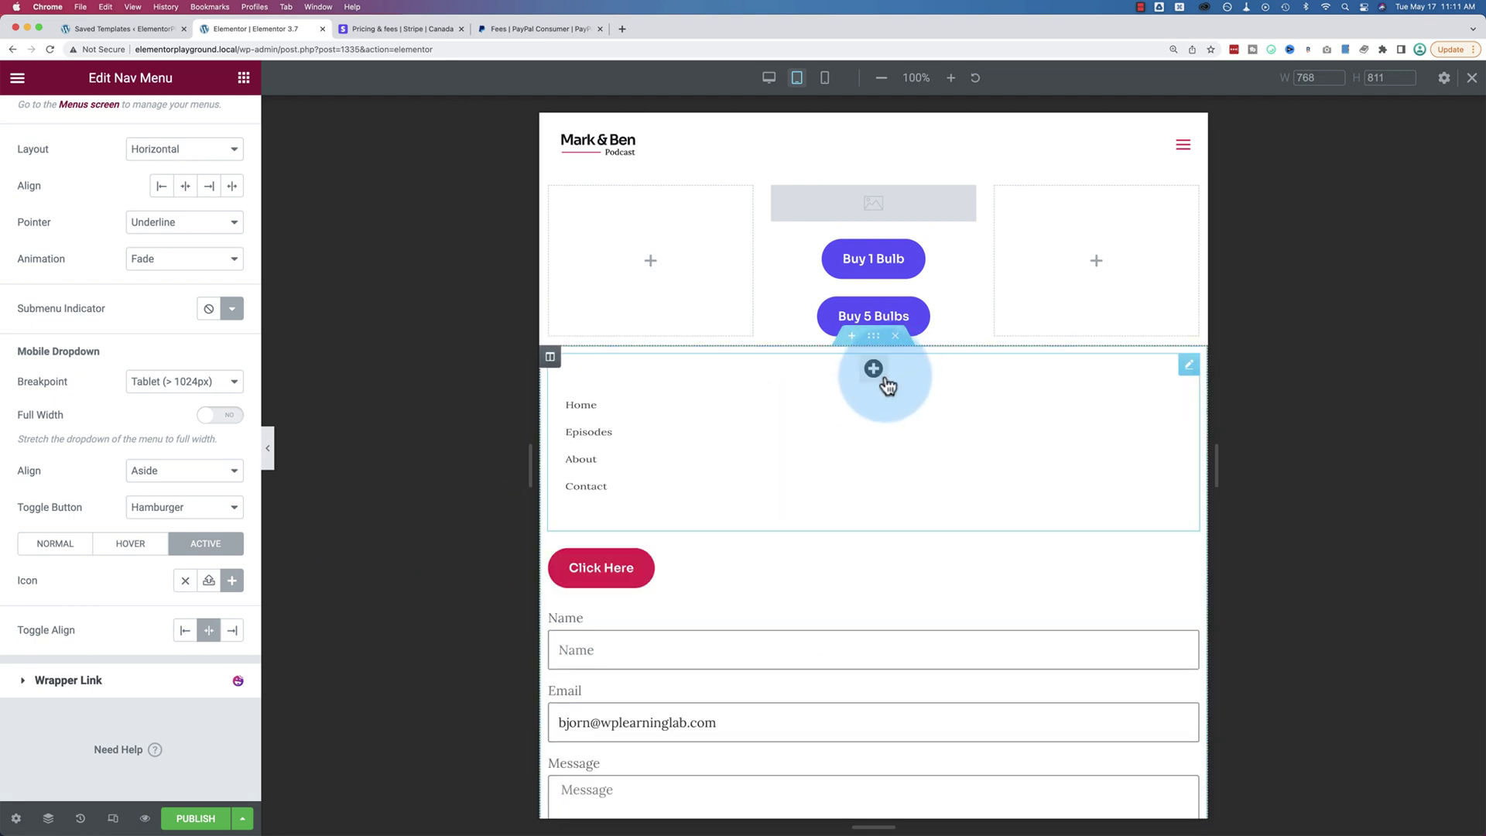
{"action": "left_click", "coordinate": [885, 377]}
{"action": "left_click", "coordinate": [887, 384]}
{"action": "left_click", "coordinate": [886, 383]}
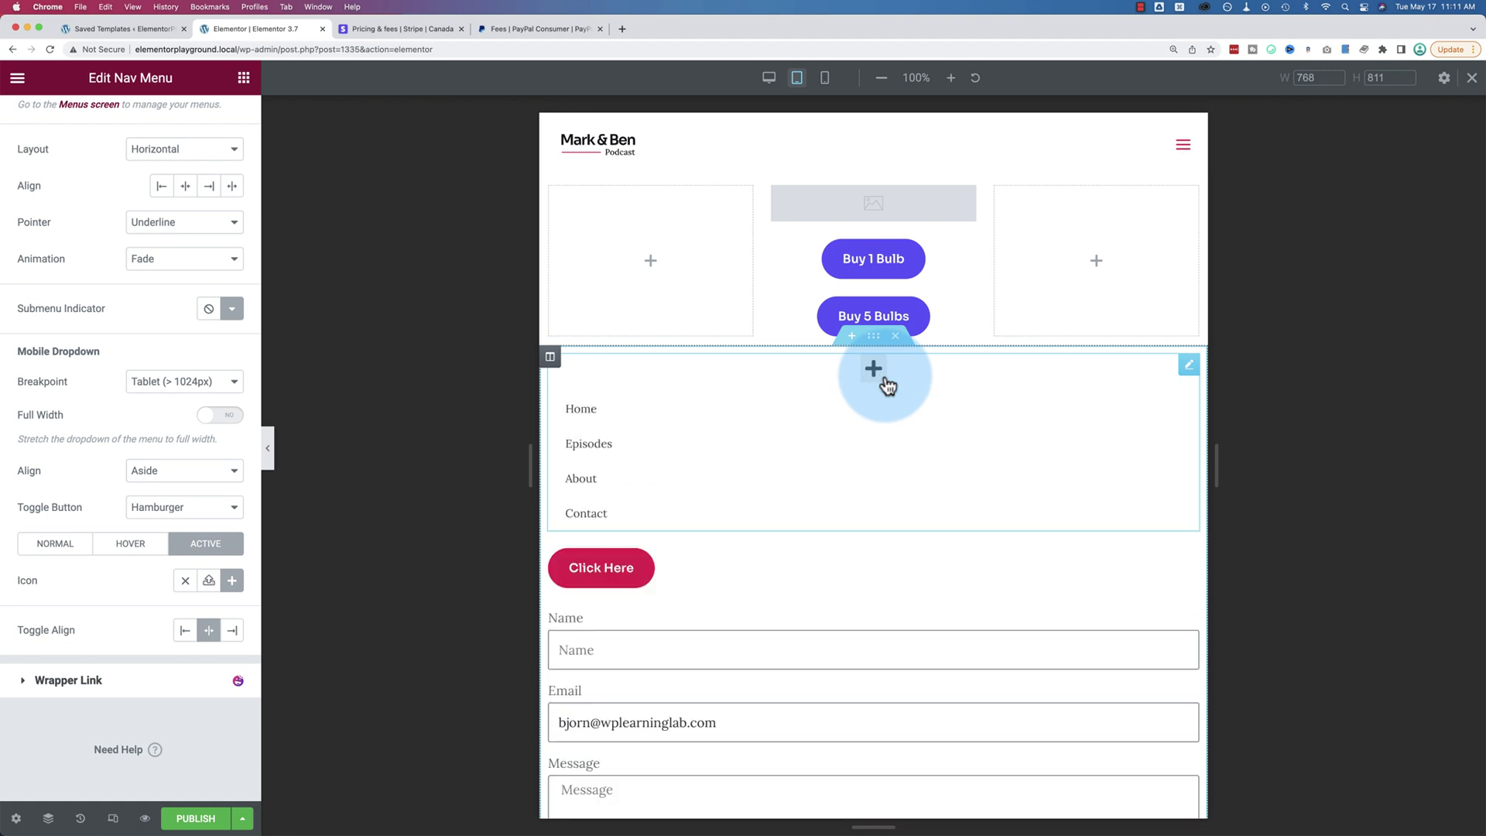
{"action": "left_click", "coordinate": [887, 384]}
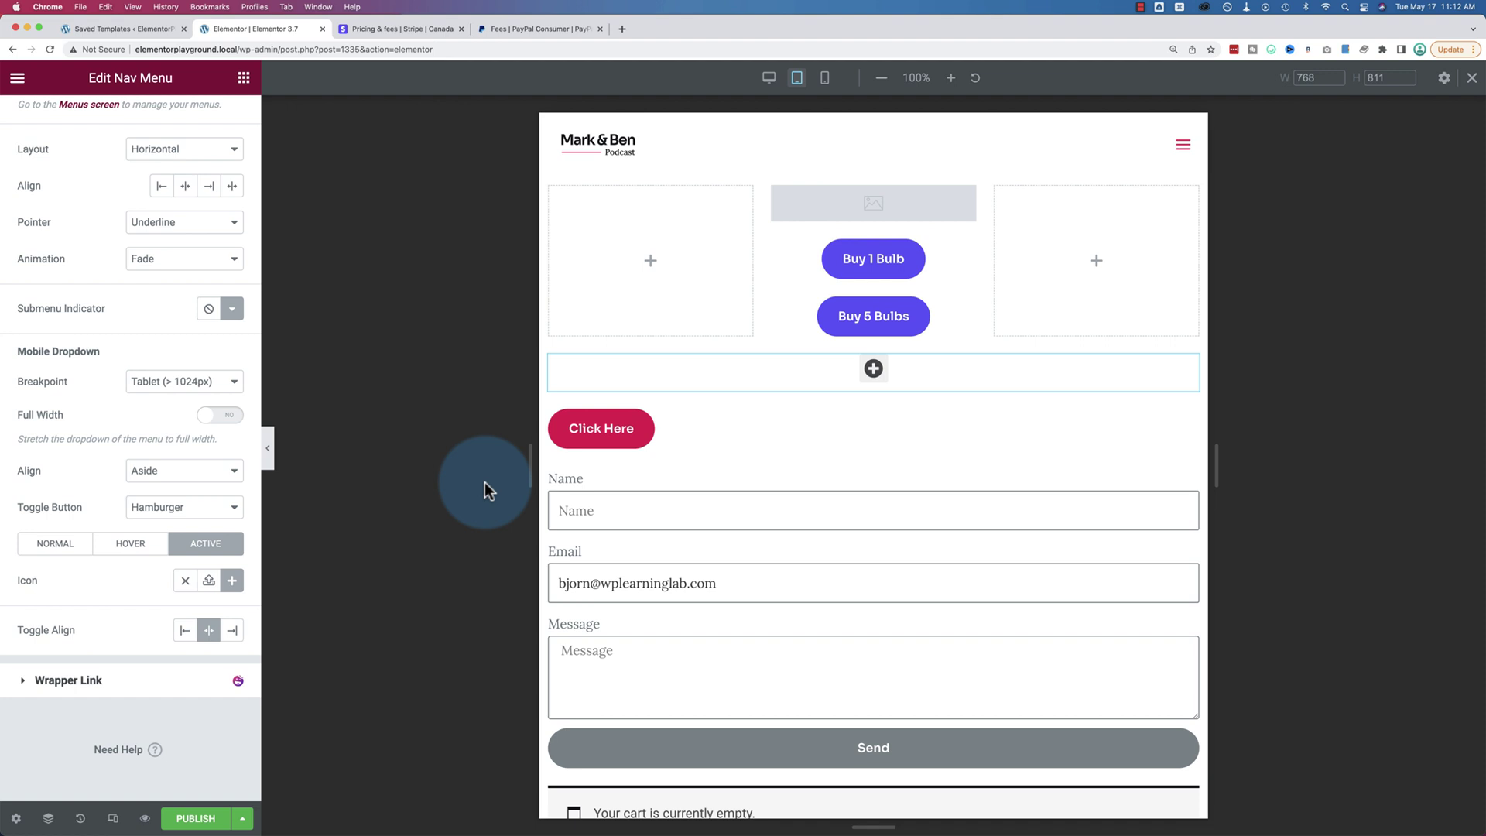
- Leave the responsive preview for desktop width and select the Click Here button to edit it
{"action": "left_click", "coordinate": [1471, 78]}
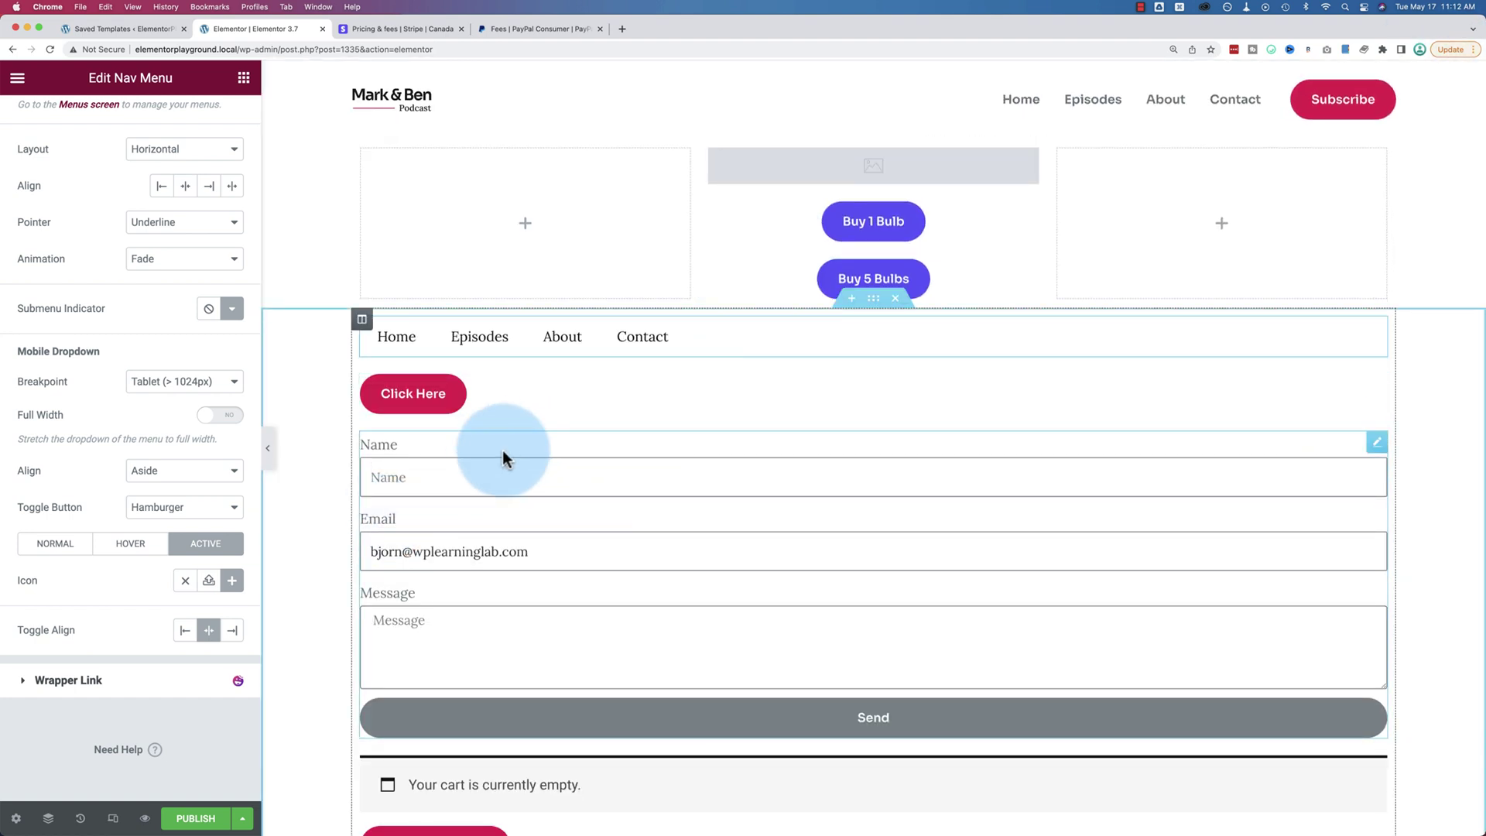
{"action": "left_click", "coordinate": [855, 168]}
{"action": "left_click", "coordinate": [424, 396]}
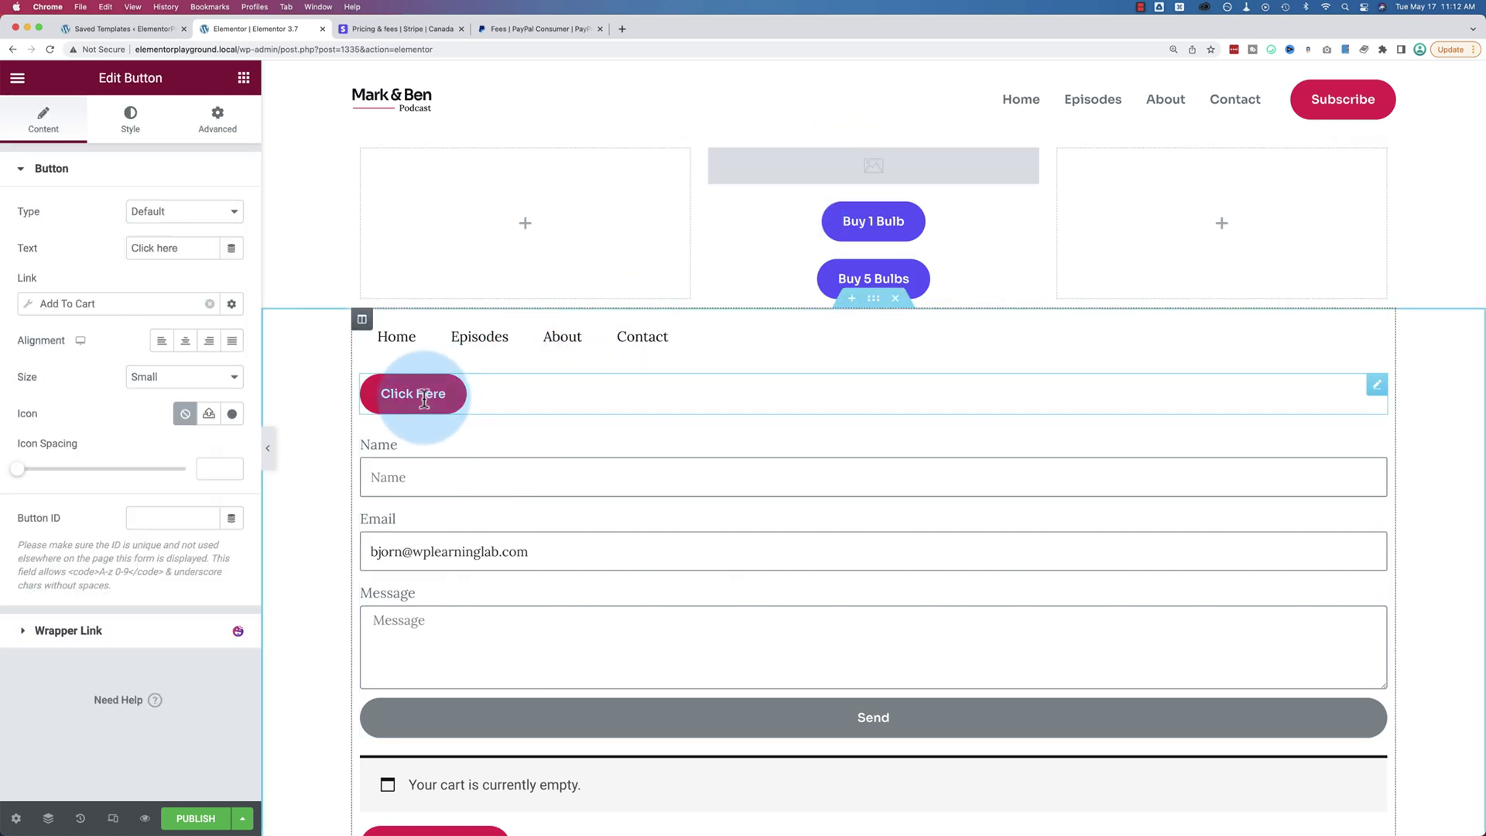